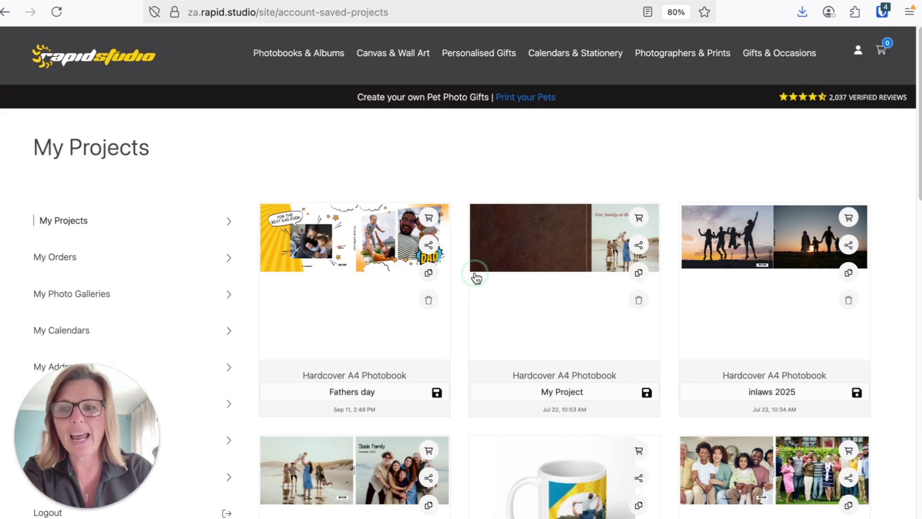
Go to the site's home page and open the hardcover photobook design themes
left_click(96, 55)
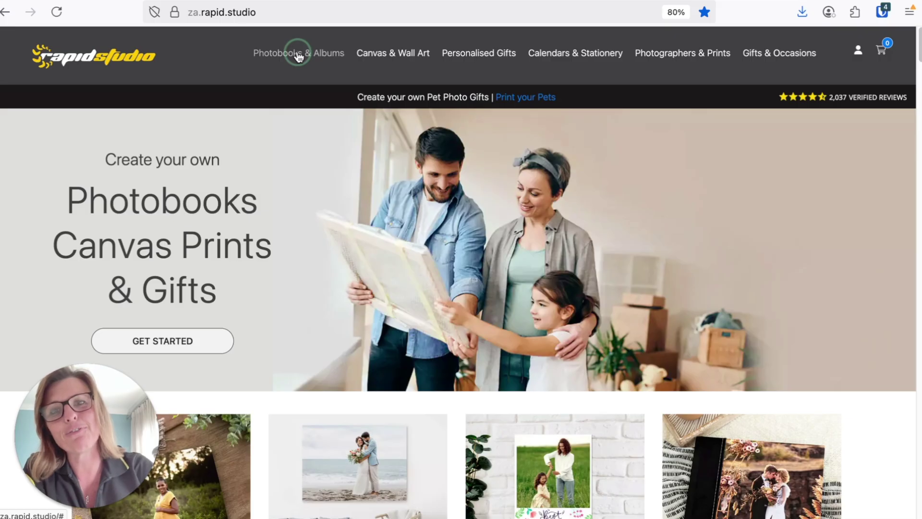
left_click(297, 56)
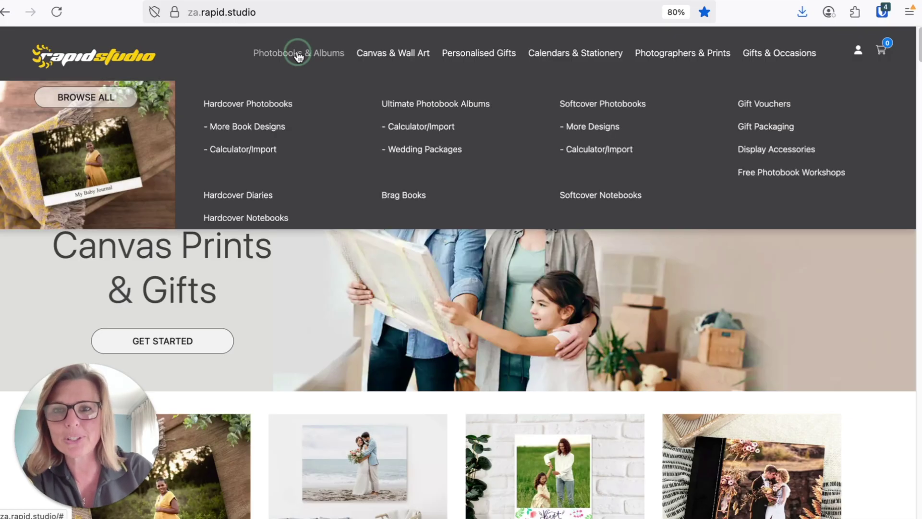
left_click(253, 127)
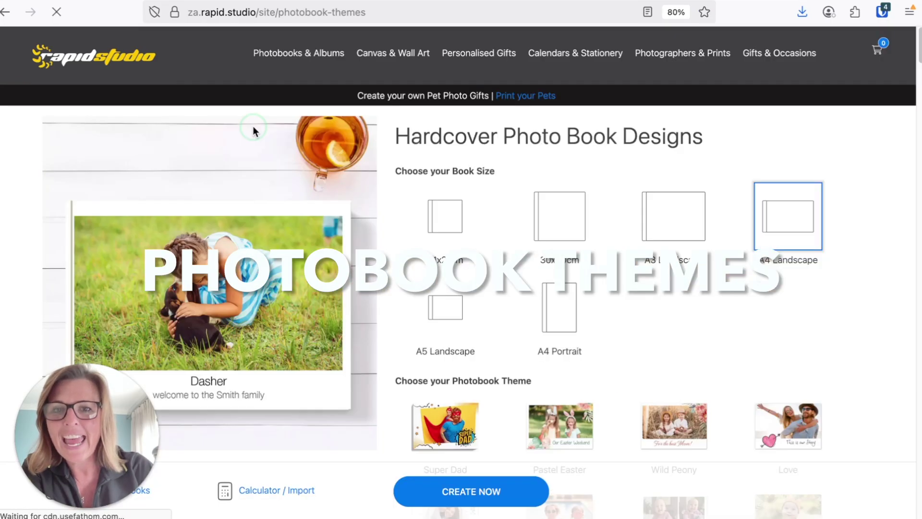
Look through the book sizes and photobook themes offered for hardcover photo books
scroll(509, 270, "down", 4)
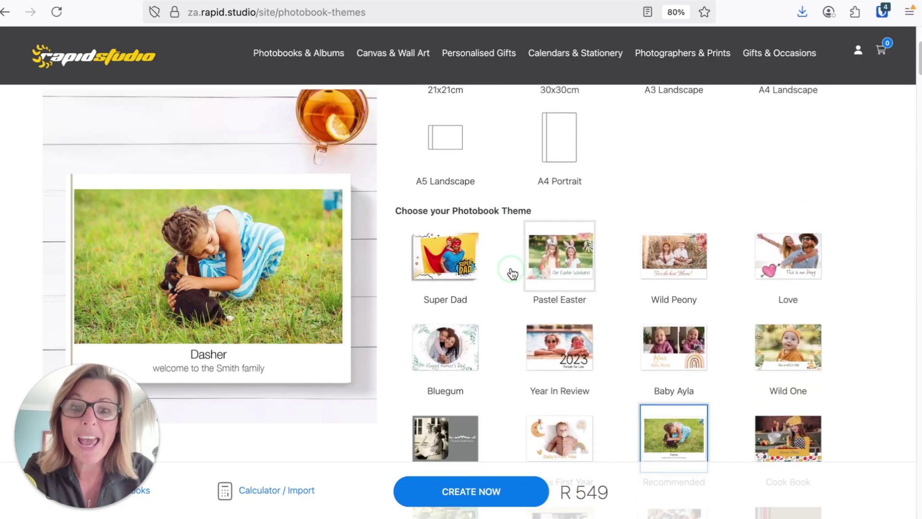
scroll(537, 274, "down", 2)
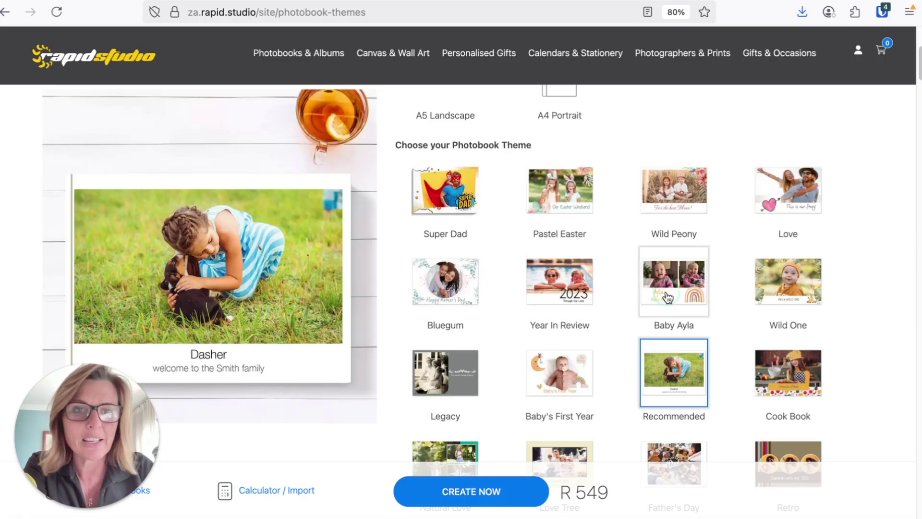
scroll(671, 293, "down", 4)
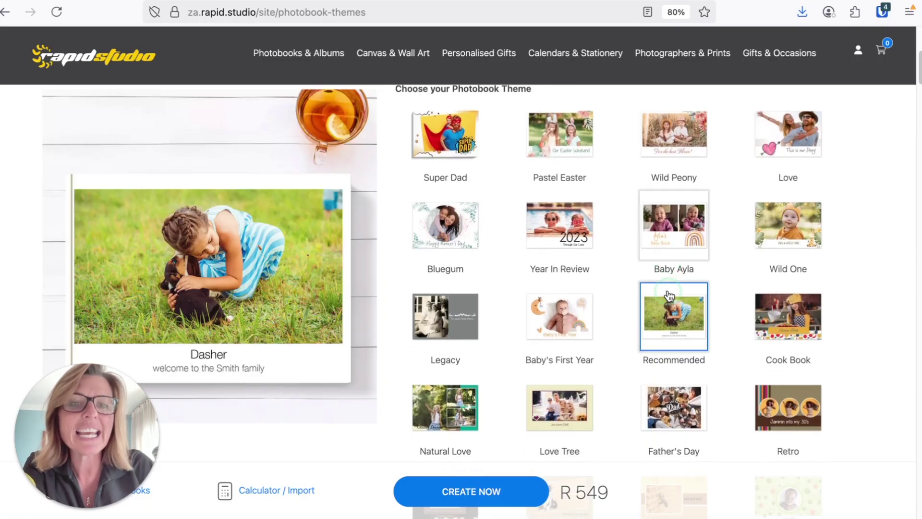
scroll(669, 294, "up", 8)
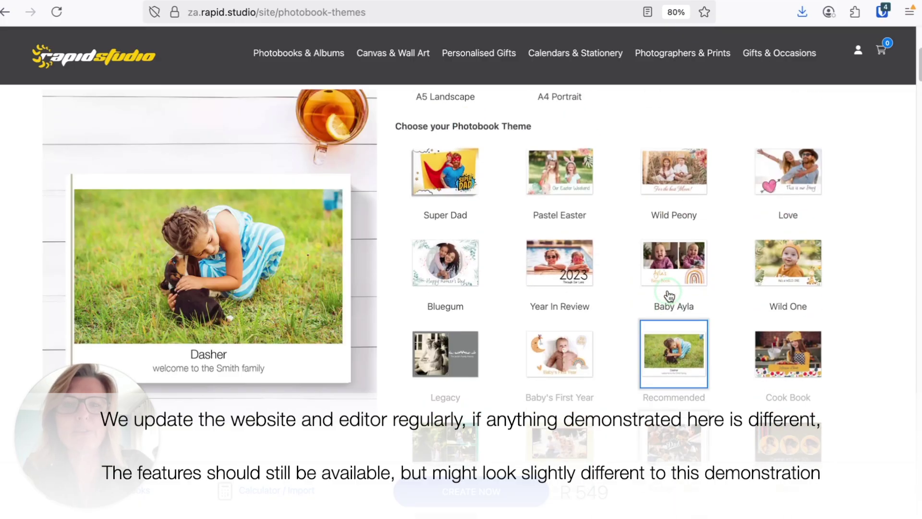
scroll(624, 349, "down", 5)
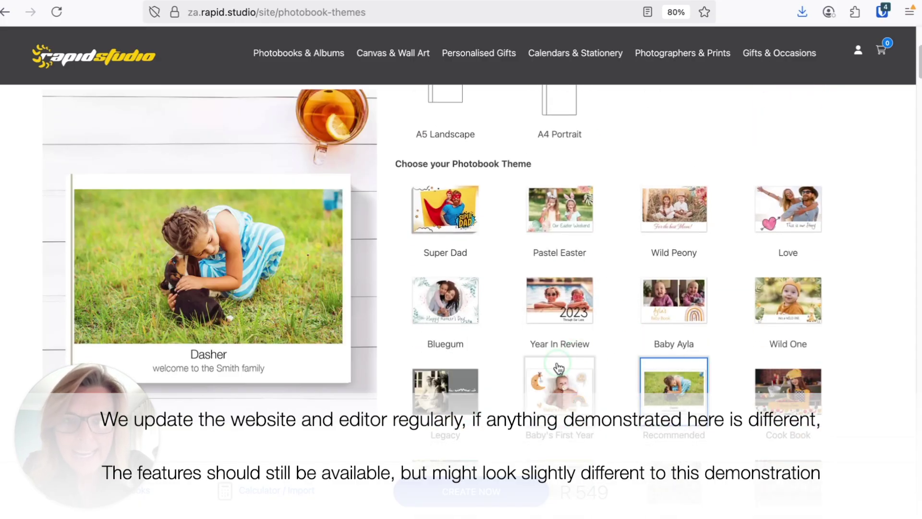
scroll(607, 354, "up", 6)
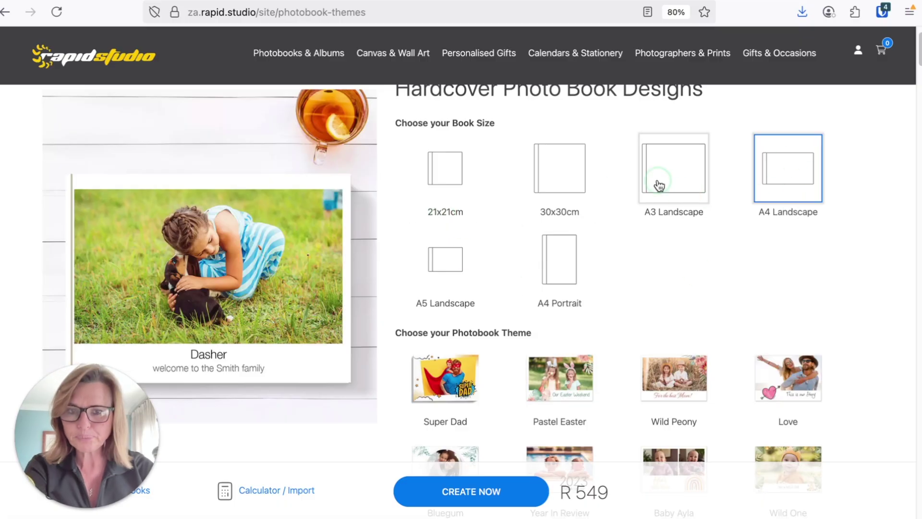
scroll(652, 267, "down", 3)
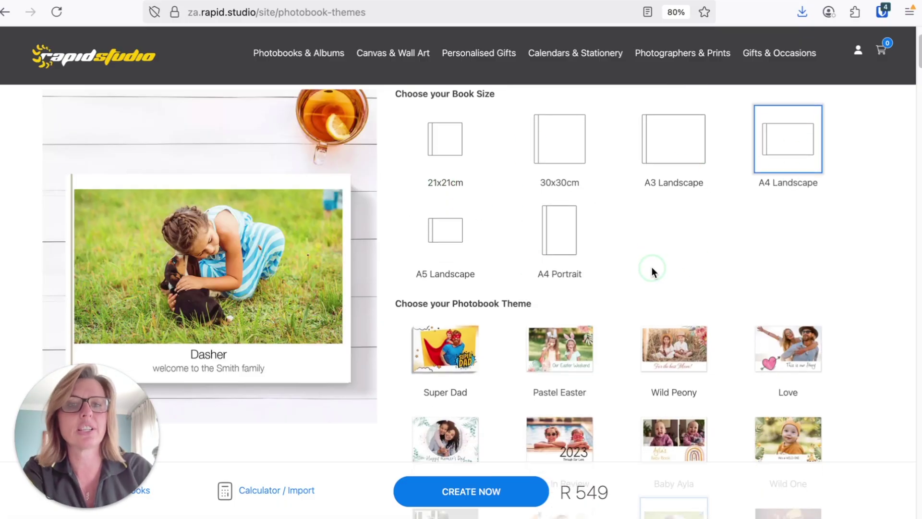
scroll(653, 272, "down", 3)
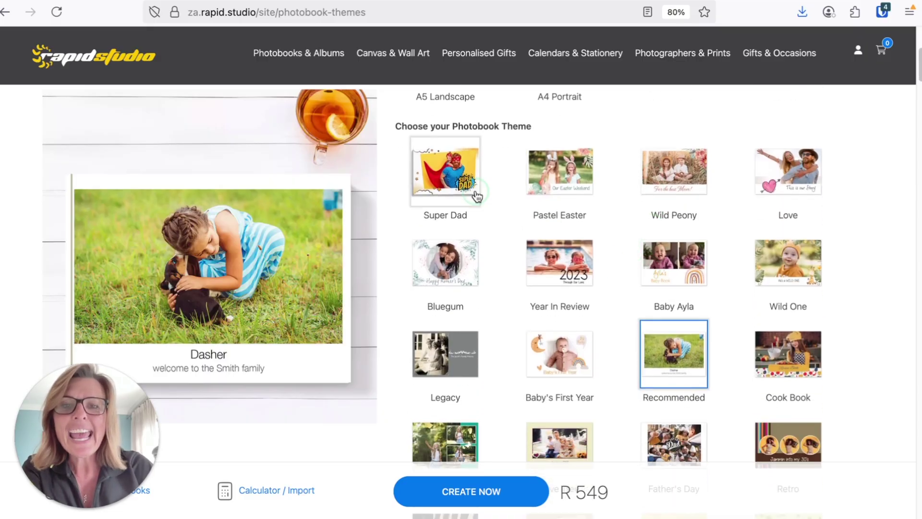
Create a hardcover photobook with the Super Dad theme and preview its pages up to pages 2 and 3
left_click(432, 171)
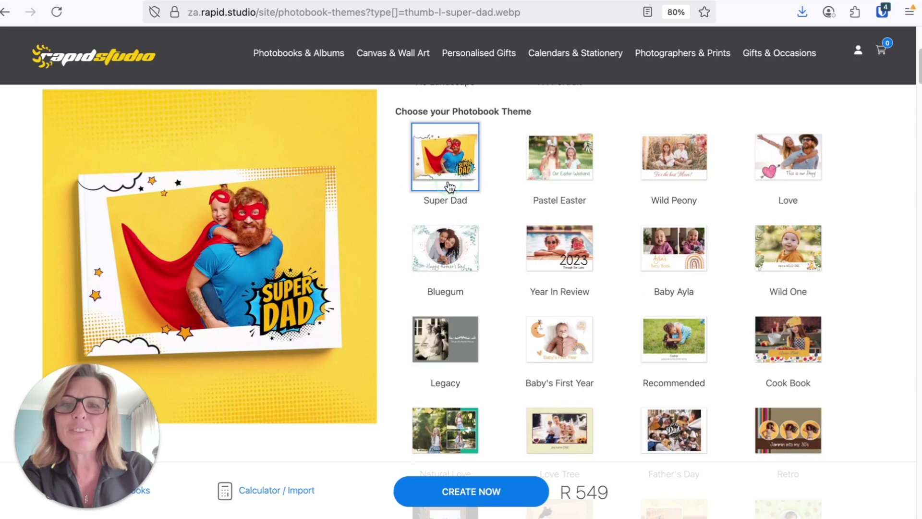
left_click(464, 496)
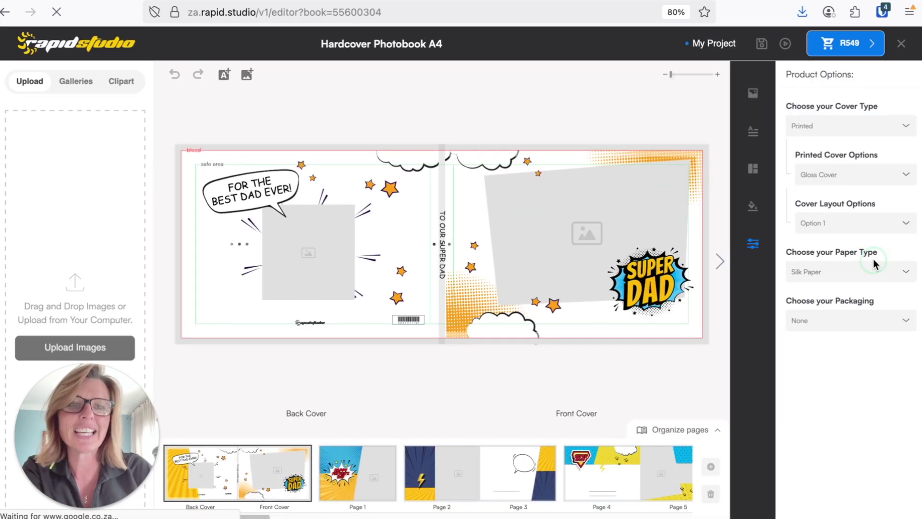
left_click(720, 262)
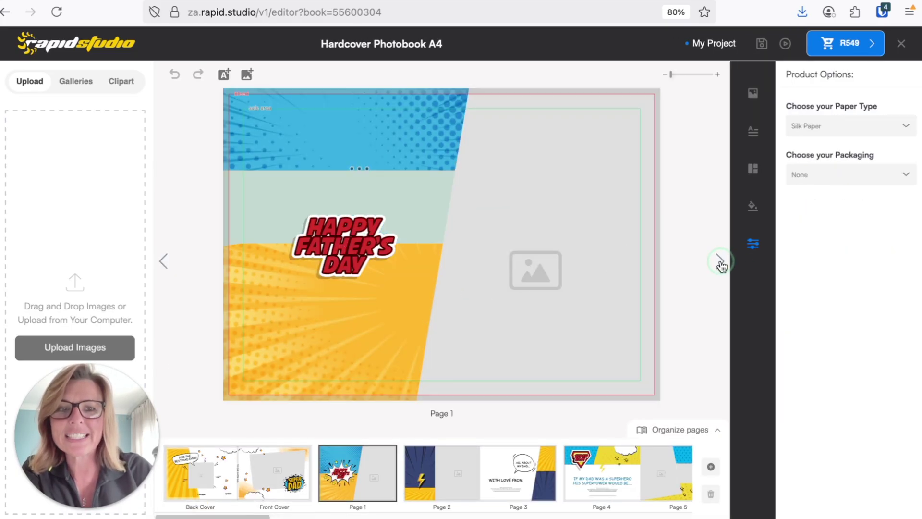
left_click(720, 263)
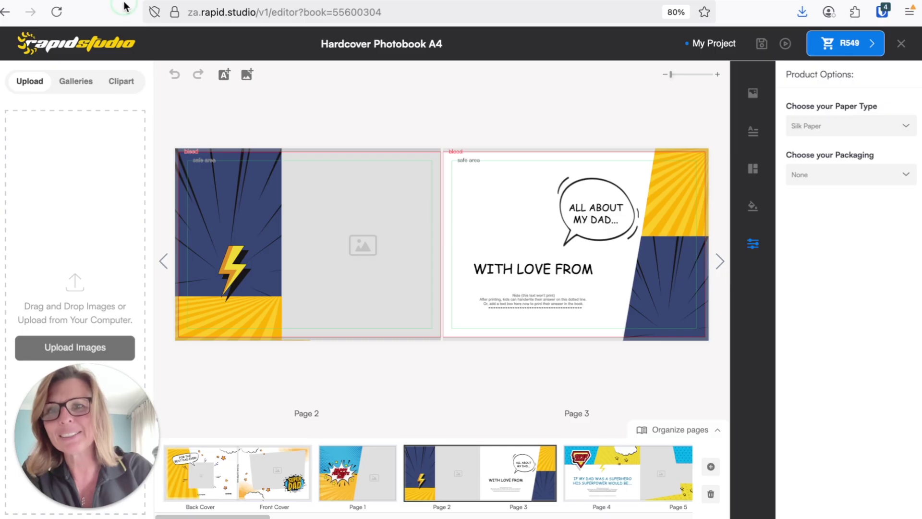
Leave the editor without saving the trial book and return to the photobook themes
left_click(6, 11)
left_click(510, 253)
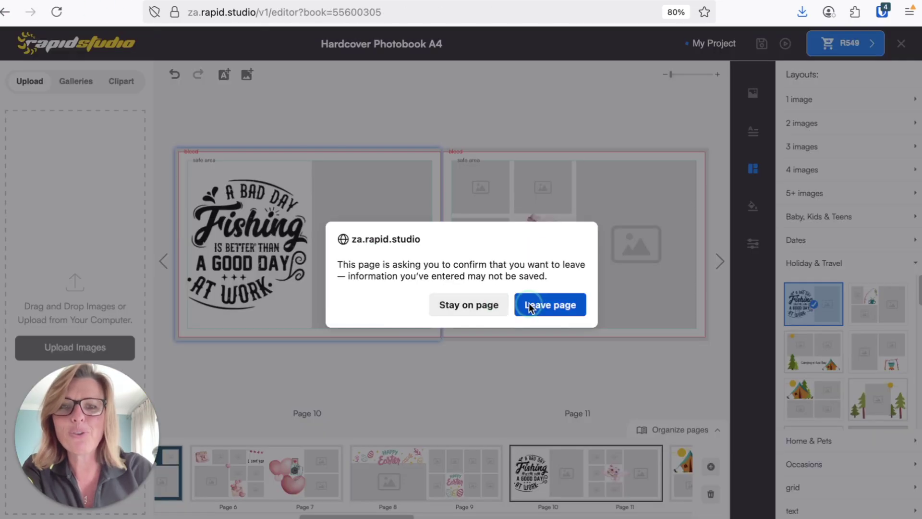
left_click(528, 303)
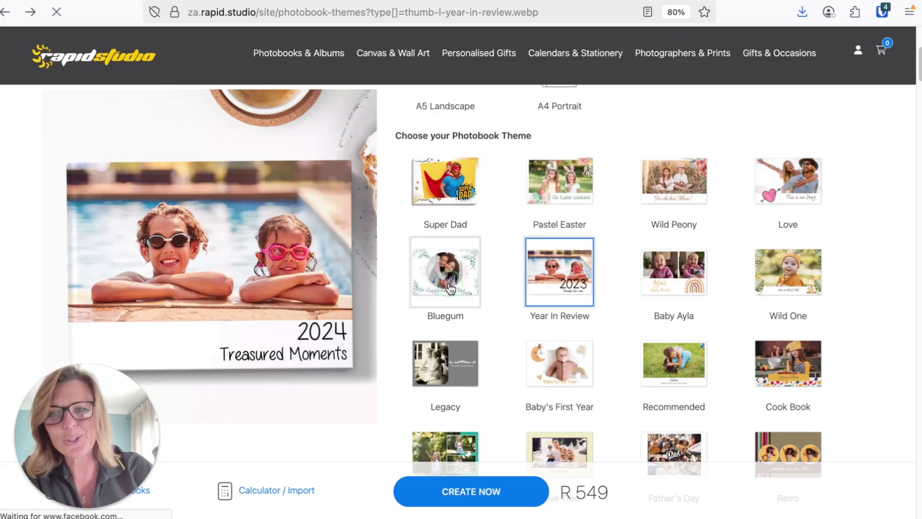
Create a hardcover photobook with the Bluegum theme, preview it up to pages 2 and 3, and return to the cover
left_click(451, 280)
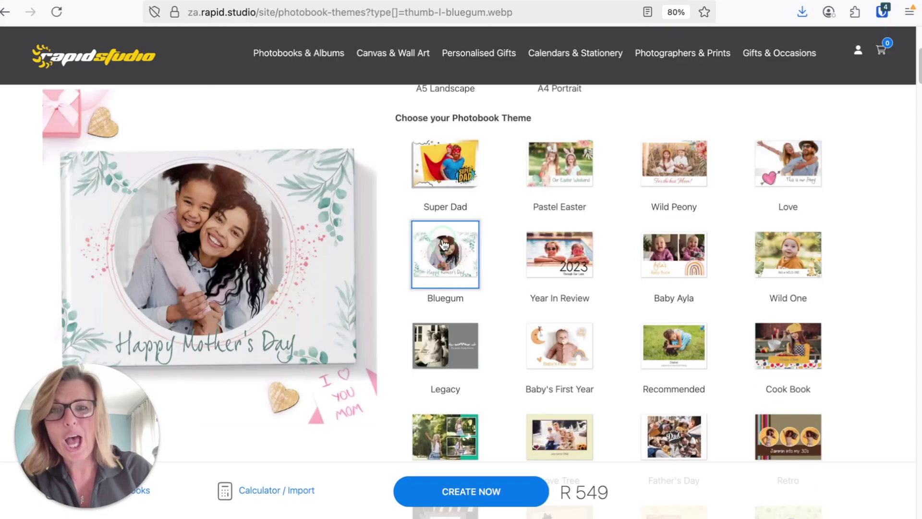
left_click(471, 495)
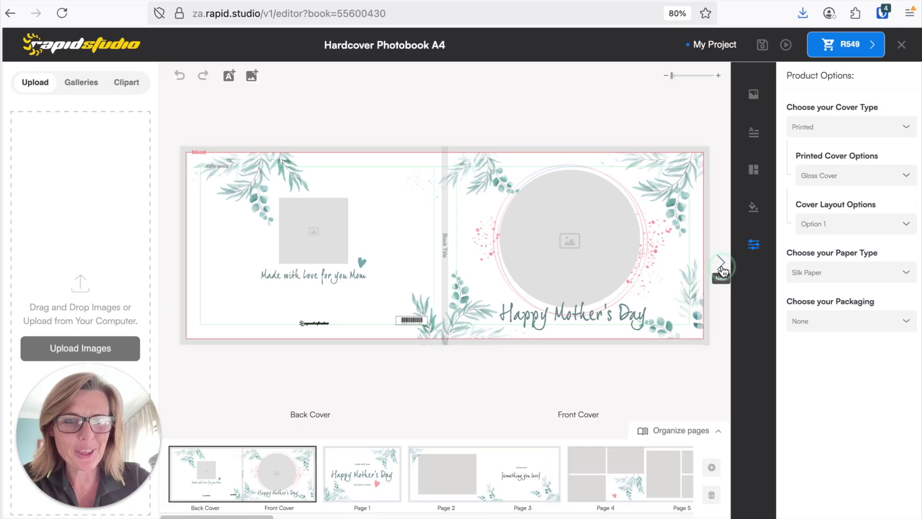
left_click(722, 264)
left_click(721, 264)
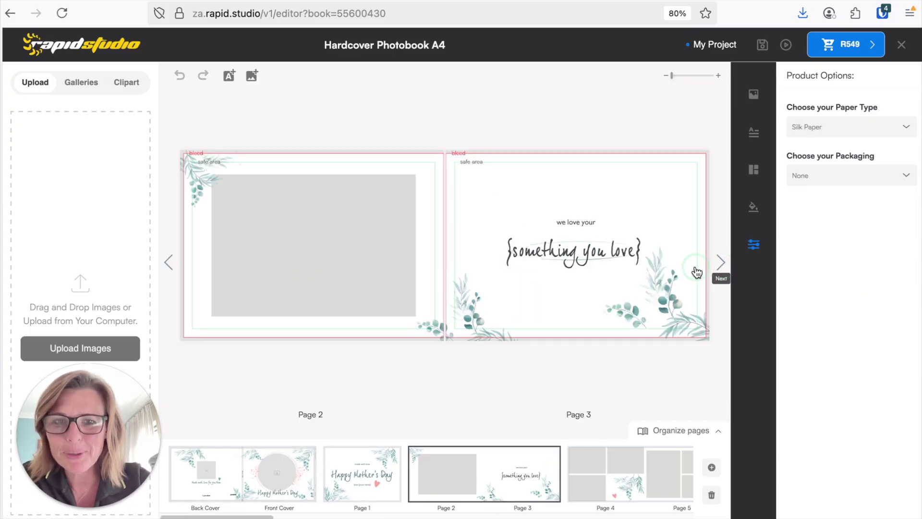
left_click(169, 264)
left_click(169, 263)
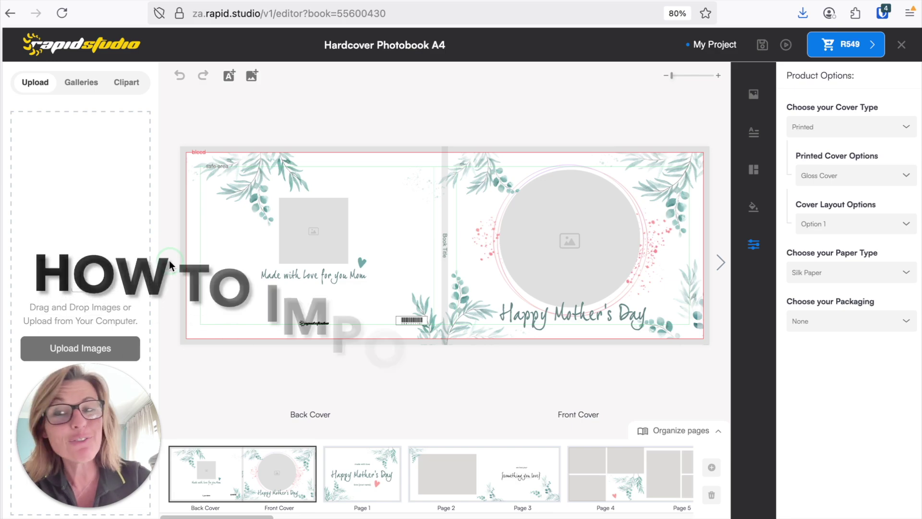
Show the image galleries in the editor and create a new gallery named Mom
left_click(109, 154)
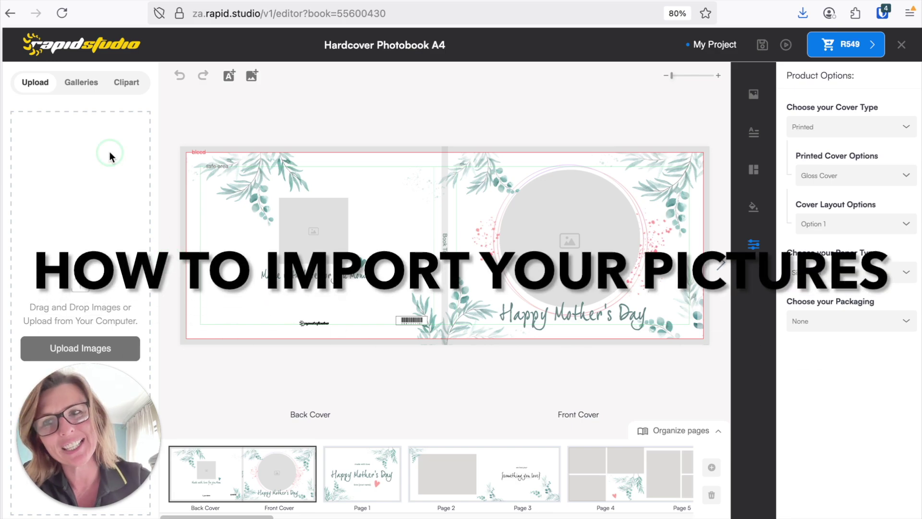
left_click(87, 82)
left_click(113, 287)
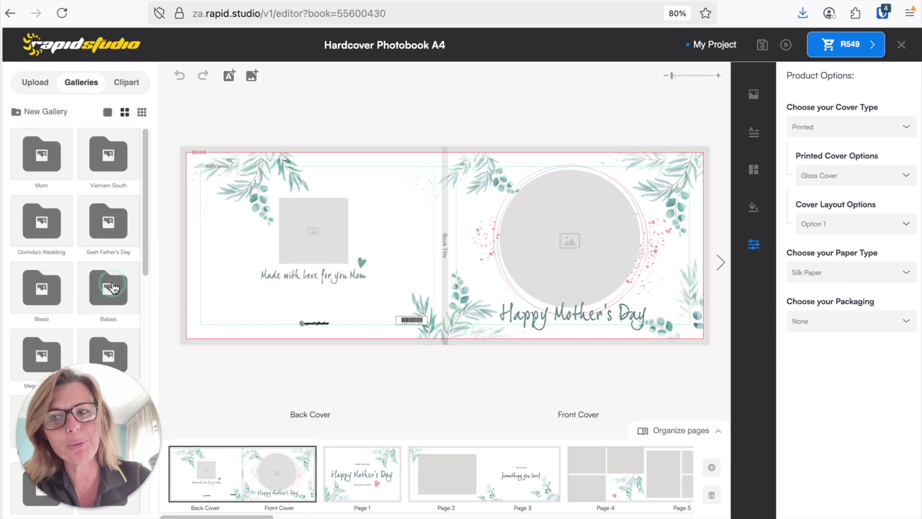
left_click(103, 285)
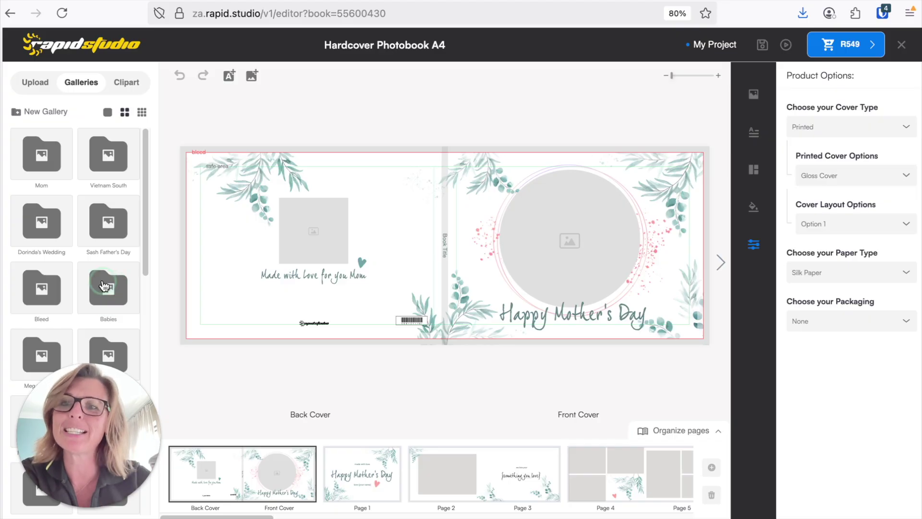
left_click(94, 209)
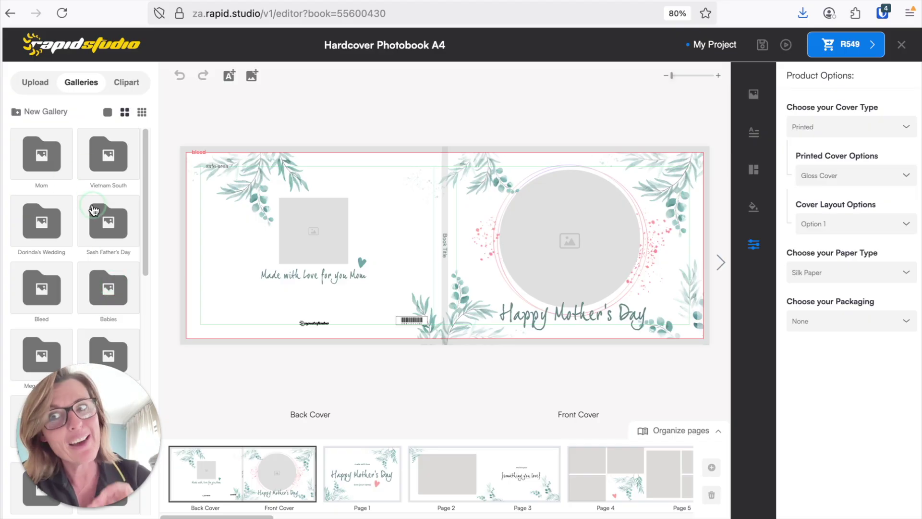
left_click(52, 111)
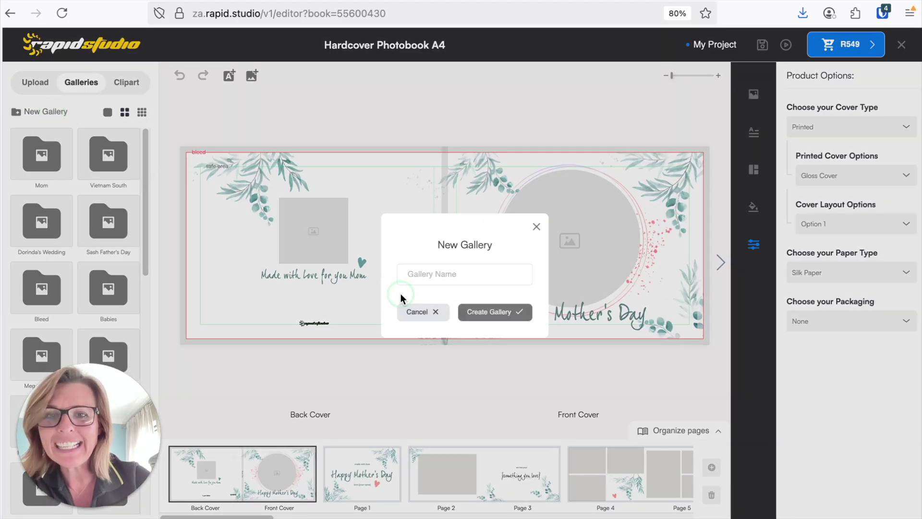
left_click(402, 295)
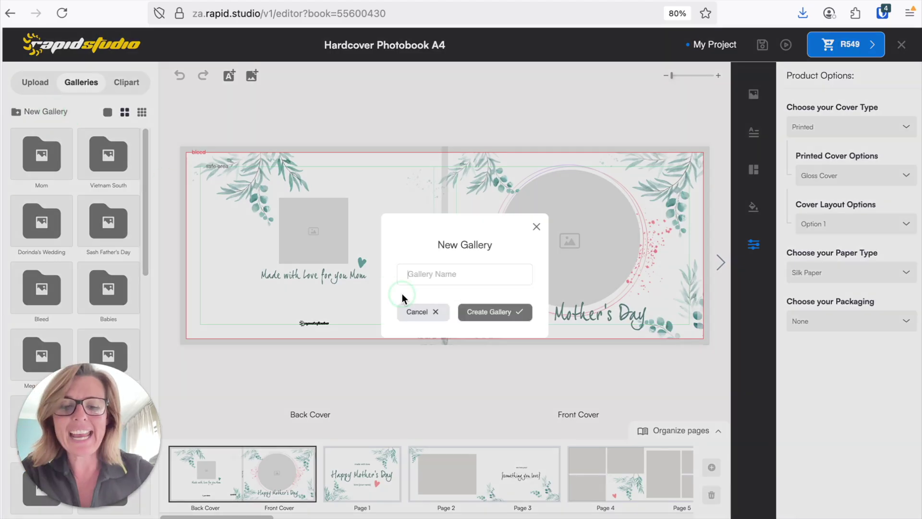
type("Mom")
left_click(482, 317)
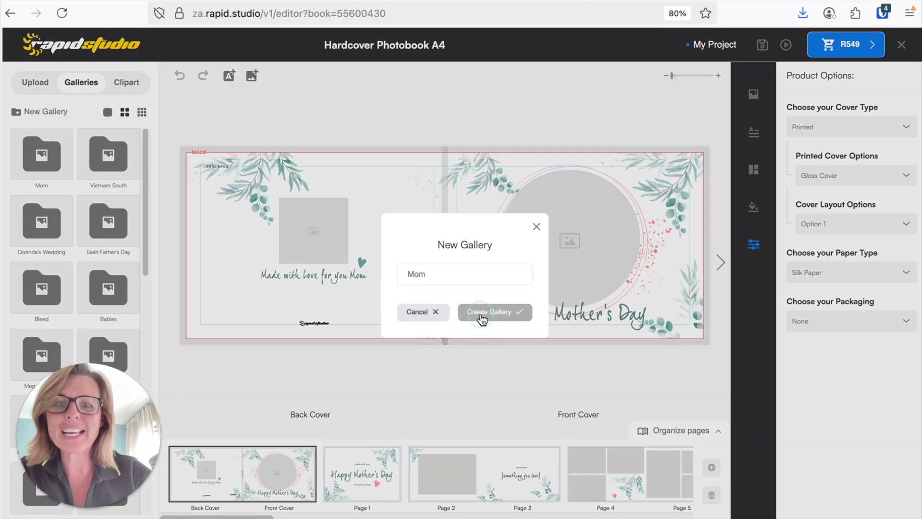
Open the newly created Mom gallery and start uploading photos to it from the computer
left_click(145, 181)
scroll(146, 181, "down", 15)
left_click(46, 484)
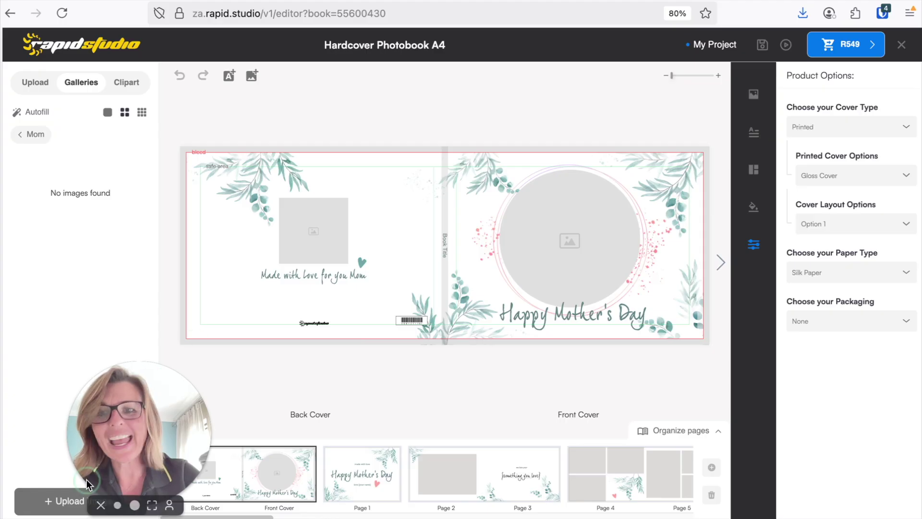
left_click(54, 510)
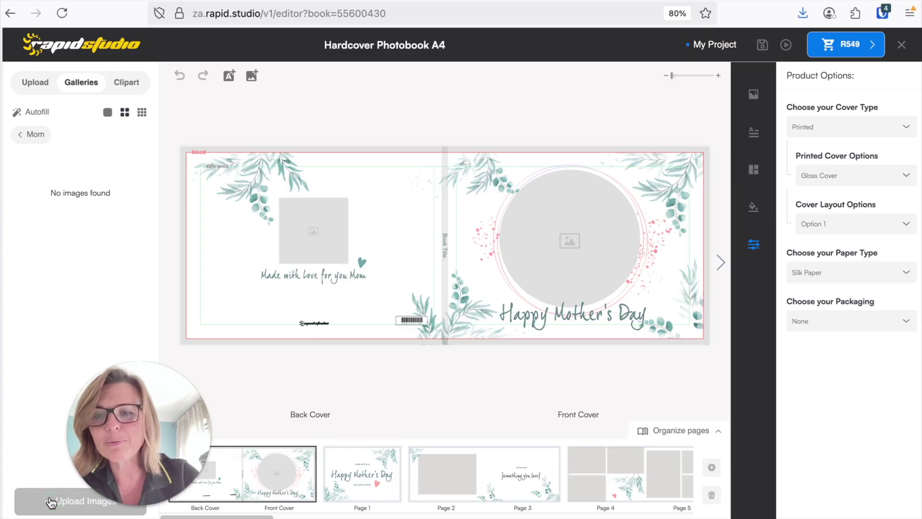
left_click(51, 502)
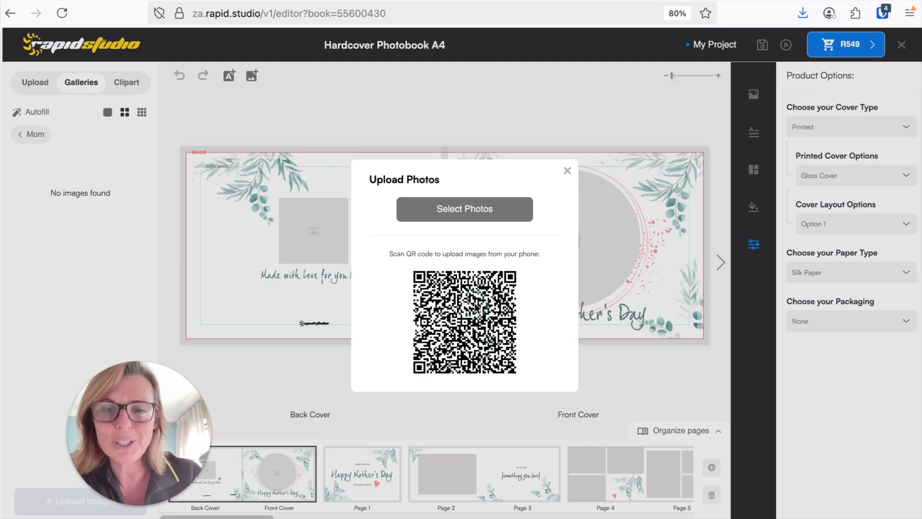
left_click(443, 217)
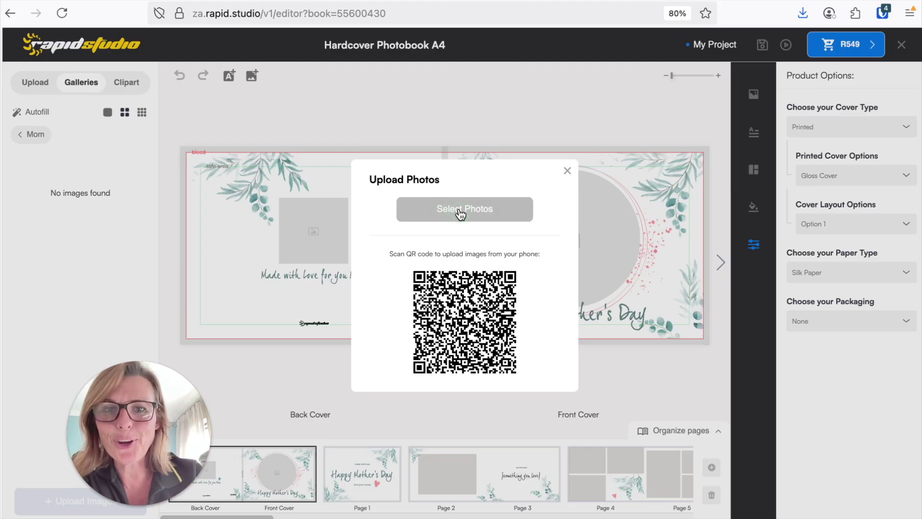
Upload all the pictures from the Moms folder, 01.jpg to 16.jpeg, to the Mom gallery
left_click(148, 110)
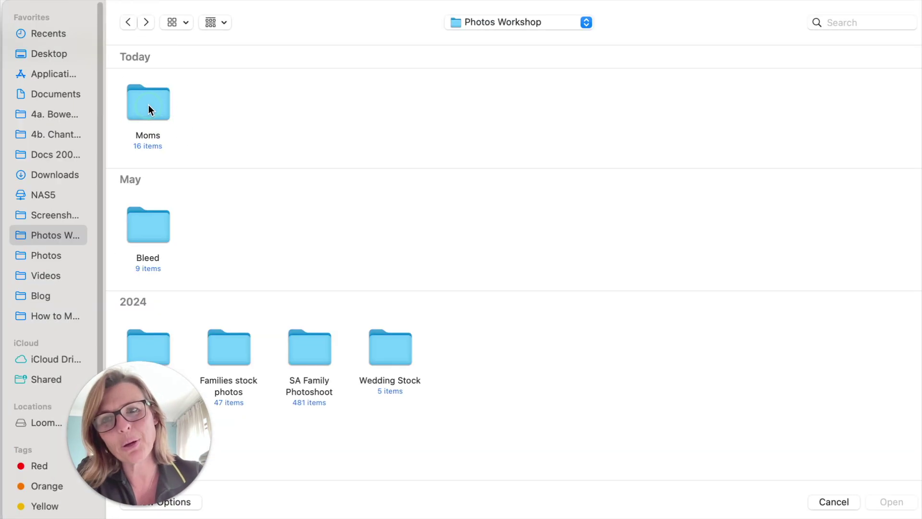
double_click(148, 110)
left_click(312, 190)
left_click(154, 103)
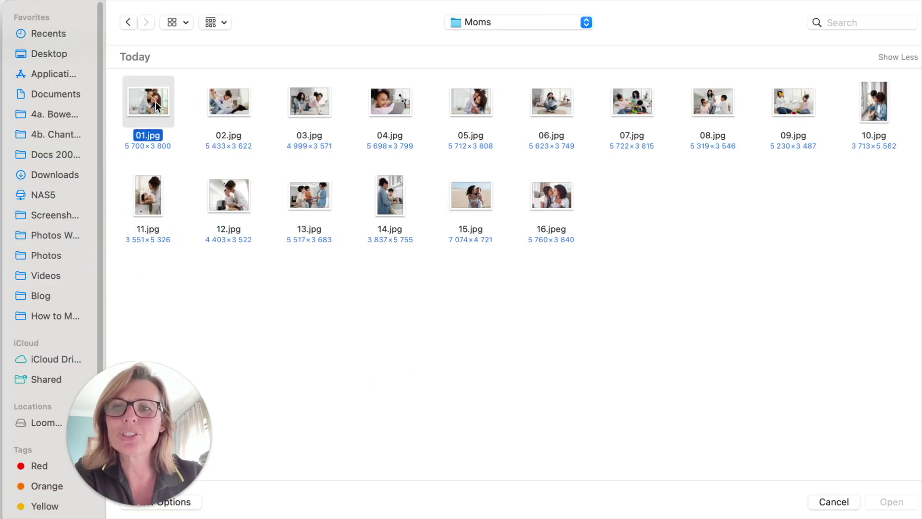
key("cmd+a")
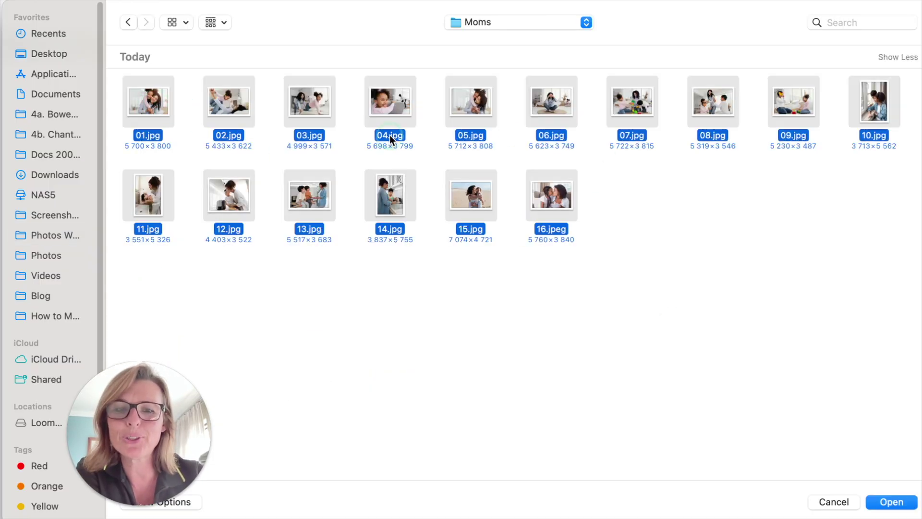
left_click(891, 499)
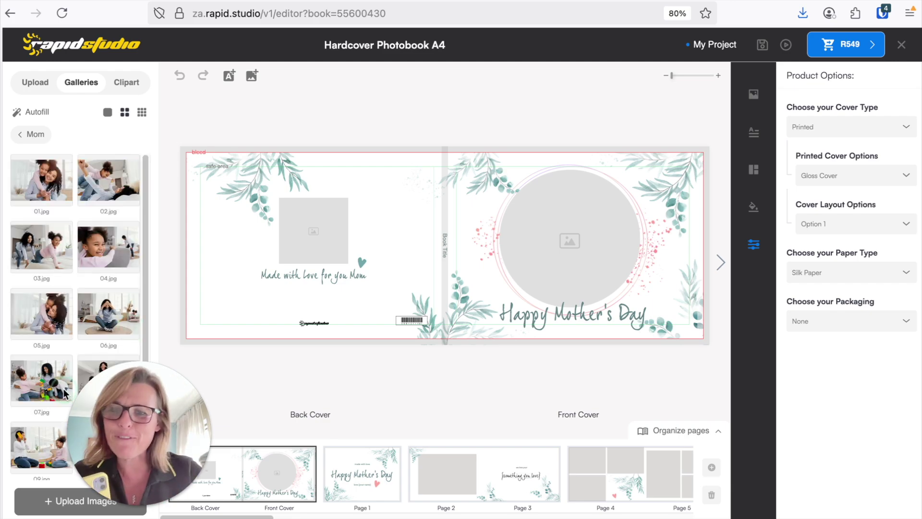
Upload the phone picture IMG_4299.jpeg to the Mom gallery by QR code and bring up the end of the gallery
left_click(58, 515)
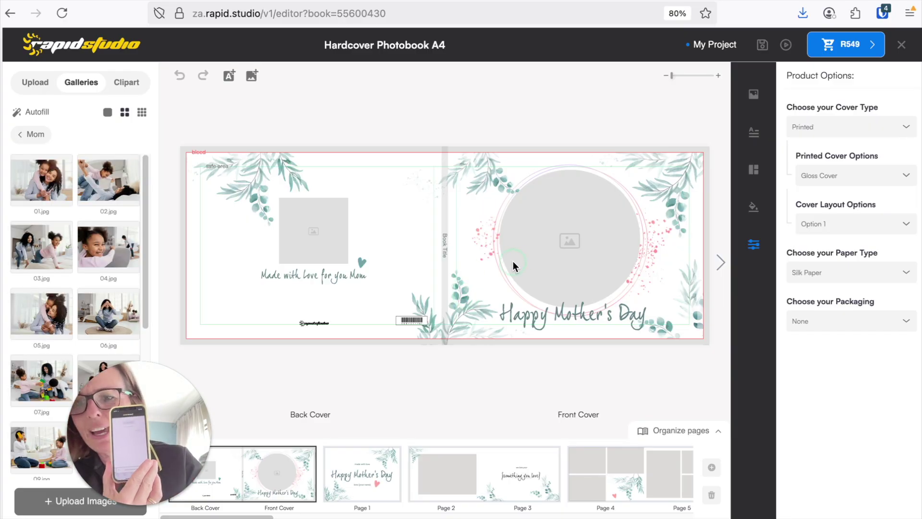
left_click_drag(147, 247, 139, 373)
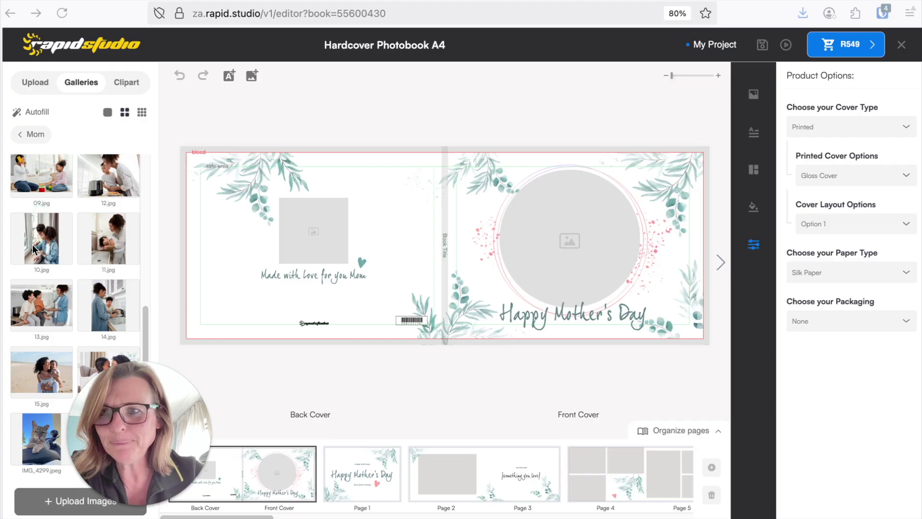
Autofill the photobook's image frames with the pictures from the Mom gallery
left_click(27, 115)
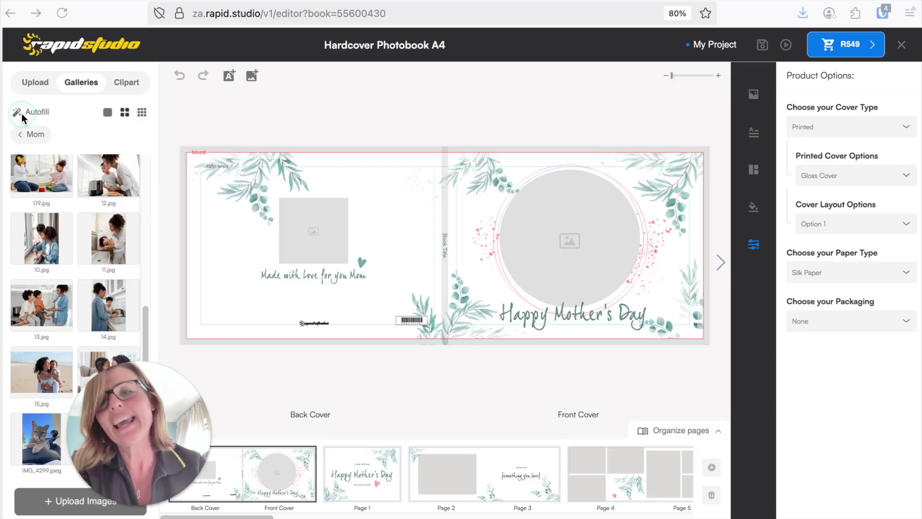
left_click(222, 431)
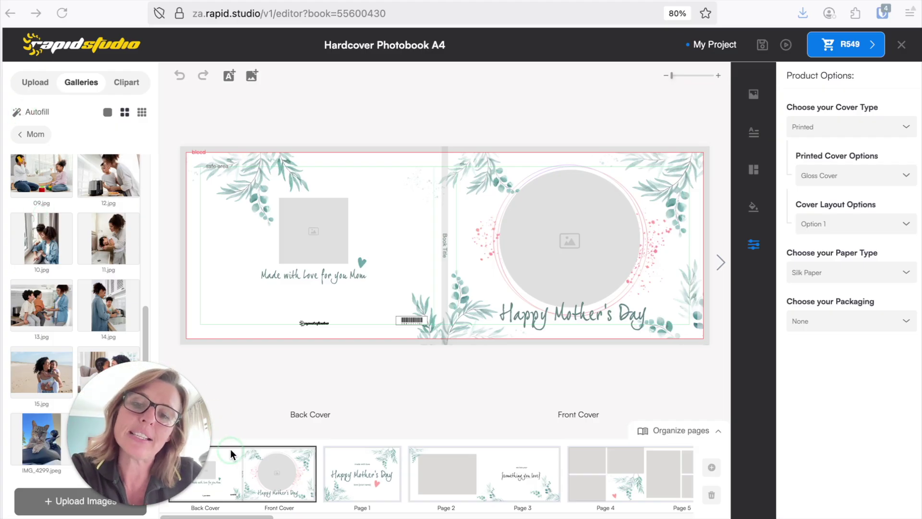
left_click(488, 485)
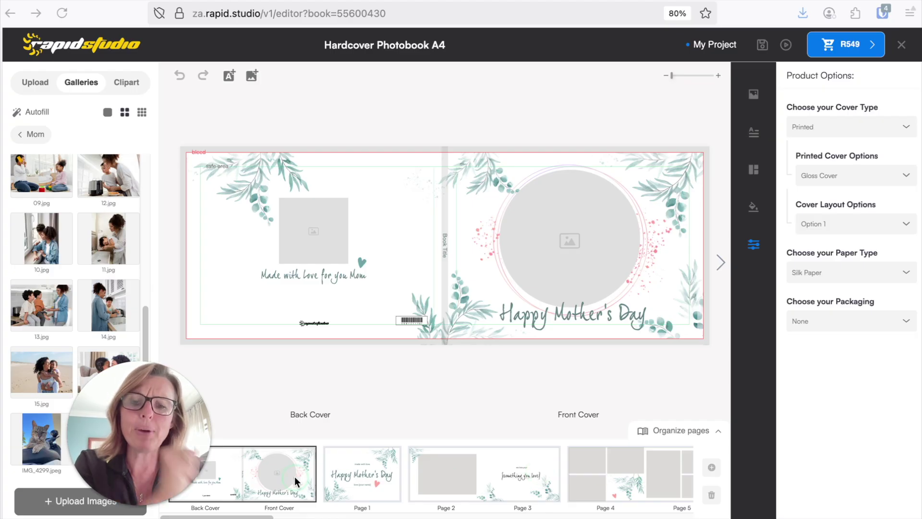
left_click(27, 157)
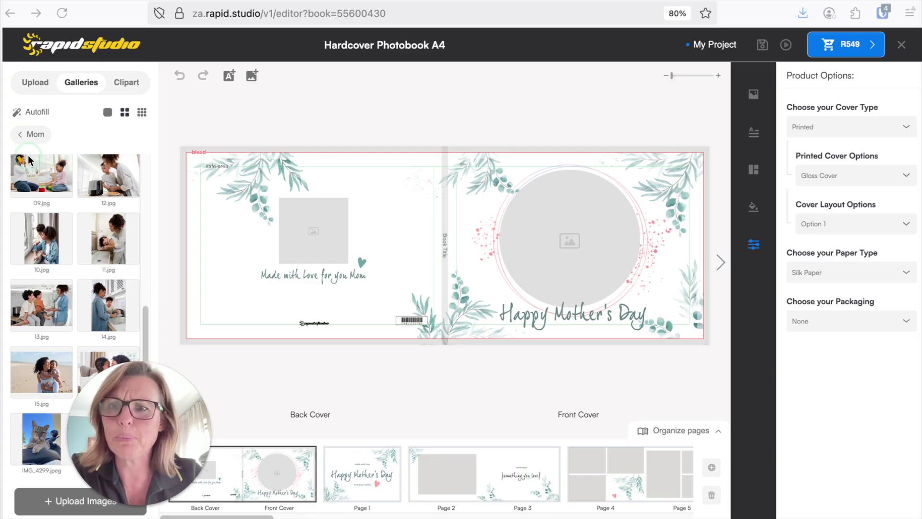
left_click(32, 112)
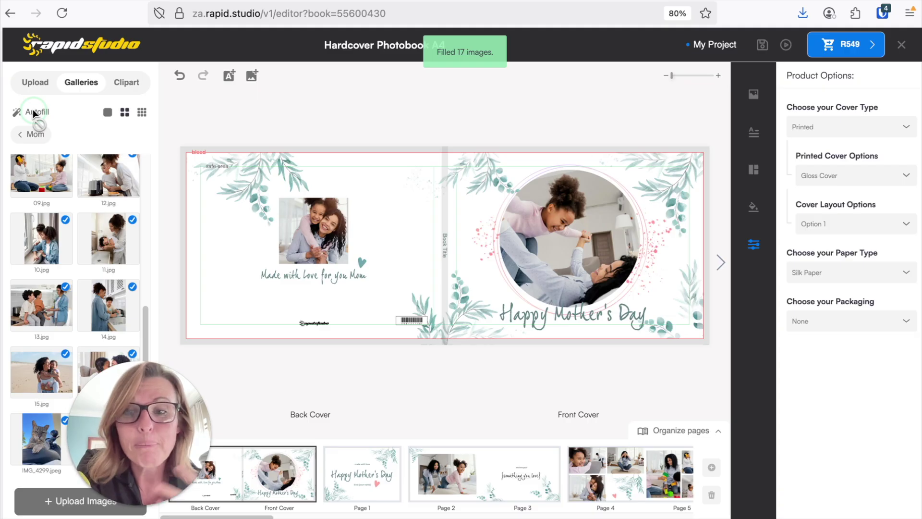
Review the autofilled pages up to pages 4 and 5, and return to the cover
left_click(721, 262)
left_click(722, 262)
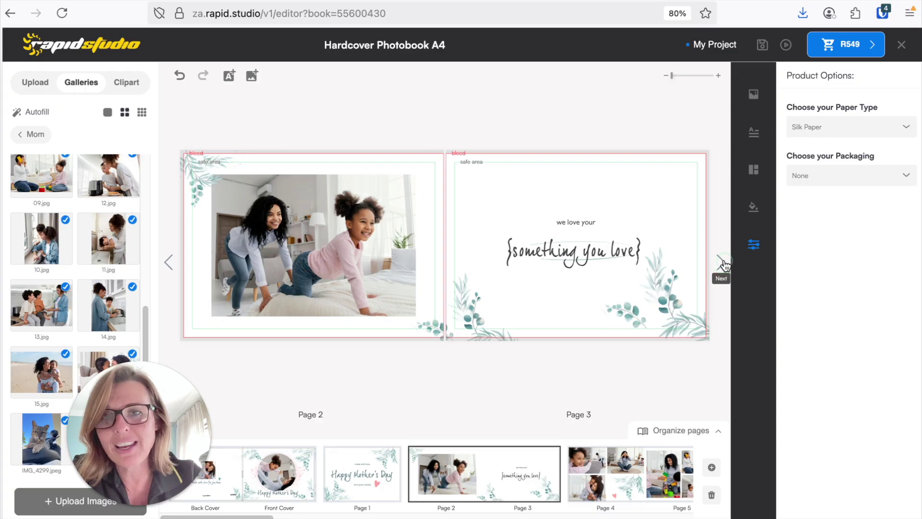
left_click(722, 263)
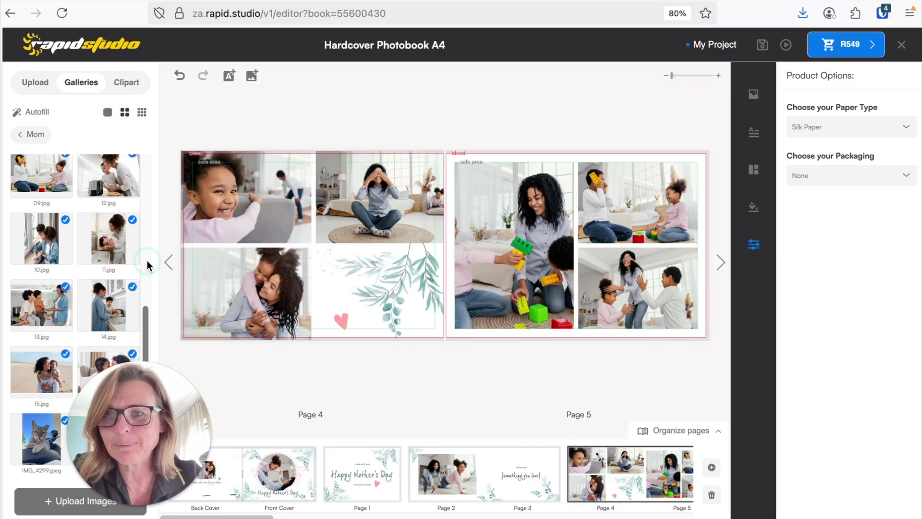
left_click(169, 267)
left_click(169, 269)
left_click(168, 267)
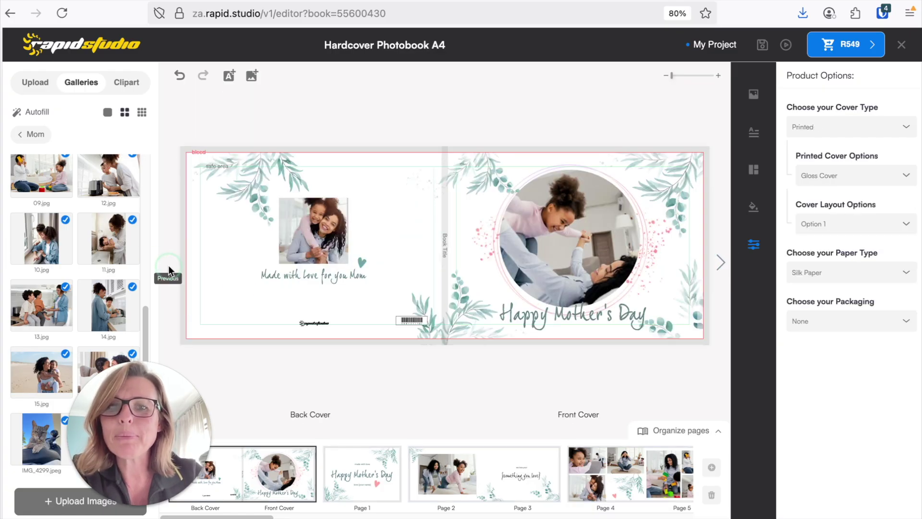
Replace the picture in the front cover's circular frame with 01.jpg from the Mom gallery
scroll(112, 240, "up", 5)
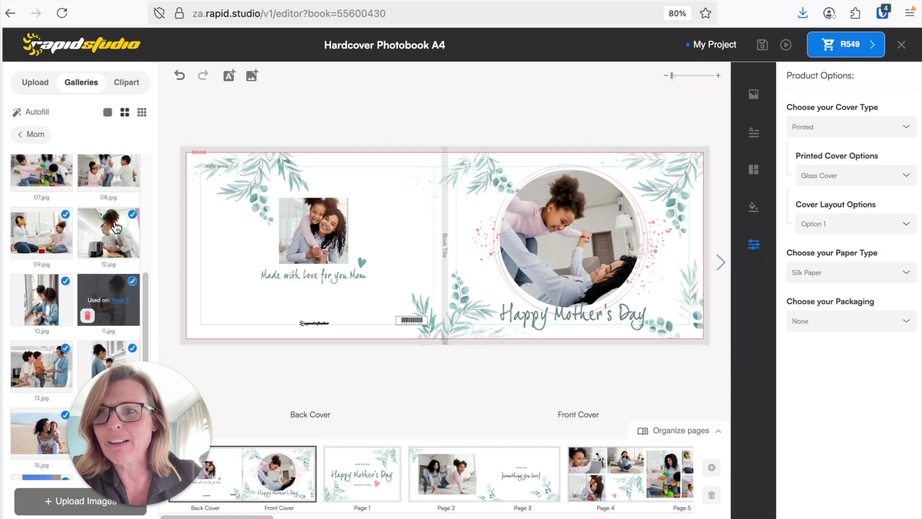
scroll(115, 225, "up", 1)
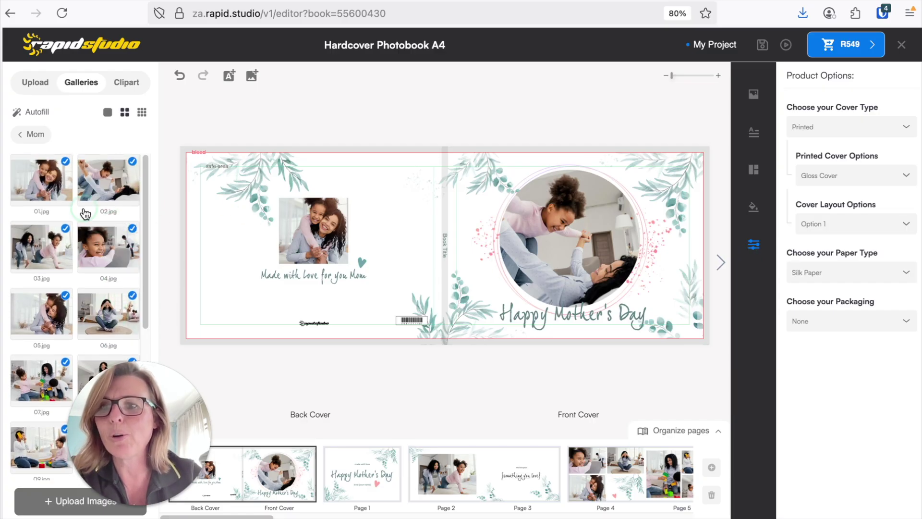
left_click_drag(41, 182, 570, 239)
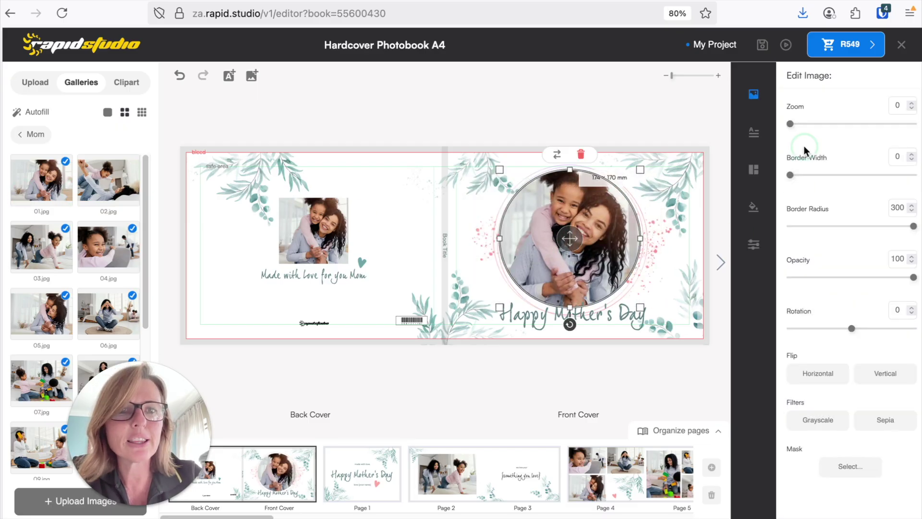
Reposition the front cover picture within its circle at zoom 1.25, and place 05.jpg in the back cover frame
left_click_drag(795, 124, 798, 124)
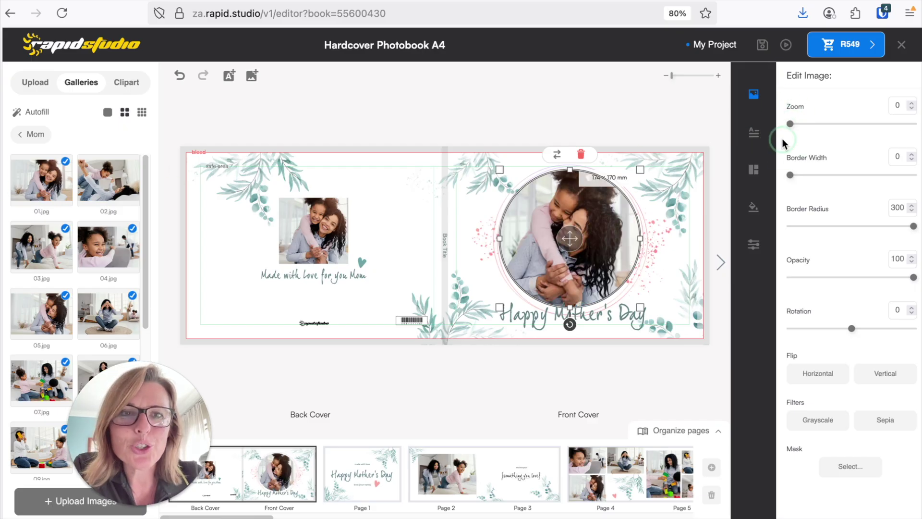
mouse_move(789, 124)
left_mouse_down()
mouse_move(806, 125)
mouse_move(790, 127)
left_mouse_up()
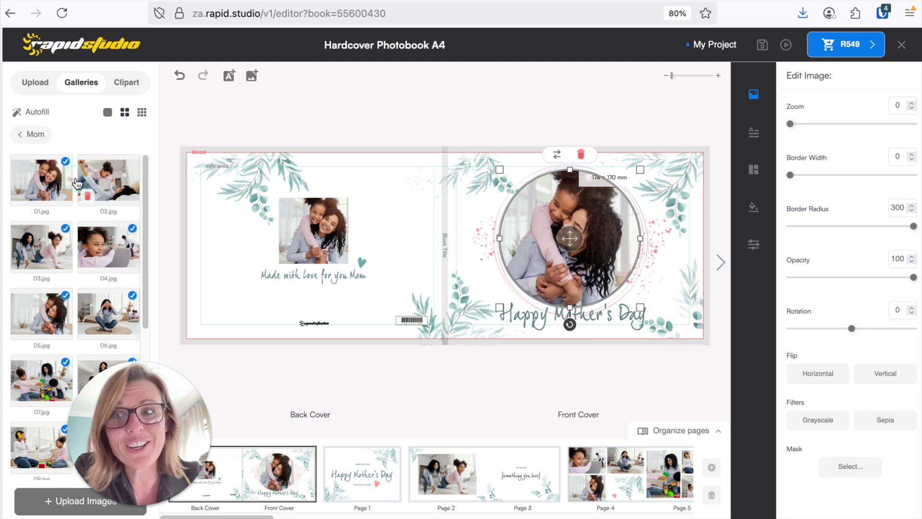
left_click_drag(559, 259, 561, 237)
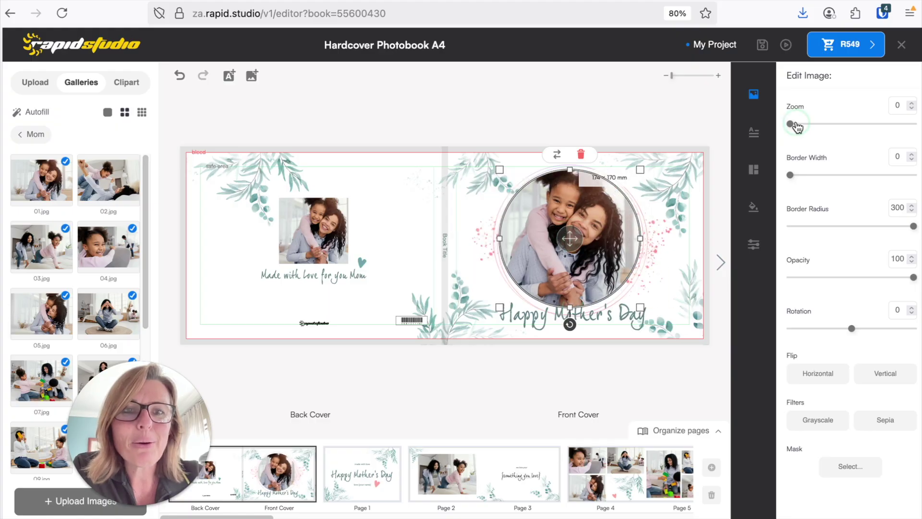
left_click_drag(791, 124, 799, 126)
left_click_drag(502, 247, 497, 254)
left_click_drag(806, 129, 792, 128)
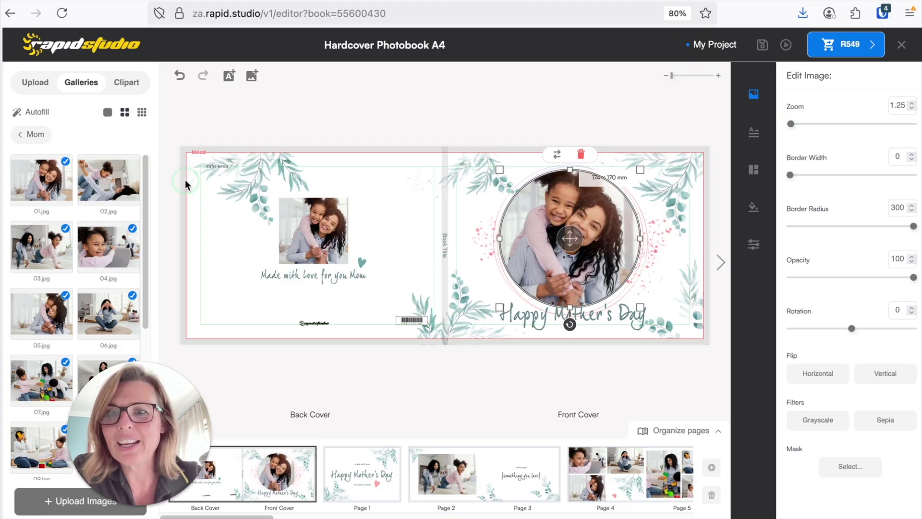
left_click_drag(35, 309, 299, 230)
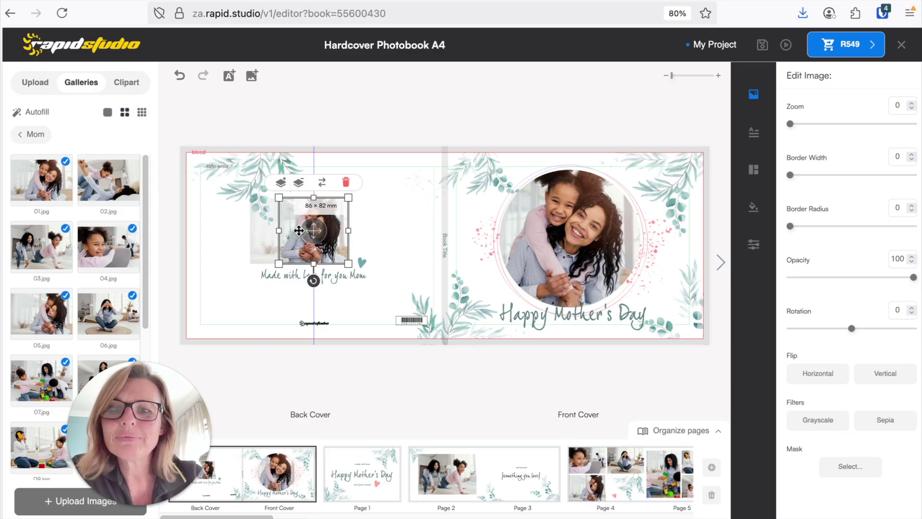
Change the heading on page 1 to "Happy Birthday"
left_click(718, 263)
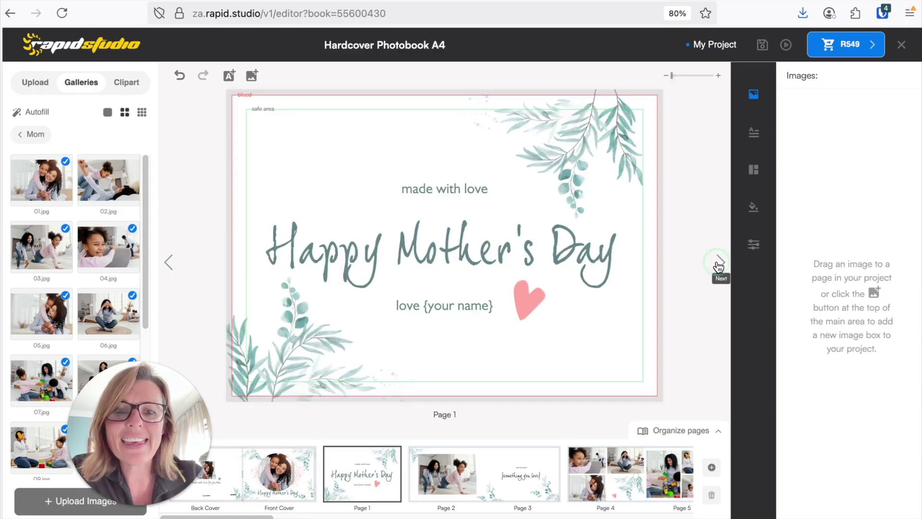
double_click(469, 236)
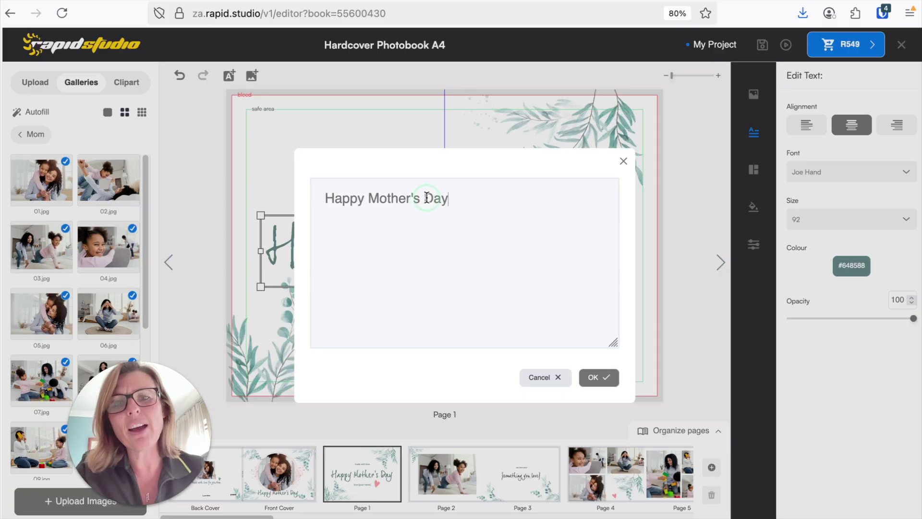
left_click_drag(433, 197, 391, 198)
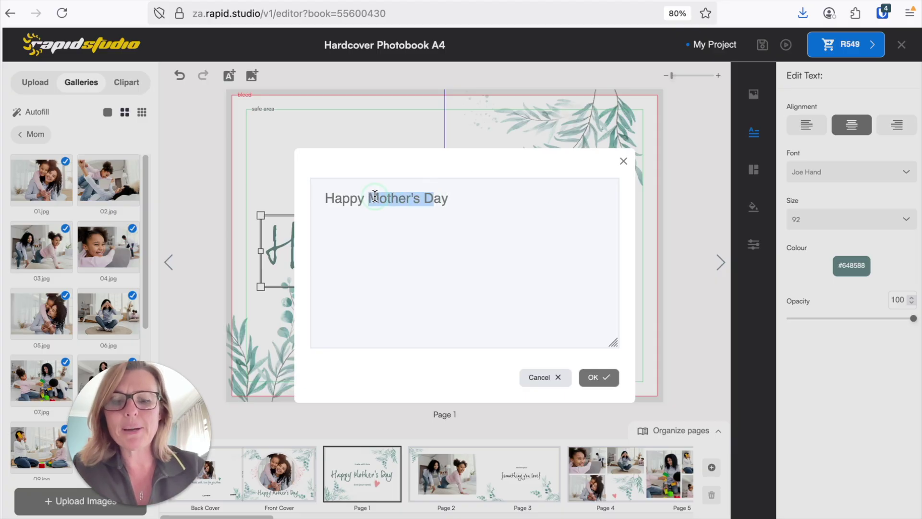
type("Birthd")
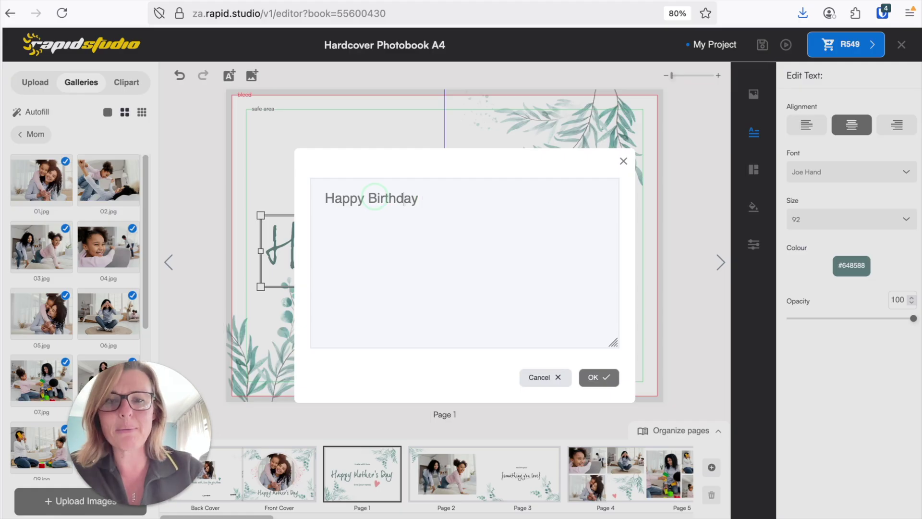
left_click(583, 387)
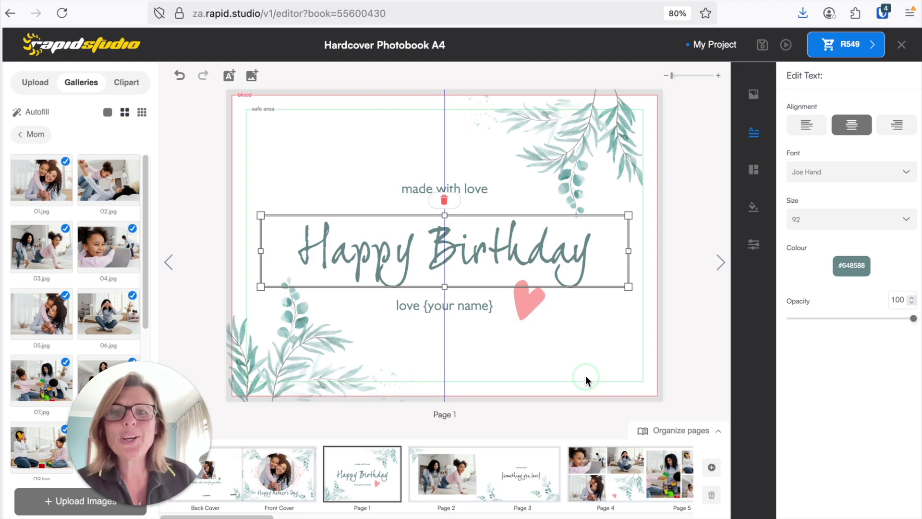
Replace the {your name} placeholder in the page 1 dedication with the sender's first name after "love"
double_click(454, 306)
left_click_drag(438, 208, 365, 197)
type("Riley")
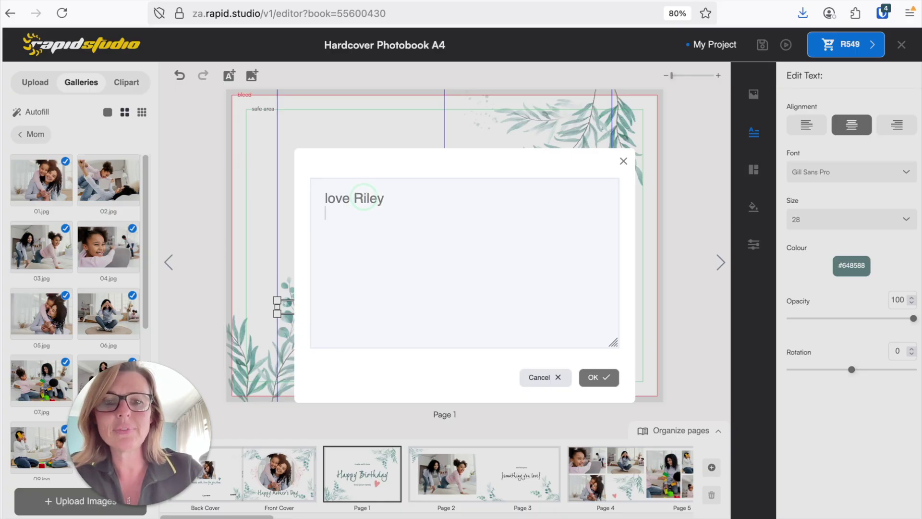
left_click(597, 377)
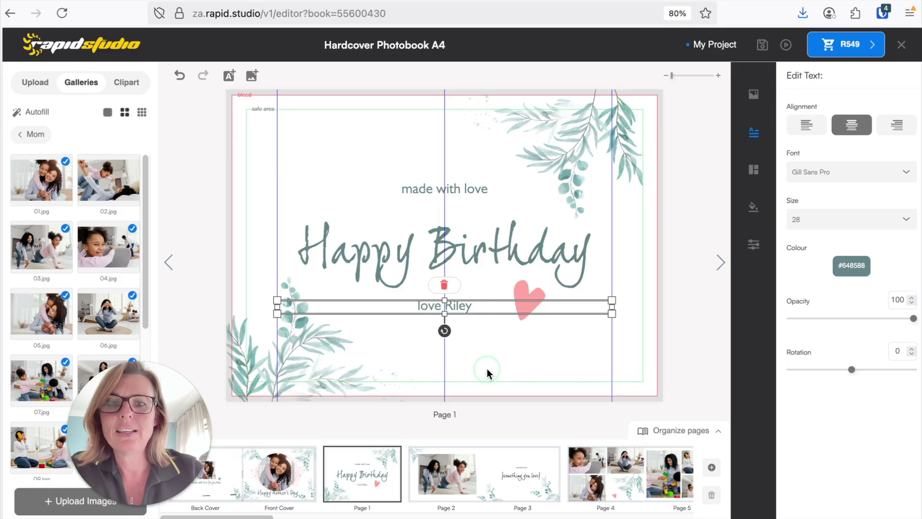
Return to the cover and change the front cover title to "Happy Birthday"
left_click(168, 263)
left_click(574, 313)
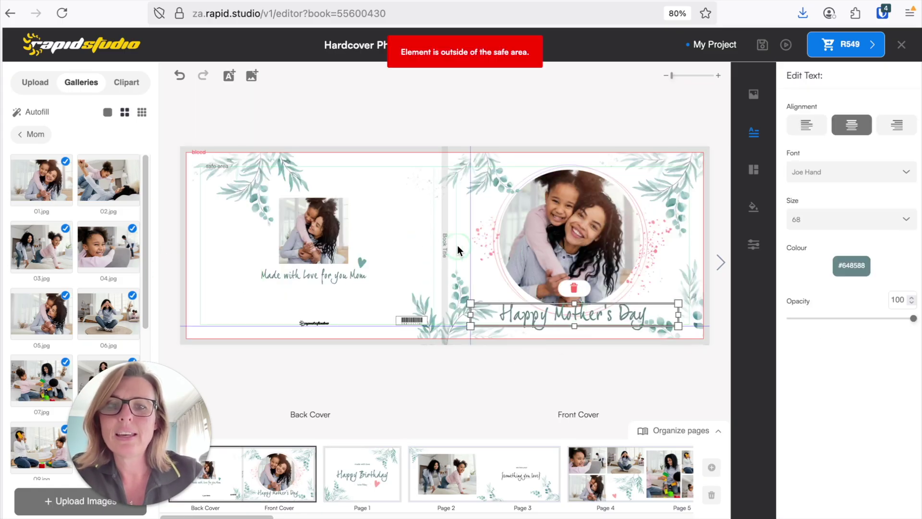
double_click(549, 308)
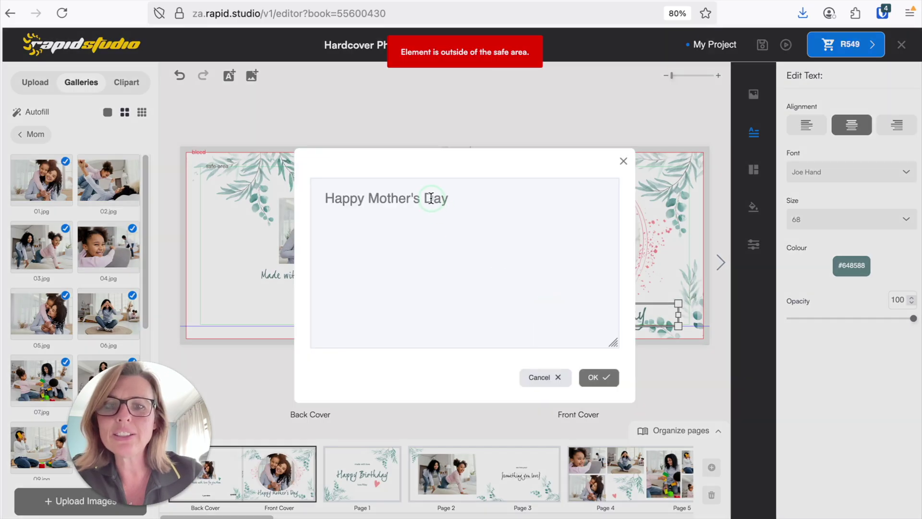
left_click_drag(431, 198, 386, 195)
type("Birt")
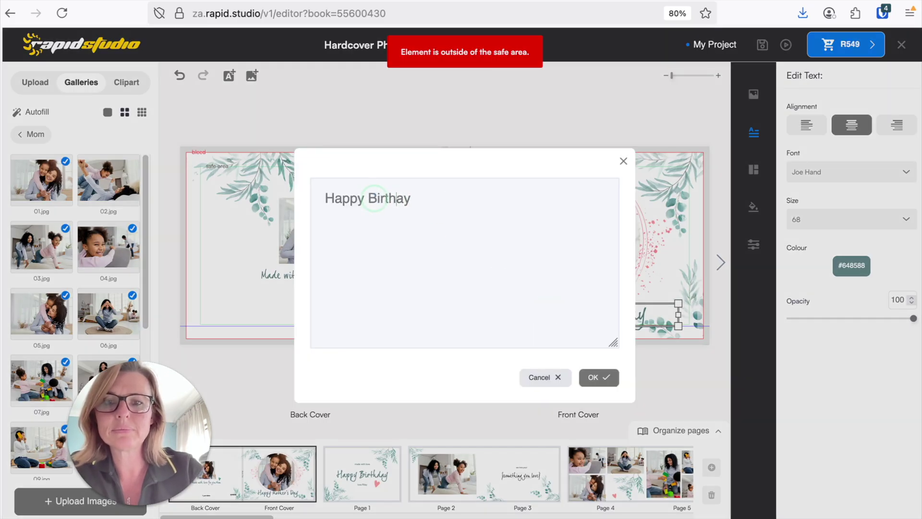
type("hd")
left_click(596, 377)
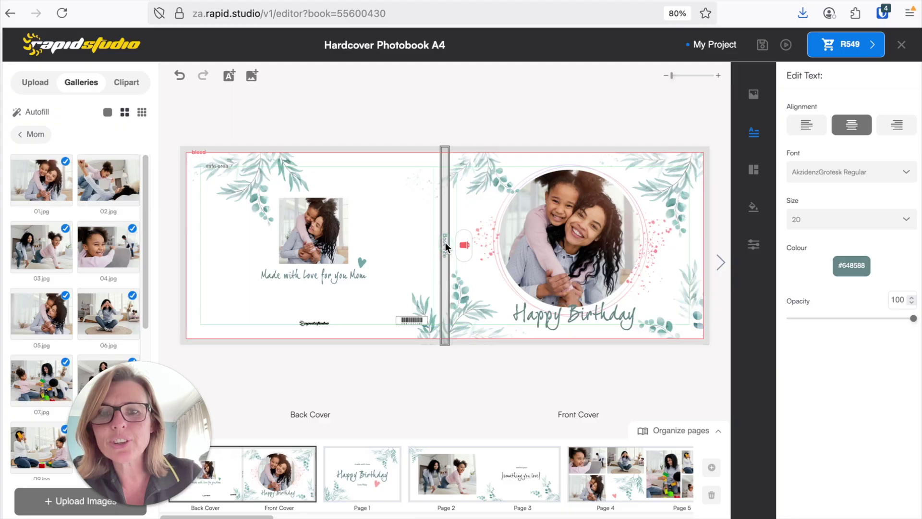
Replace the placeholder book title on the spine with "Happy Birthday"
double_click(445, 242)
type("Happy Birthday")
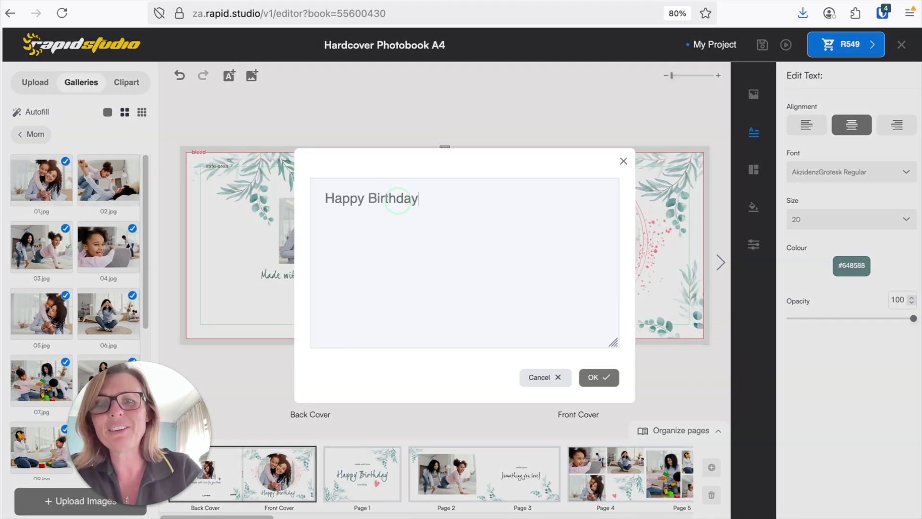
left_click(595, 369)
left_click(635, 361)
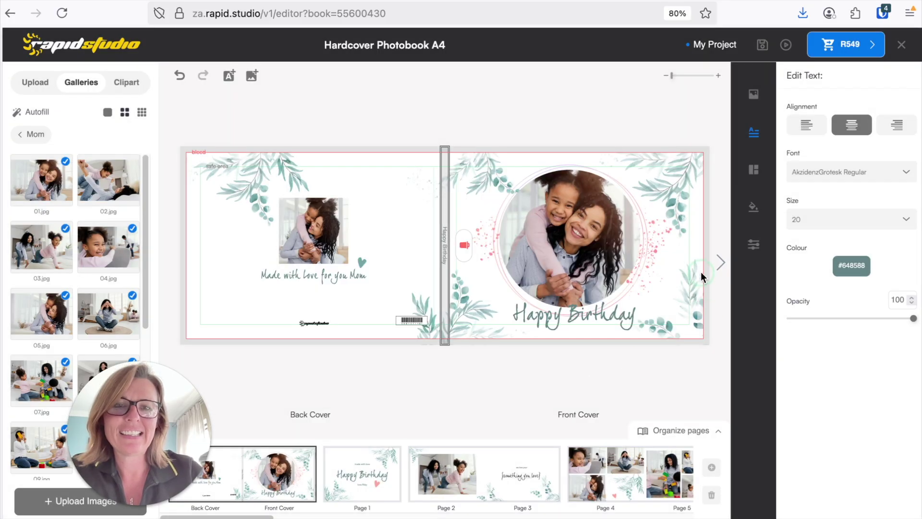
Replace the {something you love} placeholder on page 3 with "Cuddles"
left_click(721, 263)
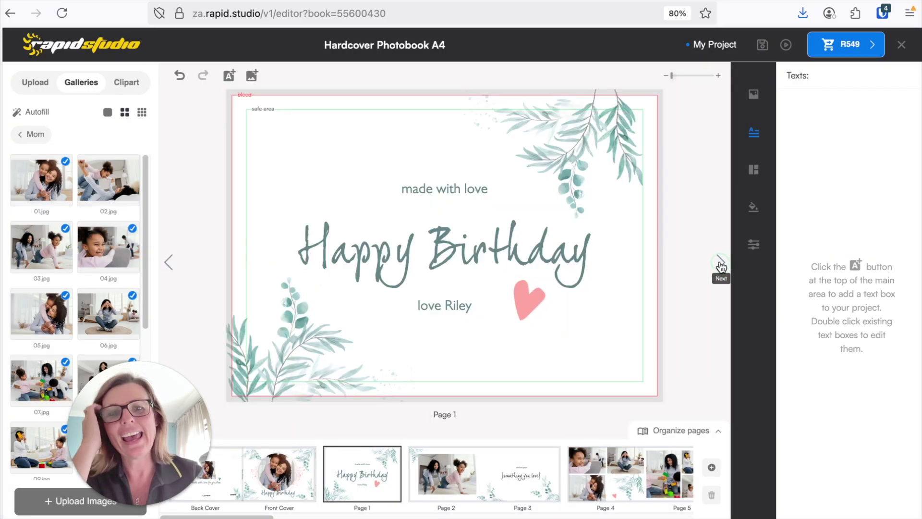
left_click(720, 264)
left_click(670, 246)
double_click(586, 256)
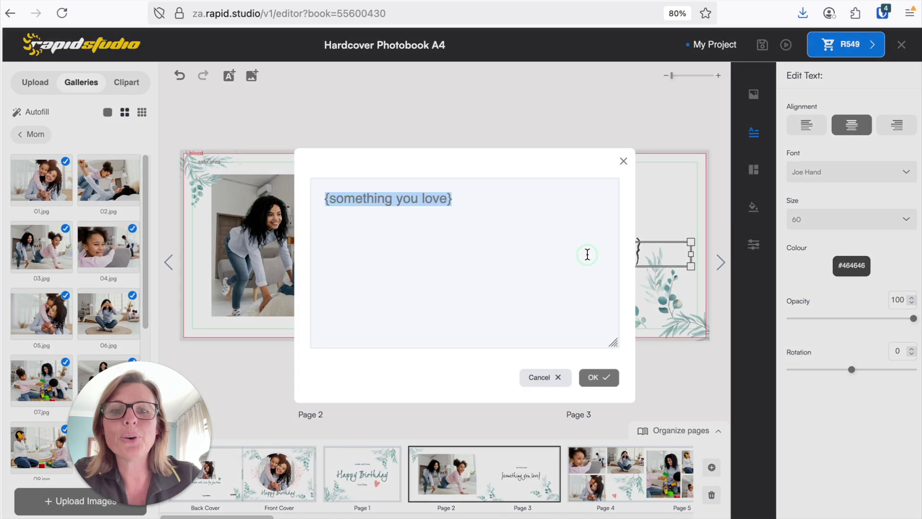
type("Cuddles")
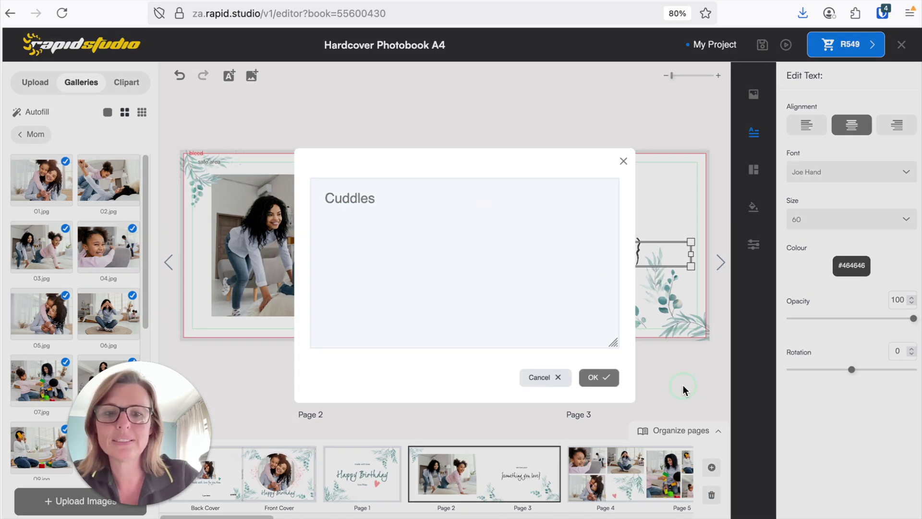
left_click(591, 376)
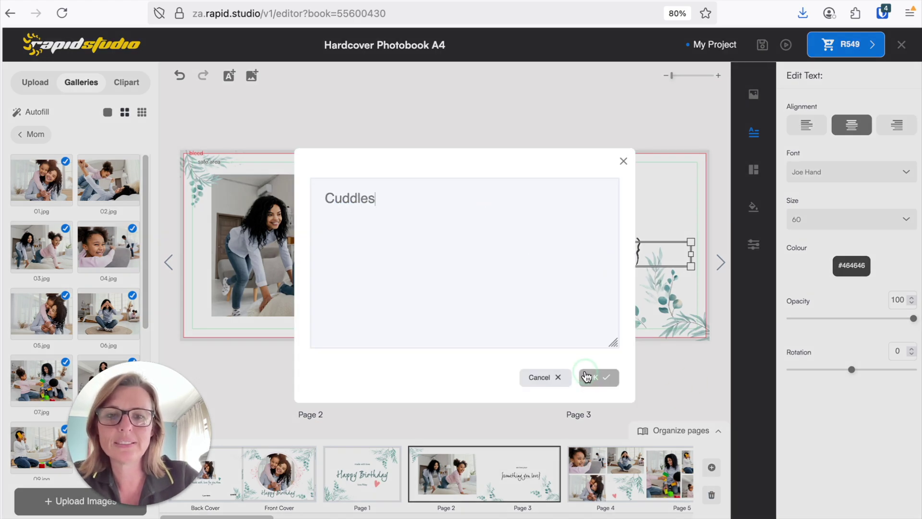
Replace the large photo on page 2 with 05.jpg from the Mom gallery
left_click(721, 262)
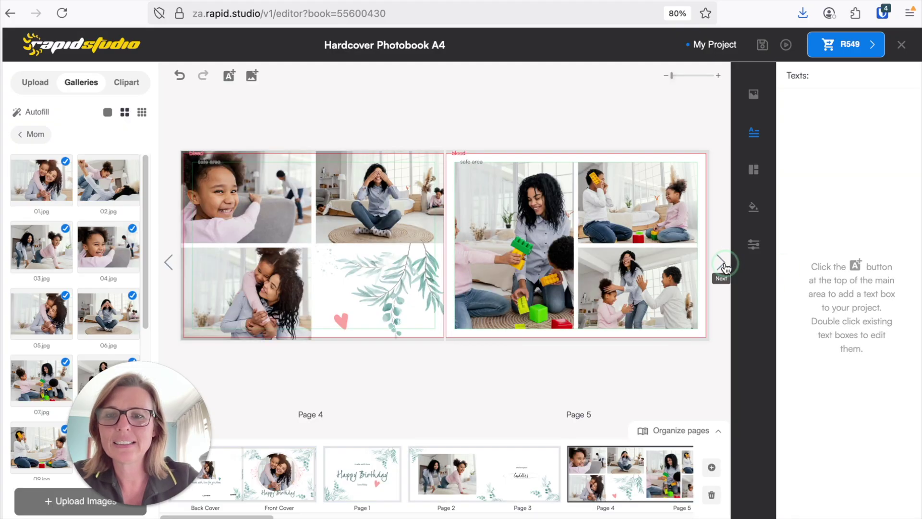
left_click(169, 264)
left_click_drag(41, 314, 264, 244)
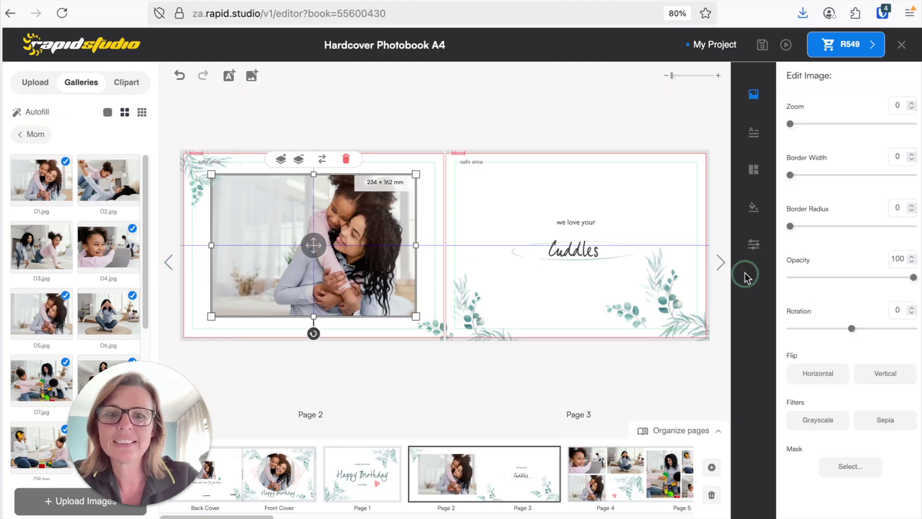
Rearrange the page 5 photos by placing 08.jpg in the tall frame and 07.jpg in the lower small frame
left_click(720, 263)
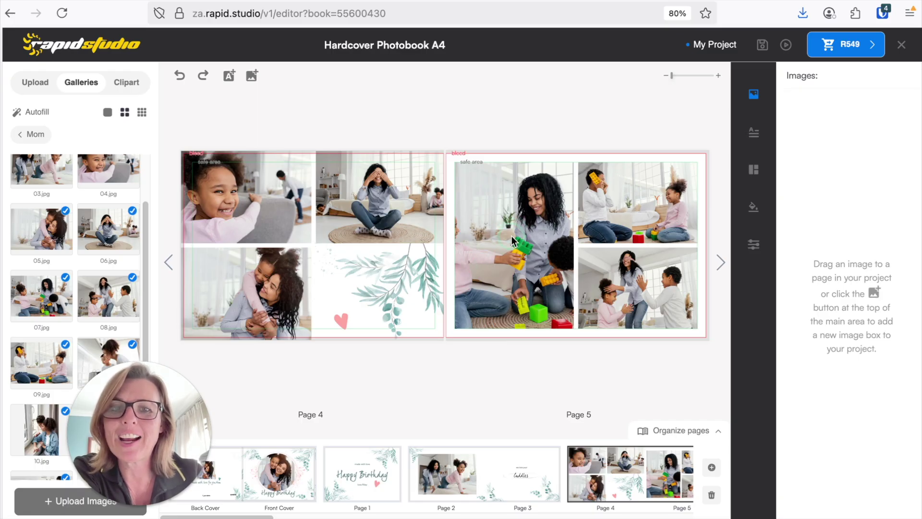
left_click_drag(103, 303, 551, 248)
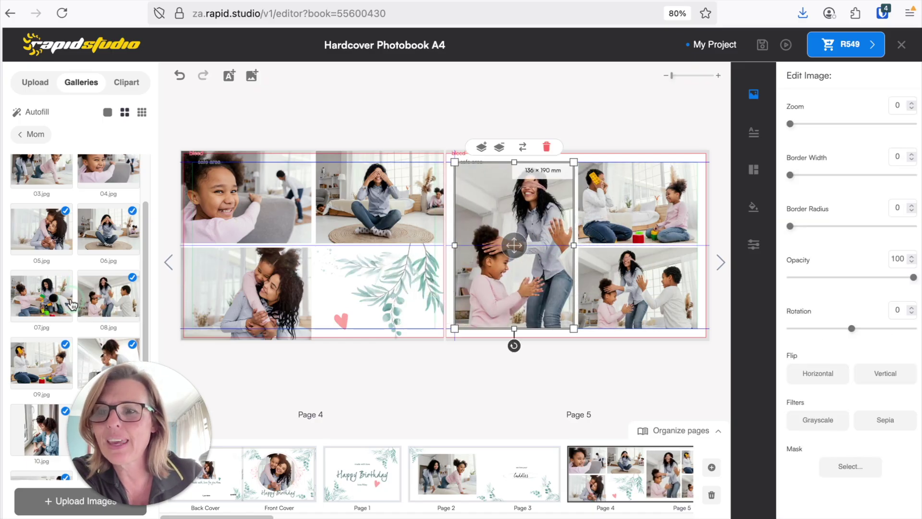
left_click_drag(48, 303, 646, 283)
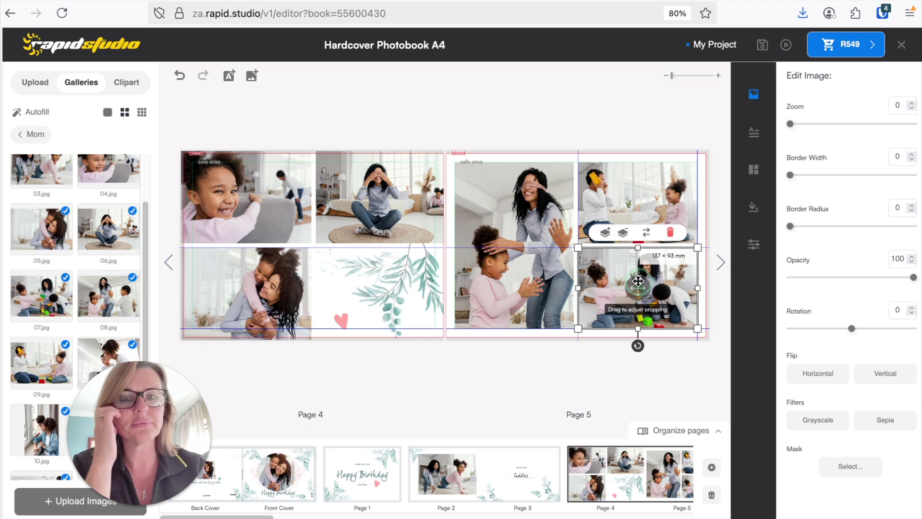
left_click(718, 263)
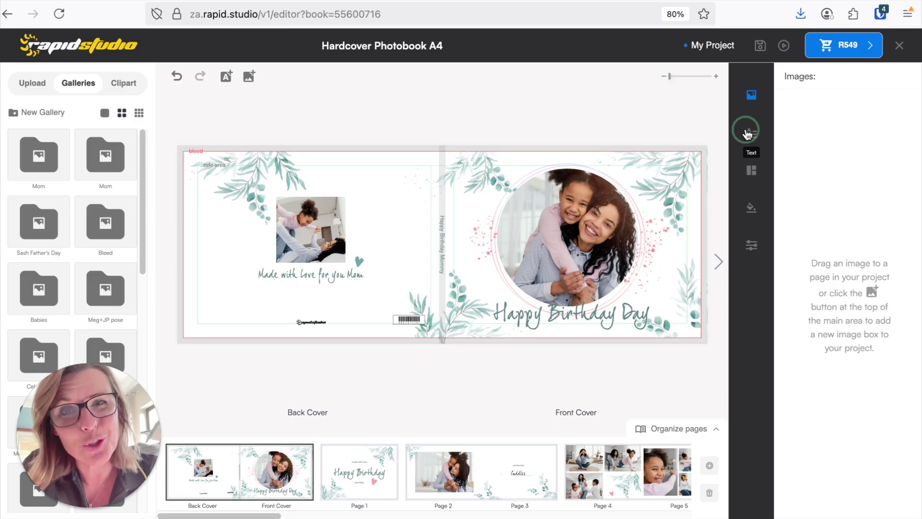
Preview the photobook spread by spread from the cover to pages 10 and 11, and return to the editor
left_click(785, 48)
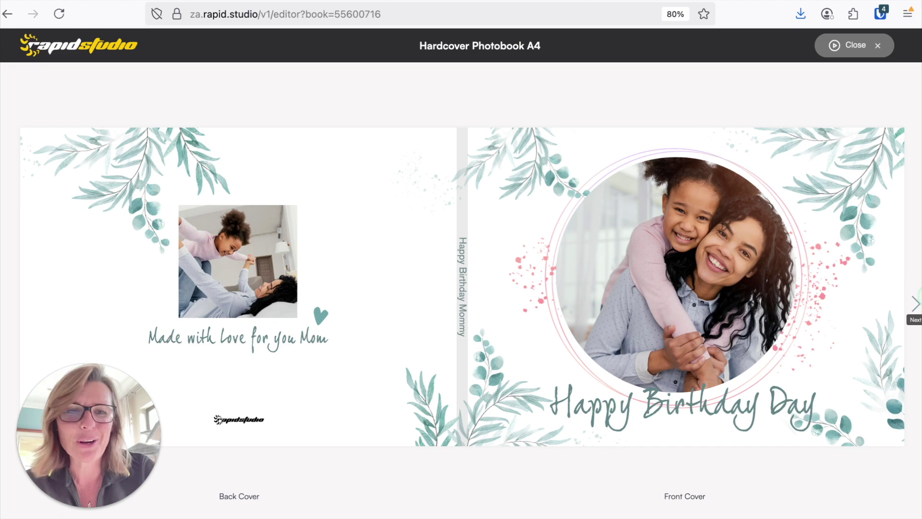
left_click(916, 305)
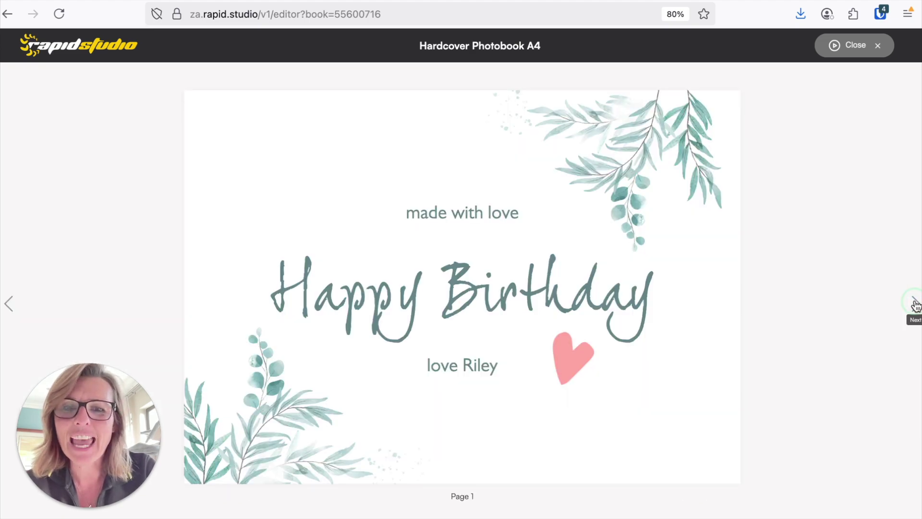
left_click(915, 304)
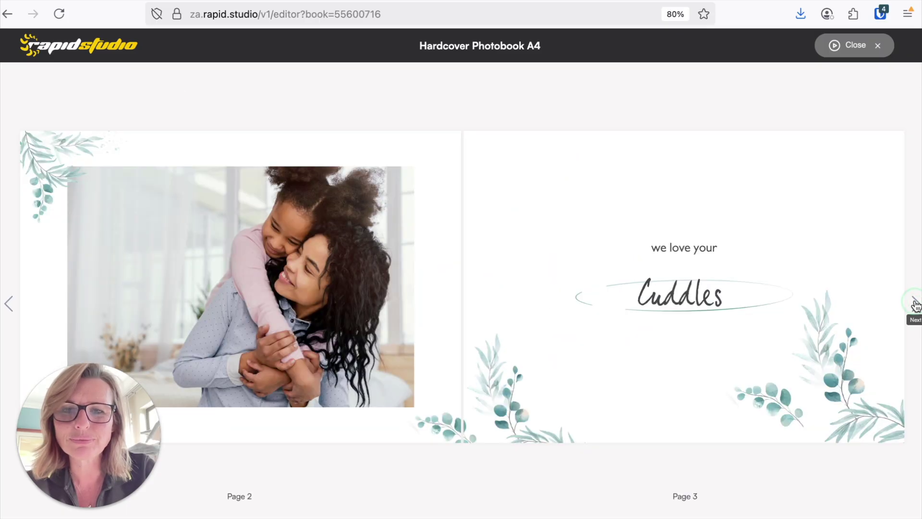
left_click(915, 304)
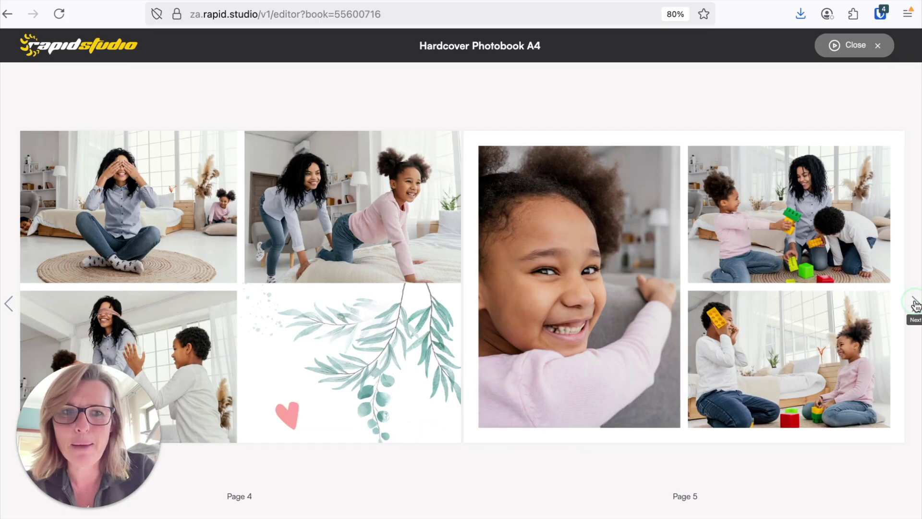
left_click(915, 304)
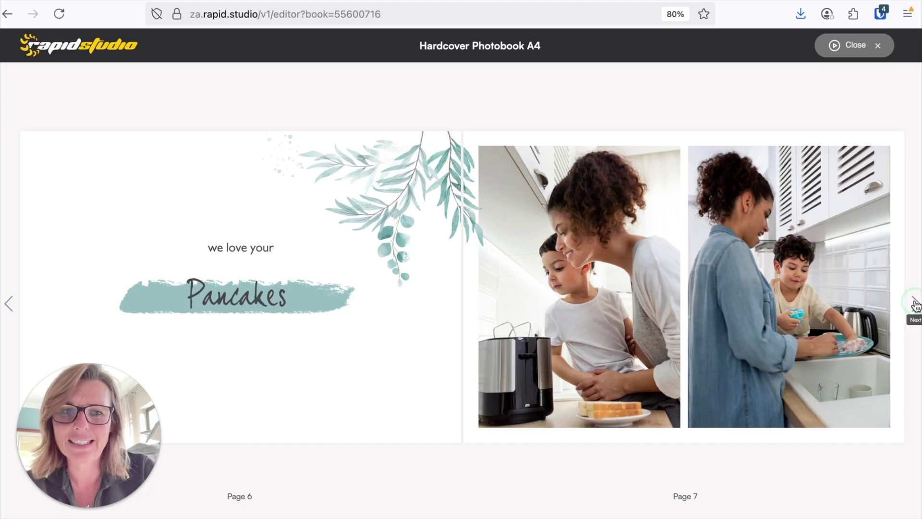
left_click(915, 304)
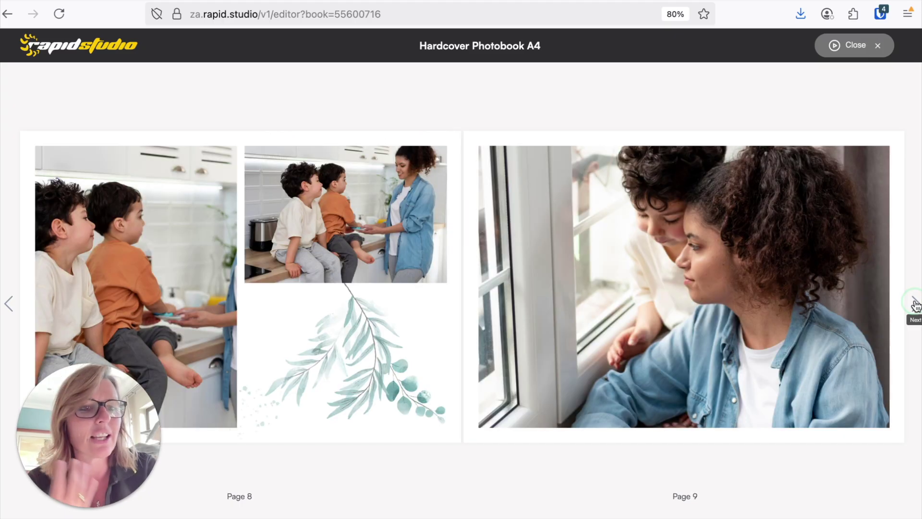
left_click(915, 304)
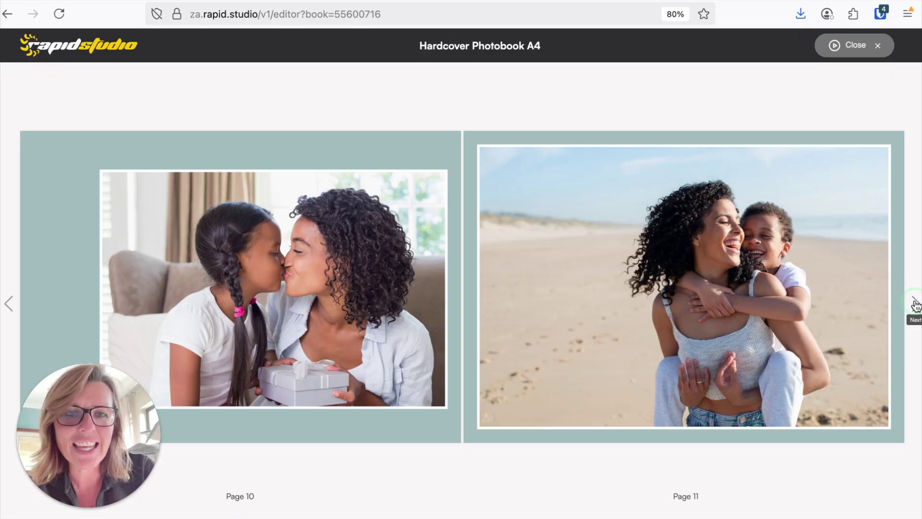
left_click(848, 46)
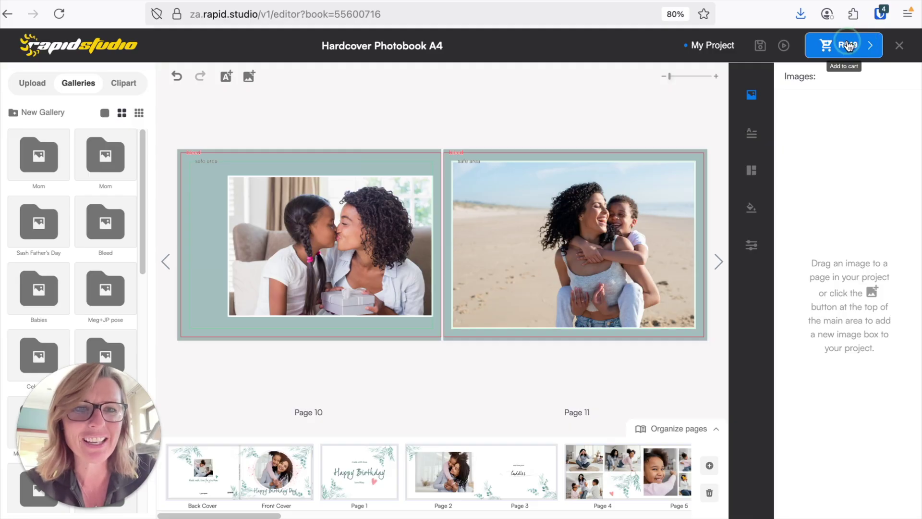
Add the finished photobook to the cart and set its quantity to 2
left_click(848, 45)
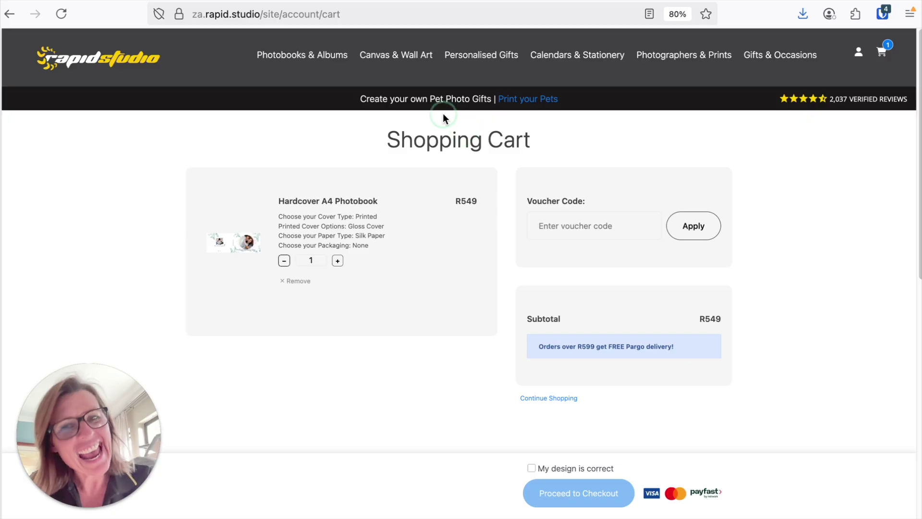
left_click(338, 262)
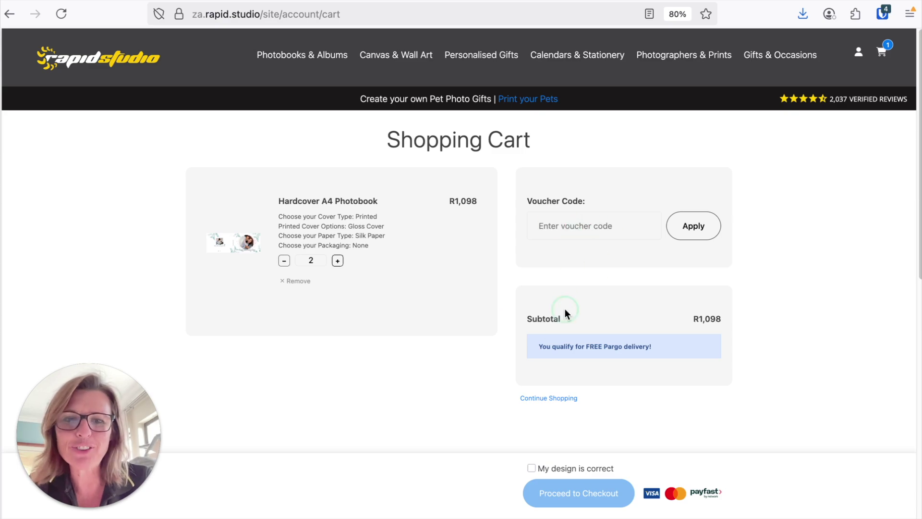
Confirm that the design is correct and proceed to checkout
left_click(532, 467)
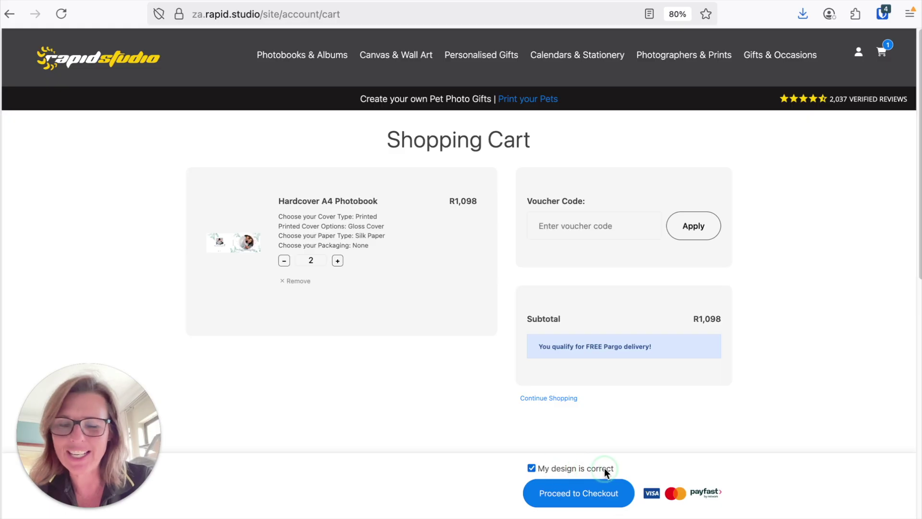
left_click(578, 495)
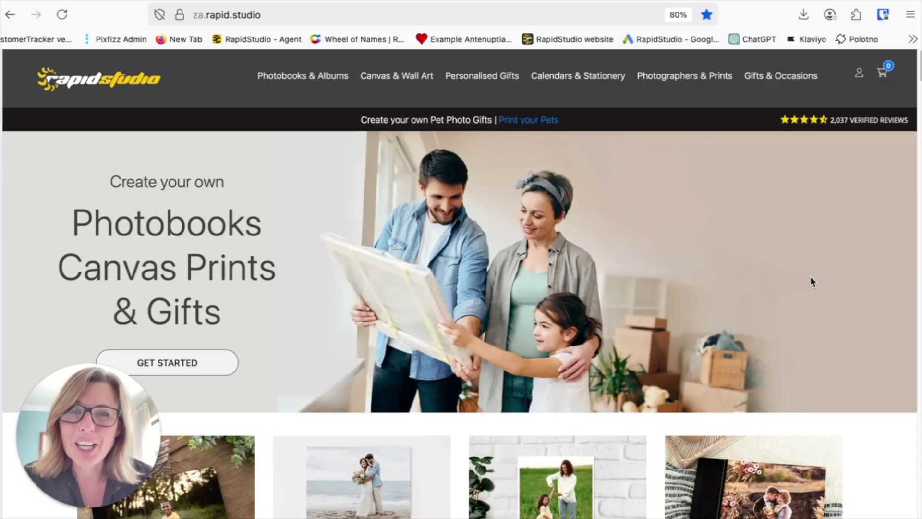
Browse the full Photobooks & Albums range and look over the hardcover, Ultimate and softcover products
left_click(295, 80)
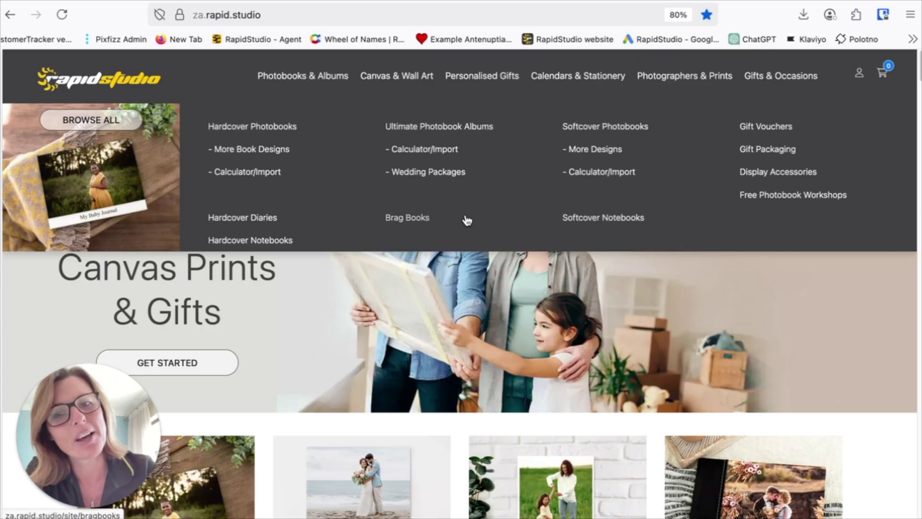
left_click(96, 119)
scroll(309, 336, "down", 6)
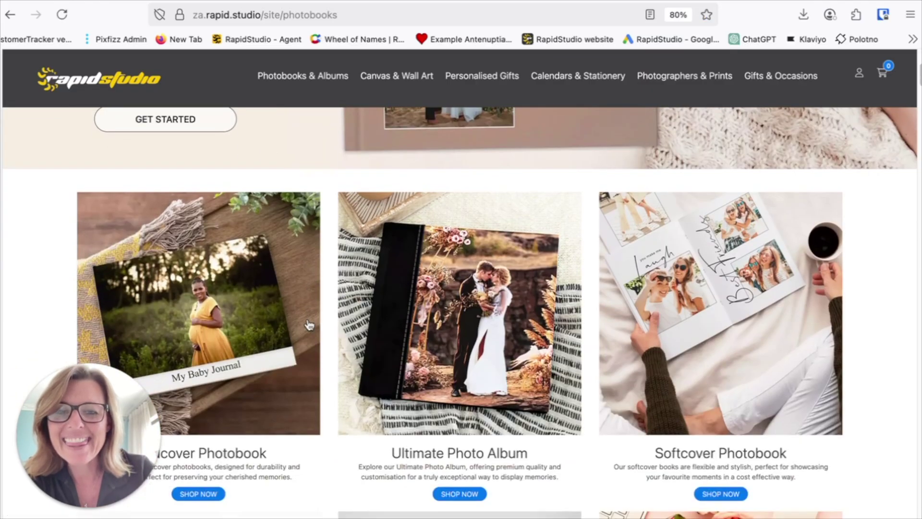
scroll(308, 325, "down", 1)
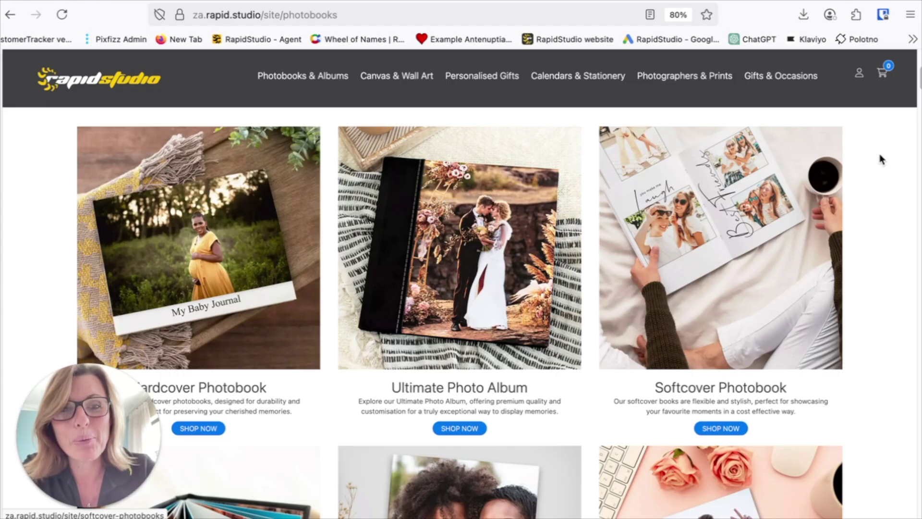
Open the Christmas Gifts page and examine the Teachers gifts section
mouse_move(786, 81)
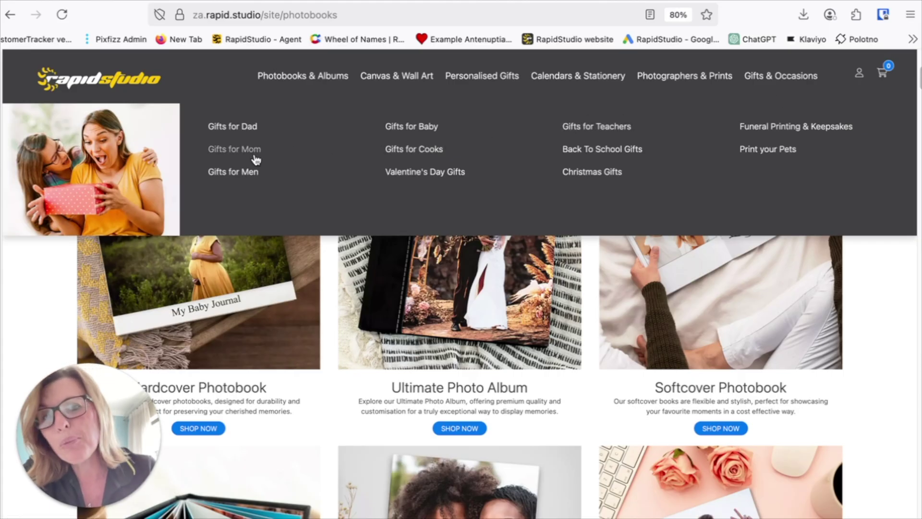
left_click(583, 176)
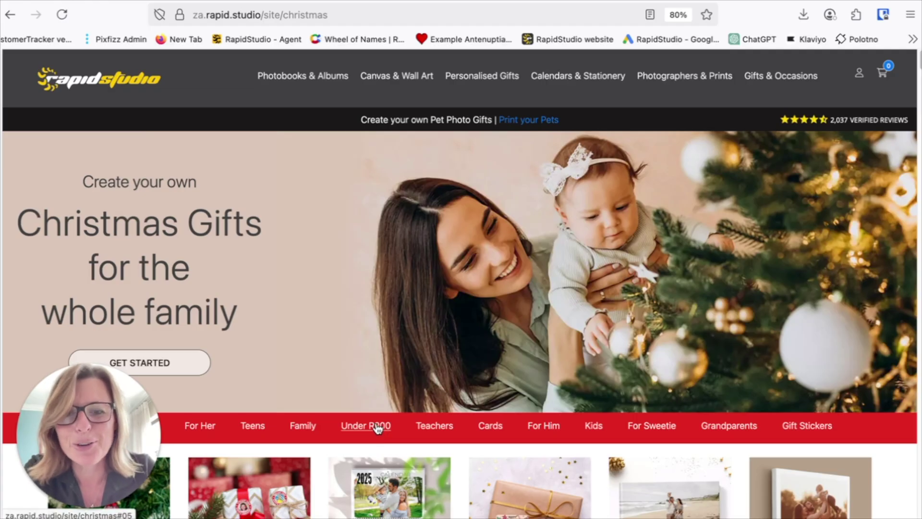
scroll(575, 382, "down", 3)
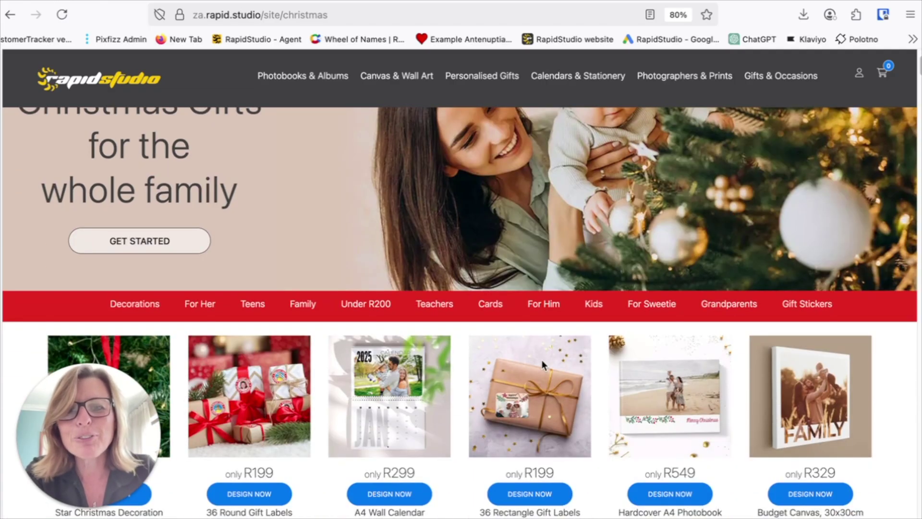
left_click(435, 303)
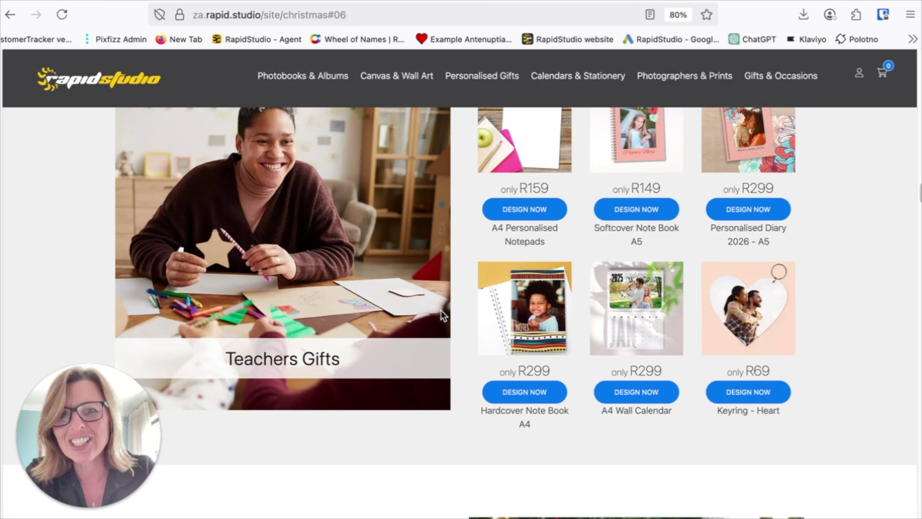
scroll(441, 310, "up", 2)
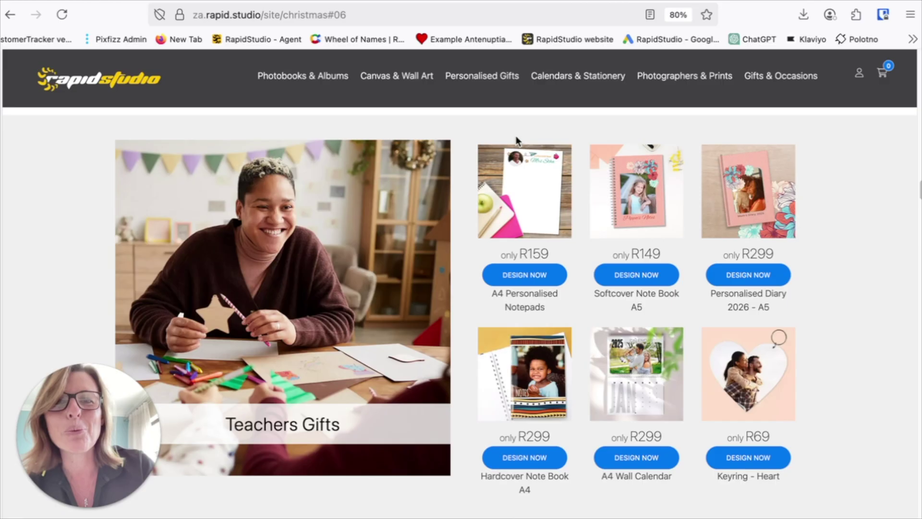
Open the additional hardcover photo book designs and look through the available sizes and themes
mouse_move(411, 79)
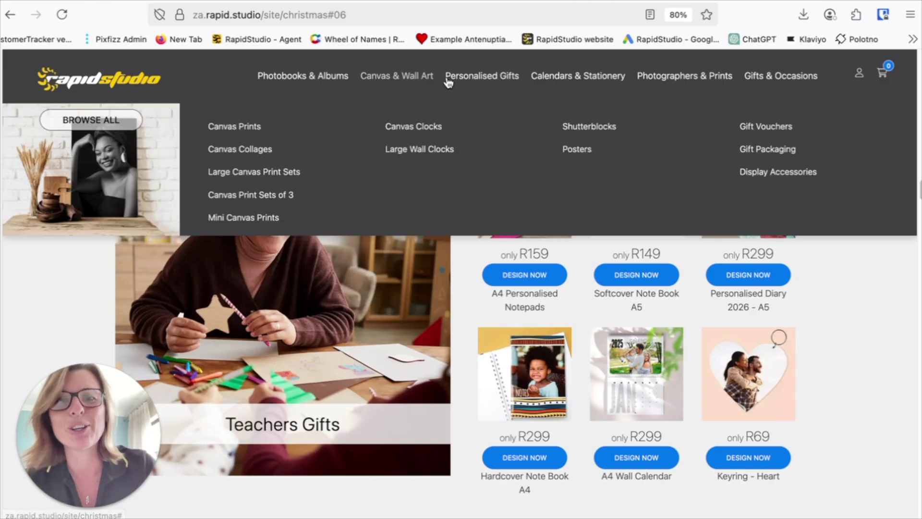
mouse_move(557, 81)
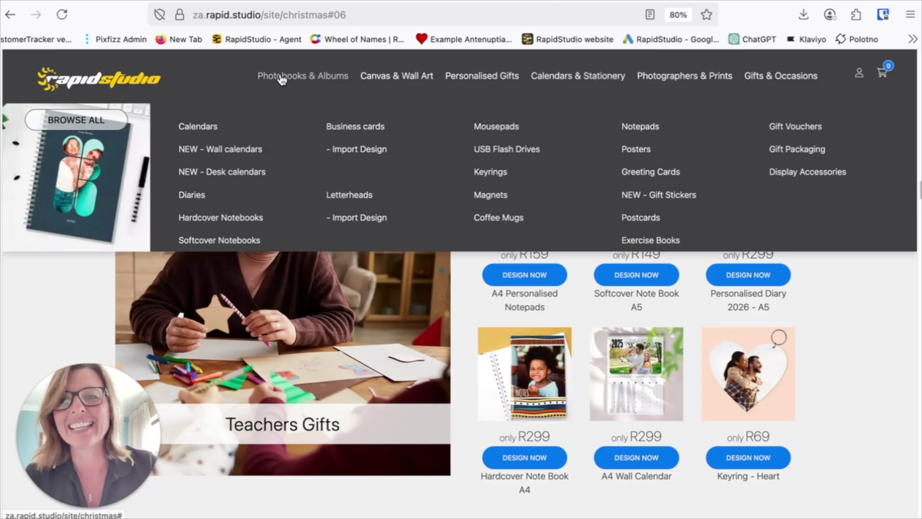
mouse_move(283, 79)
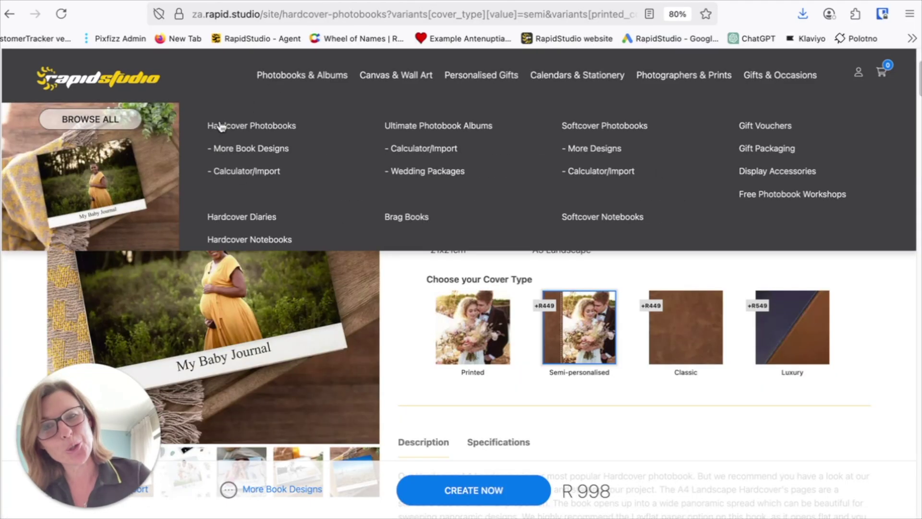
left_click(249, 147)
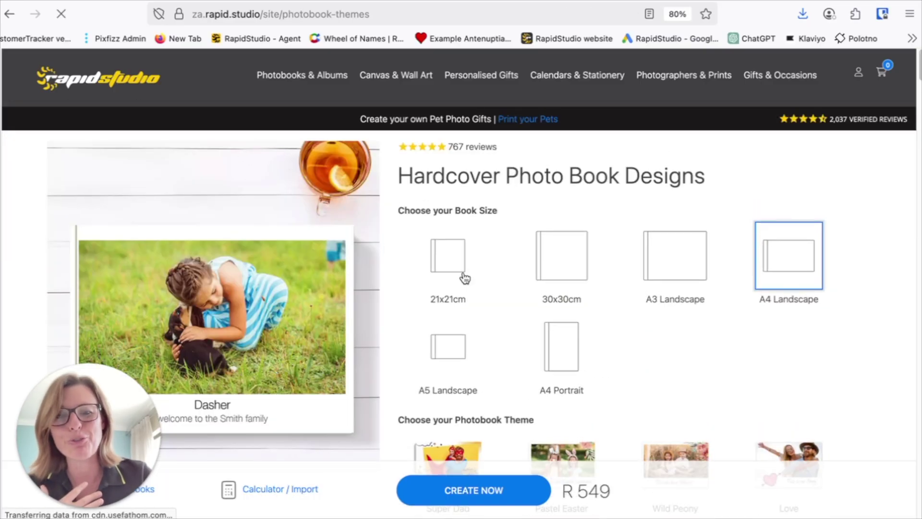
scroll(463, 273, "down", 5)
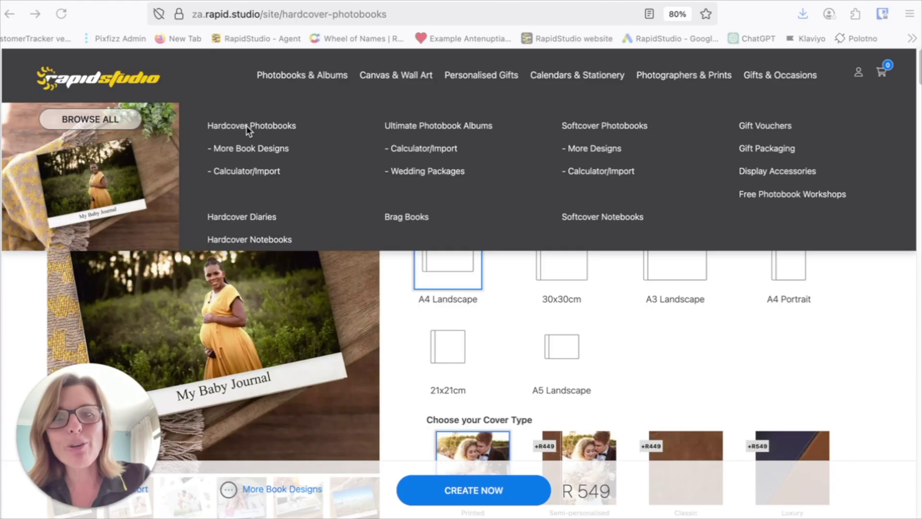
Open the Hardcover Photobooks page and examine the available book sizes and cover types
left_click(247, 127)
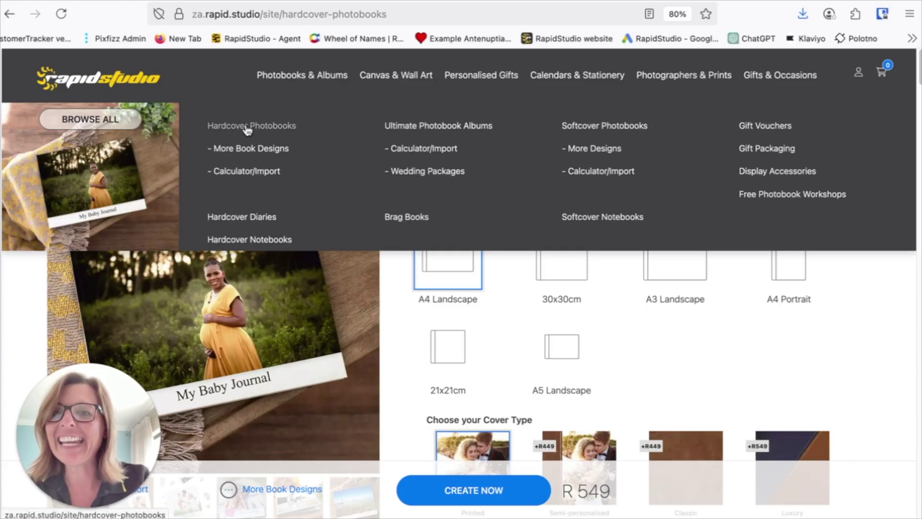
left_click(247, 126)
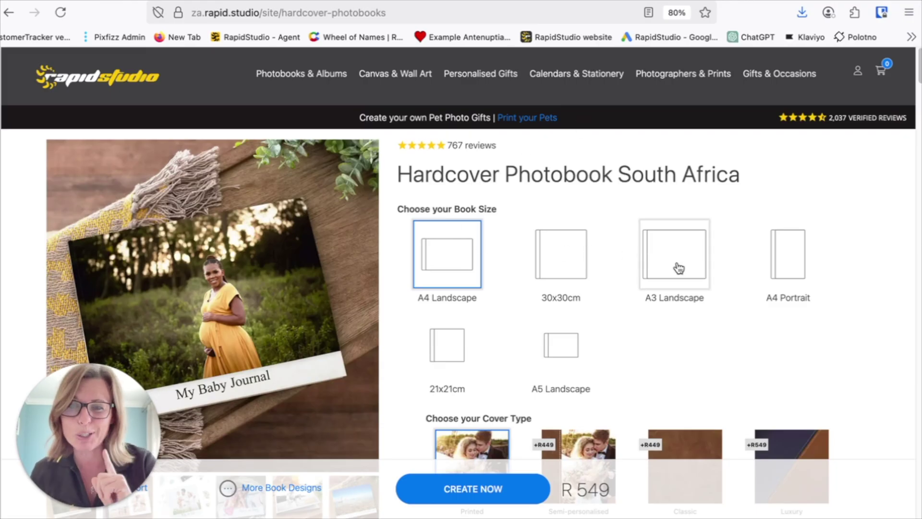
scroll(679, 268, "down", 3)
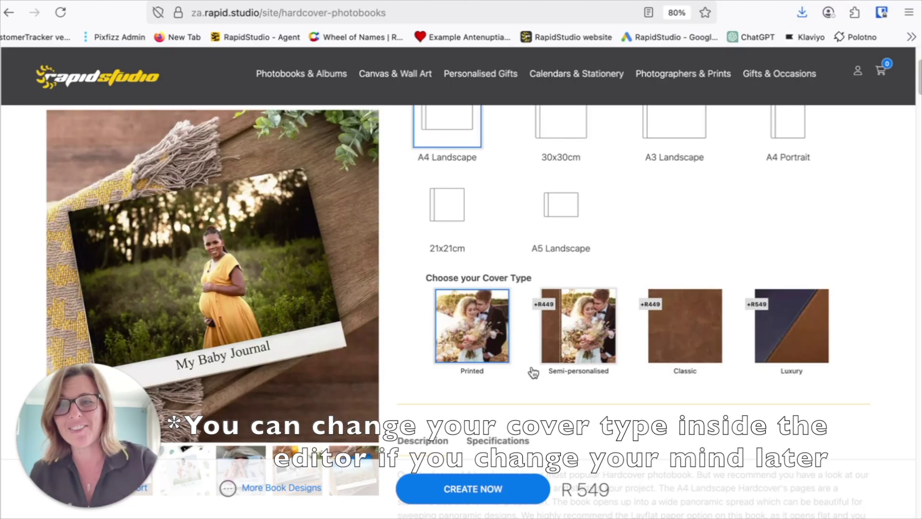
left_click(101, 505)
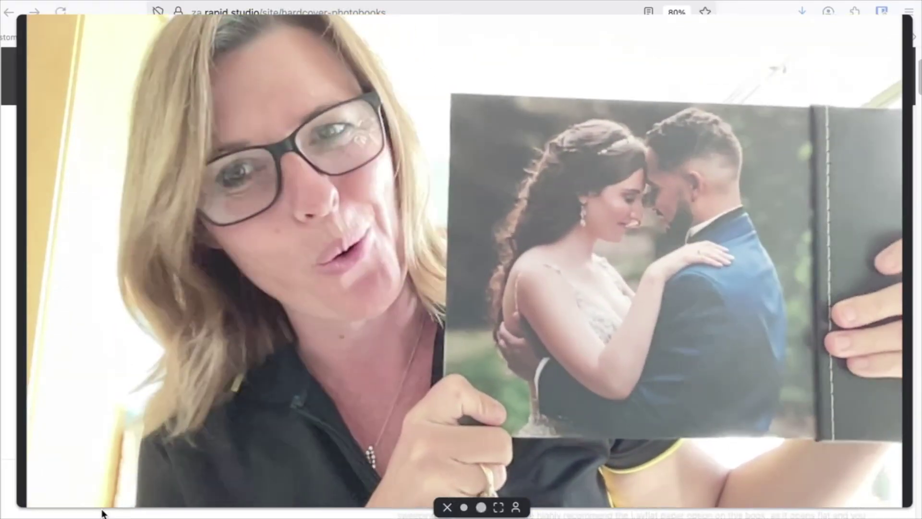
left_click(498, 507)
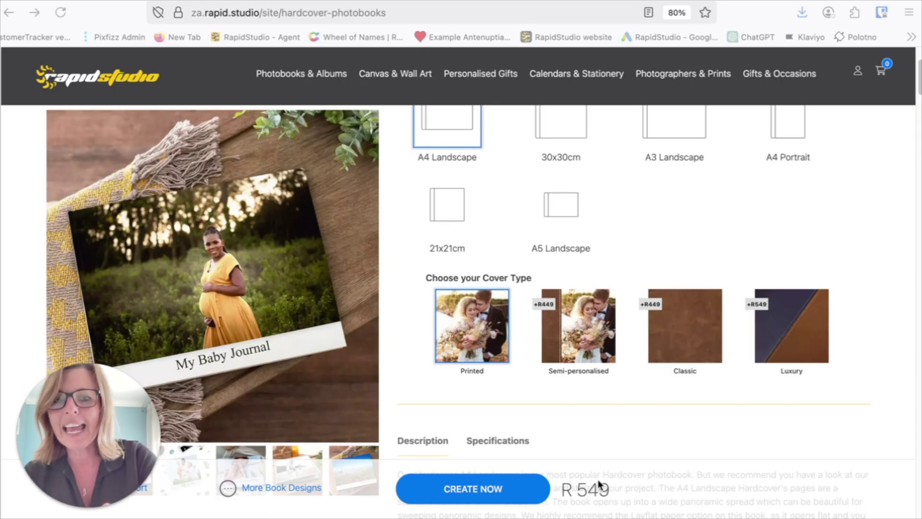
left_click(583, 349)
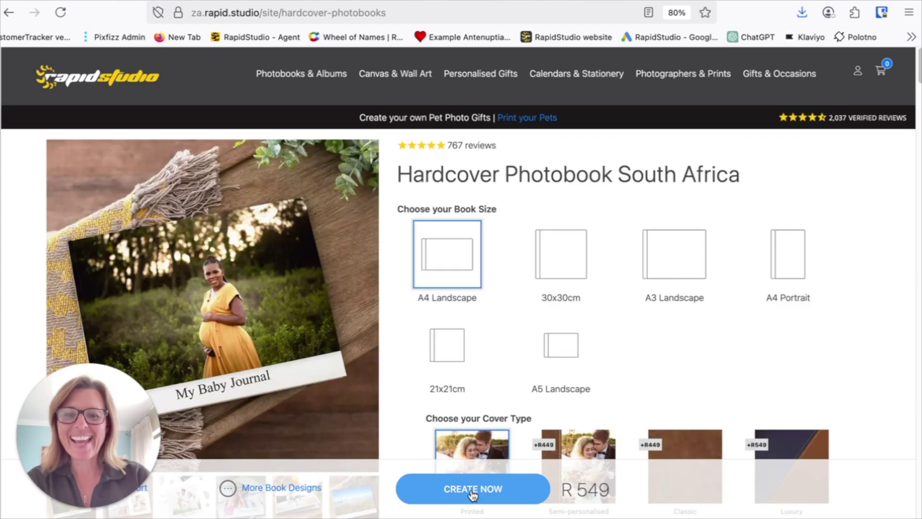
Create an A4 Landscape hardcover photobook with the Printed cover and look through its page spreads up to page 24
left_click(473, 492)
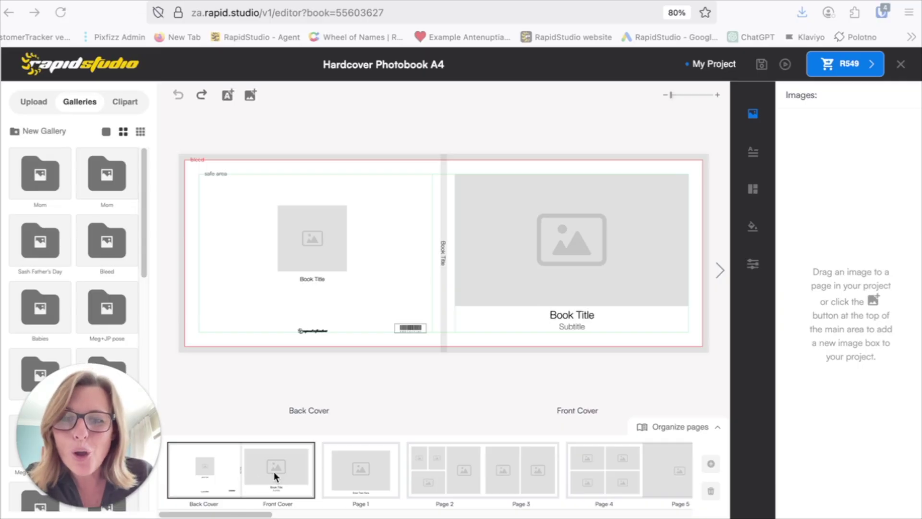
left_click(457, 470)
left_click_drag(238, 515, 295, 515)
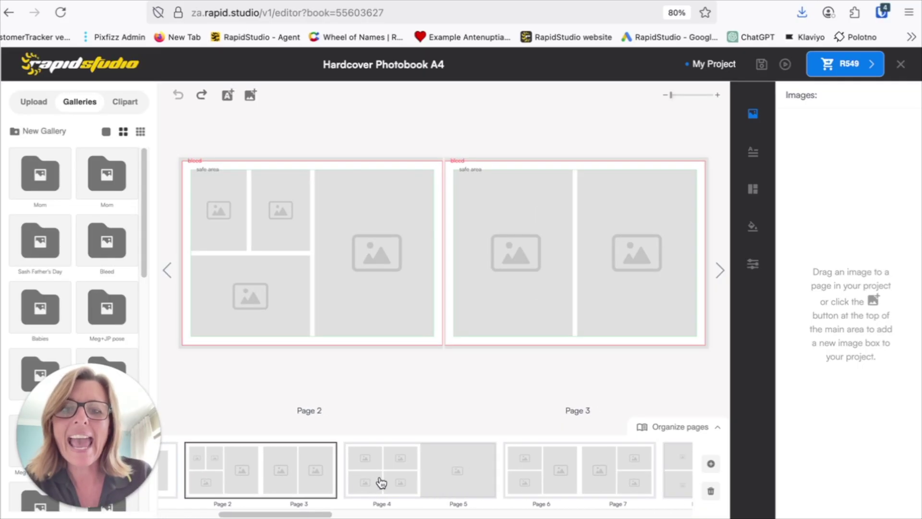
left_click(376, 484)
left_click(563, 482)
left_click_drag(322, 515, 691, 515)
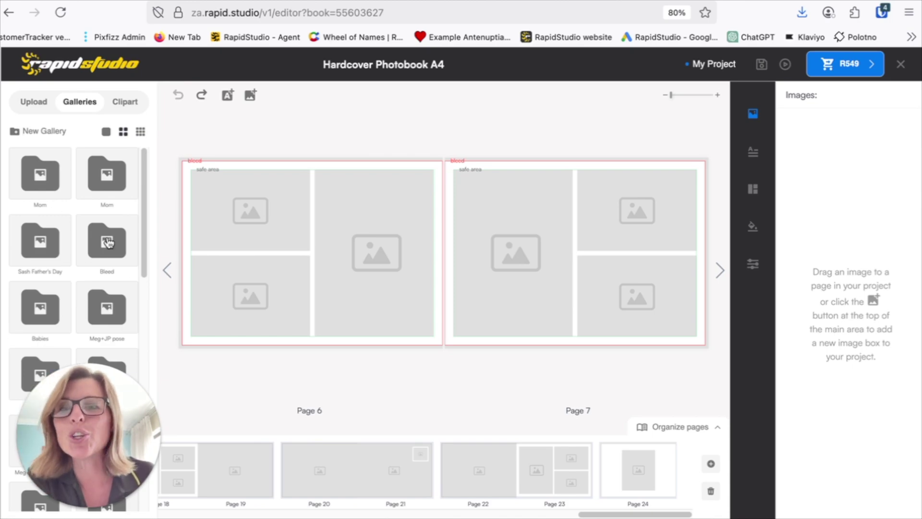
Place 01.jpg from the Mom gallery in the large image box on page 6
left_click(54, 174)
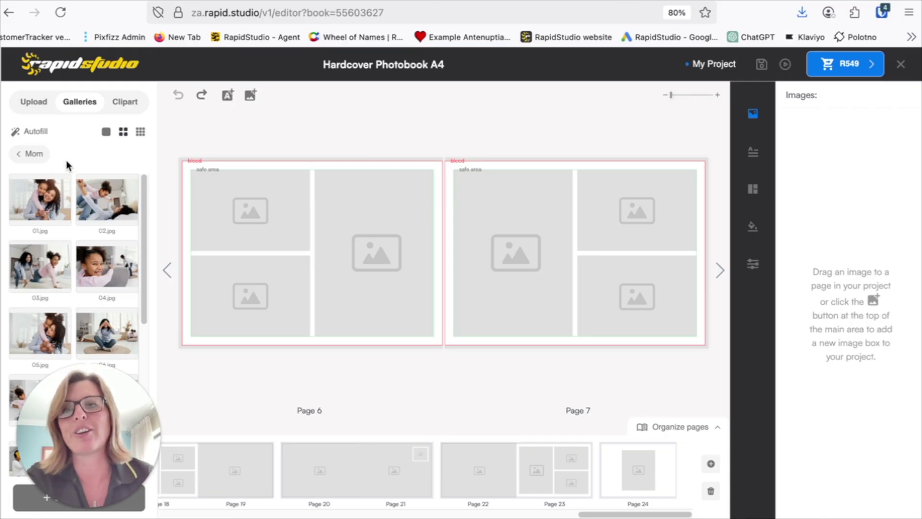
left_click(125, 102)
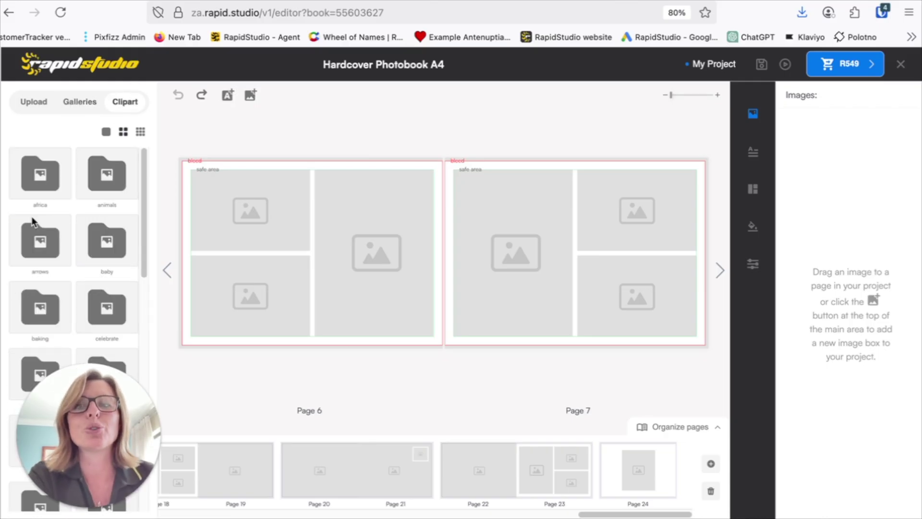
left_click(90, 190)
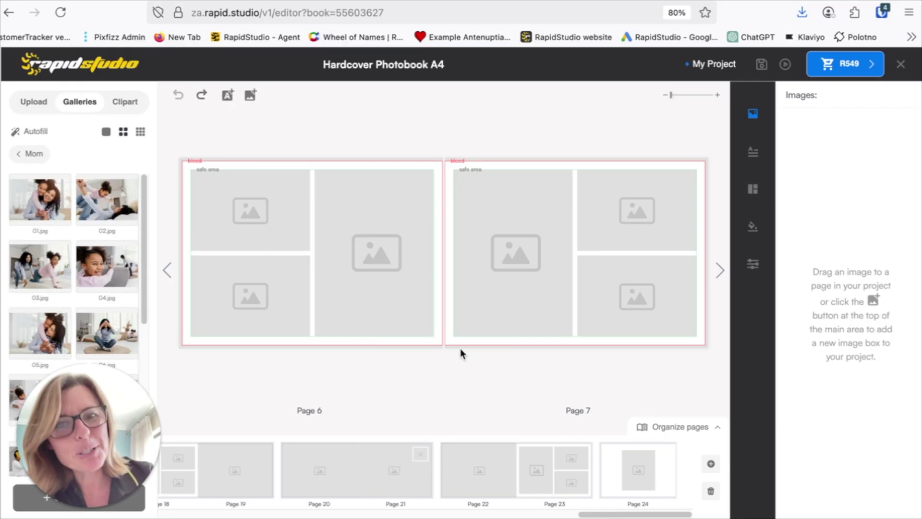
left_click_drag(45, 206, 374, 259)
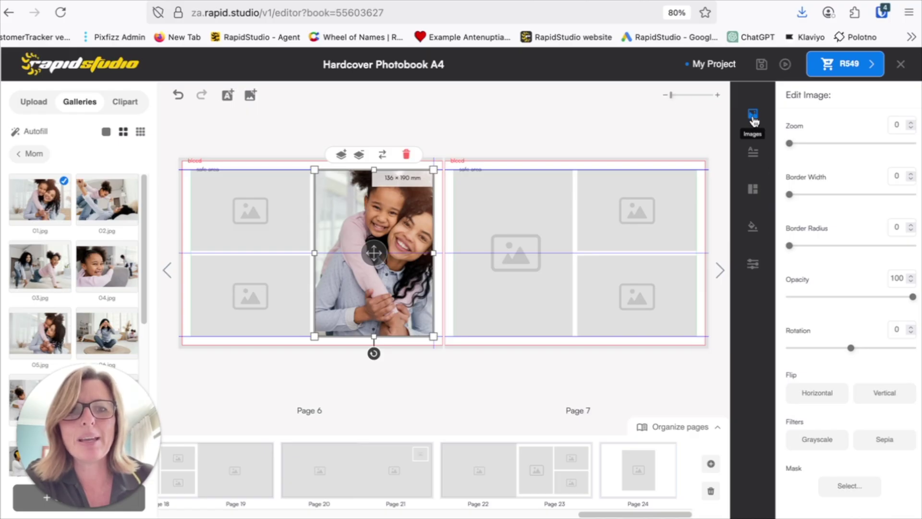
Look through the editor's text, layout, background and product option settings
left_click(753, 159)
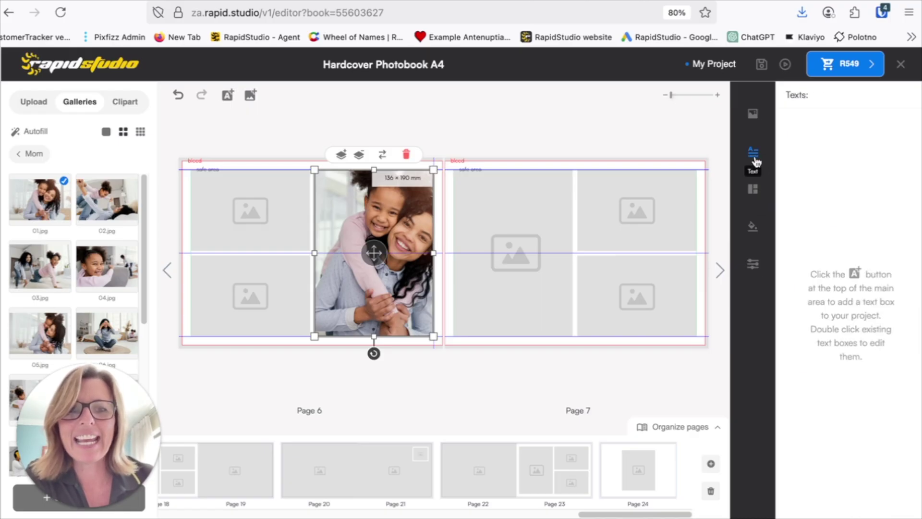
left_click(754, 191)
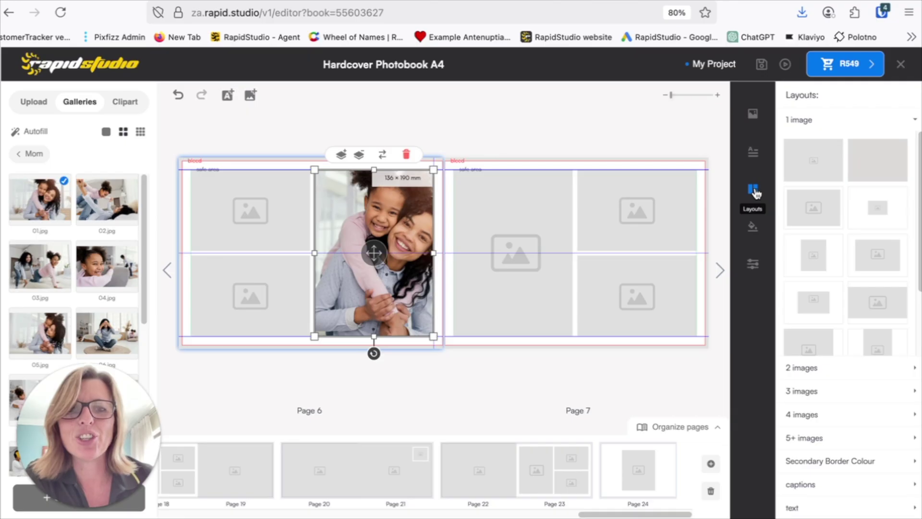
left_click(753, 230)
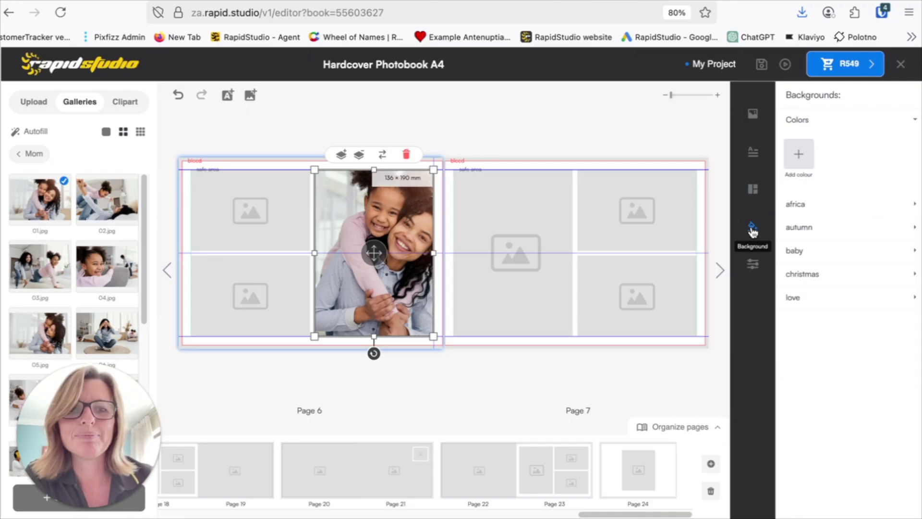
left_click(752, 265)
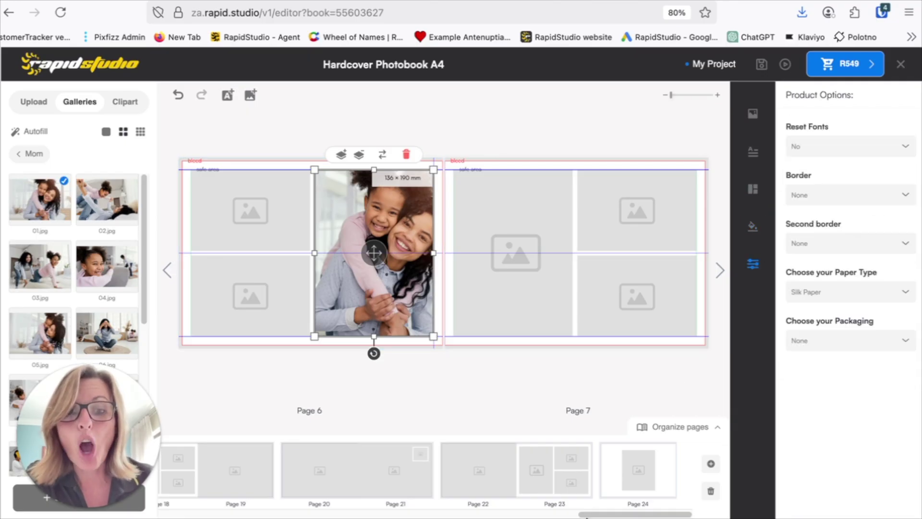
Return to the start of the book and compare the product options of the cover with those of the page 2–3 spread
left_click_drag(634, 514, 147, 500)
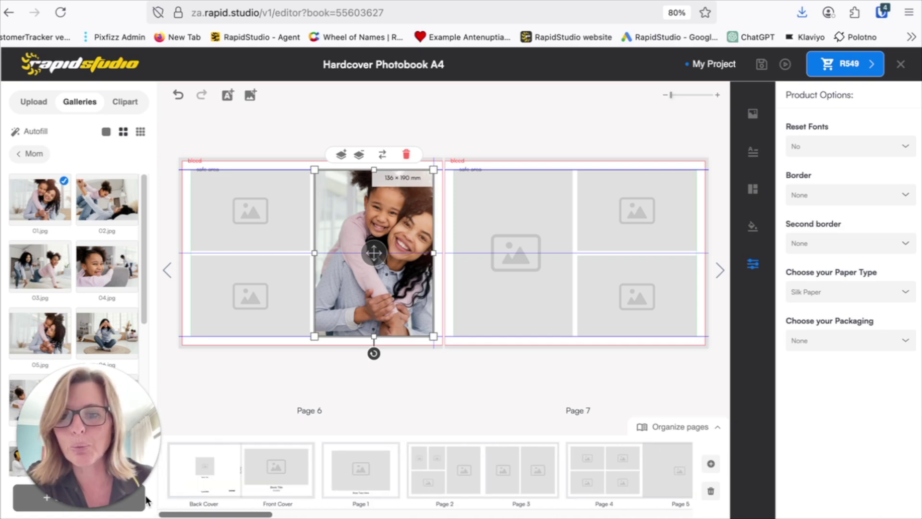
left_click(235, 476)
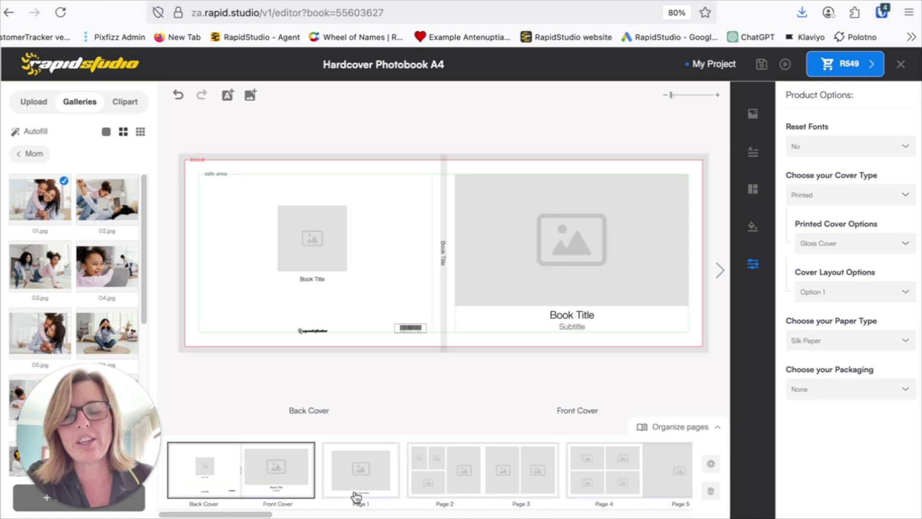
left_click(432, 472)
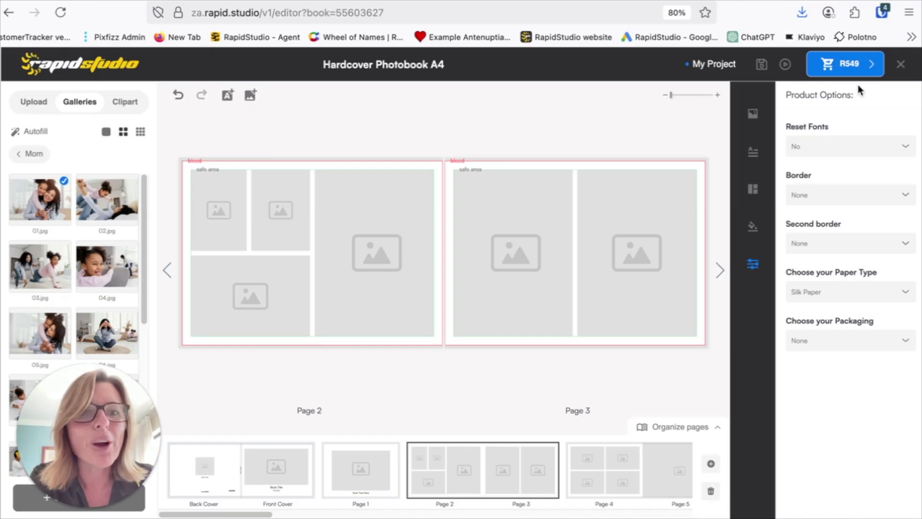
left_click(710, 465)
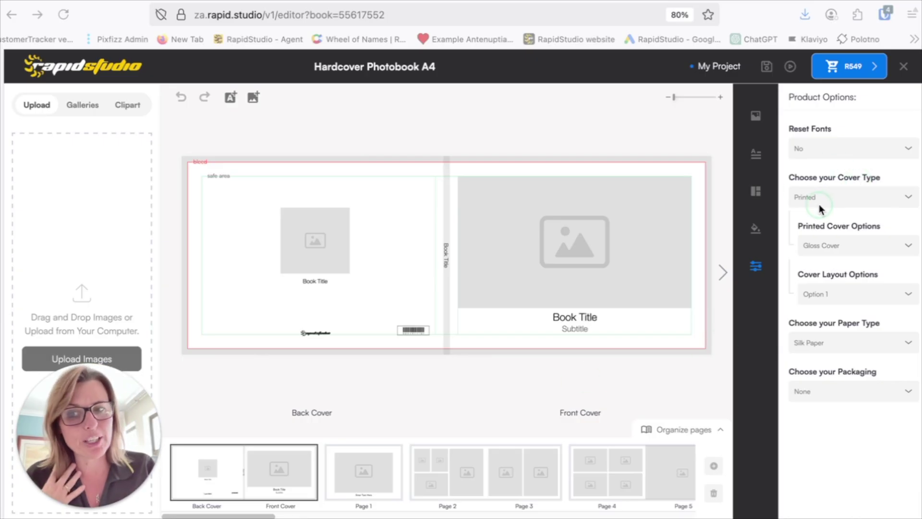
Try the Semi-personalised cover type on the photobook and undo the change
left_click(908, 201)
left_click(859, 264)
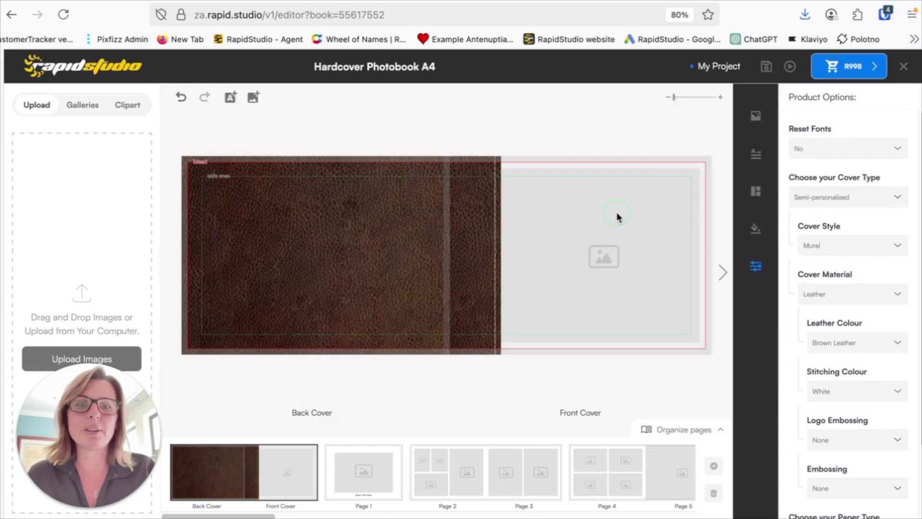
left_click(180, 97)
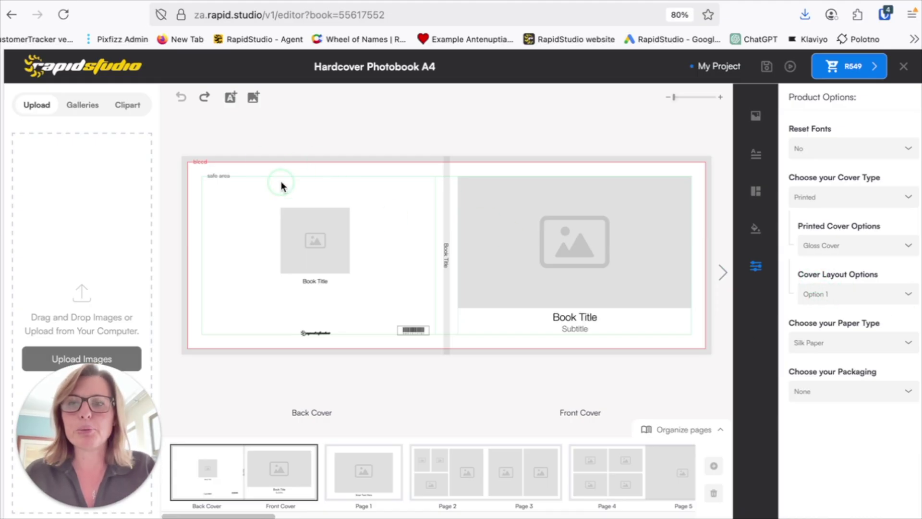
Place the family beach photo 9.jpg from the saved galleries in the front cover's image box
left_click(79, 105)
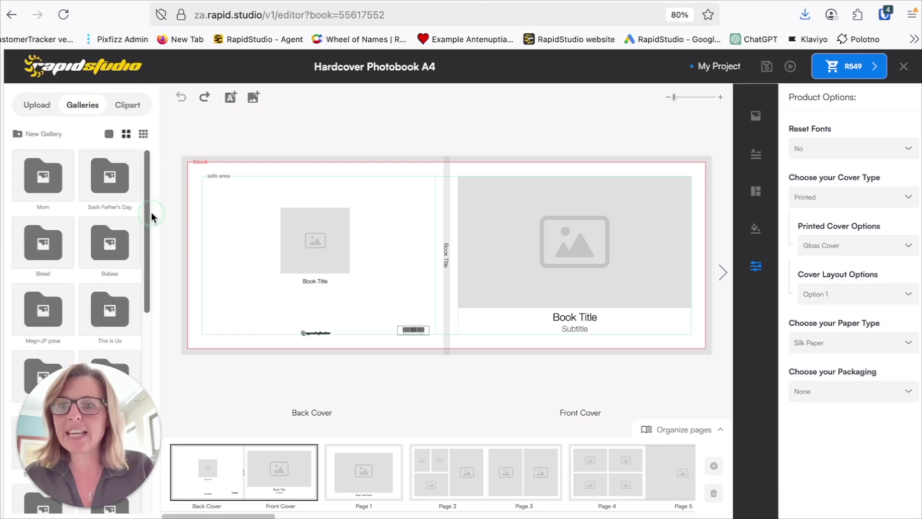
left_click(92, 381)
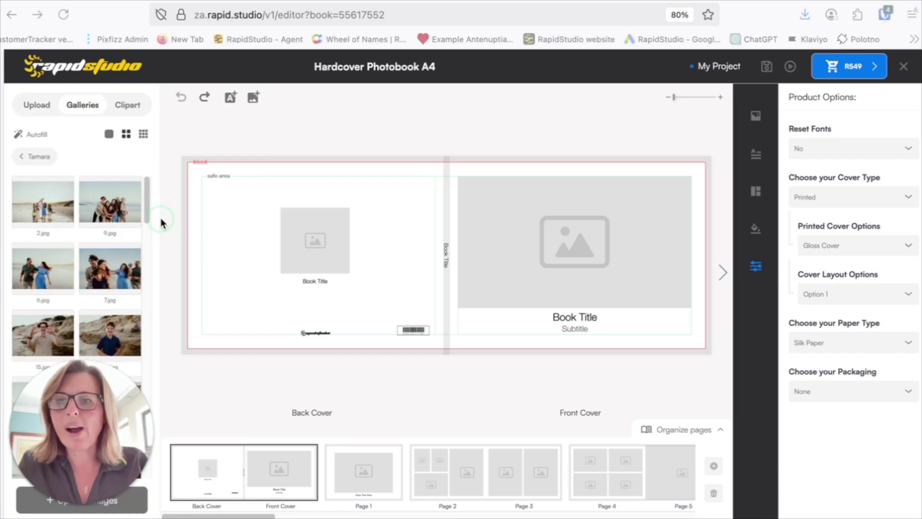
left_click_drag(110, 202, 521, 243)
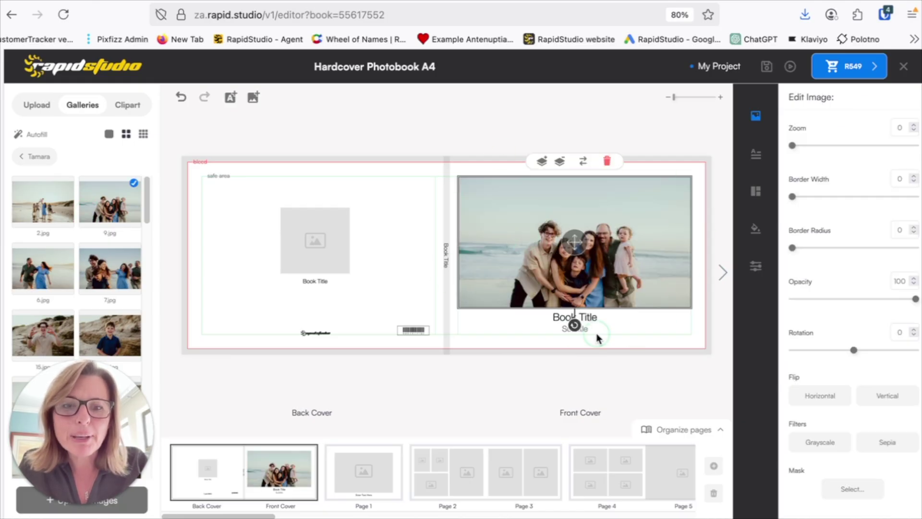
Set the front cover's book title to "Our Family"
double_click(575, 317)
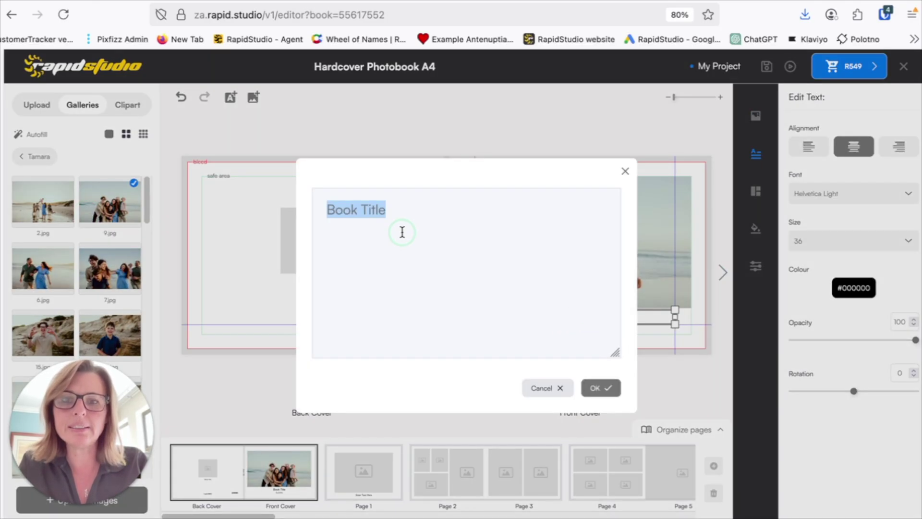
type("Our Gam")
key("BackSpace")
key("BackSpace")
key("BackSpace")
type("Fimily")
left_click(600, 388)
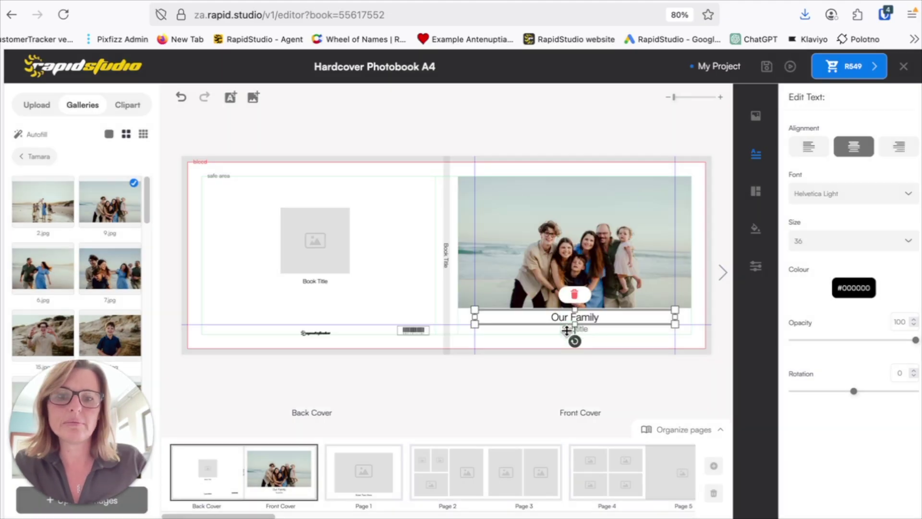
Set the front cover's subtitle to "2025"
double_click(567, 333)
type("2025")
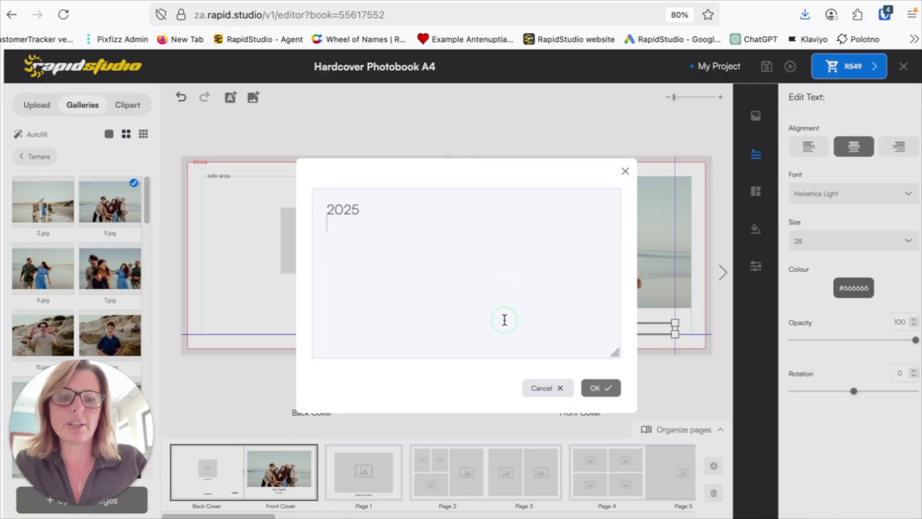
left_click(594, 388)
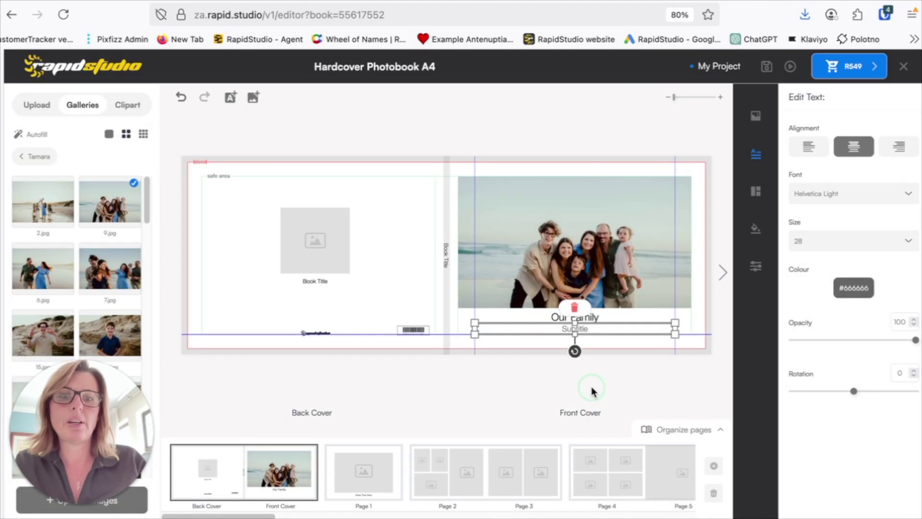
Preview the photobook's cover, check the back and front, and close the preview
left_click(794, 89)
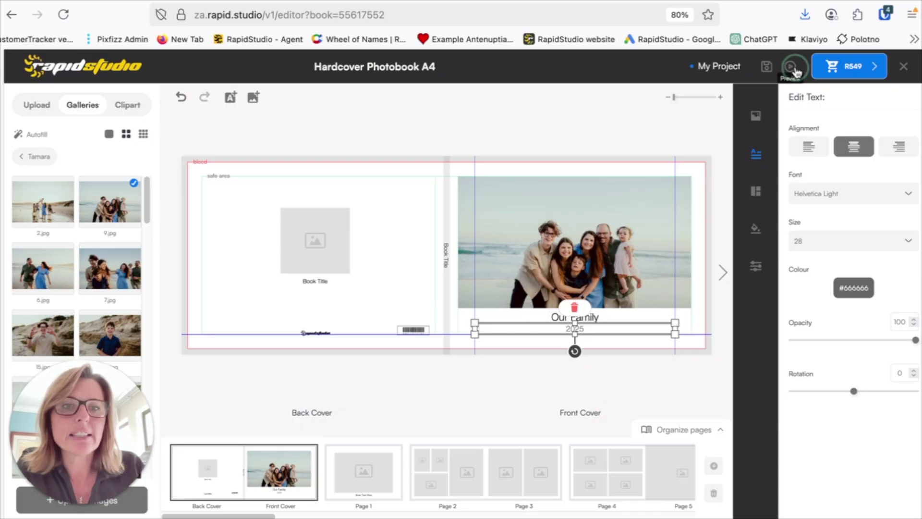
left_click(794, 72)
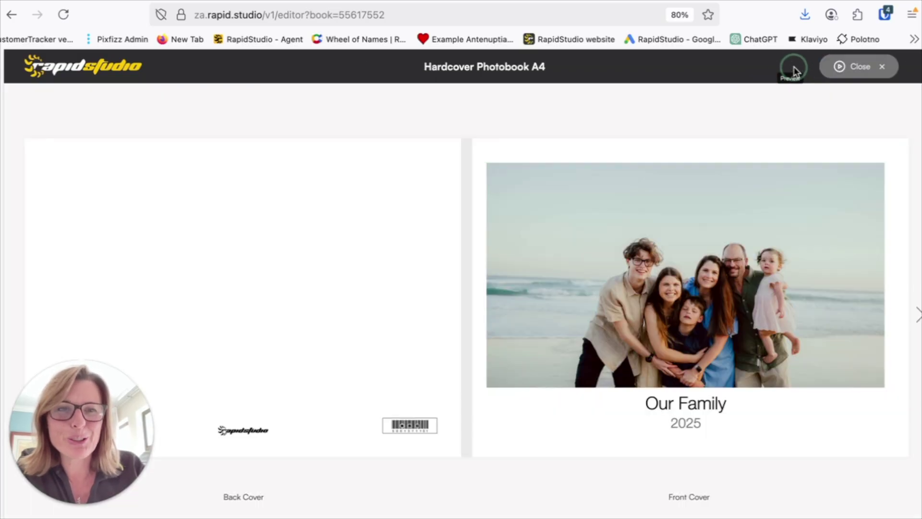
left_click(823, 143)
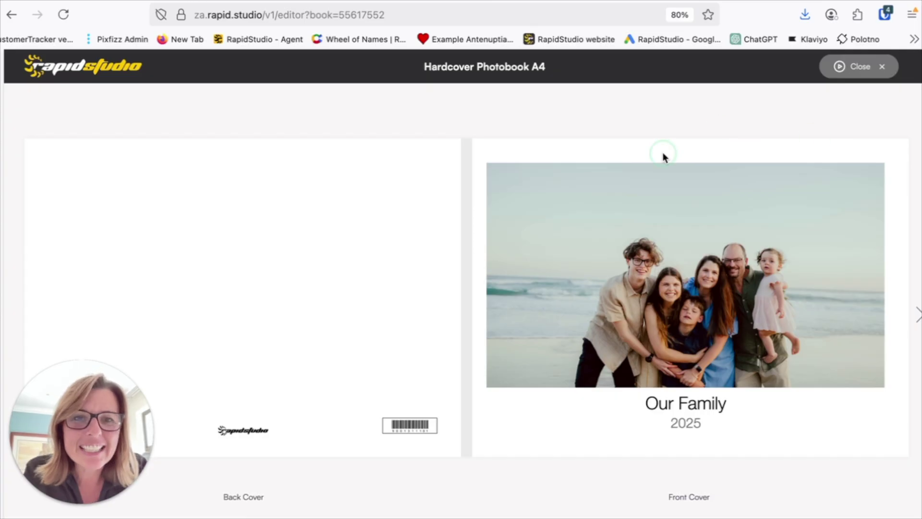
left_click(405, 253)
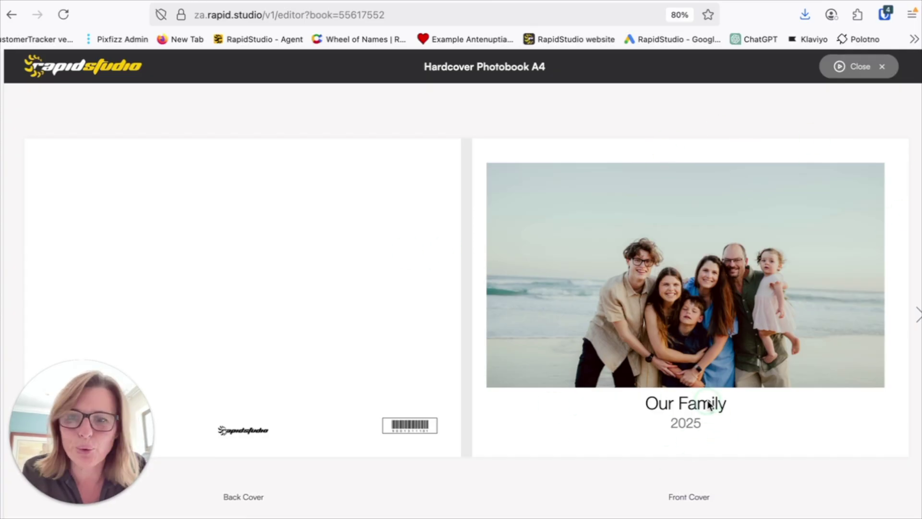
left_click(835, 66)
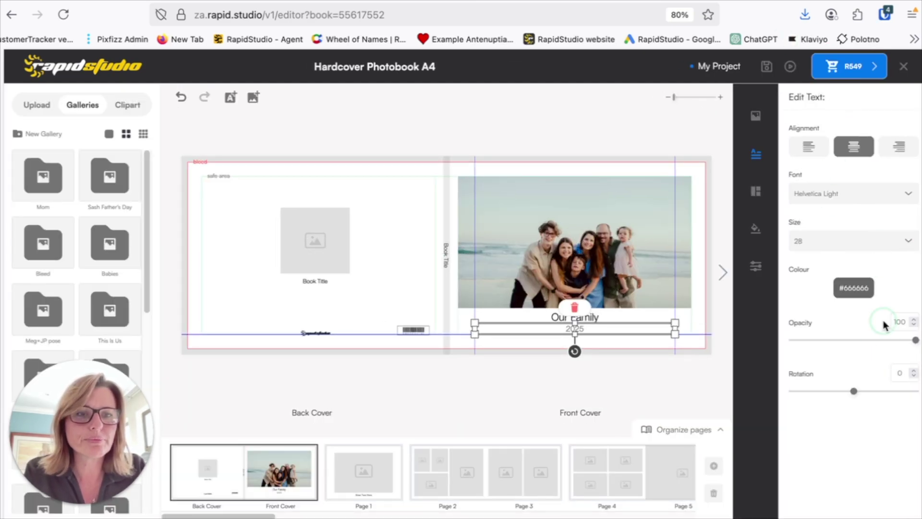
Switch the family photobook's cover layout to Option 2, preview the back and front covers, and close the preview
left_click(755, 269)
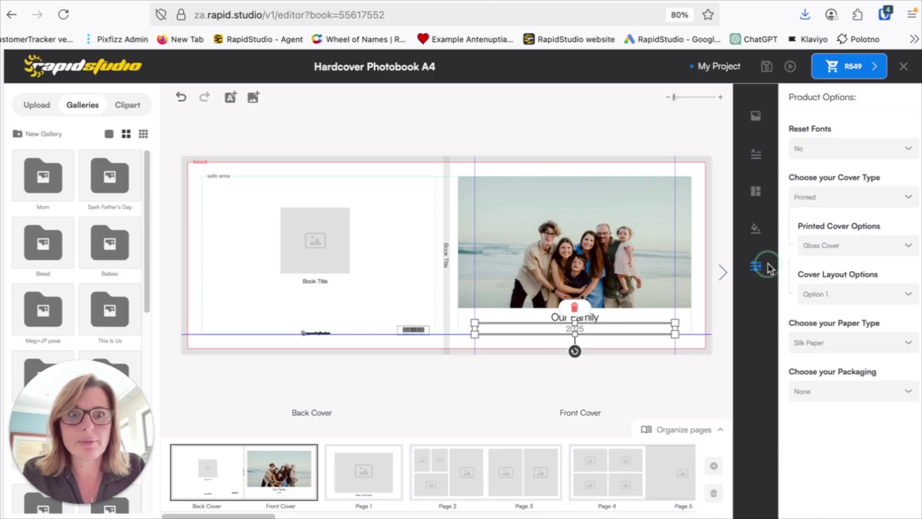
left_click(909, 294)
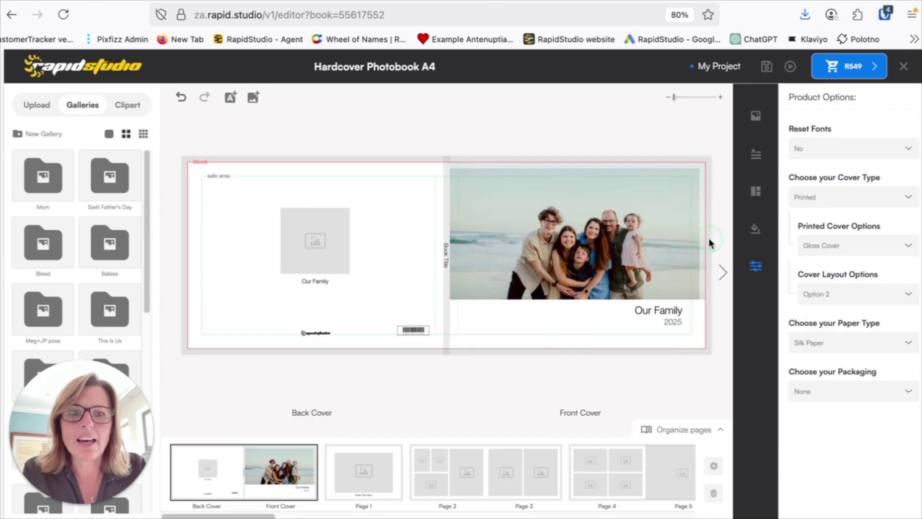
left_click(789, 67)
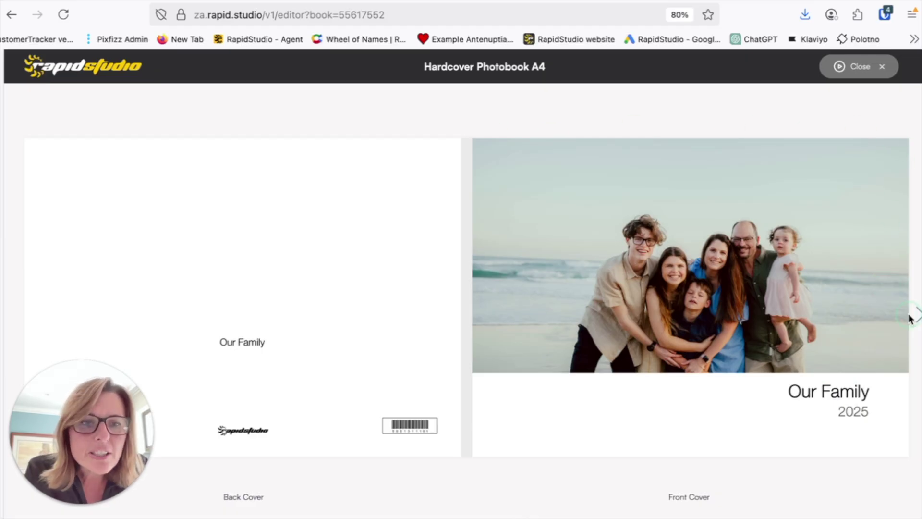
left_click(857, 71)
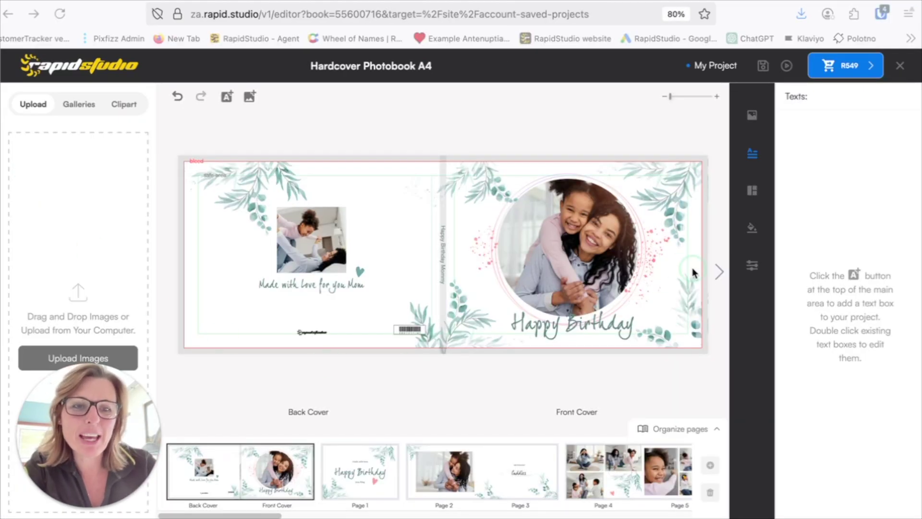
Switch the Happy Birthday photobook's cover layout to Option 2 and, after checking the cover, to Option 3
left_click(761, 273)
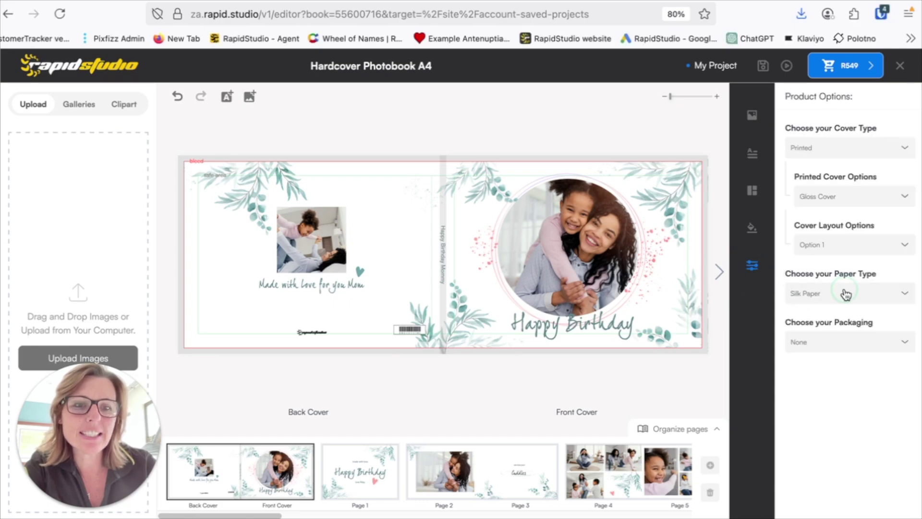
left_click(892, 244)
left_click(845, 315)
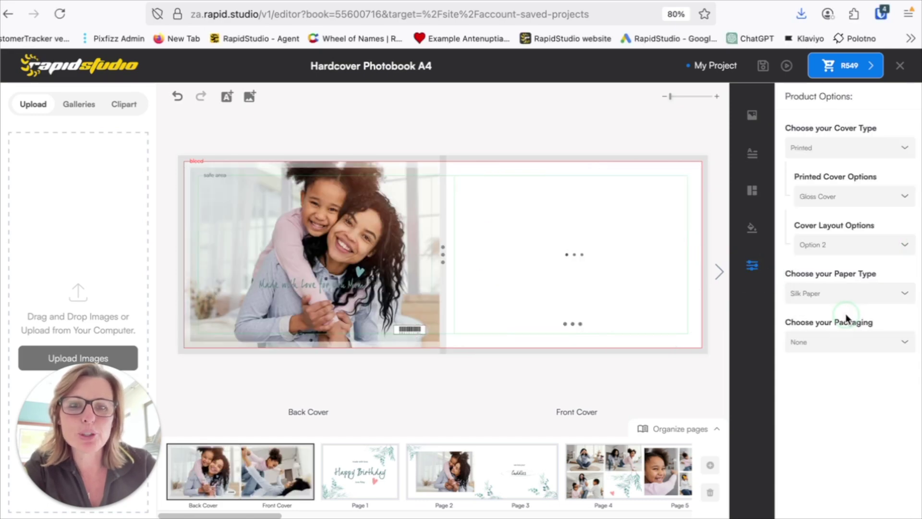
left_click(894, 244)
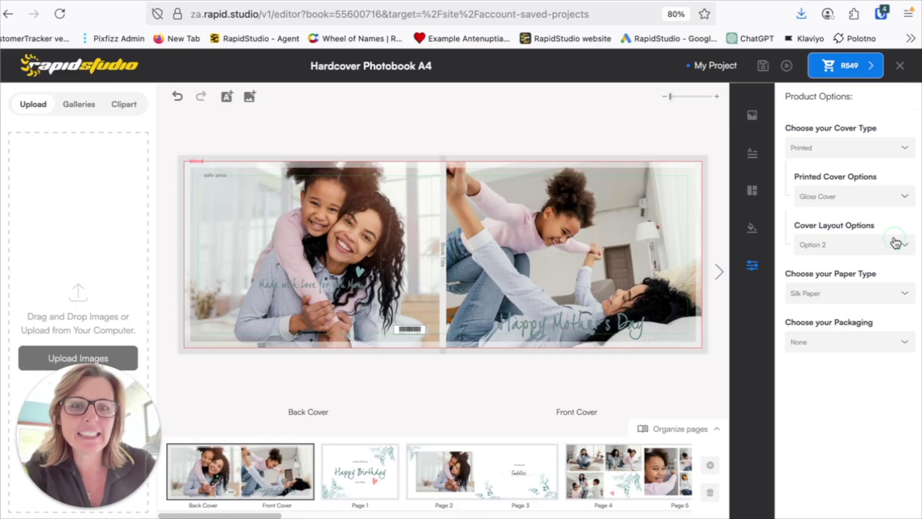
left_click(848, 347)
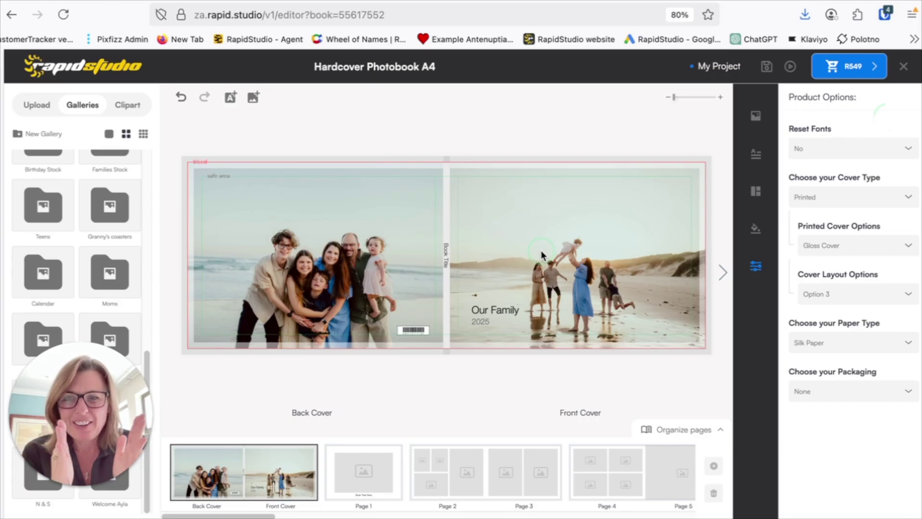
Set the family photobook's cover layout to Option 1, check the available layouts, and preview the cover
left_click(898, 303)
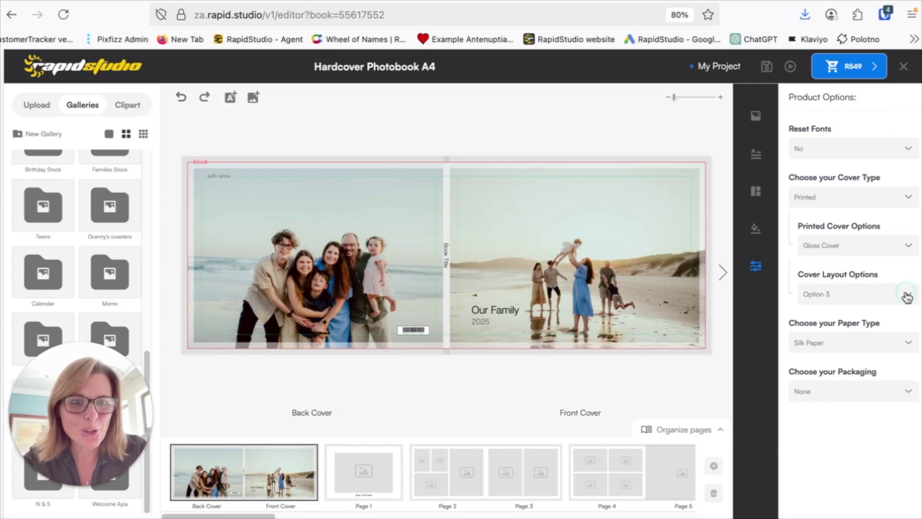
left_click(858, 325)
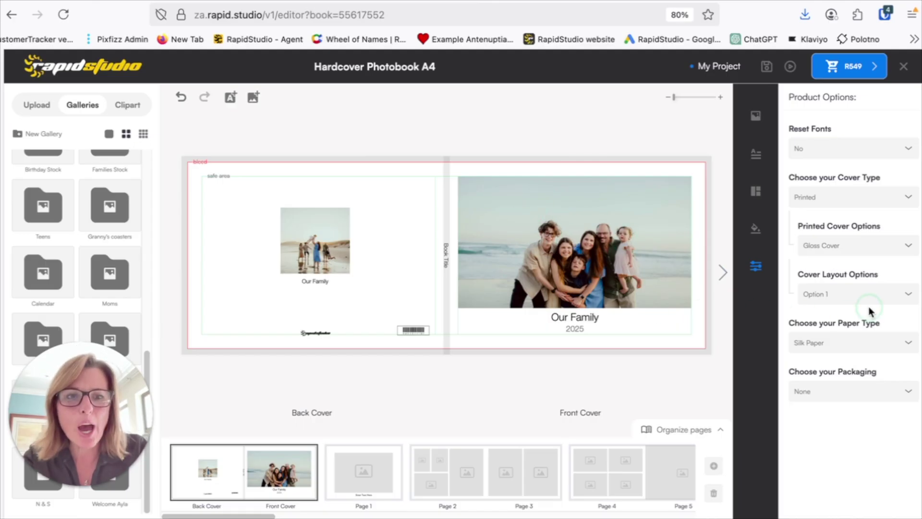
left_click(897, 294)
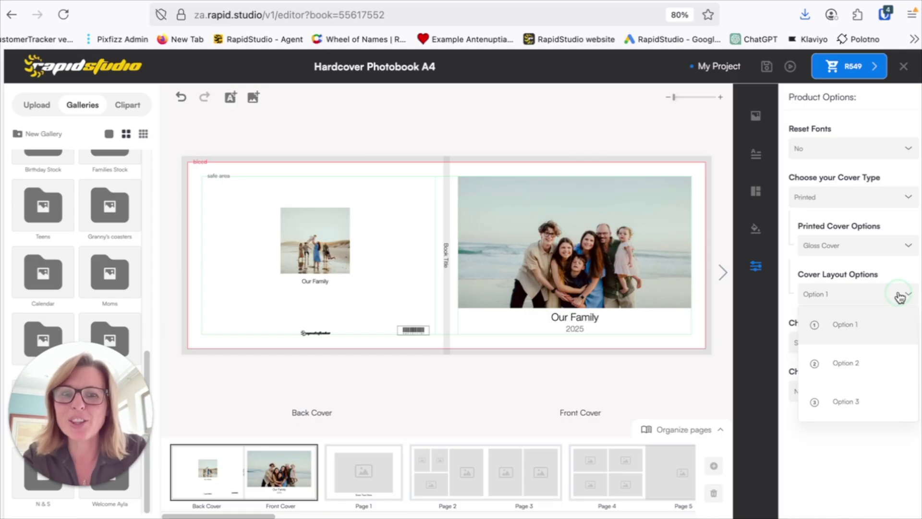
left_click(899, 297)
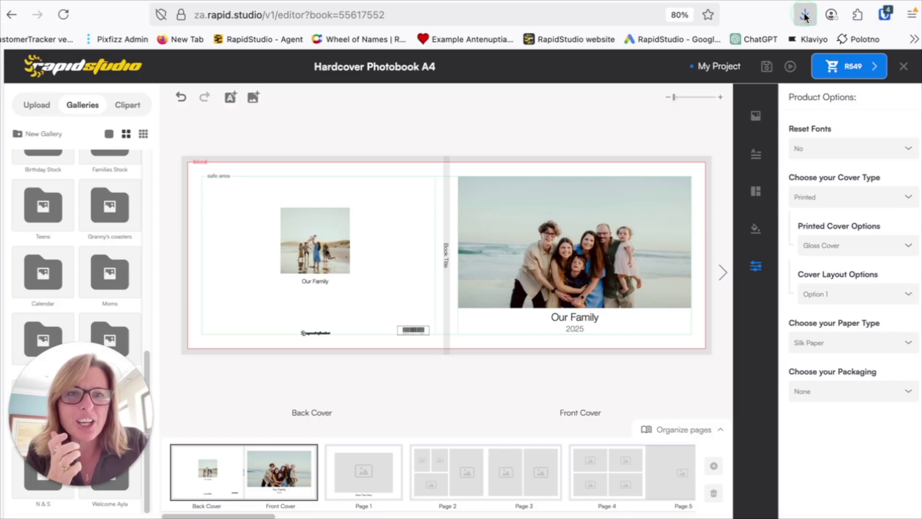
left_click(790, 65)
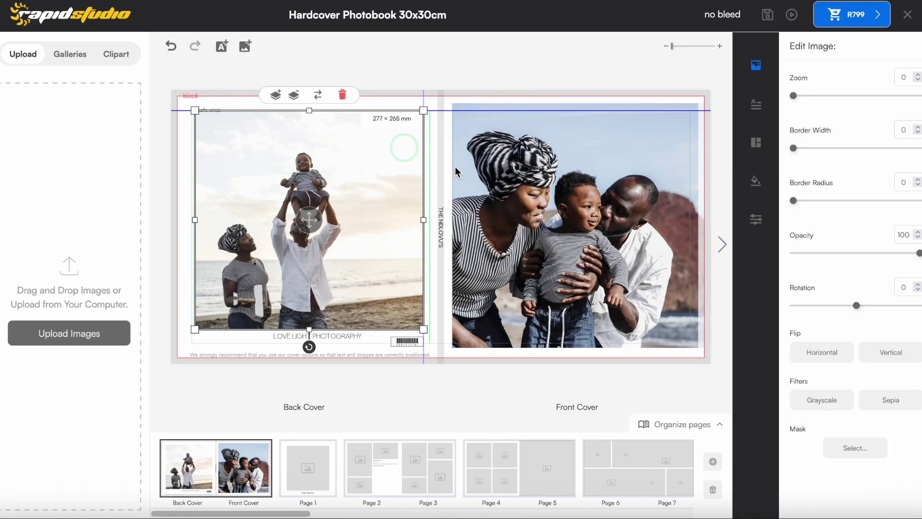
Enlarge the 30x30cm photobook's front cover photo to 323 × 332 mm, out past the bleed line, and shift the picture right within its frame
left_click(569, 190)
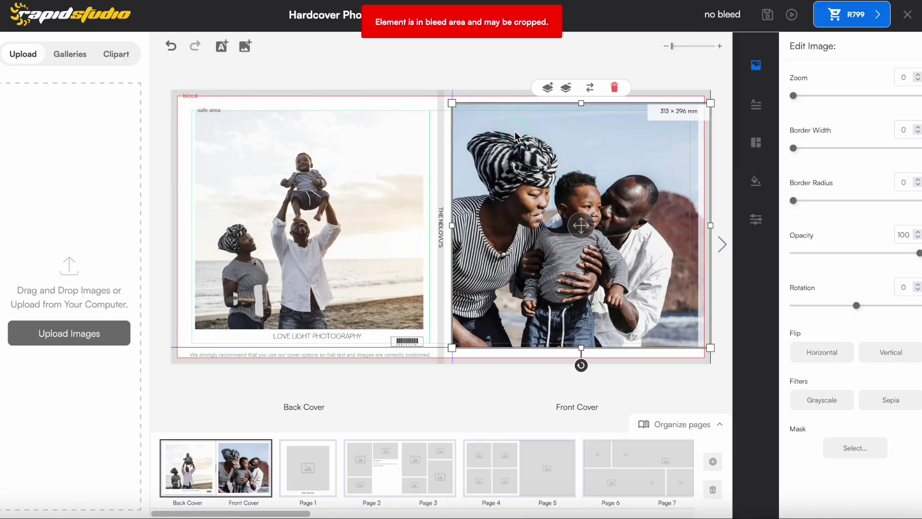
left_click_drag(580, 103, 581, 96)
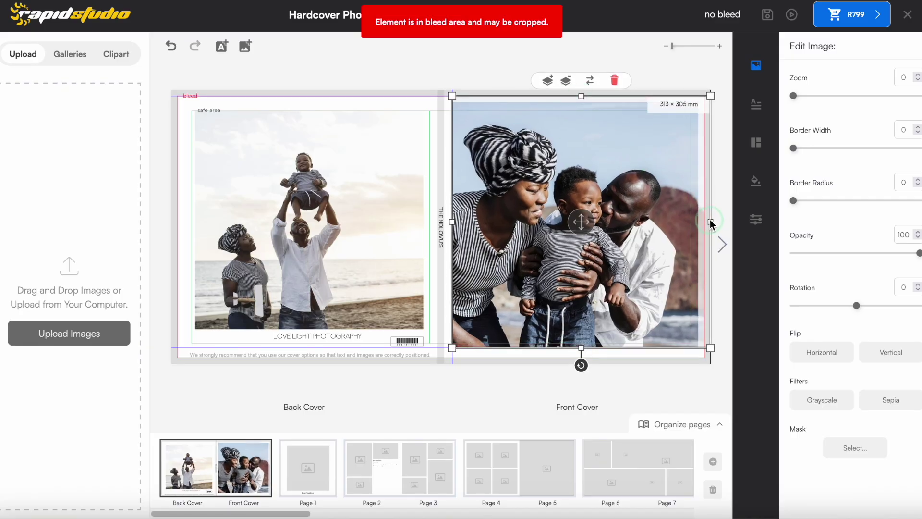
left_click_drag(711, 223, 711, 220)
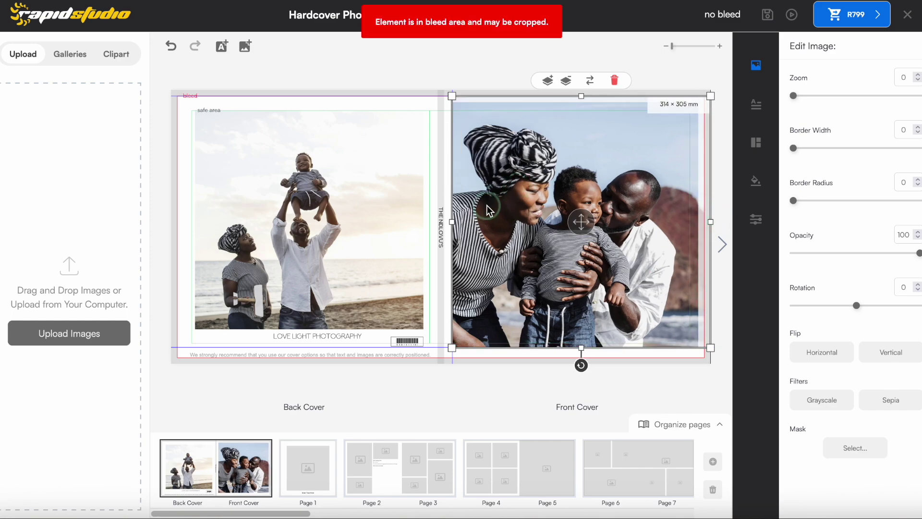
left_click_drag(453, 223, 445, 222)
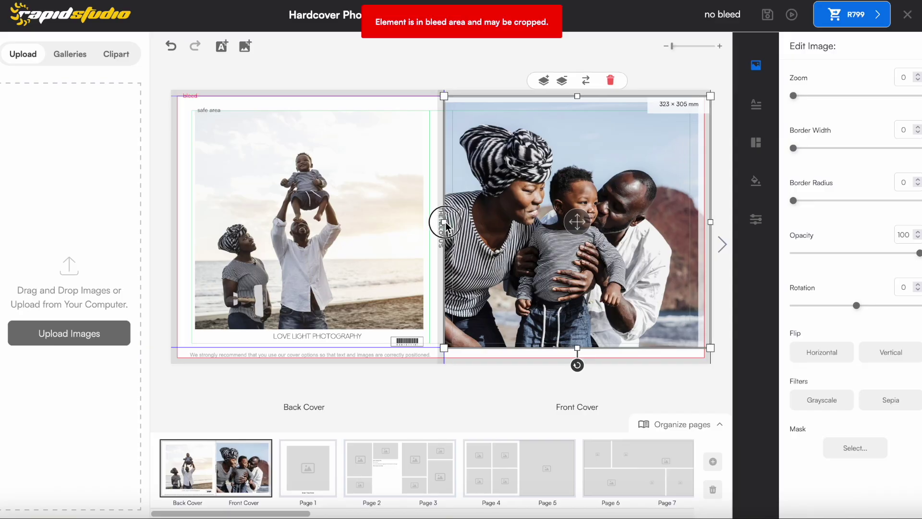
left_click_drag(577, 358, 576, 368)
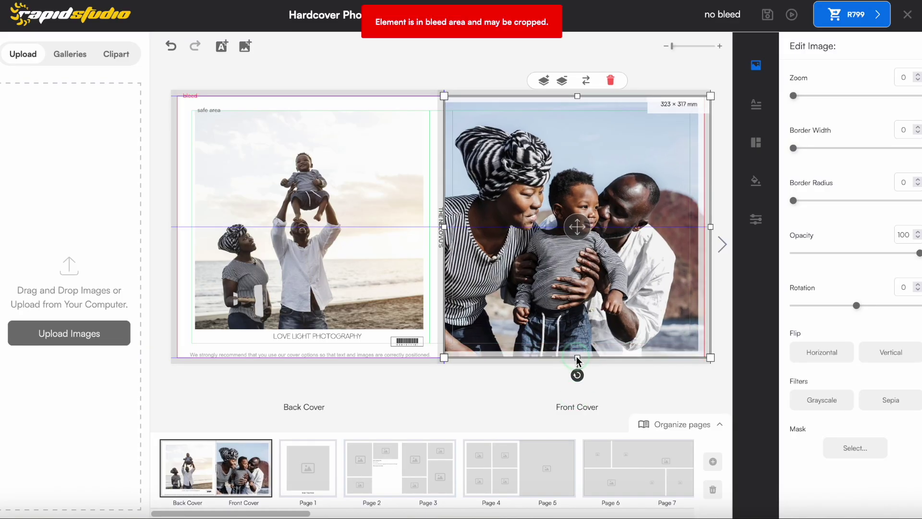
left_click_drag(577, 358, 578, 364)
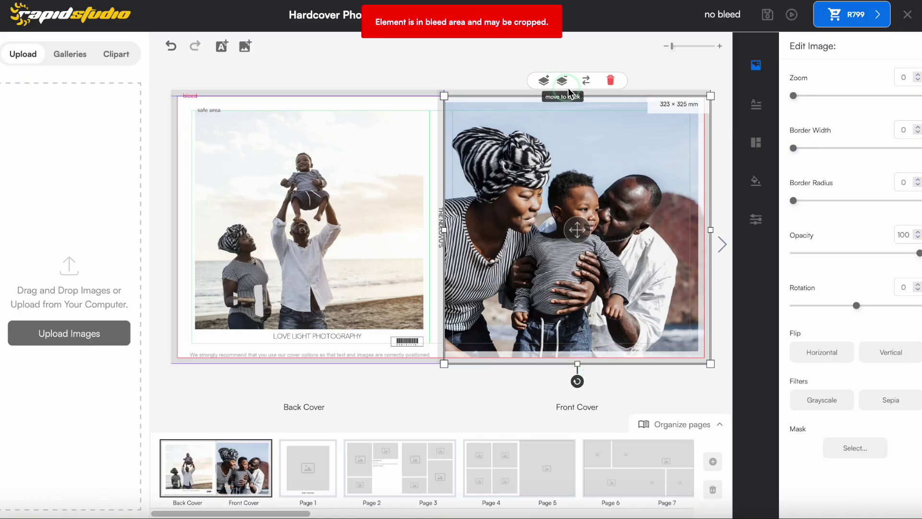
left_click_drag(577, 94, 577, 89)
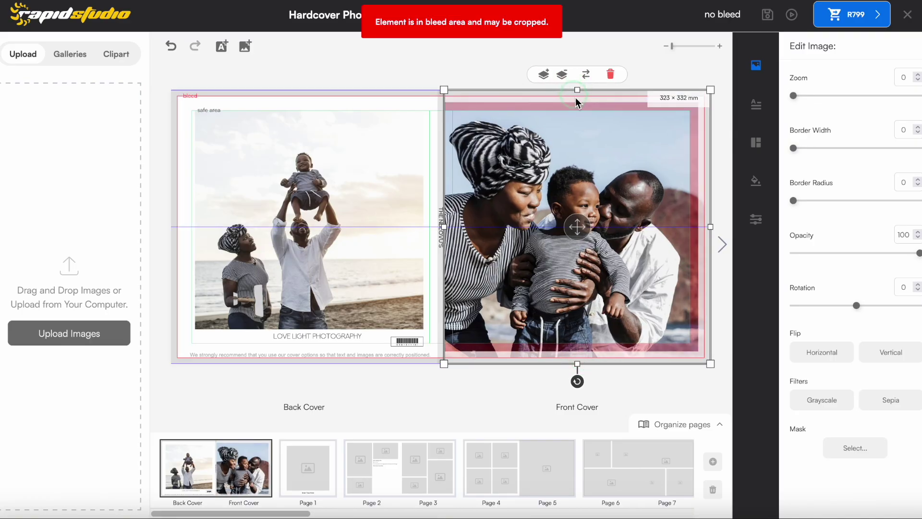
left_click_drag(575, 232, 595, 233)
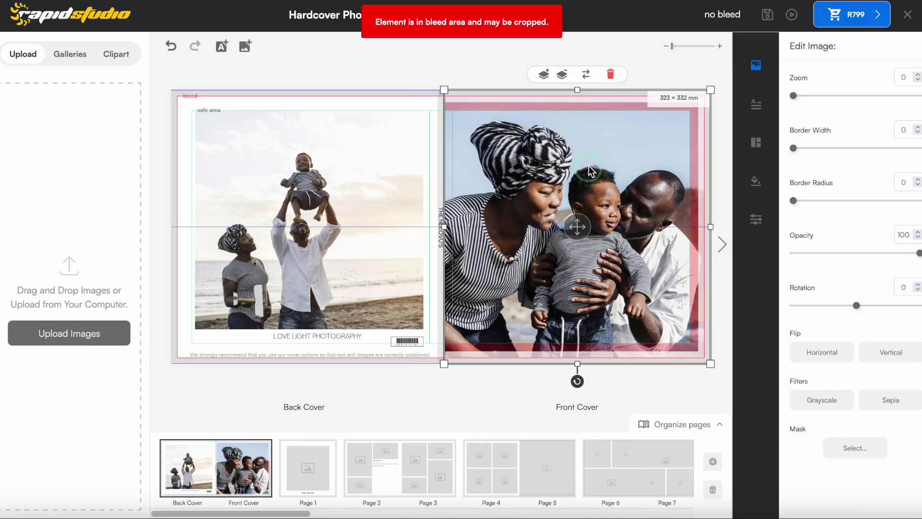
Enlarge the back cover photo to 323 × 332 mm so it extends past the bleed line, and preview the cover
left_click(365, 322)
left_click_drag(310, 102, 311, 89)
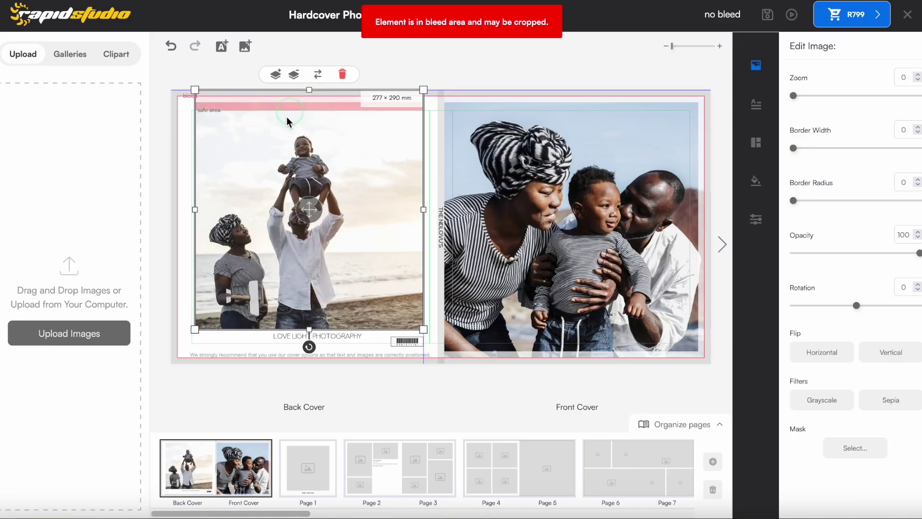
left_click_drag(198, 211, 171, 209)
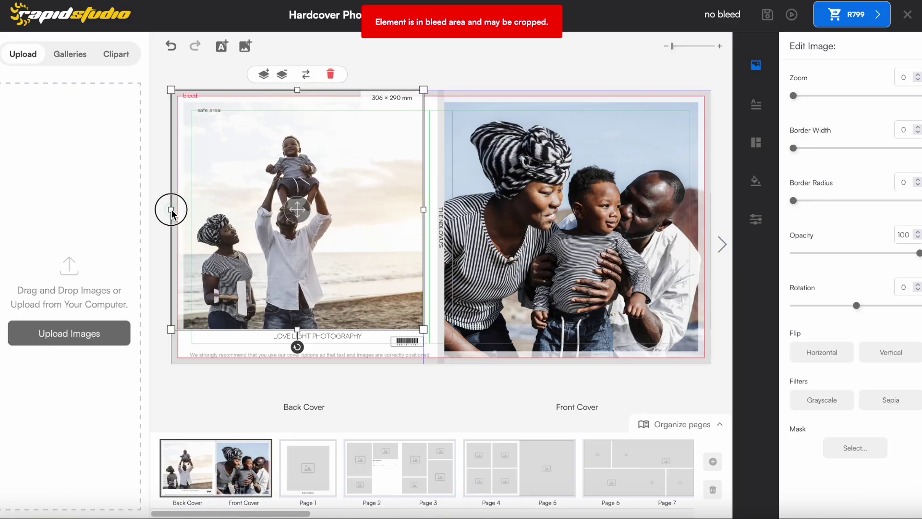
left_click_drag(298, 336, 295, 364)
left_click_drag(424, 227, 436, 226)
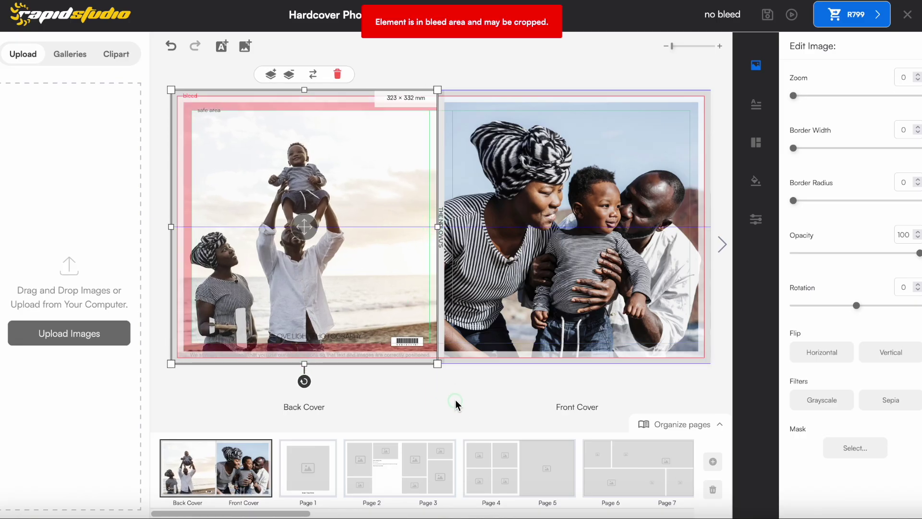
left_click(791, 15)
left_click(870, 11)
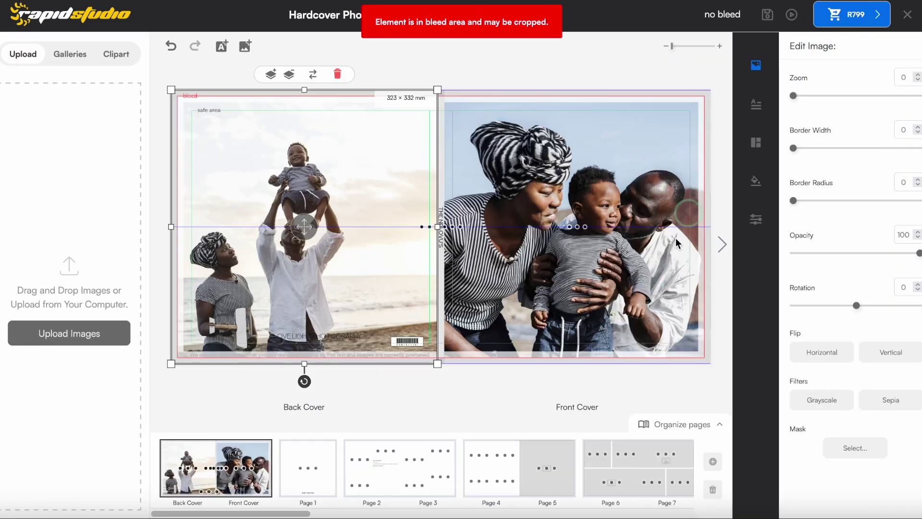
Shrink the front cover photo to 287 × 282 mm, aligning all its edges with the safe area
left_click(578, 103)
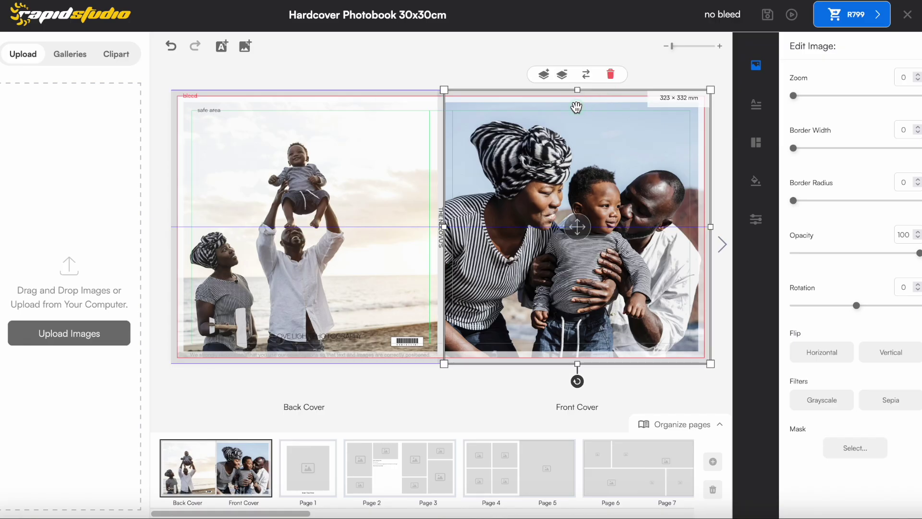
left_click_drag(578, 92, 578, 111)
left_click_drag(444, 237, 453, 235)
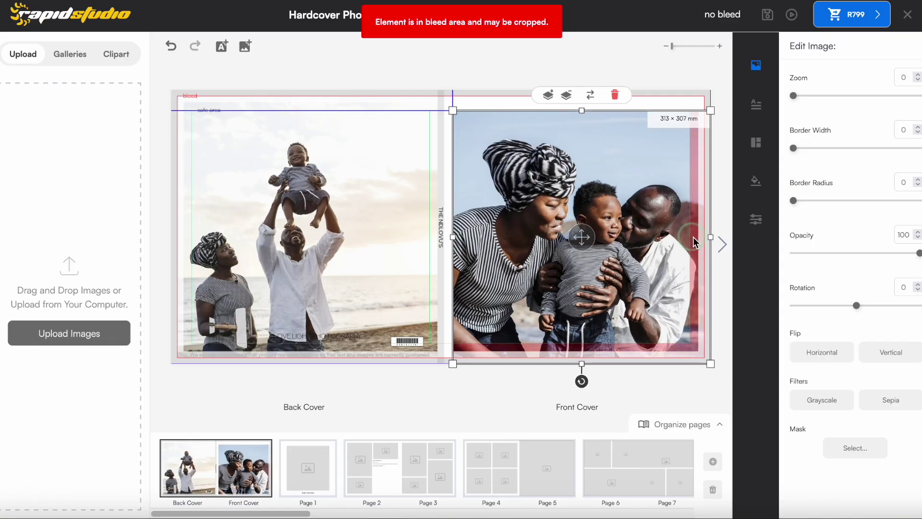
left_click_drag(710, 237, 687, 234)
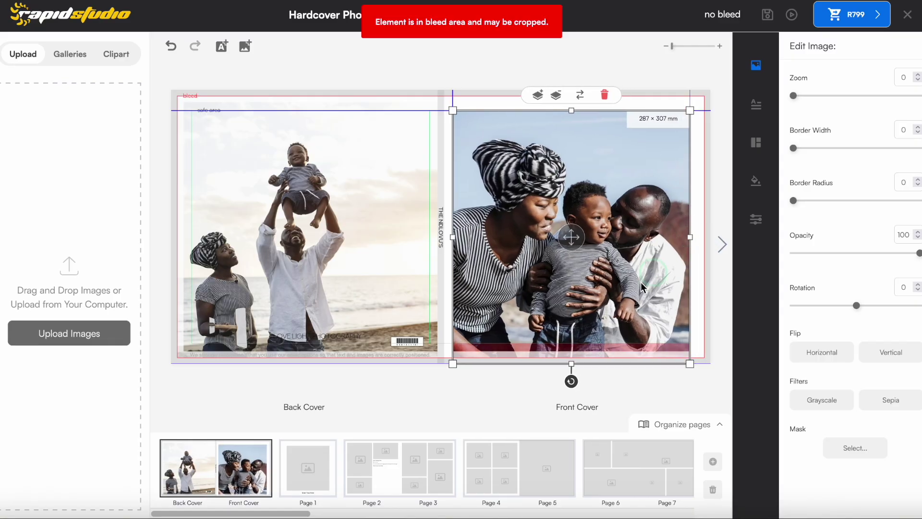
left_click_drag(571, 363, 571, 347)
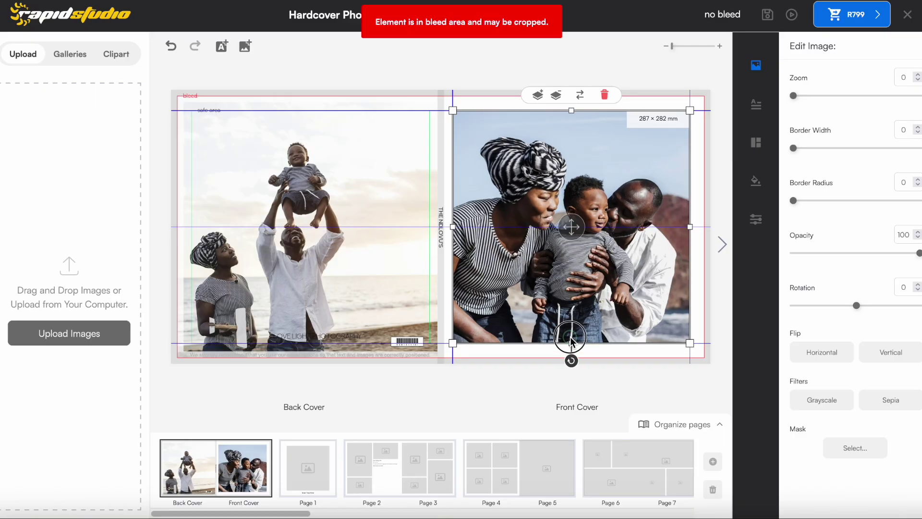
Shrink the back cover photo to 289 × 282 mm, aligning all its edges with the safe area
left_click(391, 229)
left_click_drag(436, 231, 425, 219)
left_click_drag(301, 93, 300, 110)
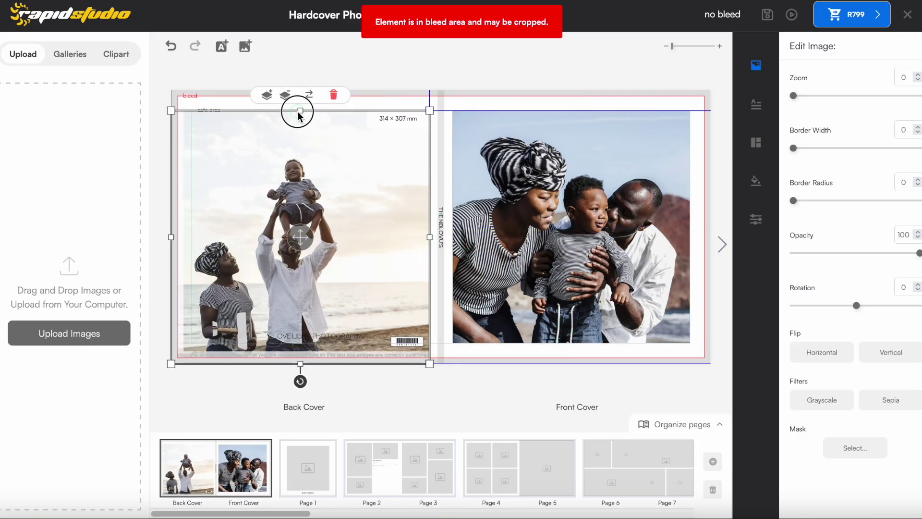
left_click_drag(170, 237, 191, 237)
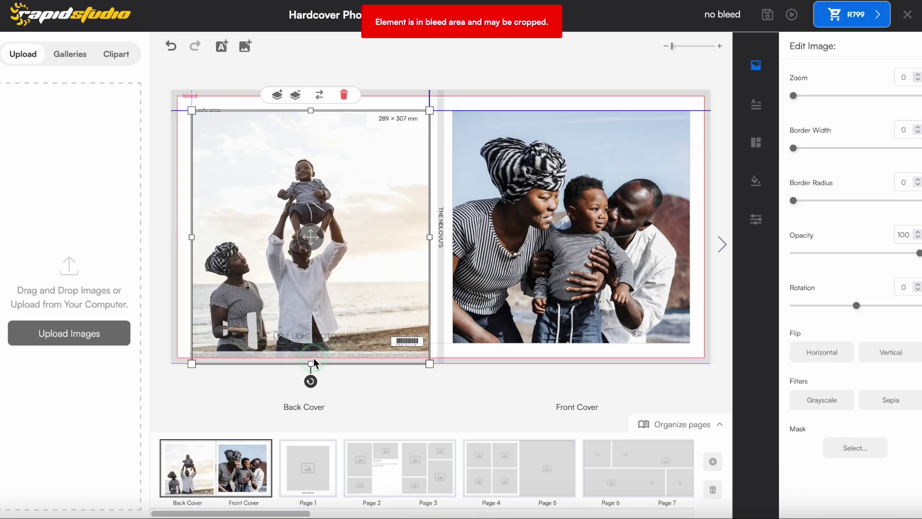
left_click_drag(310, 363, 322, 314)
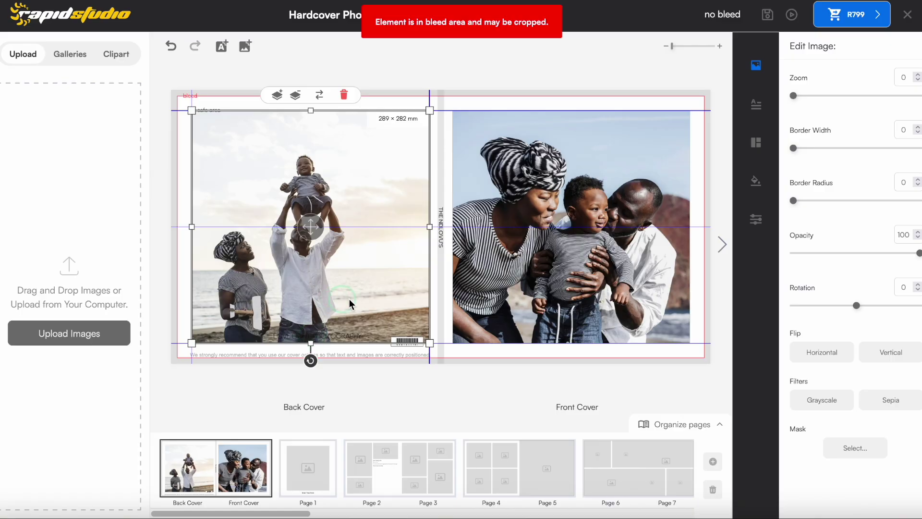
Preview the cover with both photos inside the safe area, close the preview, and select the front cover photo
left_click(791, 14)
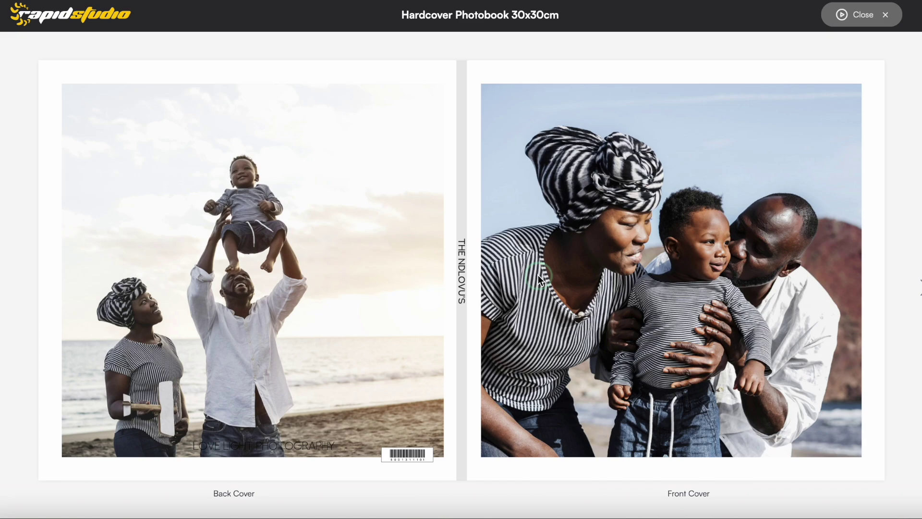
left_click(844, 14)
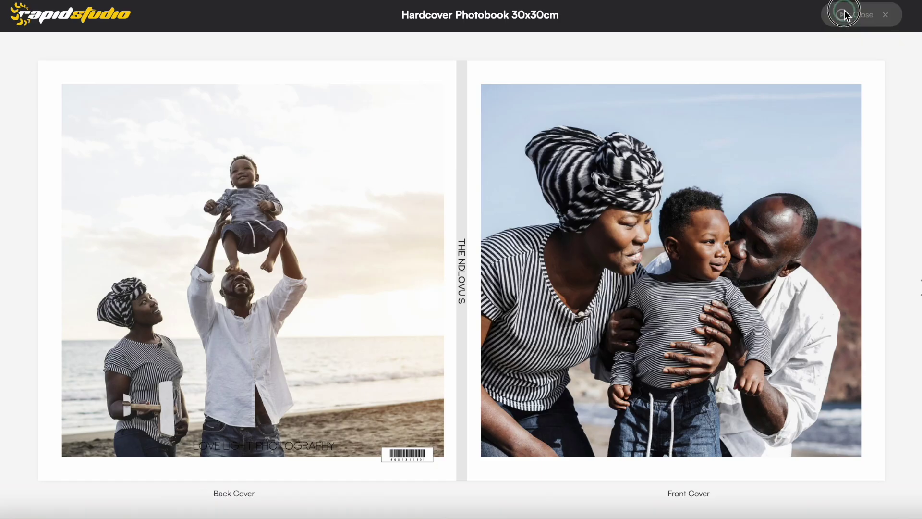
left_click(741, 143)
left_click(674, 166)
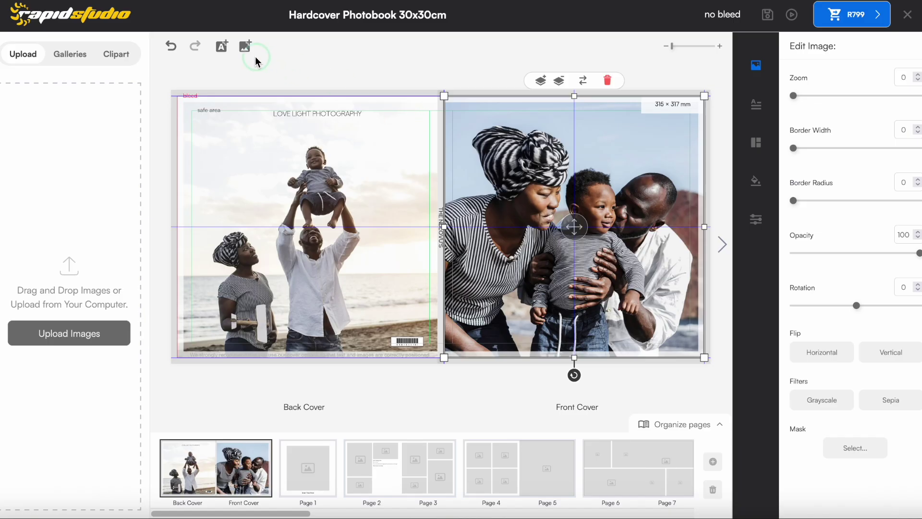
Add a text box with the family's name as a title near the upper right of the front cover
left_click(221, 46)
left_click_drag(434, 234, 622, 153)
double_click(621, 153)
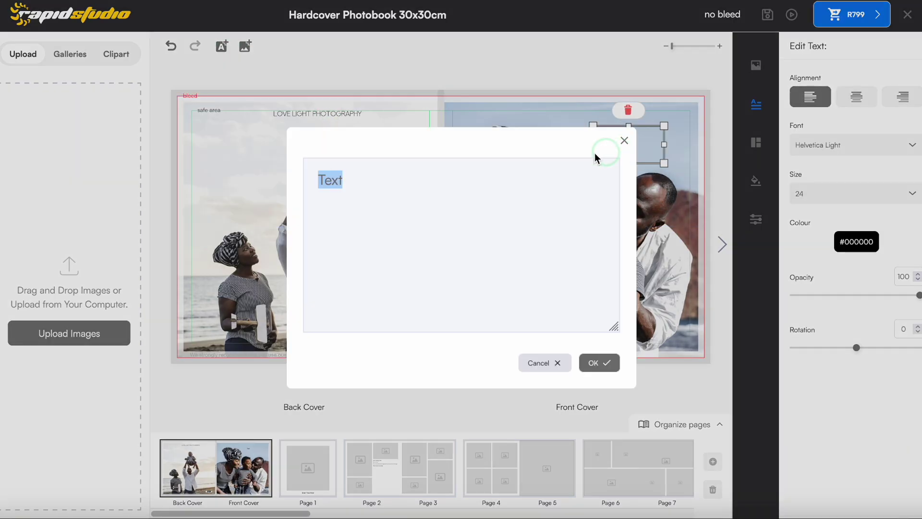
type("The Ndlovu's")
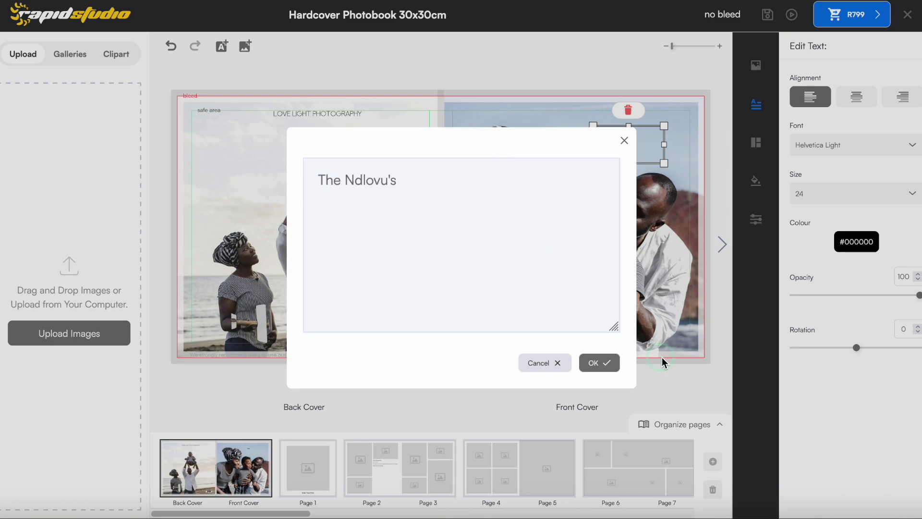
left_click(600, 363)
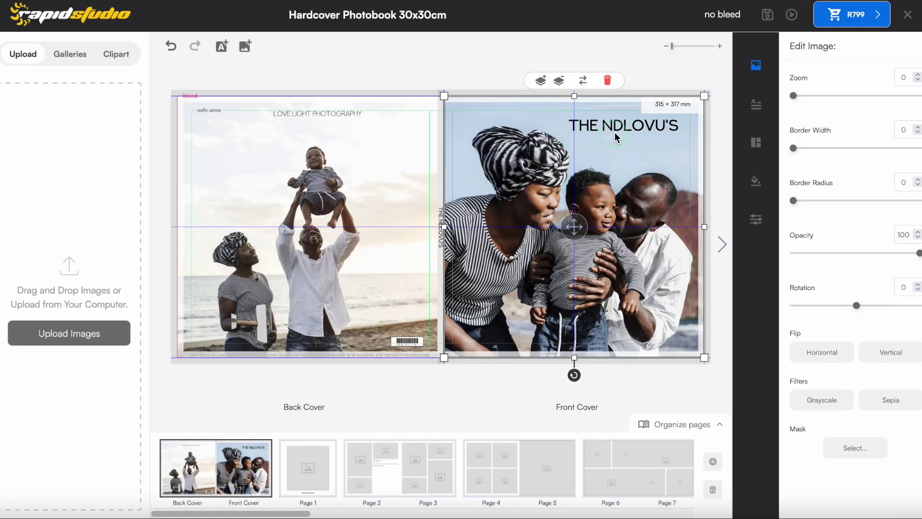
Move the front cover title up against the safe area's upper right corner, preview the cover and close the preview
left_click_drag(609, 128, 621, 120)
left_click(548, 138)
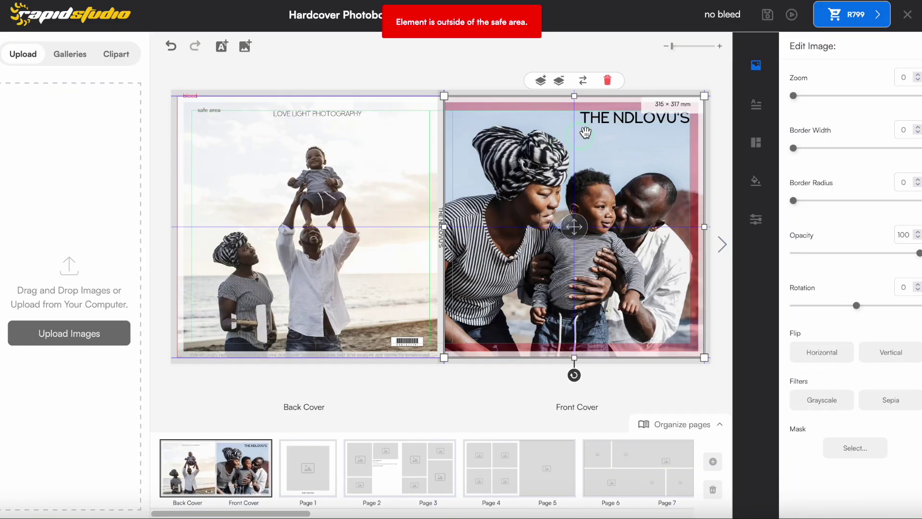
left_click(795, 17)
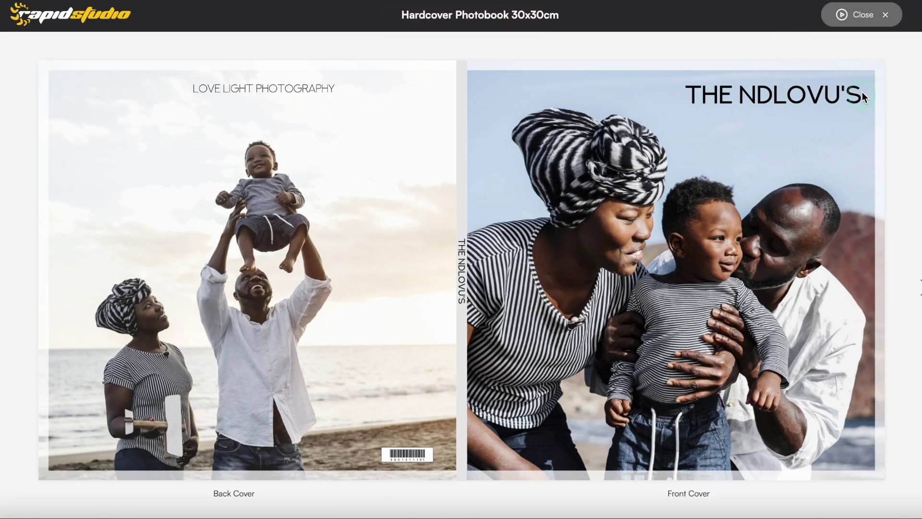
left_click(838, 15)
Move the front cover title down and inward, well inside the safe area, and check its position in the cover preview
left_click_drag(652, 120, 649, 124)
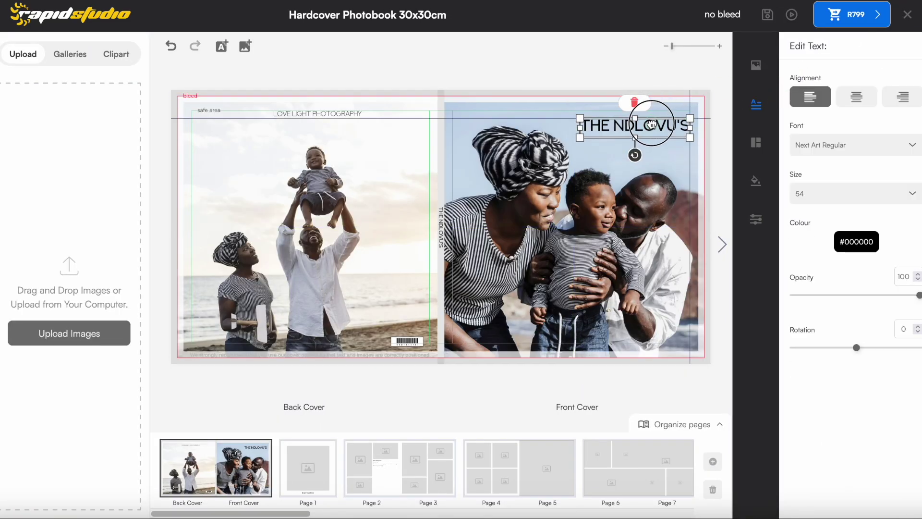
left_click(791, 14)
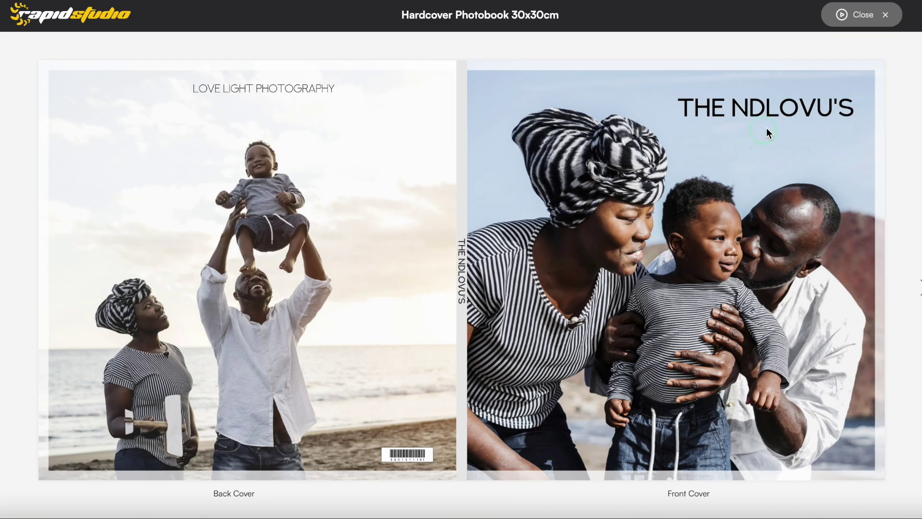
left_click(844, 19)
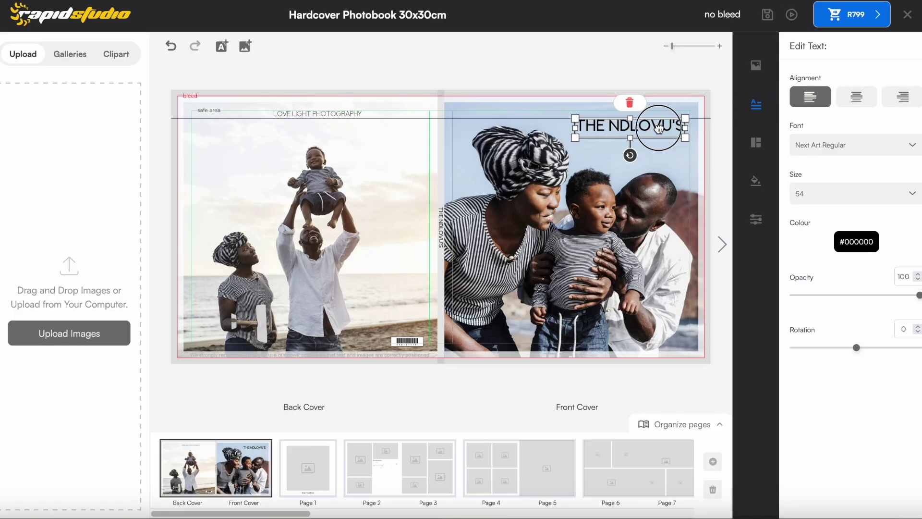
left_click_drag(657, 128, 657, 133)
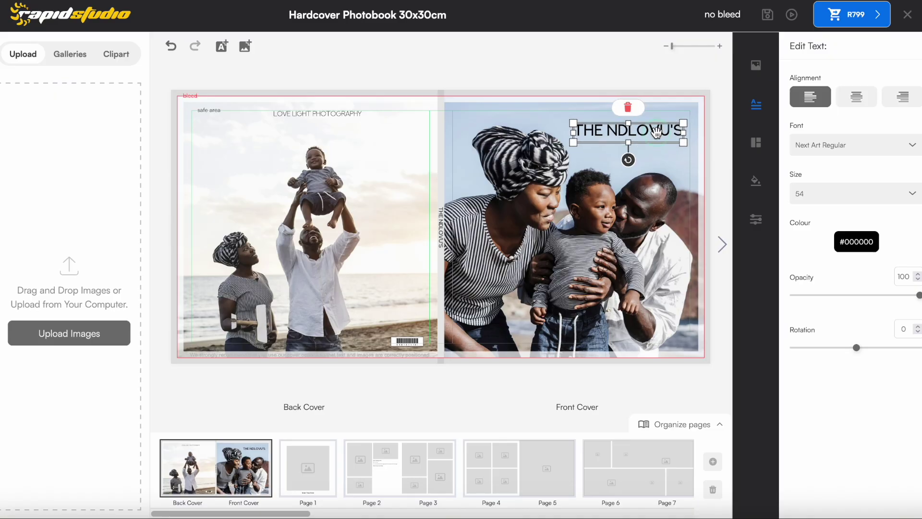
left_click(791, 19)
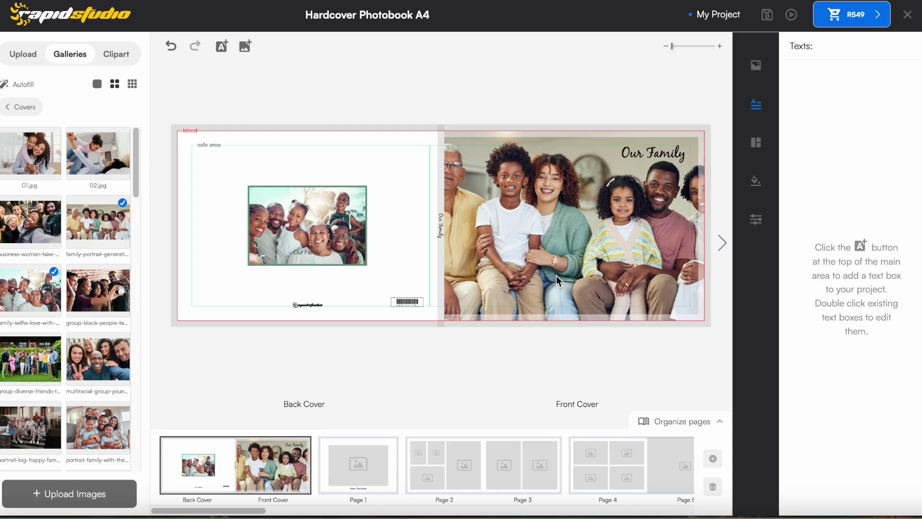
Preview the A4 photobook's cover and examine the front cover's right edge up close against the bleed and safe area lines
left_click(791, 15)
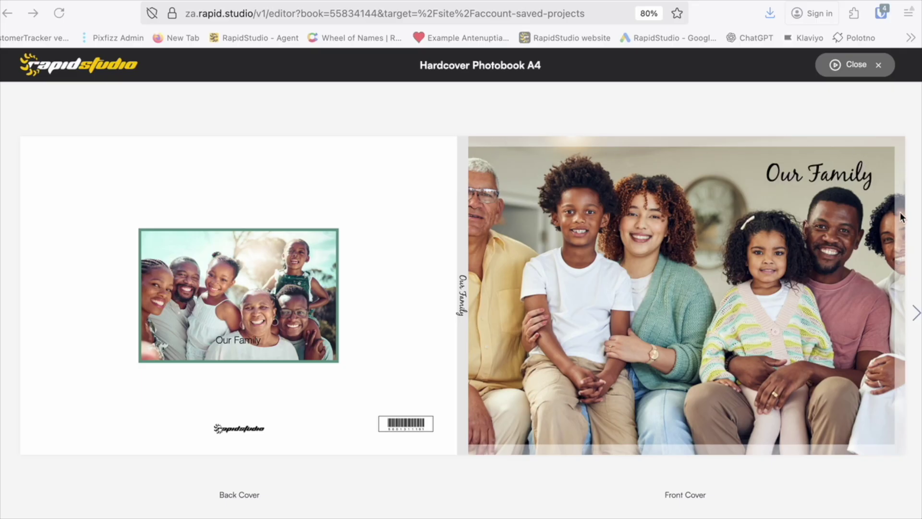
left_click(846, 70)
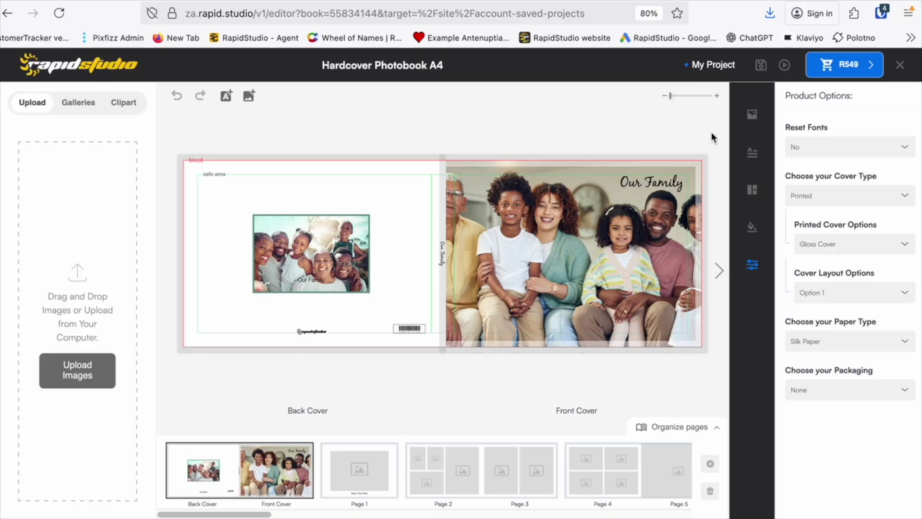
left_click(694, 96)
scroll(541, 392, "right", 2)
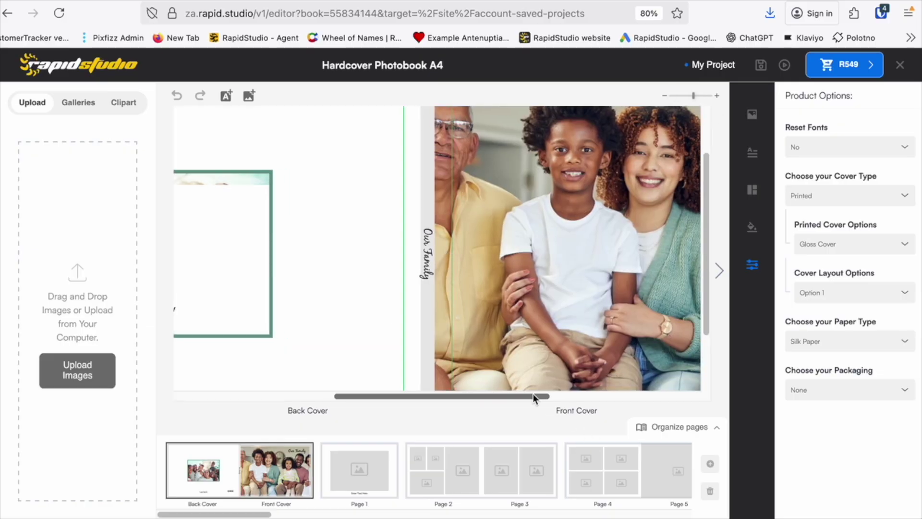
left_click_drag(437, 401, 617, 402)
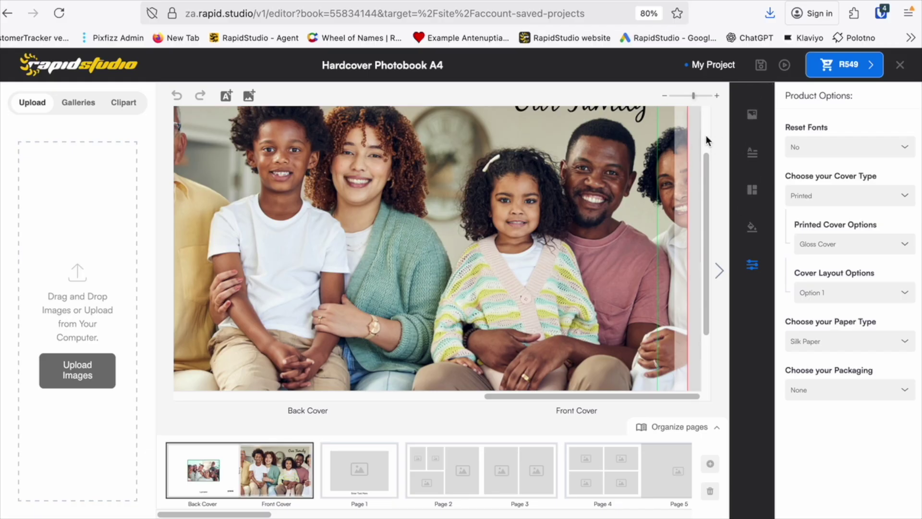
left_click(671, 97)
Shrink the front cover photo so that all four of its edges align with the safe area
left_click(658, 188)
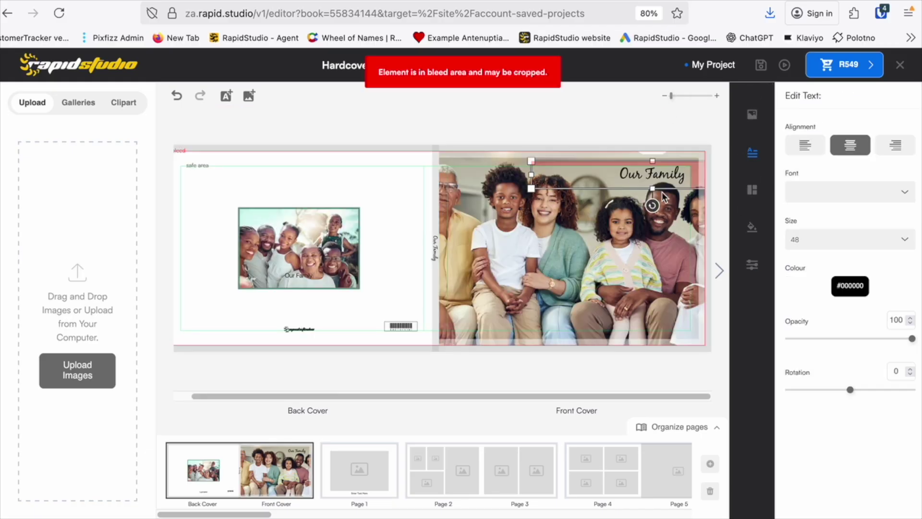
left_click(699, 244)
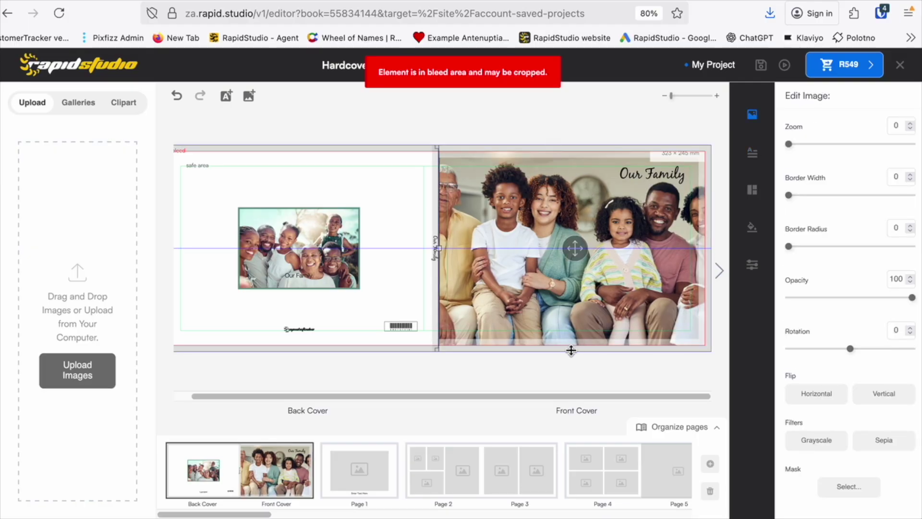
left_click_drag(571, 350, 572, 333)
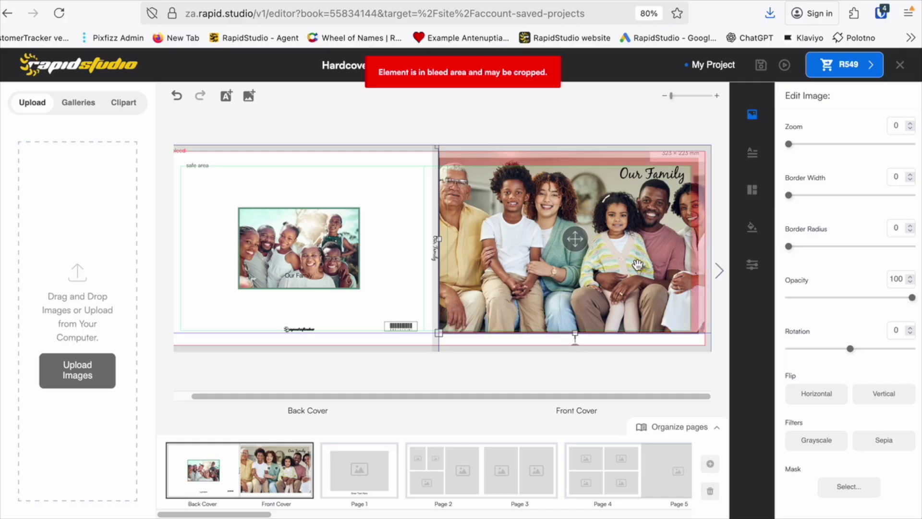
left_click_drag(710, 241, 690, 240)
left_click_drag(549, 149, 551, 173)
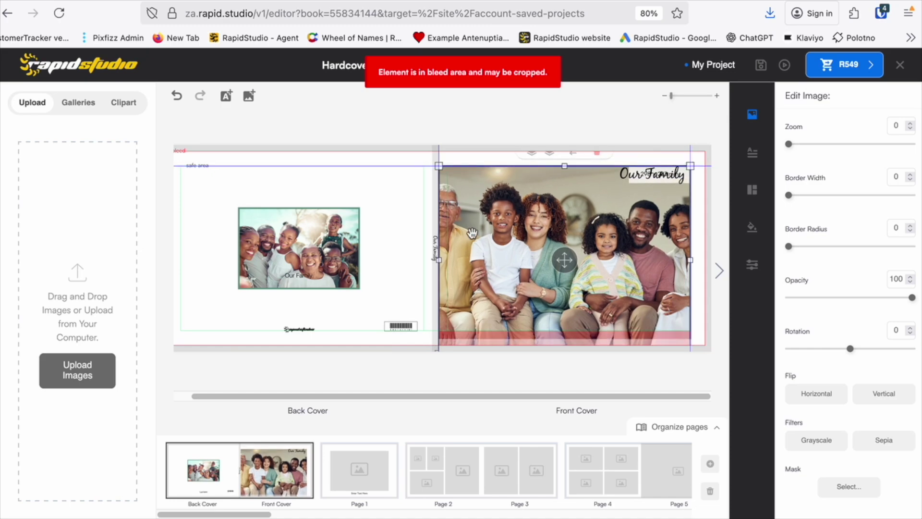
left_click_drag(438, 260, 445, 259)
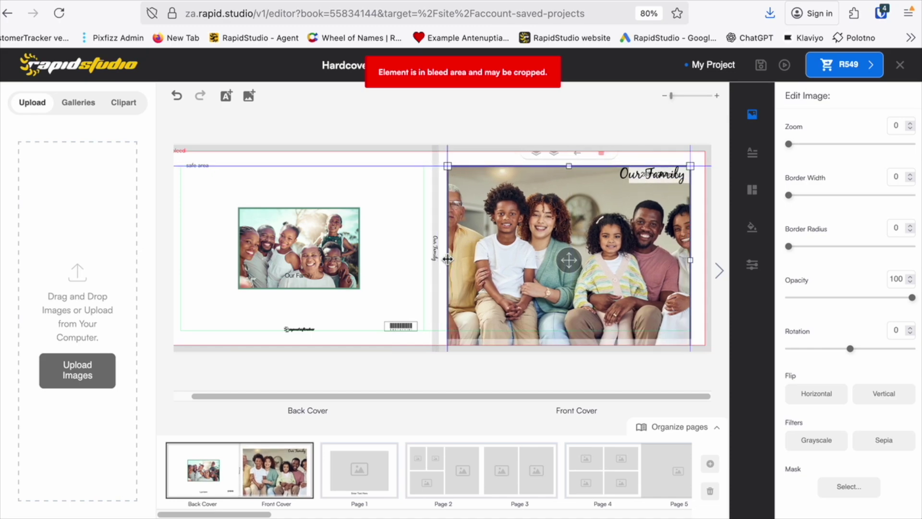
left_click(700, 314)
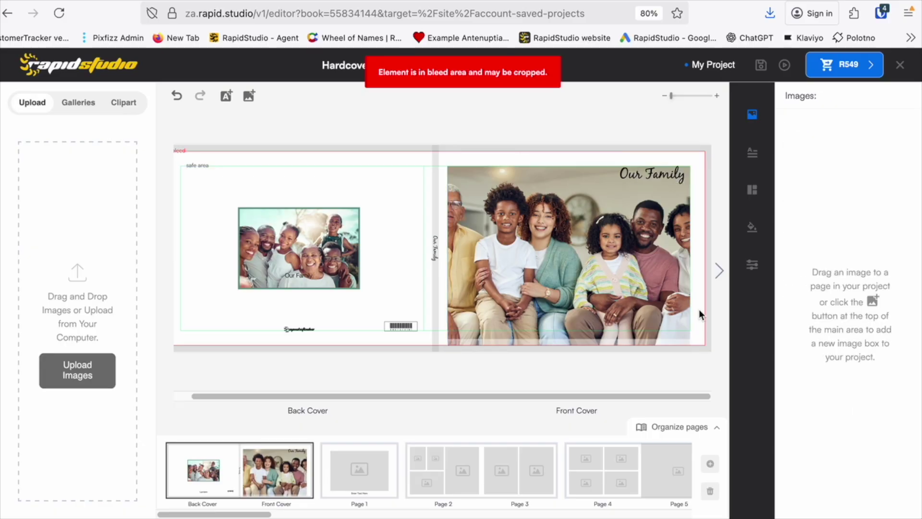
left_click(577, 345)
left_click_drag(570, 345, 575, 322)
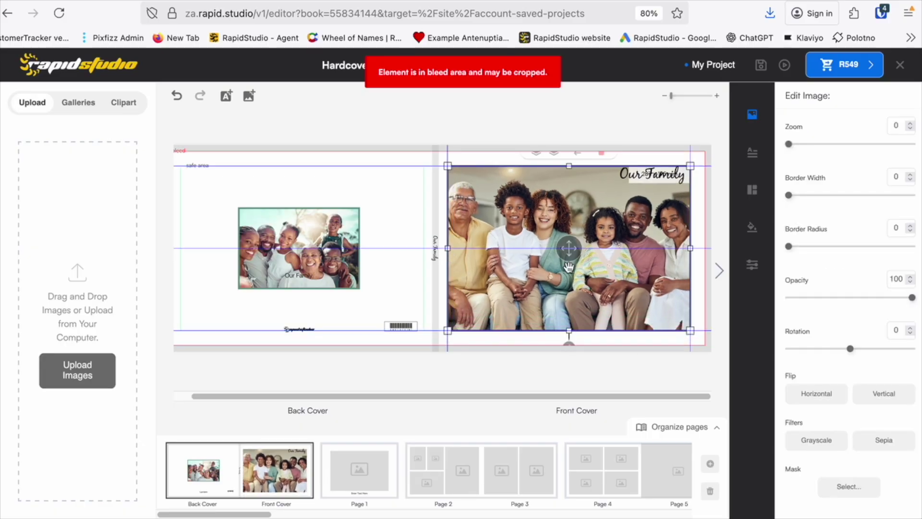
Move the "Our Family" title down and left, away from the photo's corner, and preview the cover
left_click_drag(636, 174, 609, 186)
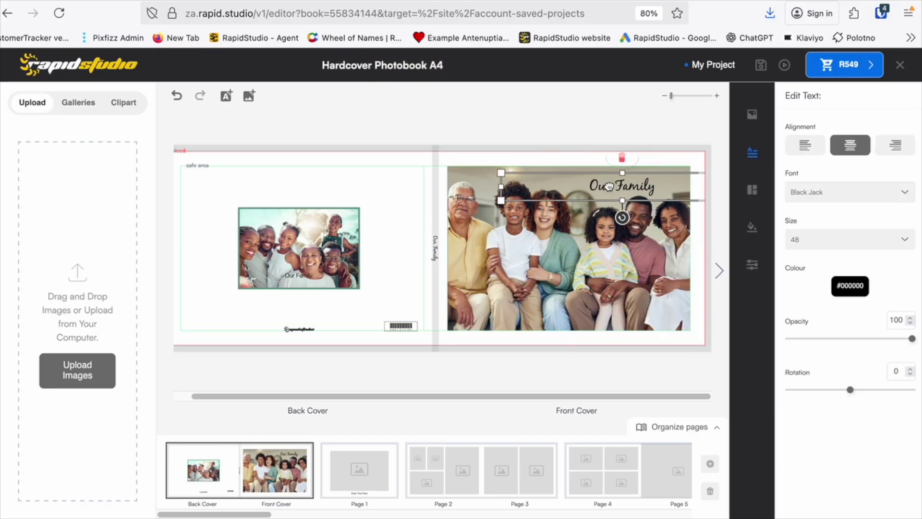
left_click(621, 236)
left_click(784, 66)
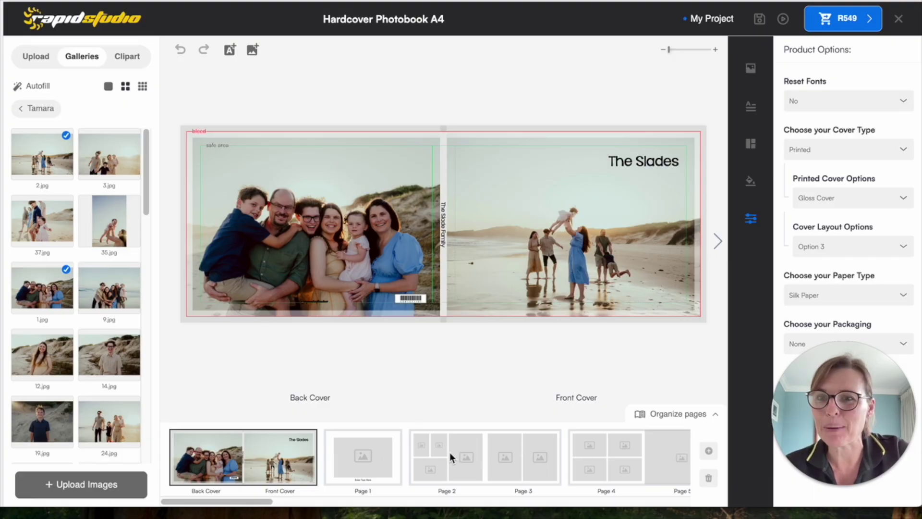
Autofill the A4 photobook's pages with the gallery photos and view the filled pages
left_click(29, 89)
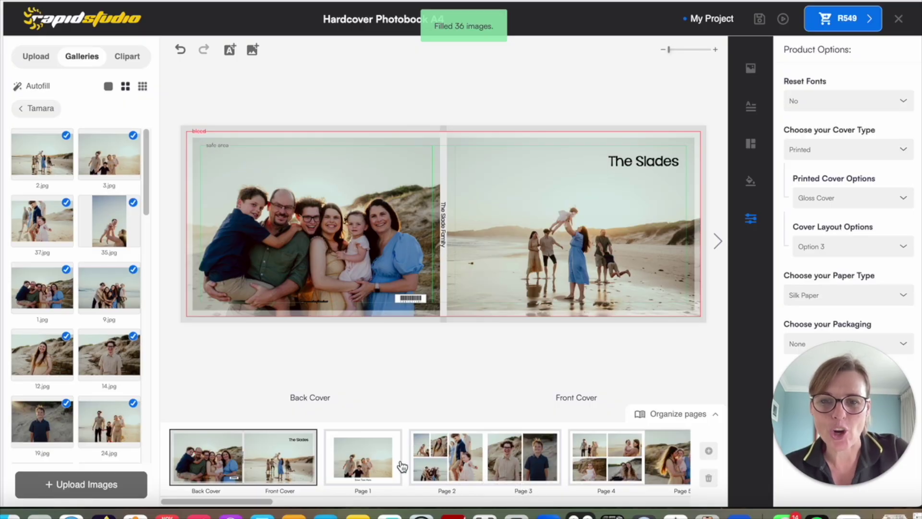
left_click(366, 456)
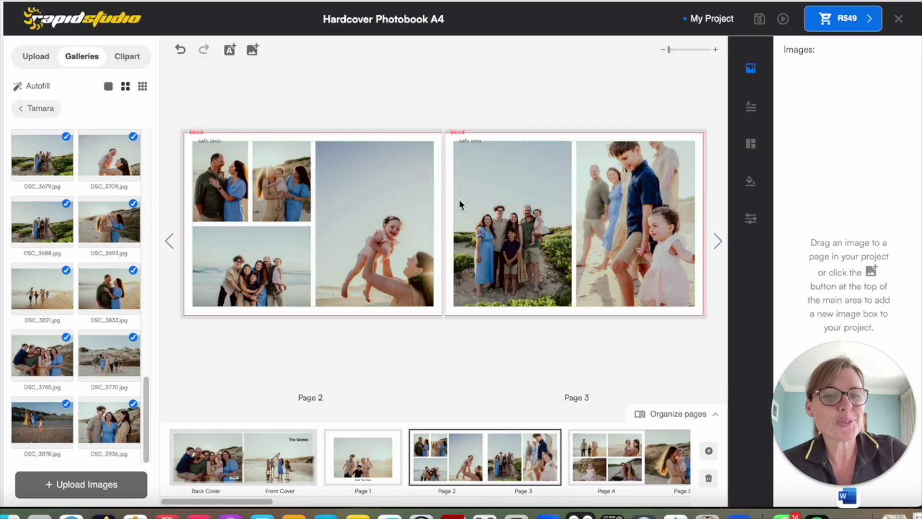
Zoom the left photo on page 3 to 43.75, shift its crop to show the whole family, and undo the accidental photo move
left_click(510, 230)
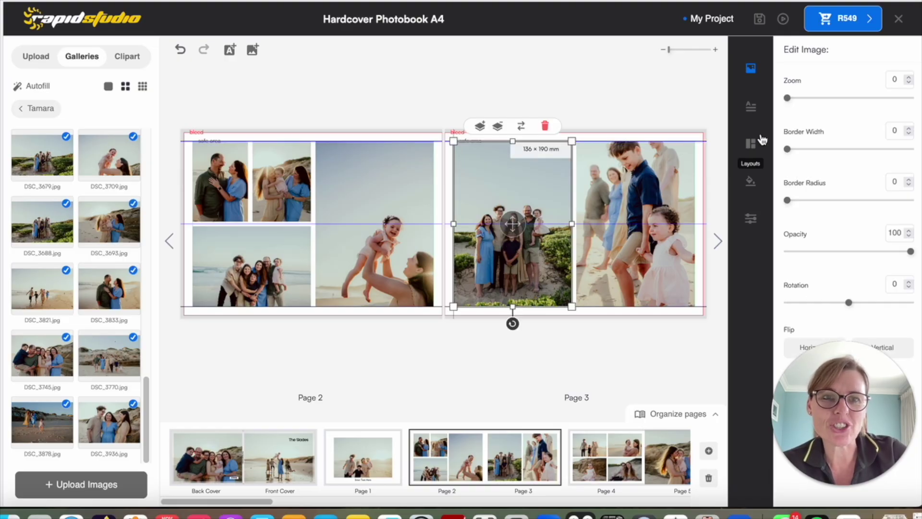
left_click_drag(788, 99, 814, 98)
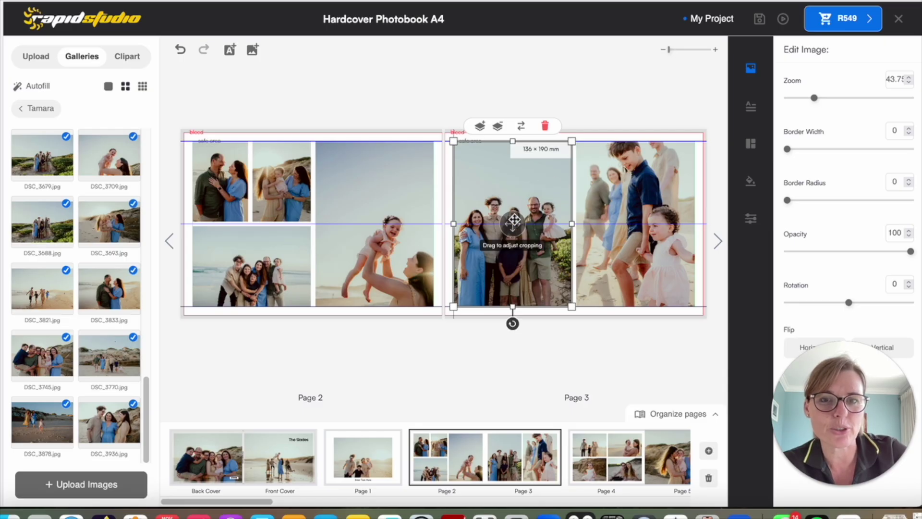
left_click_drag(512, 223, 525, 187)
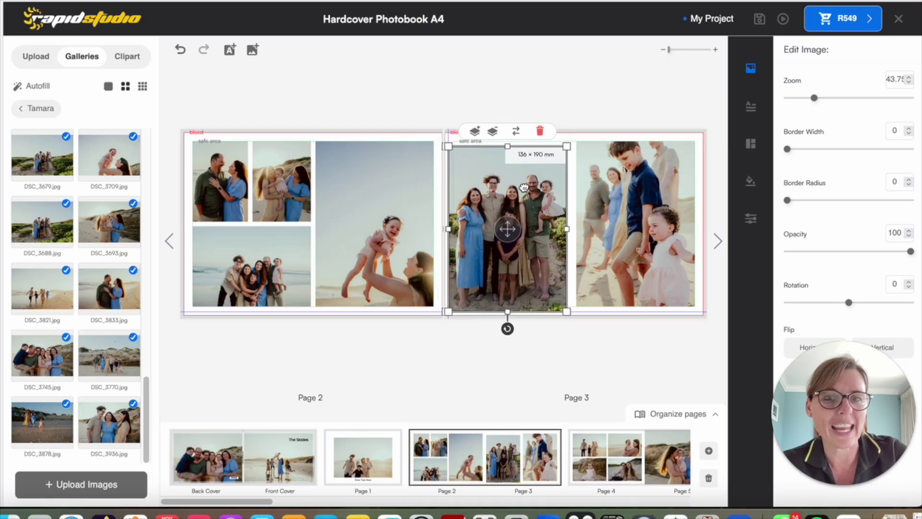
left_click(182, 51)
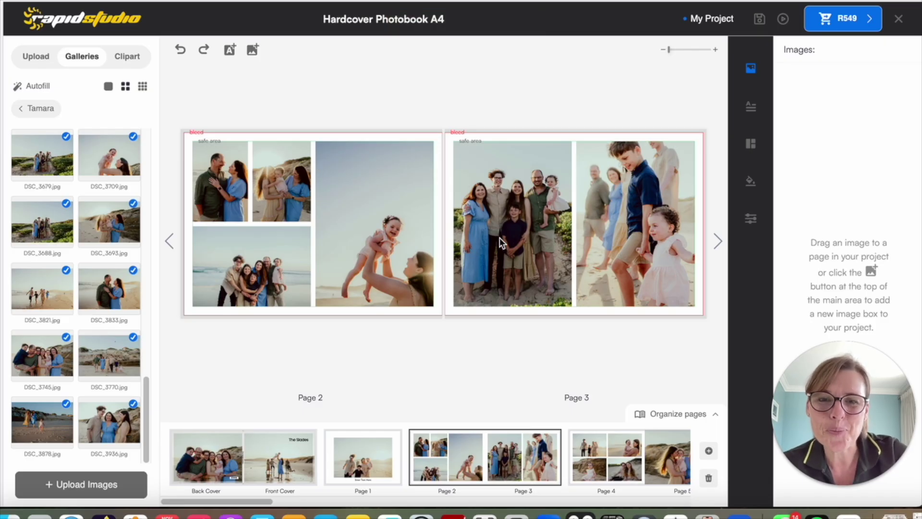
left_click(490, 249)
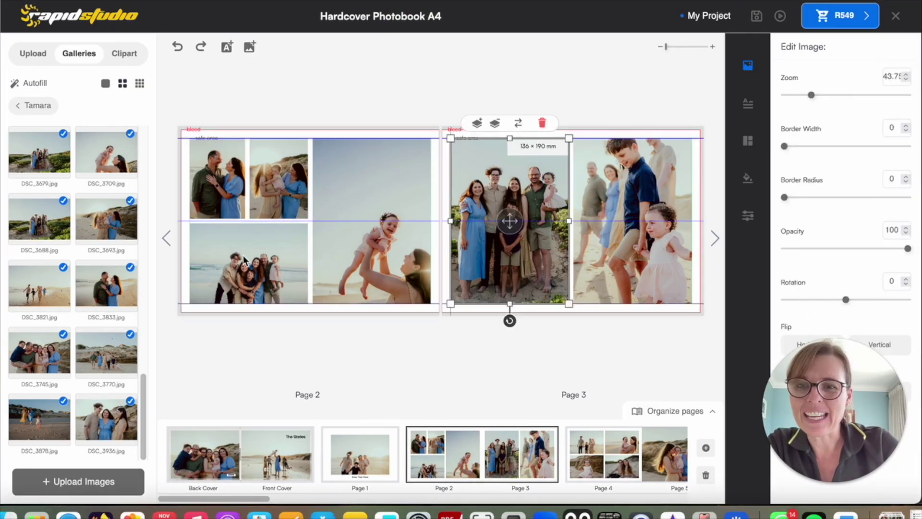
Zoom the lower left photo on page 2 to 46.5 and shift its crop upward around the family
left_click(261, 263)
left_click_drag(784, 94, 812, 94)
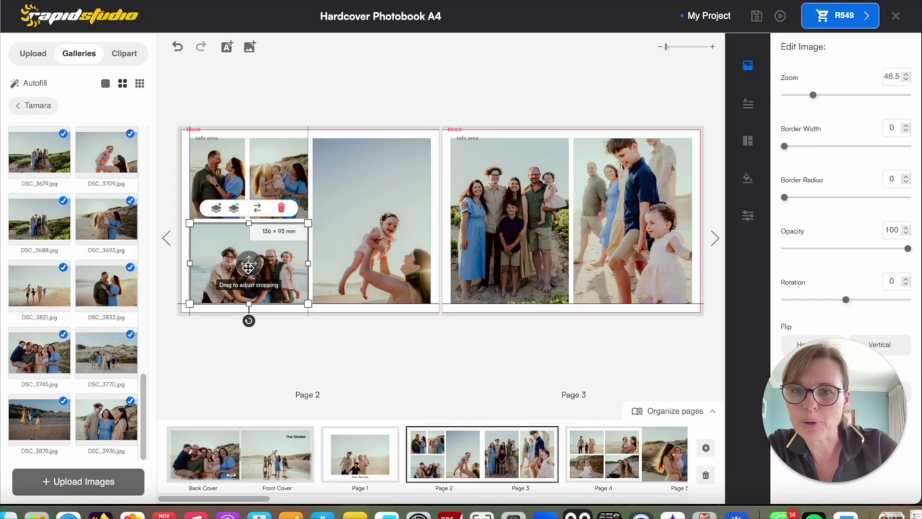
left_click_drag(248, 263, 249, 250)
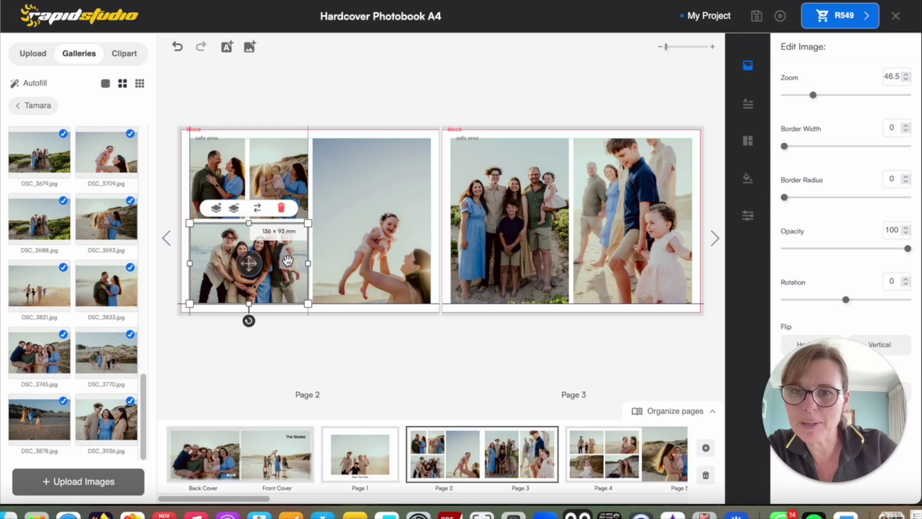
Try a vertical flip on the large photo on page 2 and turn the flip off again
left_click(318, 281)
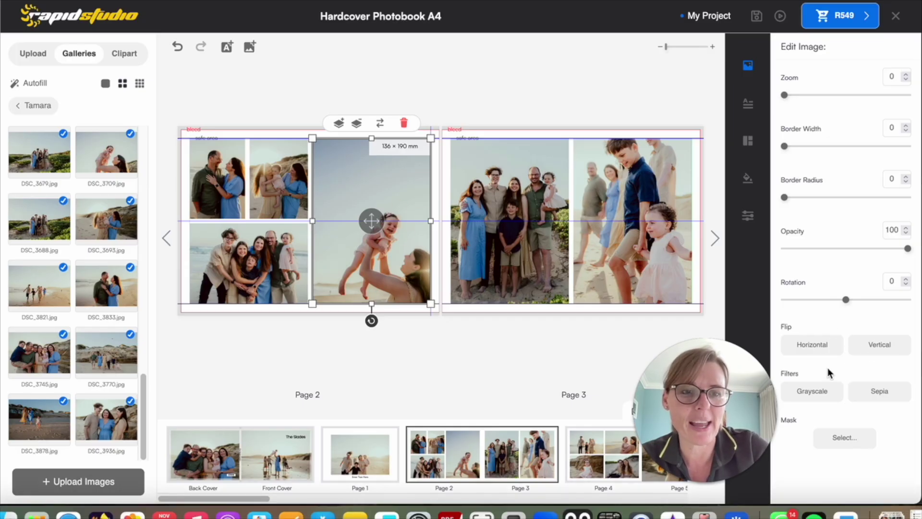
left_click(873, 351)
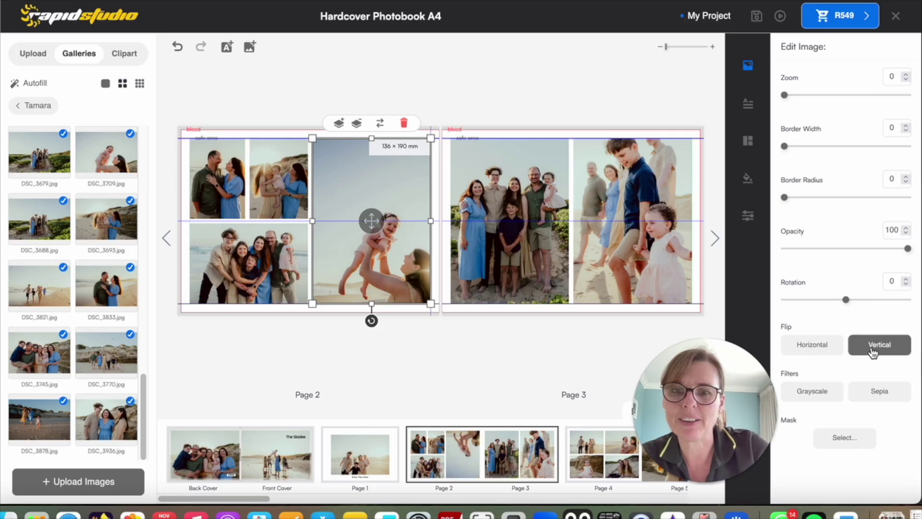
left_click(873, 353)
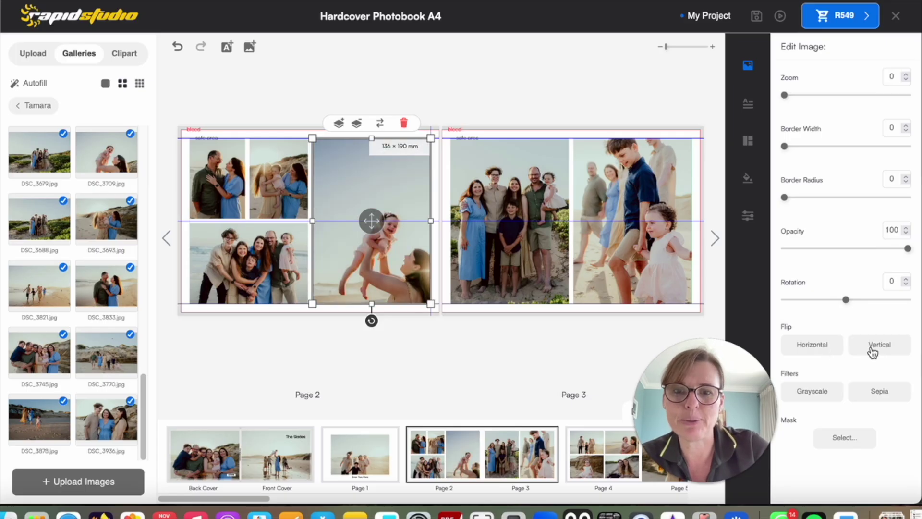
Try the horizontal flip and the Grayscale and Sepia filters on the large photo on page 2, turning each off again
left_click(826, 350)
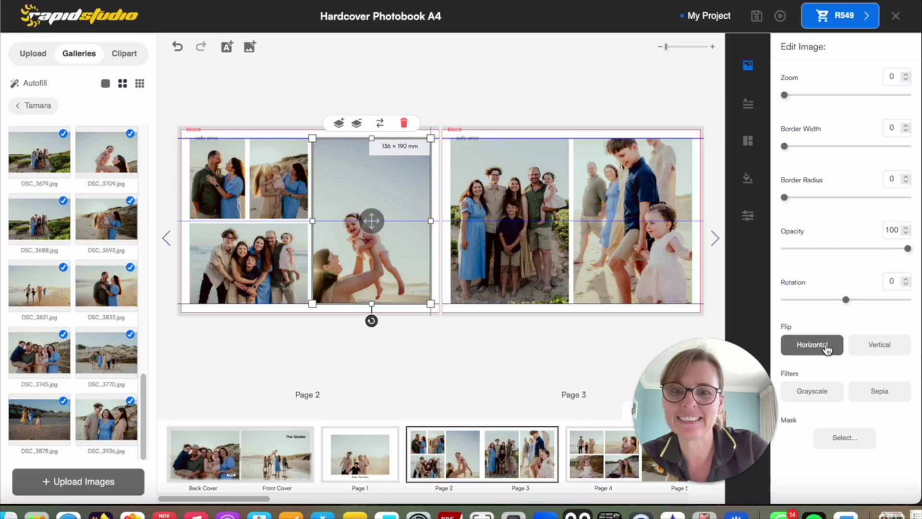
left_click(827, 350)
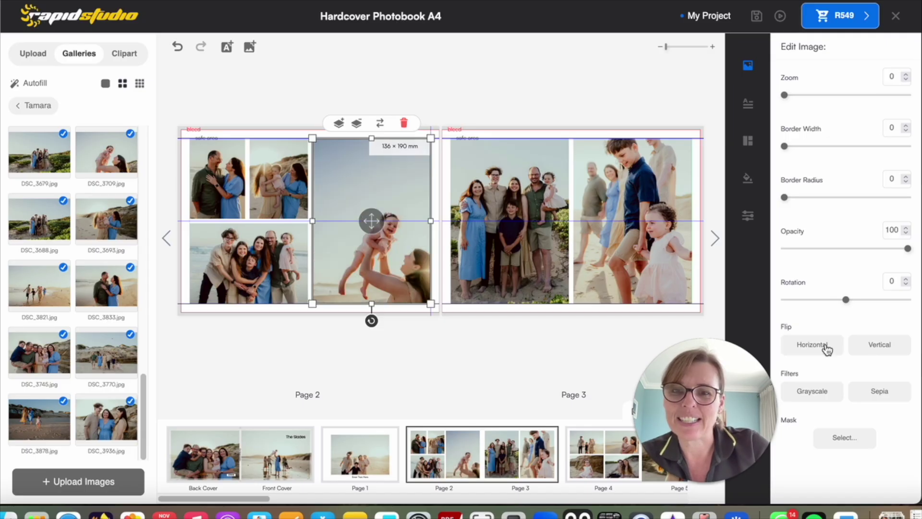
left_click(816, 394)
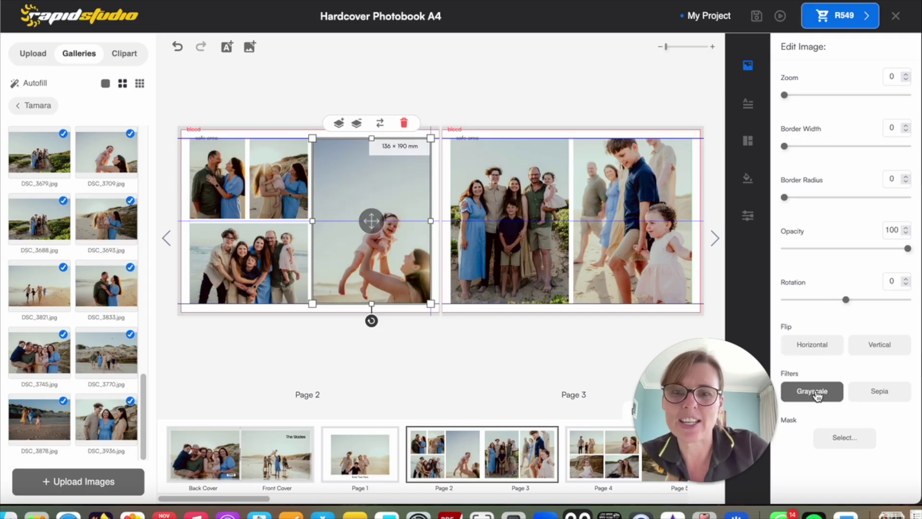
left_click(816, 393)
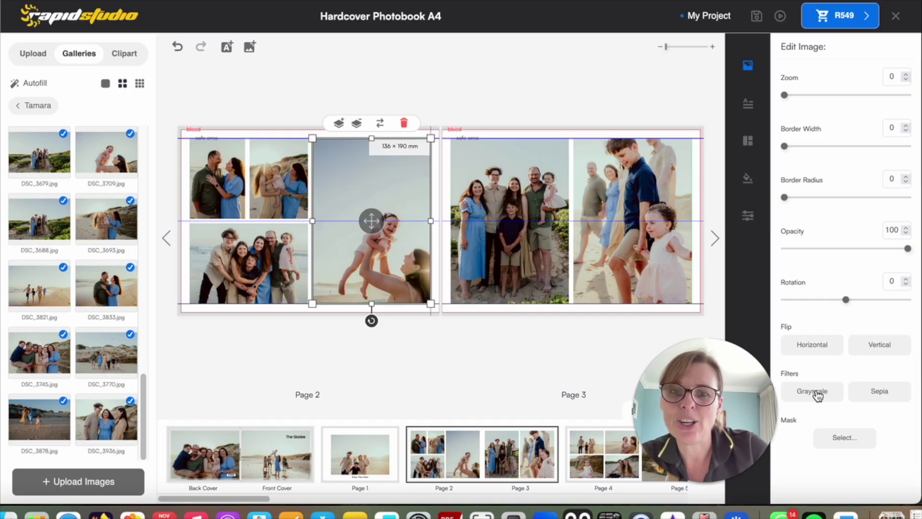
left_click(887, 400)
left_click(887, 400)
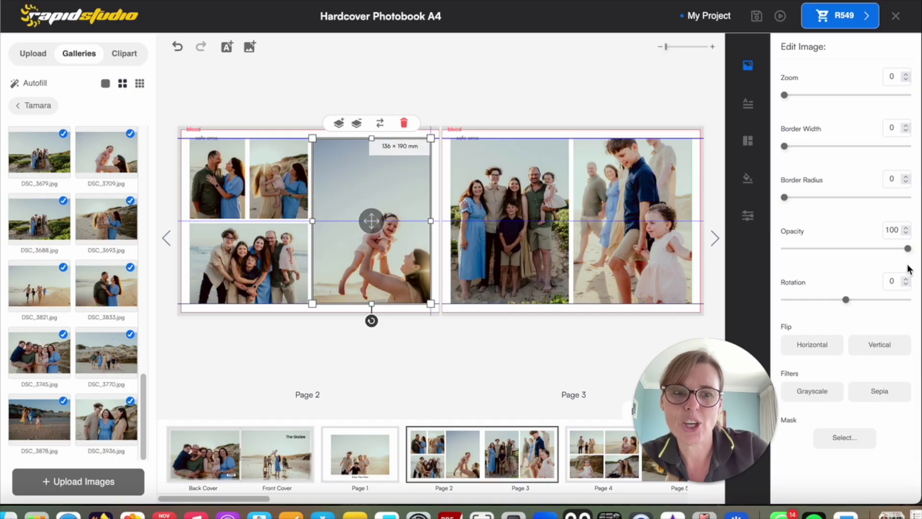
Try an opacity of 41 and a rotation of about 4 degrees on page 2's large photo, and undo the last change
left_click_drag(911, 252, 818, 255)
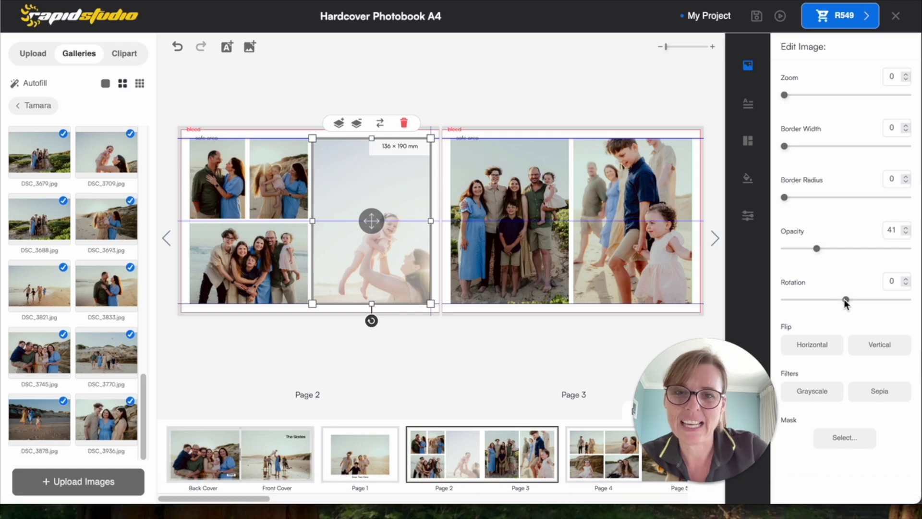
mouse_move(846, 304)
left_mouse_down()
mouse_move(864, 304)
mouse_move(849, 303)
left_mouse_up()
mouse_move(364, 322)
left_mouse_down()
mouse_move(373, 319)
mouse_move(362, 319)
left_mouse_up()
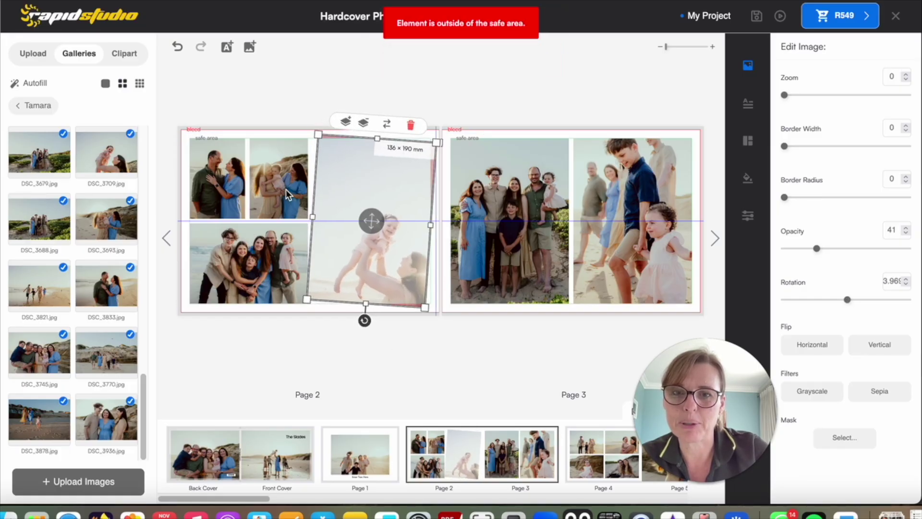
left_click(178, 48)
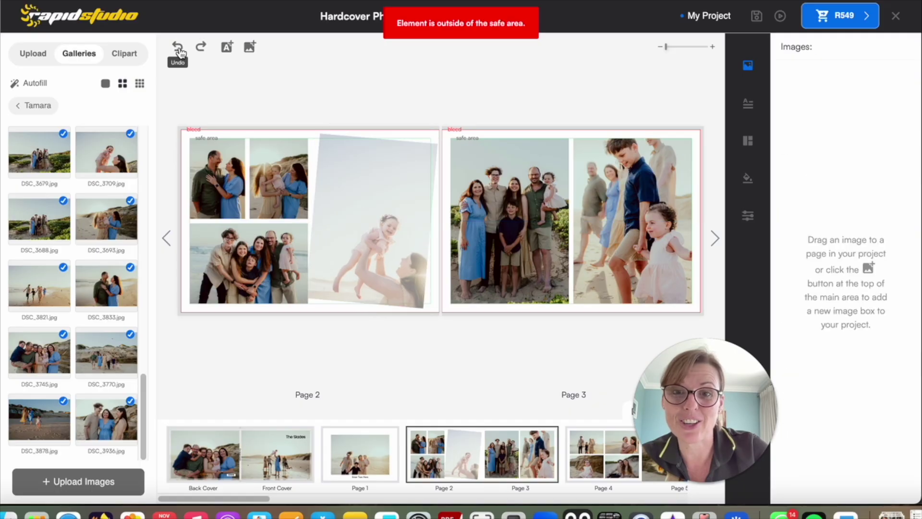
left_click(179, 49)
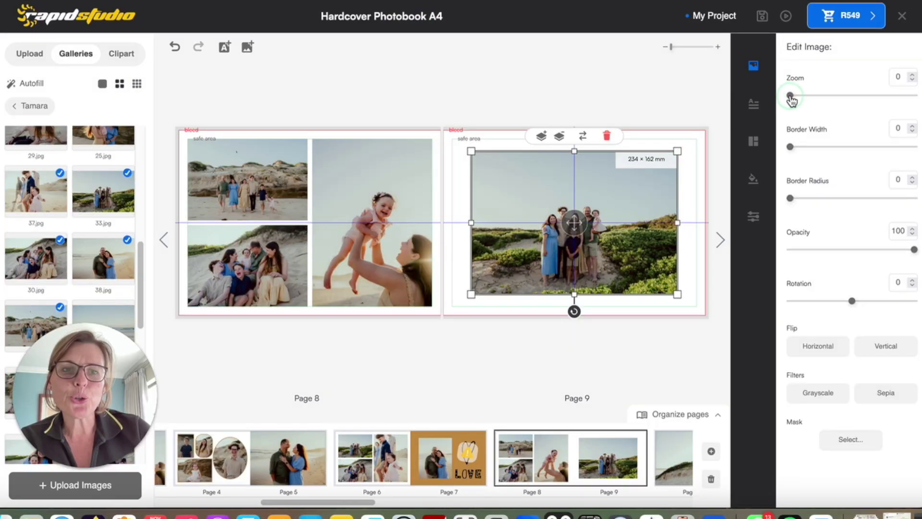
Zoom the photo on page 9 to 88.25 and read its low-resolution warning
left_click_drag(791, 99, 846, 101)
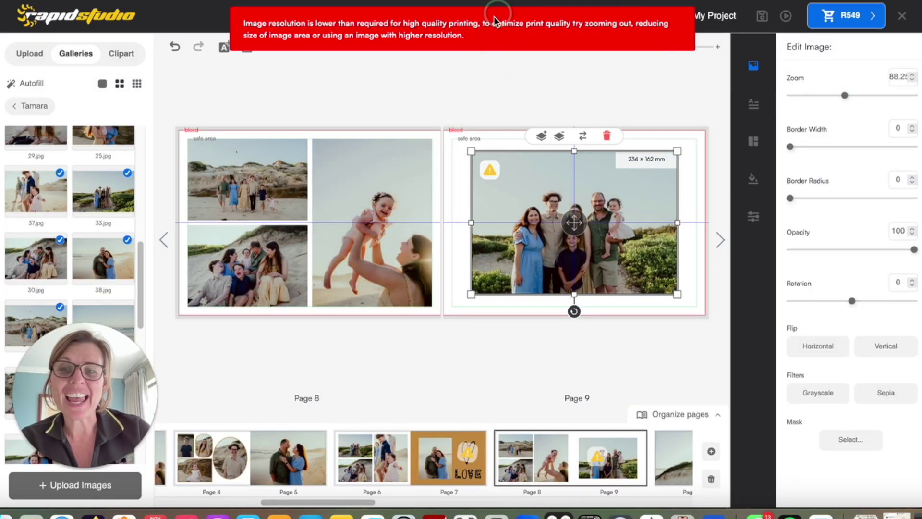
mouse_move(490, 169)
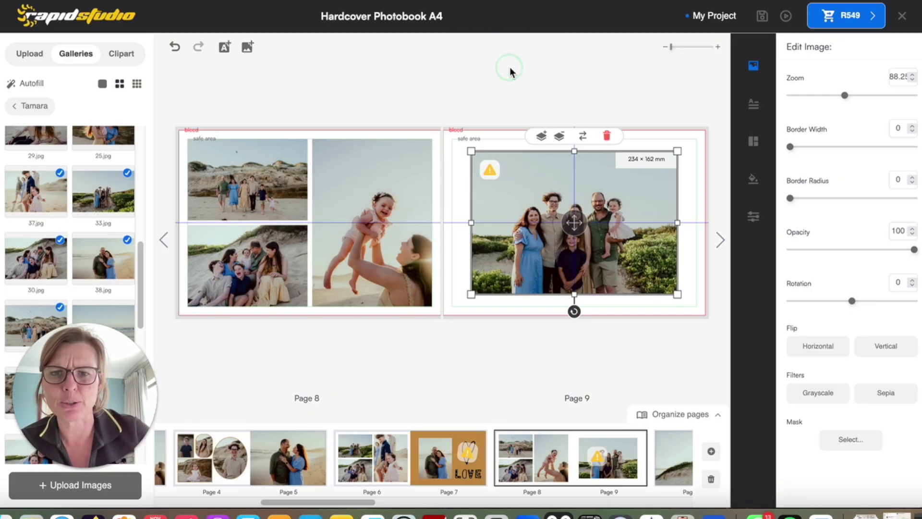
left_click(488, 172)
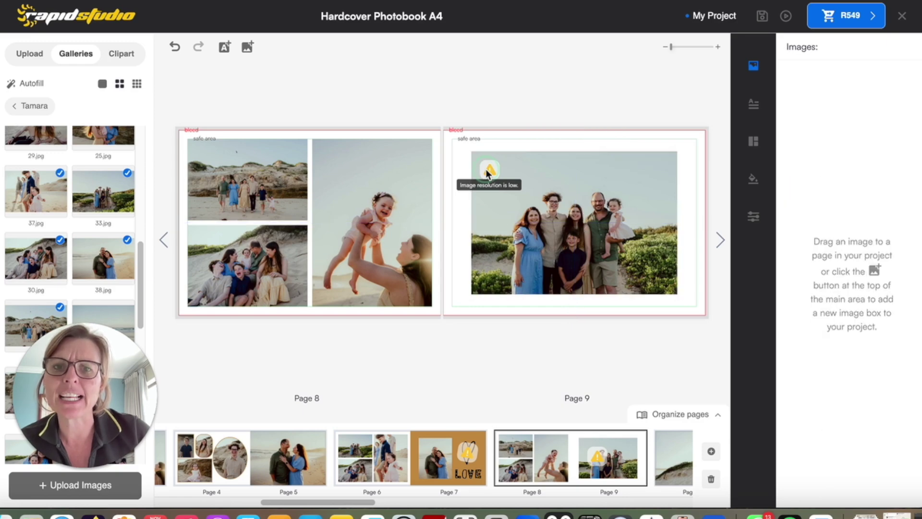
left_click(490, 171)
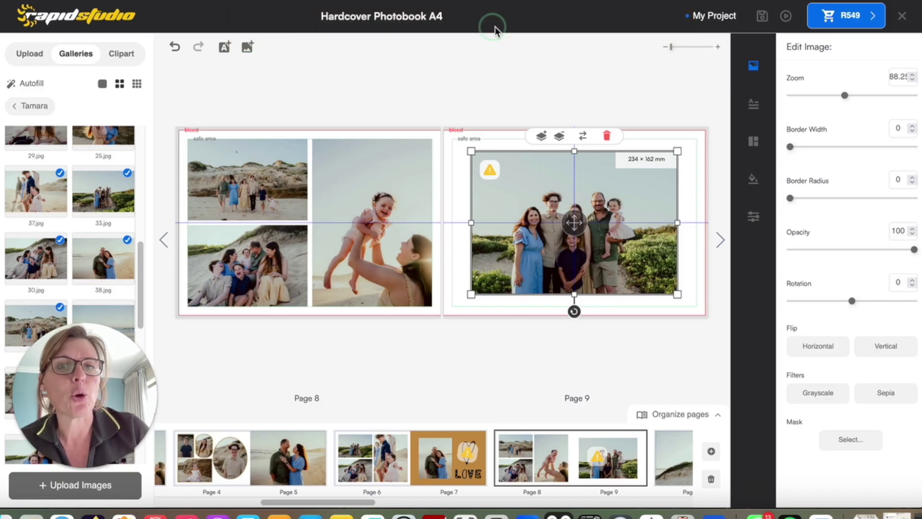
left_click(492, 149)
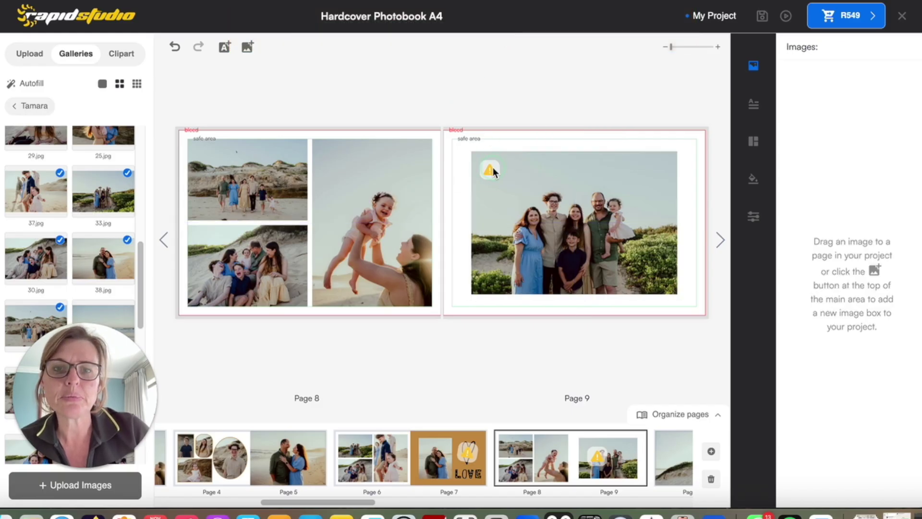
left_click(493, 168)
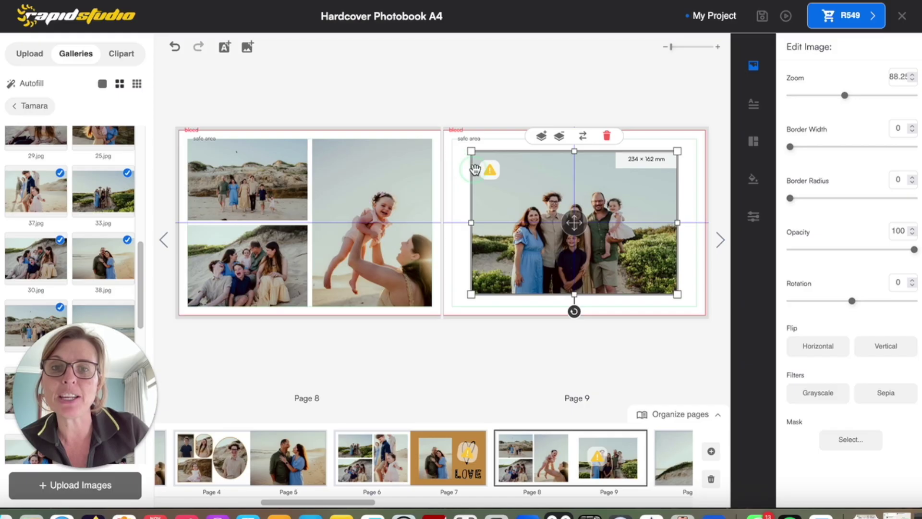
left_click(491, 174)
left_click(483, 171)
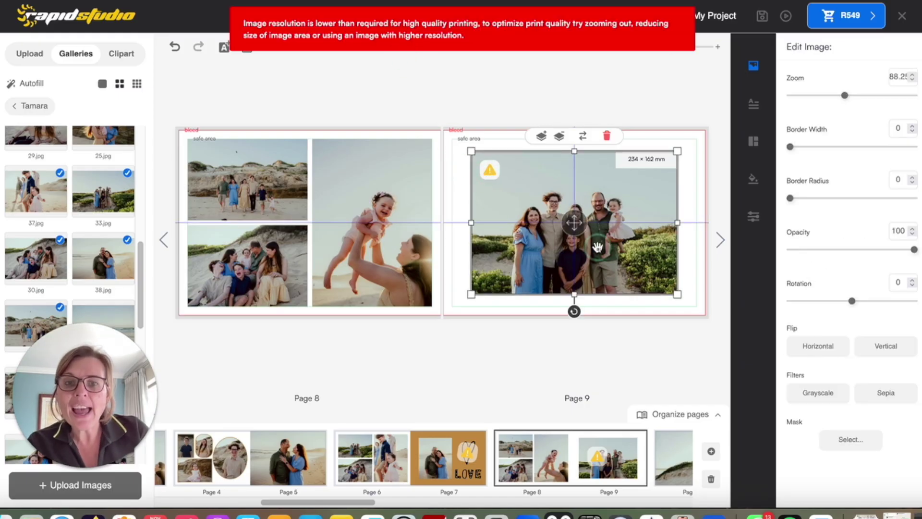
Reduce the page 9 photo's zoom to 68 and shift the picture upward in its frame to centre the family
left_click_drag(575, 221, 576, 205)
mouse_move(493, 182)
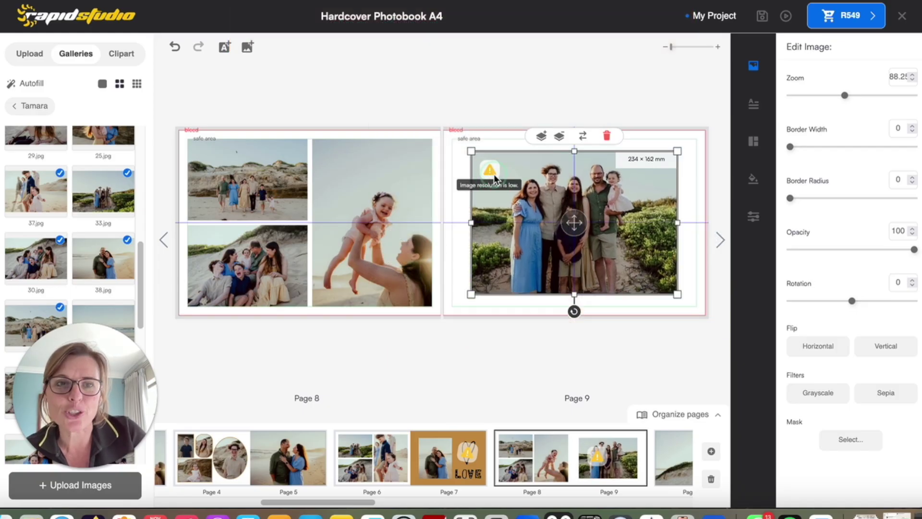
left_click_drag(848, 96, 832, 95)
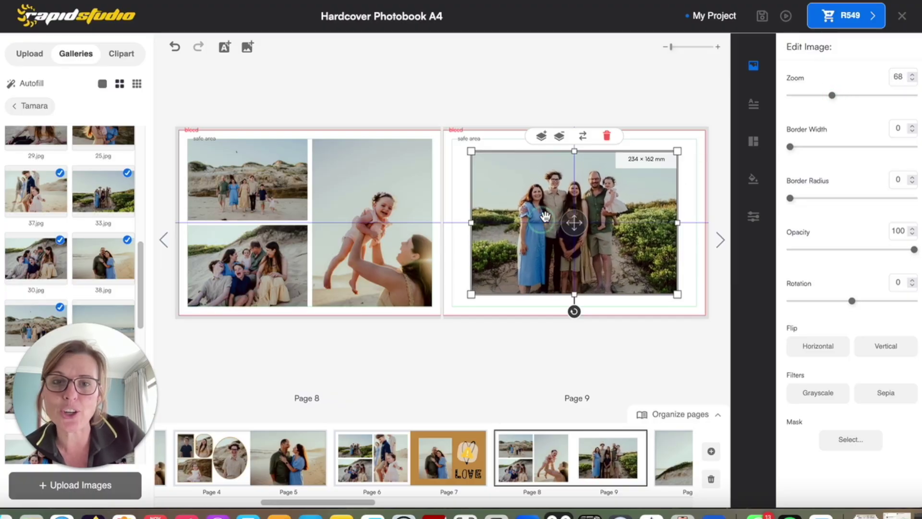
left_click_drag(574, 223, 574, 214)
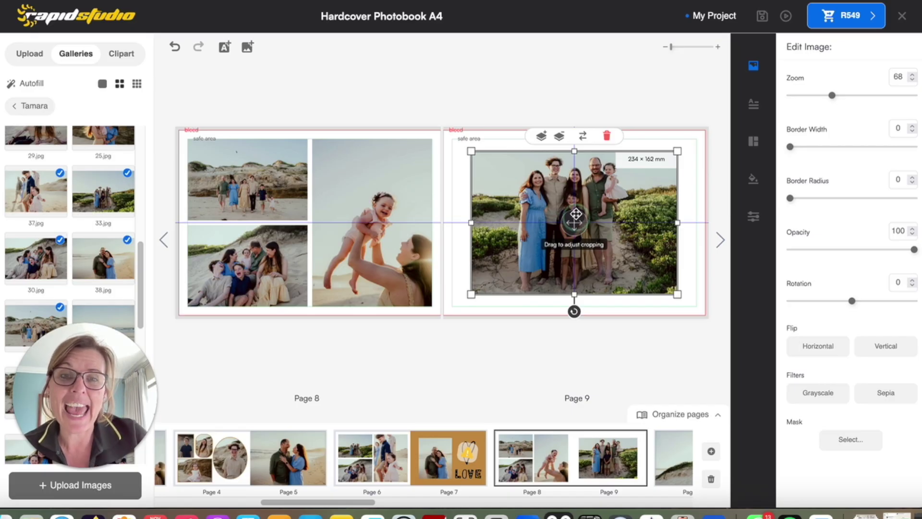
Shrink the photo frame on page 9 to about 90 × 131 mm
left_click_drag(675, 224, 570, 223)
left_click_drag(574, 307, 552, 268)
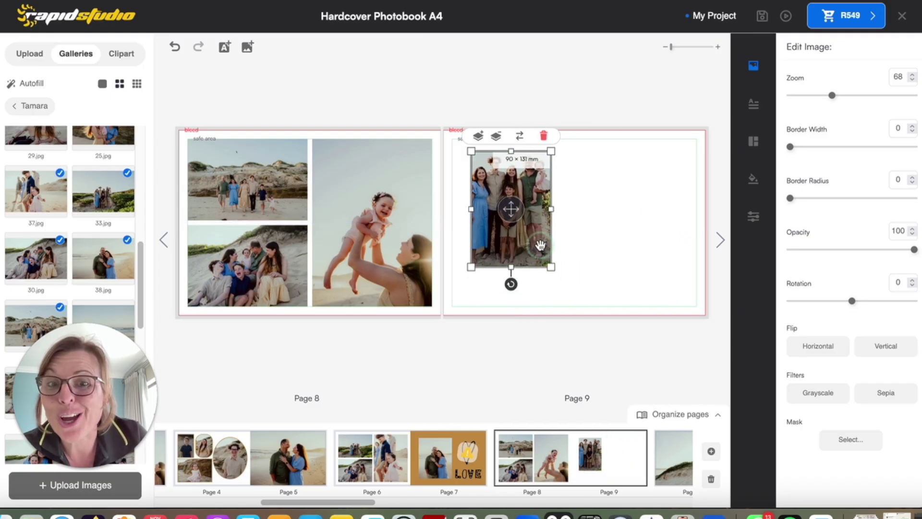
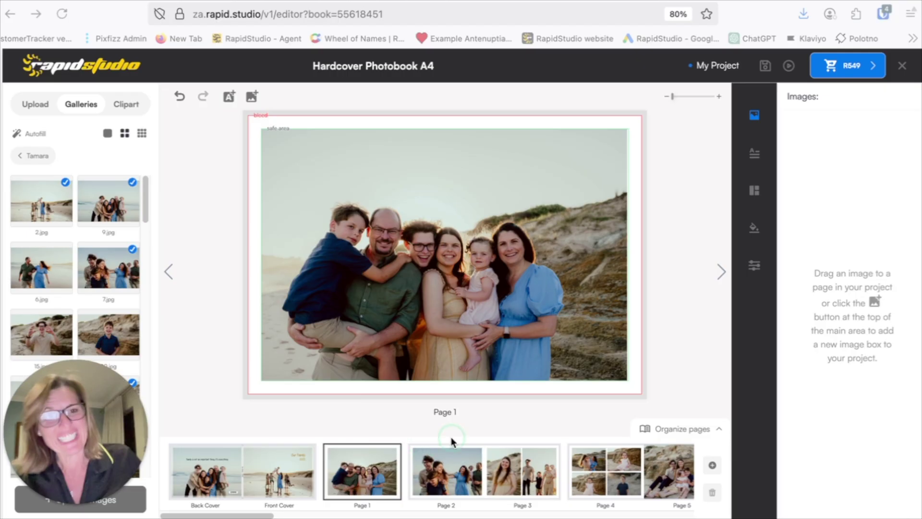
Browse the page layout categories and examine the layouts offered for 5+ images
left_click(756, 195)
left_click(899, 129)
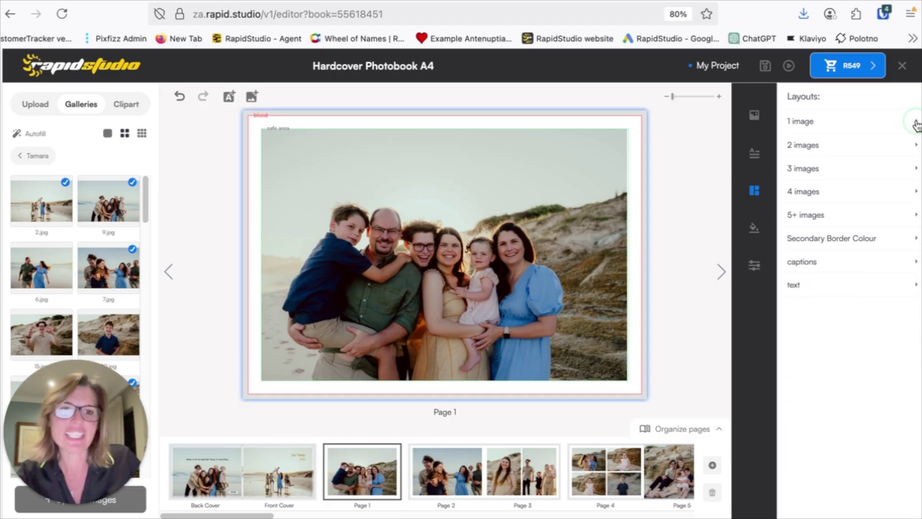
left_click(815, 126)
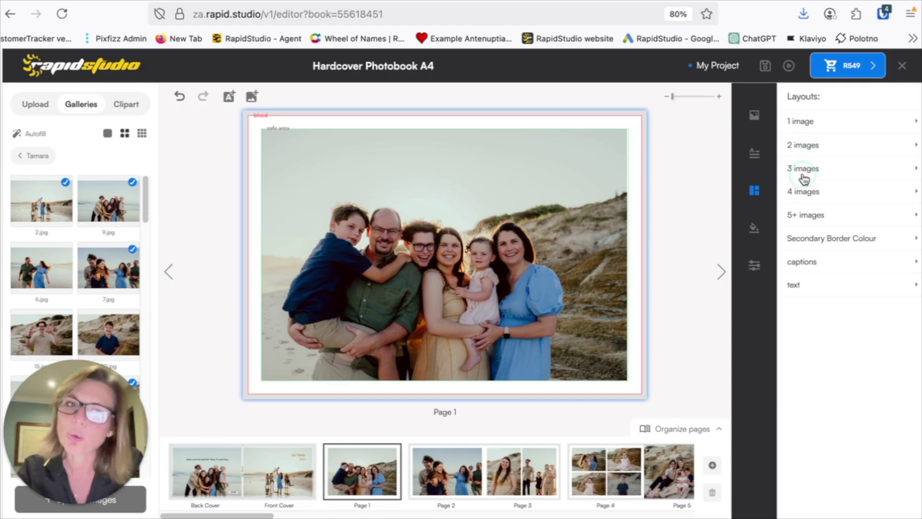
left_click(807, 217)
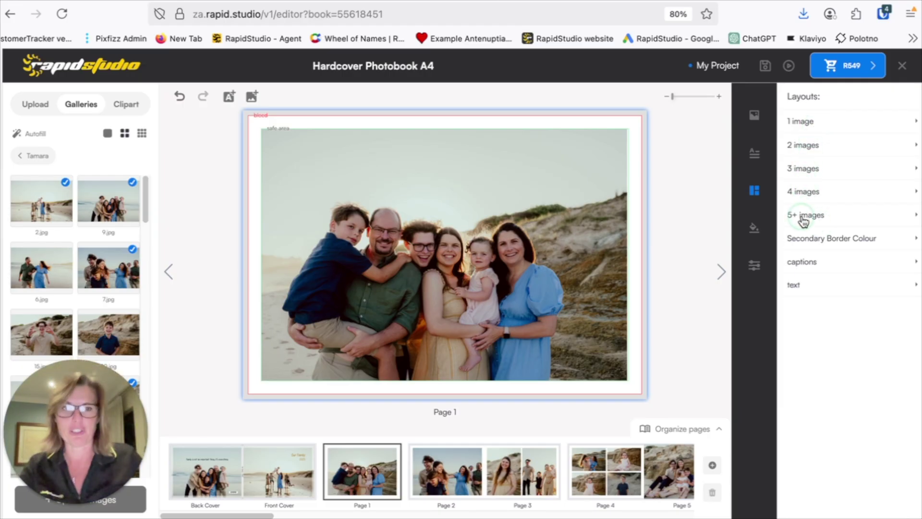
left_click(813, 216)
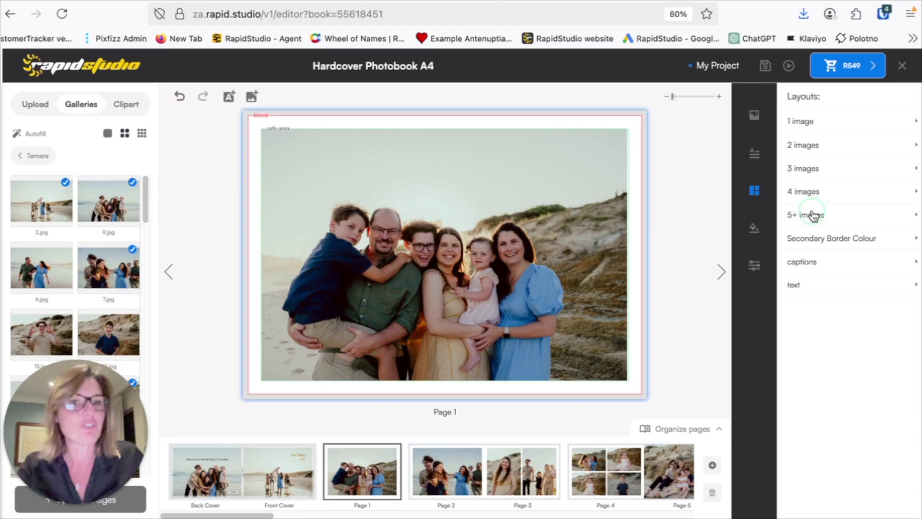
left_click(827, 319)
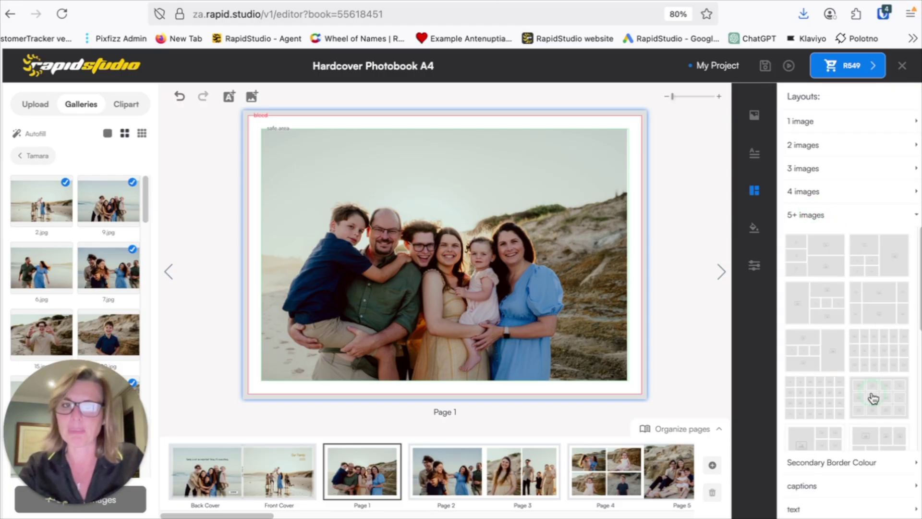
scroll(858, 354, "down", 3)
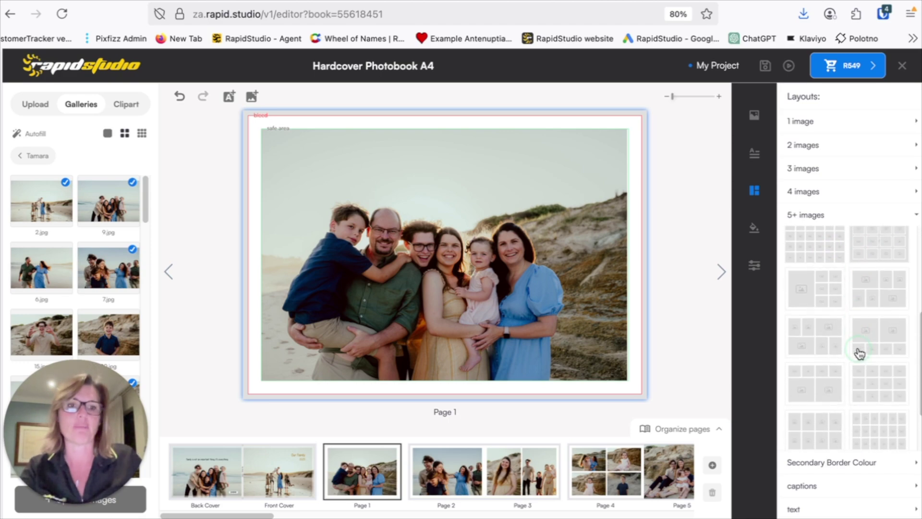
scroll(860, 354, "up", 2)
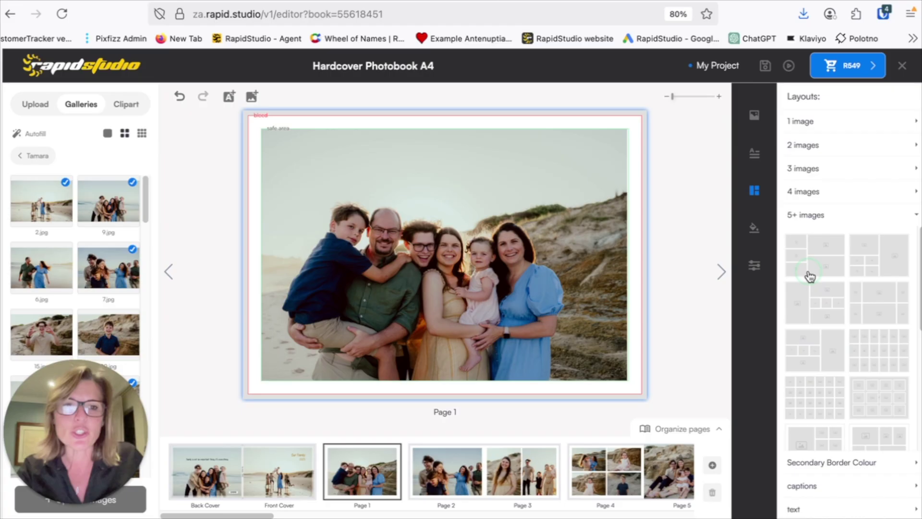
scroll(832, 345, "down", 2)
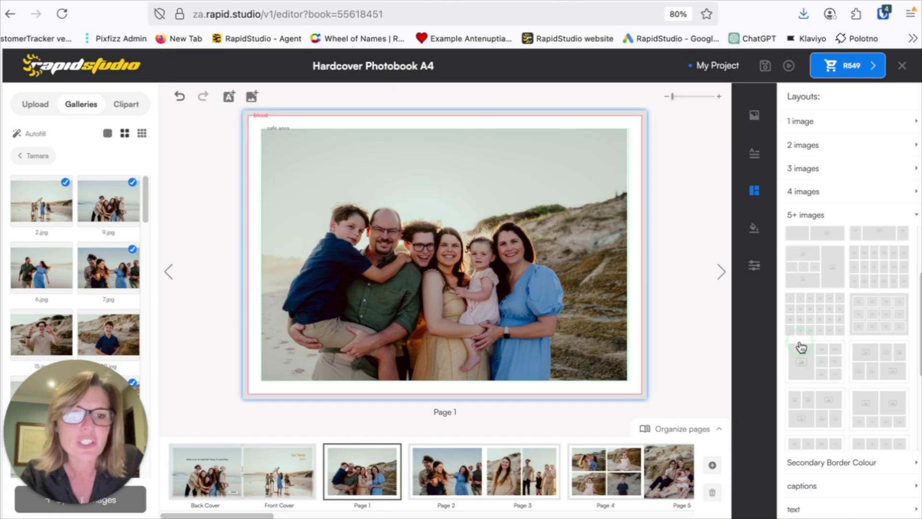
scroll(824, 369, "up", 3)
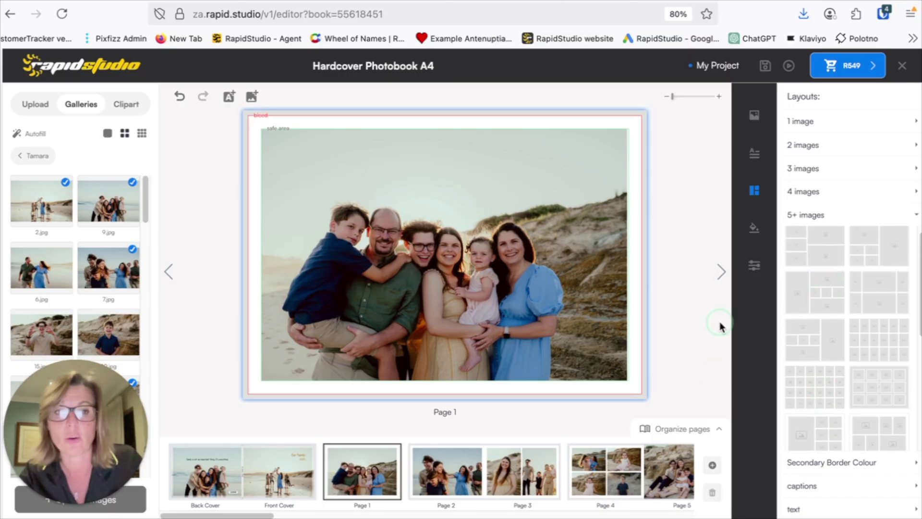
Go to pages 8 and 9 and give page 8 the 5+ images layout with one tall photo beside a wide photo above four small ones
left_click(607, 469)
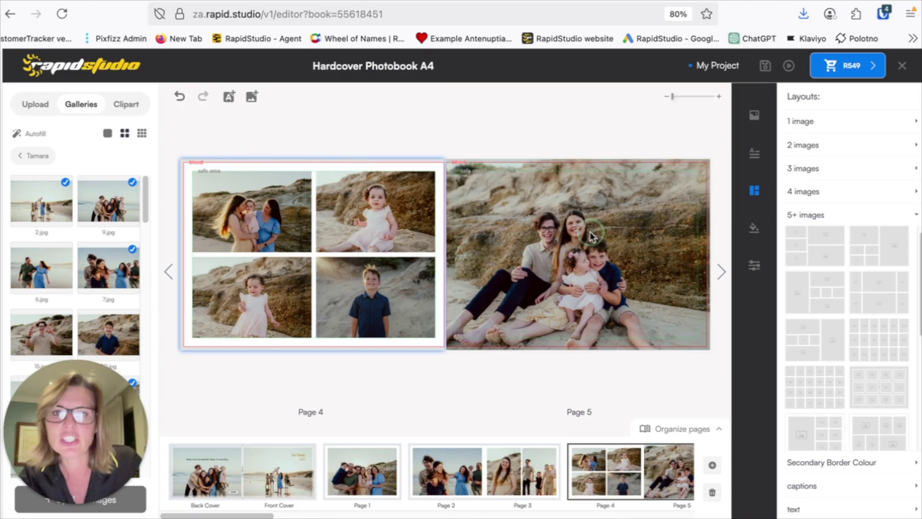
left_click(724, 273)
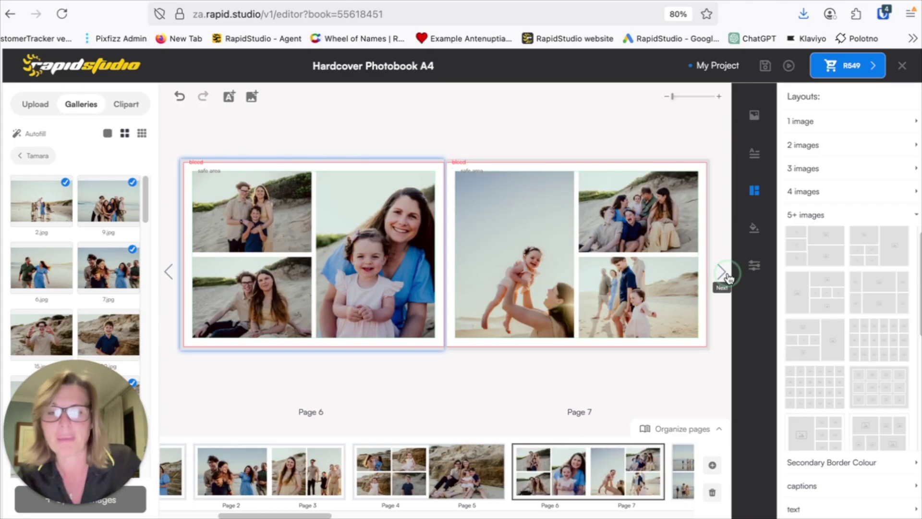
left_click(726, 274)
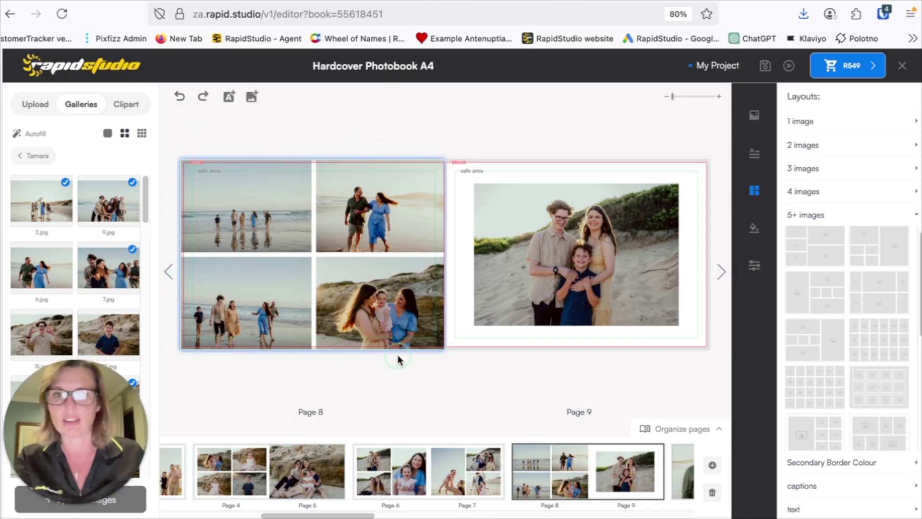
left_click(824, 295)
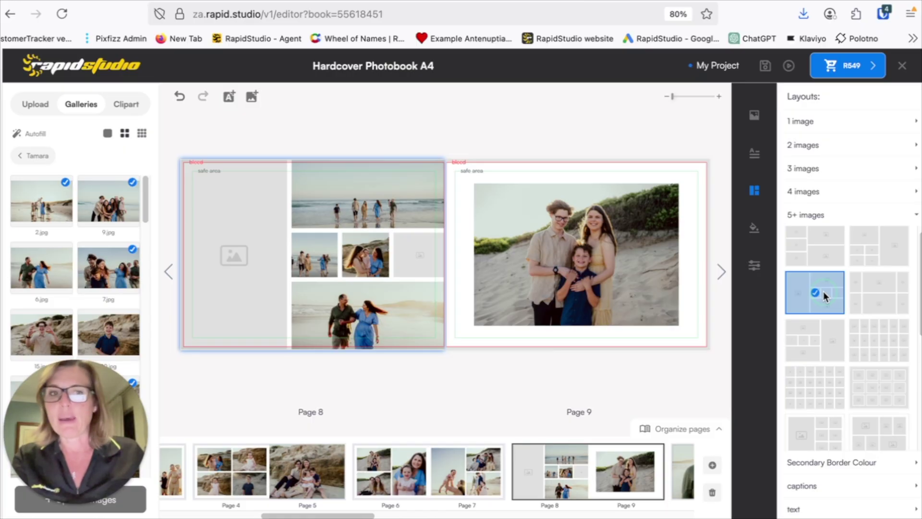
left_click(875, 255)
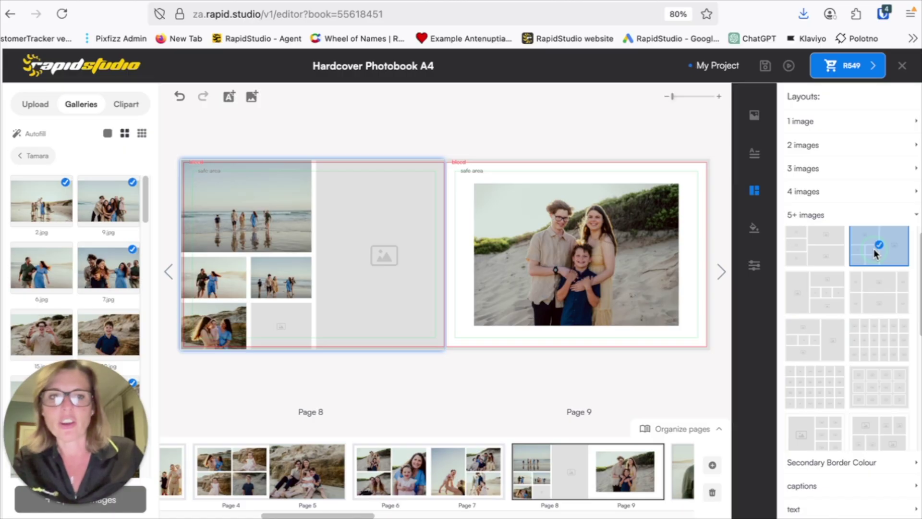
Fill page 8's empty tall frame with 20.jpg, the boy in the navy shirt, and open the 4 images layouts
left_click(110, 296)
left_click_drag(110, 297, 343, 254)
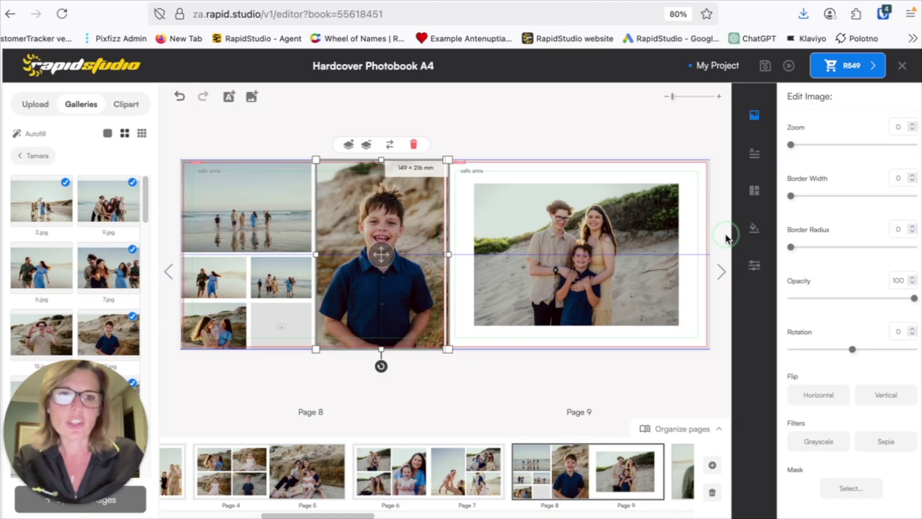
left_click(754, 194)
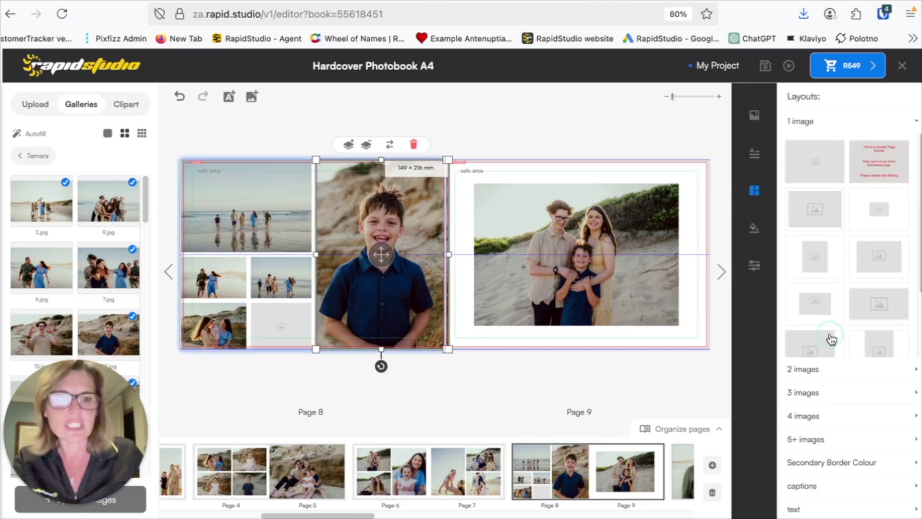
left_click(815, 417)
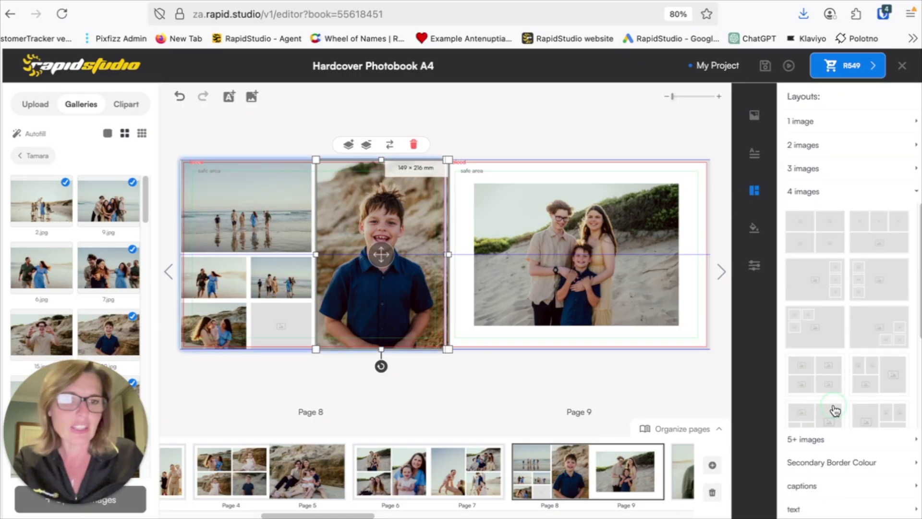
left_click(876, 380)
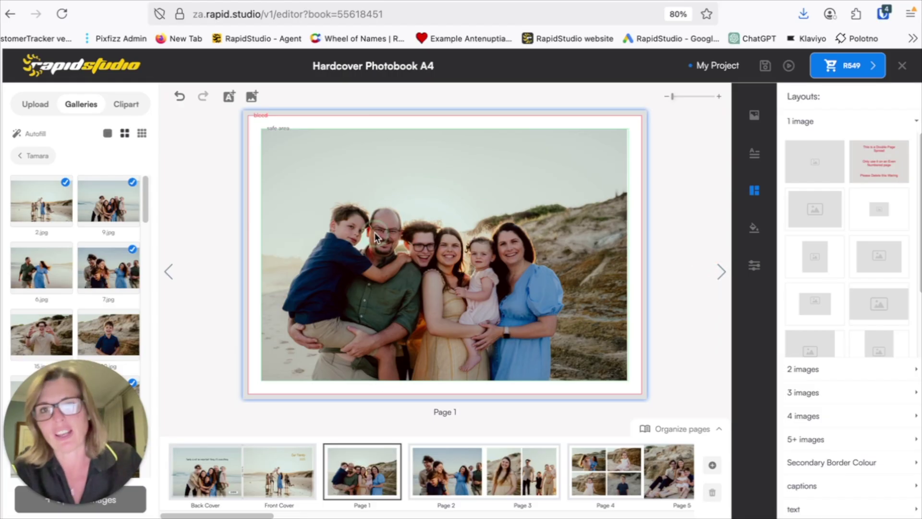
Go to pages 2 and 3 and give page 2 the 4 images layout with two small frames above a wide one beside a tall one
left_click(721, 271)
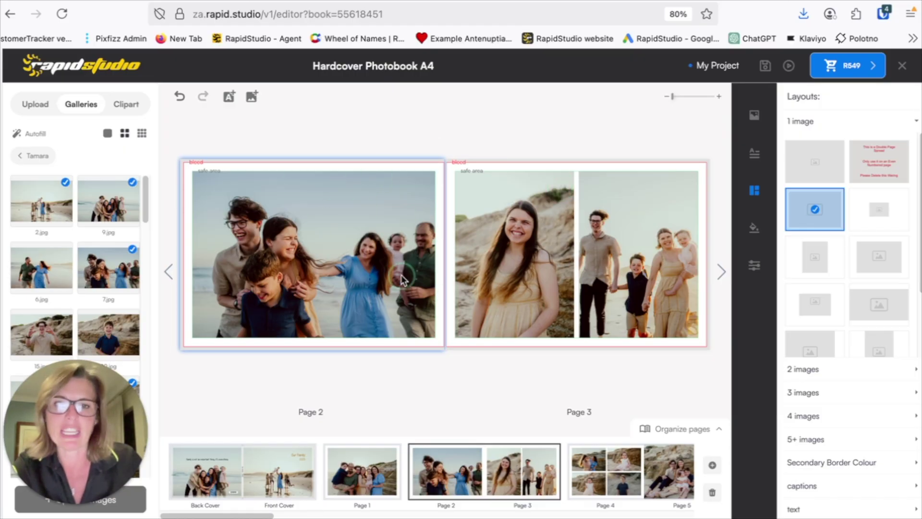
left_click(810, 416)
scroll(839, 387, "down", 3)
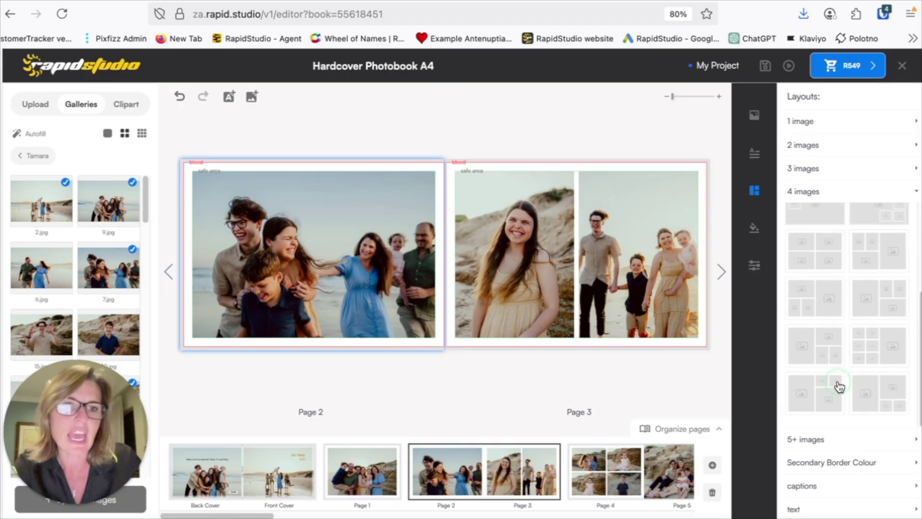
left_click(883, 254)
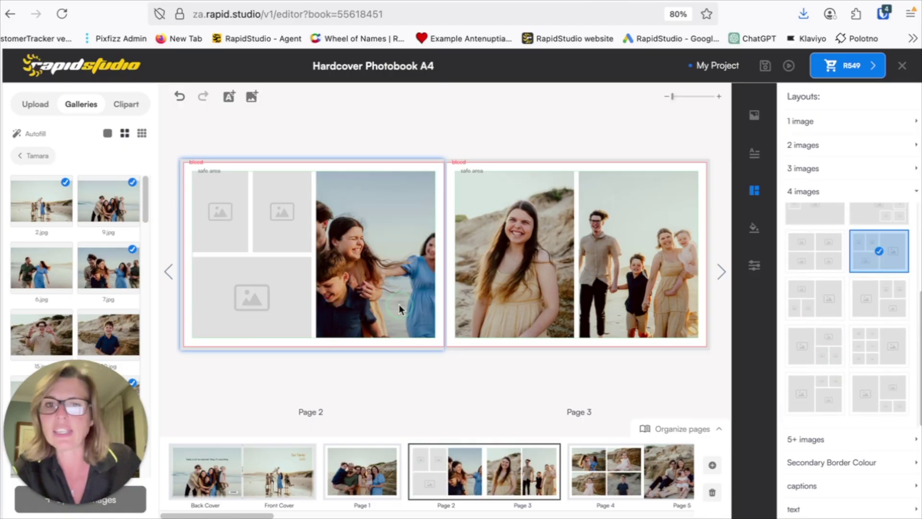
Fill page 2 with 12.jpg and 20.jpg in the small frames, 22.jpg in the wide frame and 15.jpg in the tall frame
left_click_drag(123, 336, 280, 222)
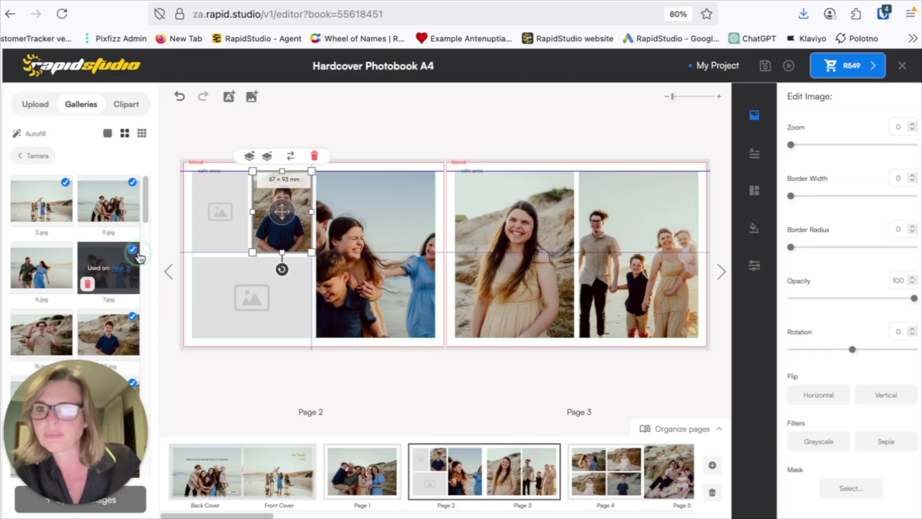
left_click_drag(41, 331, 375, 240)
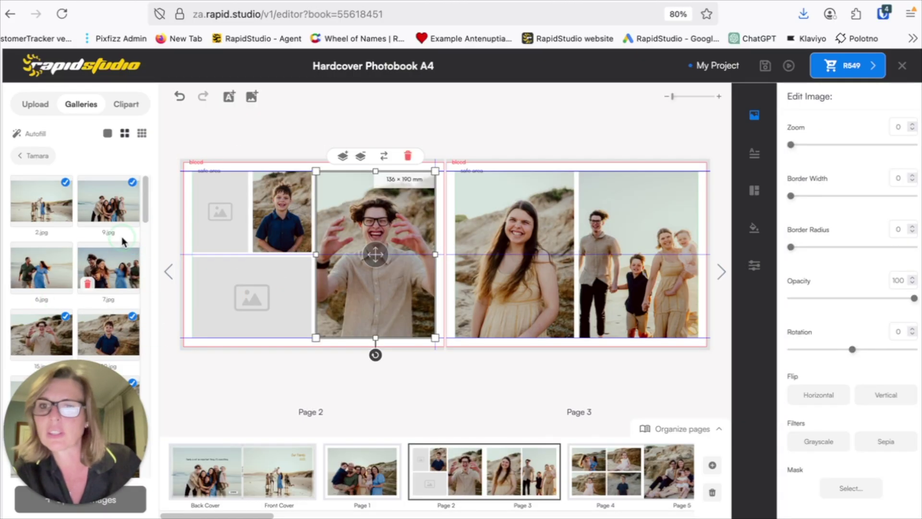
scroll(122, 247, "down", 3)
left_click_drag(108, 219, 220, 212)
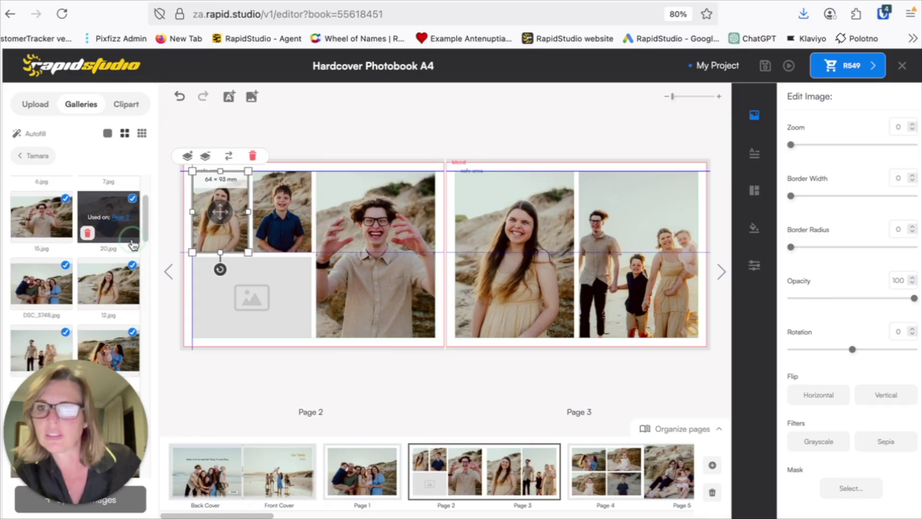
scroll(133, 246, "down", 3)
left_click_drag(41, 240, 251, 297)
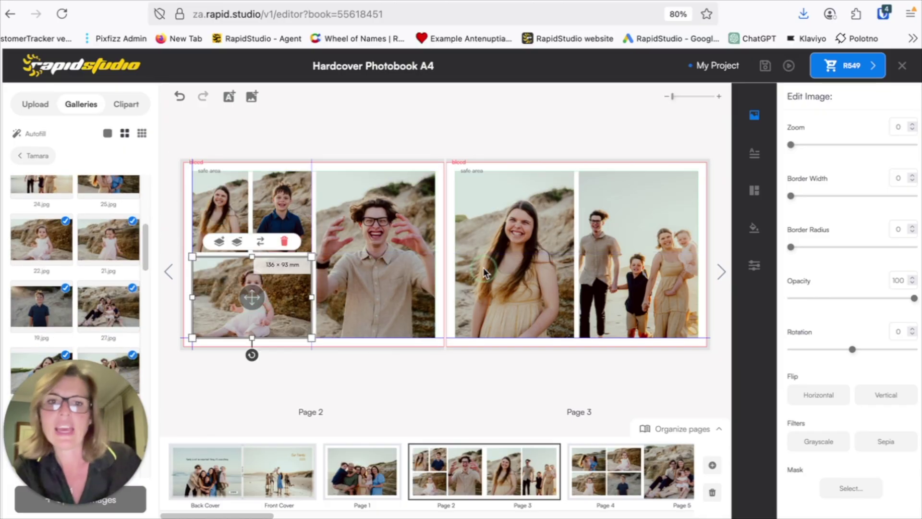
Give page 3 the 1 image layout that fills the safe area and place 6.jpg, the walking couple, in it
left_click(502, 168)
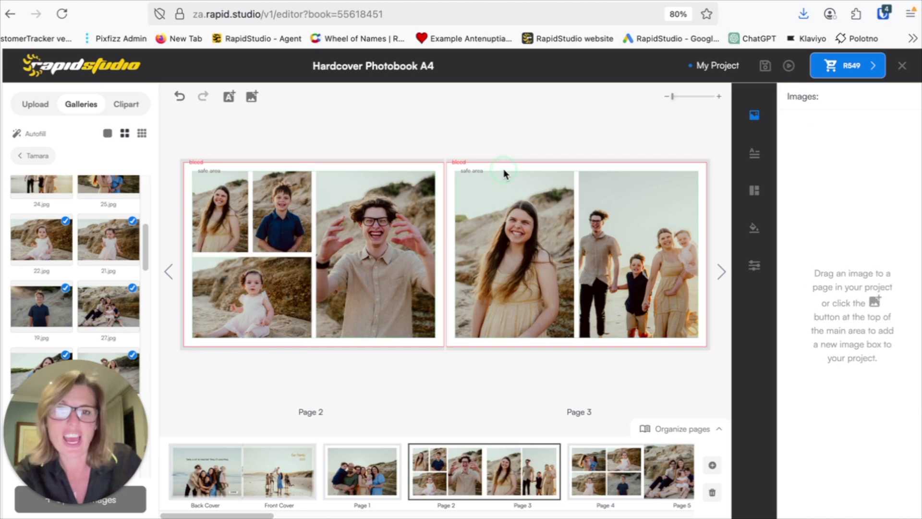
left_click(519, 185)
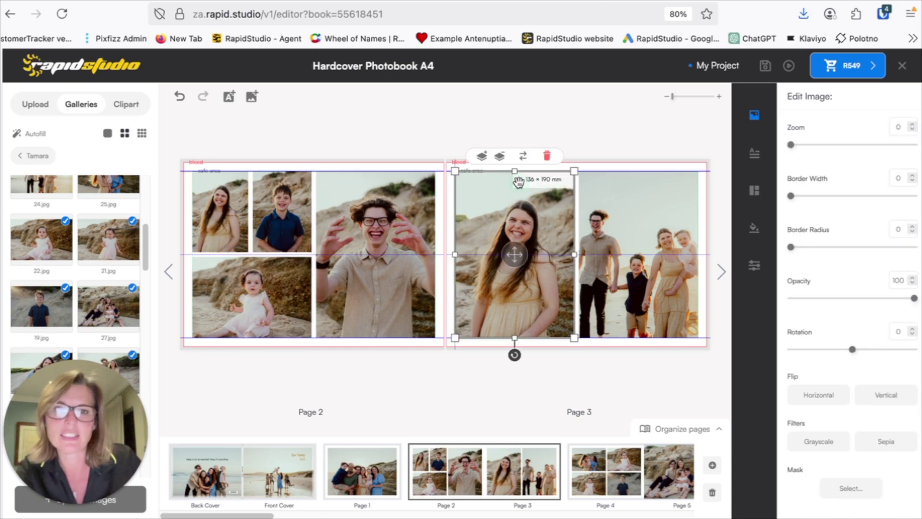
left_click(745, 195)
left_click(746, 195)
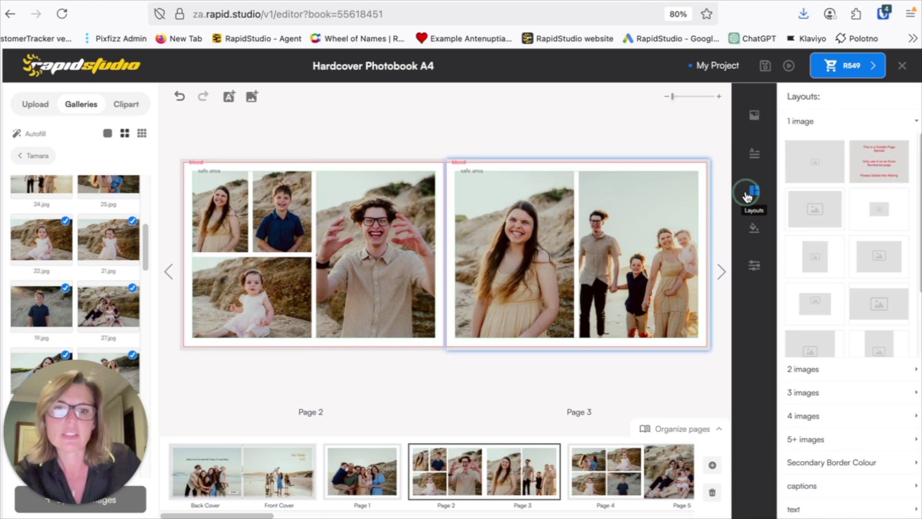
left_click(815, 210)
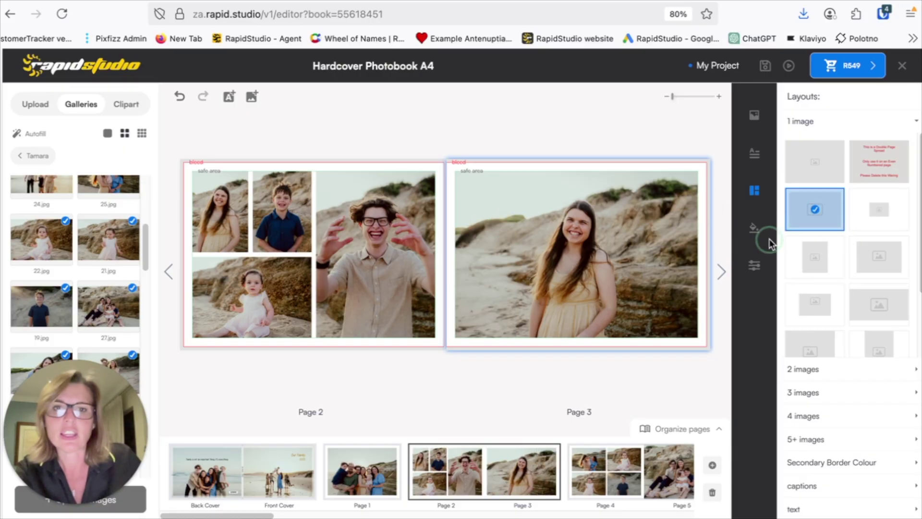
left_click_drag(146, 258, 146, 206)
left_click_drag(51, 270, 578, 267)
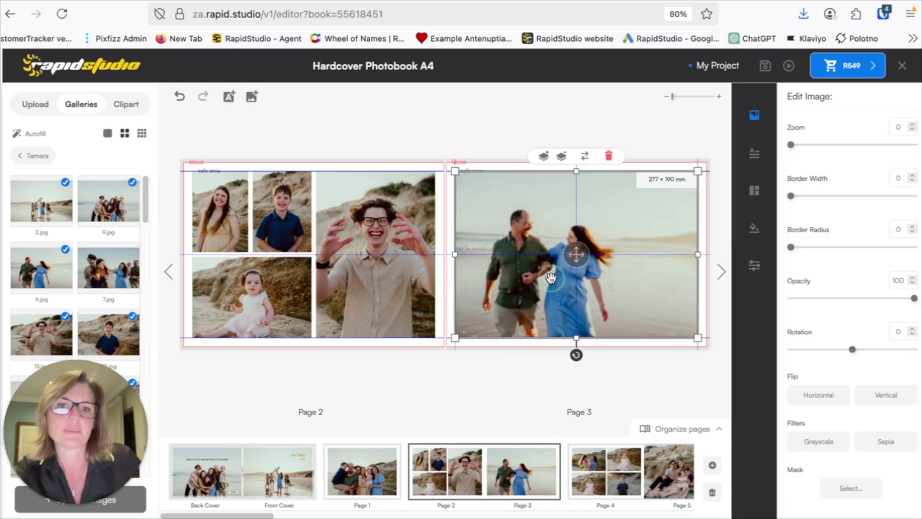
Preview the spread of pages 2 and 3 and change page 3 to the full-page 1 image layout
left_click(790, 67)
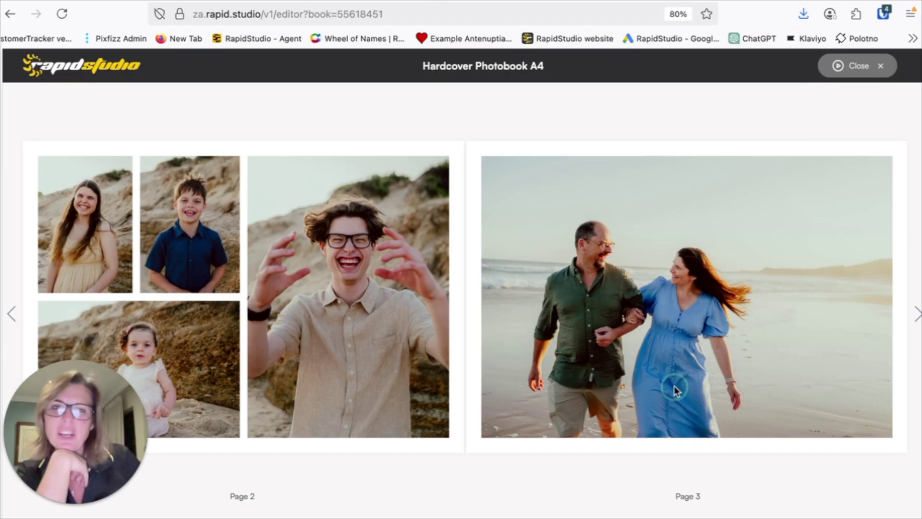
left_click(882, 66)
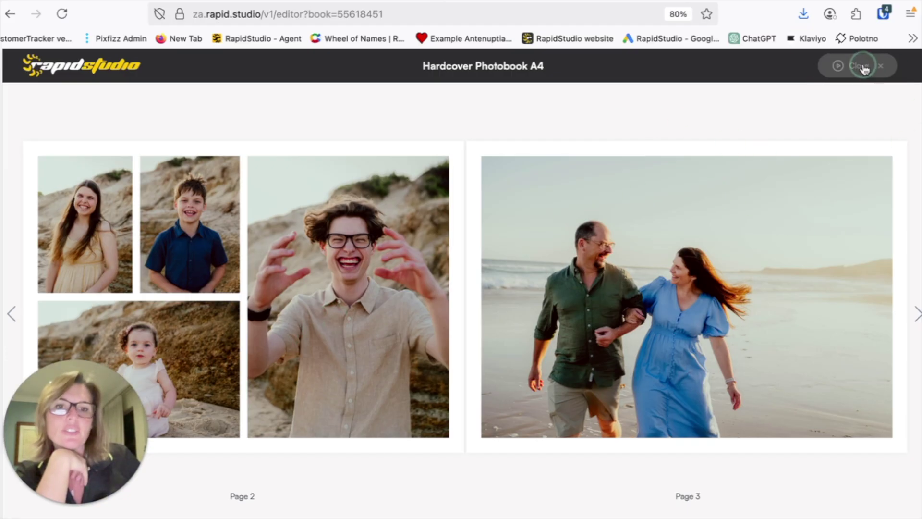
left_click(758, 192)
left_click(819, 158)
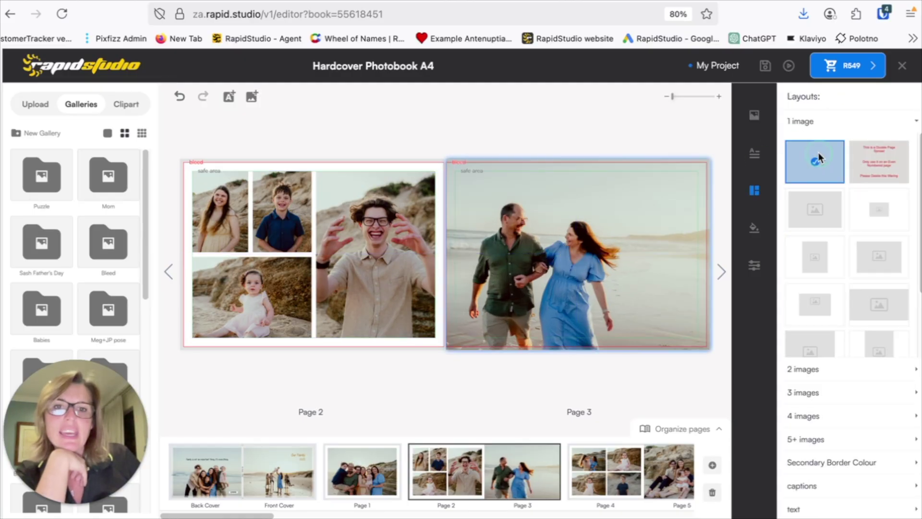
left_click(791, 67)
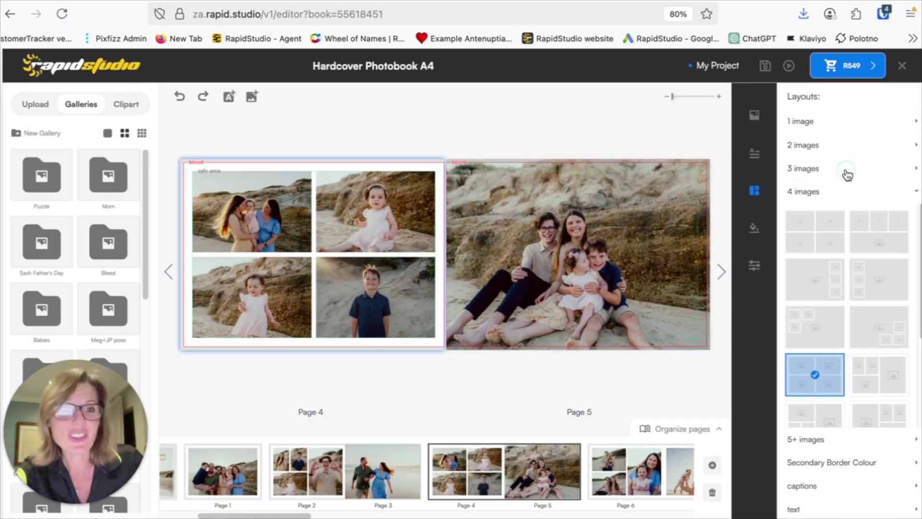
Give page 4 the 3 images layout with one tall photo beside two stacked ones
left_click(845, 169)
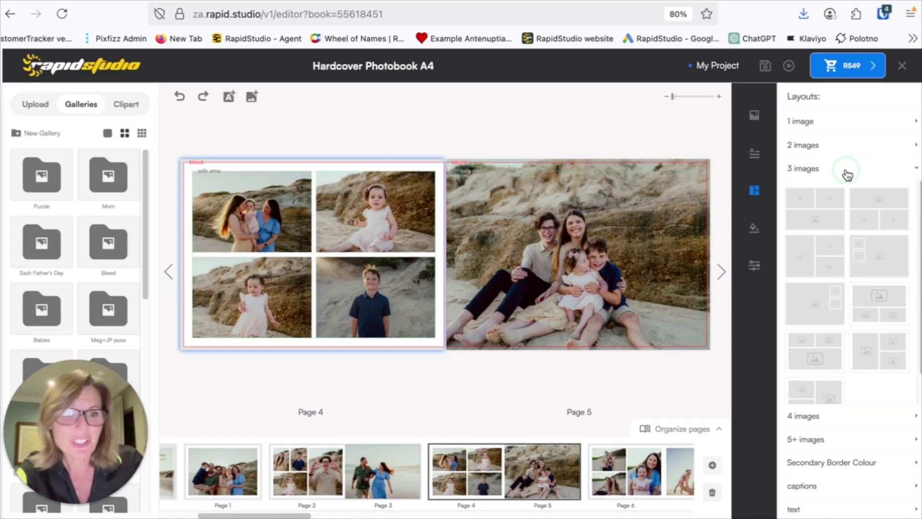
left_click(894, 360)
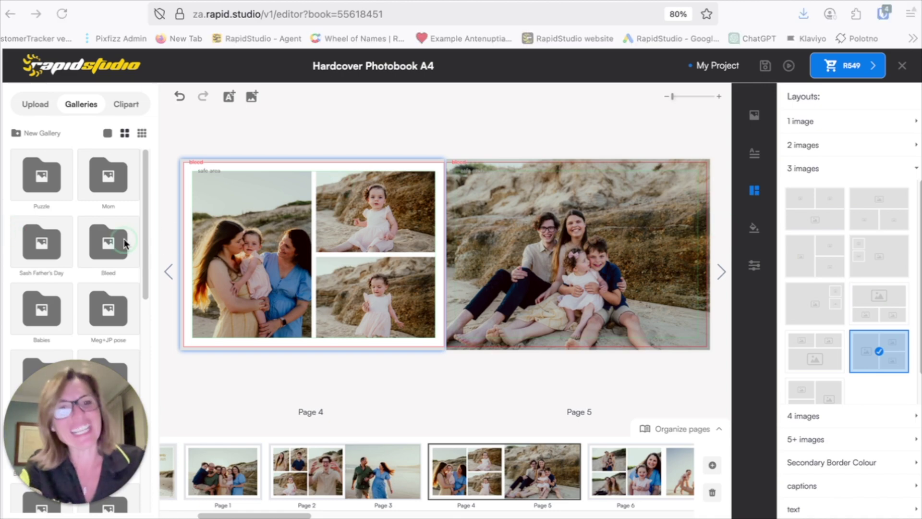
Apply the 1 image double page spread layout to page 4 and delete its red warning text
left_click(800, 123)
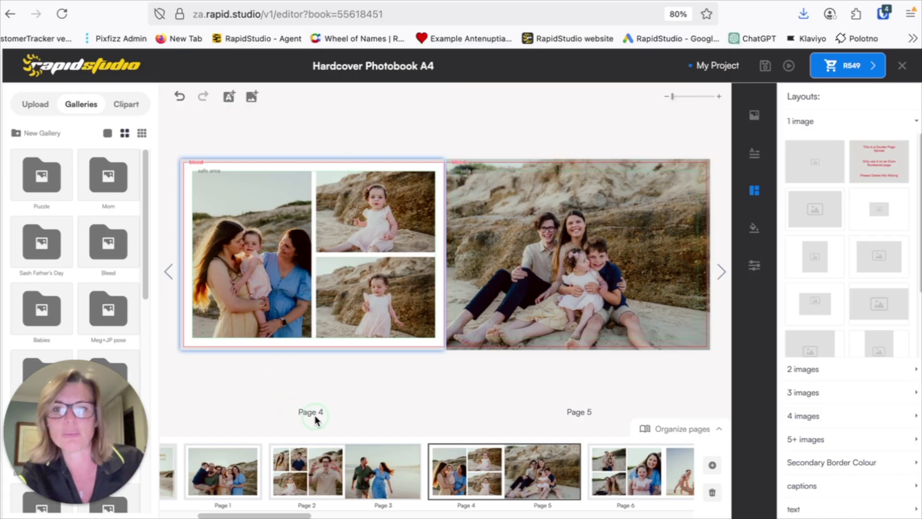
left_click(872, 166)
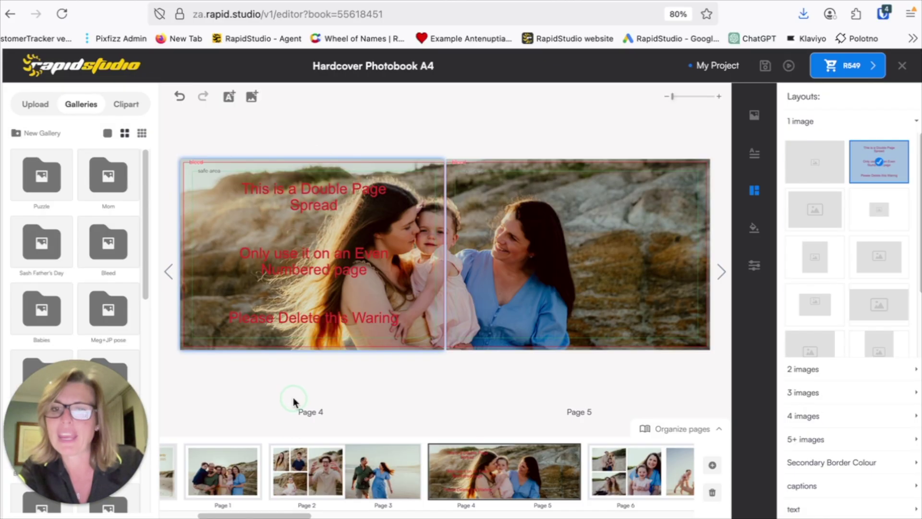
left_click(310, 254)
key("Delete")
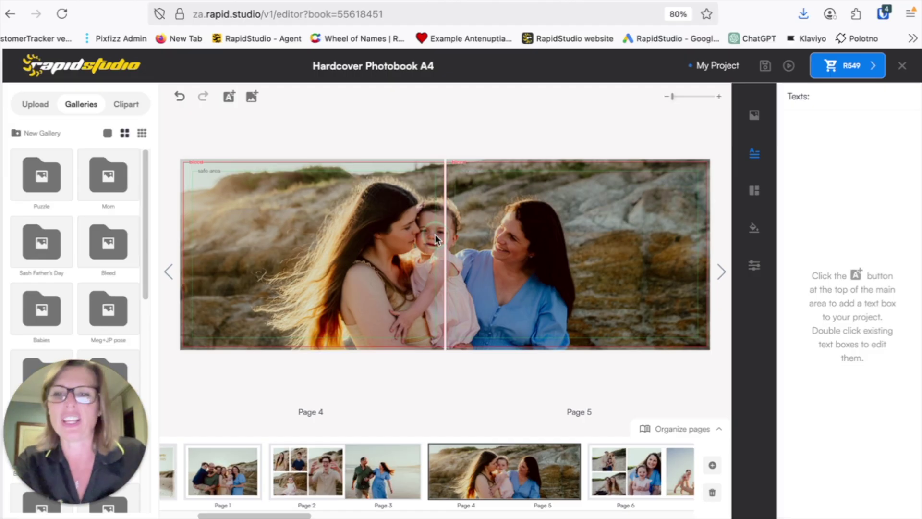
Reposition the double-page photo across pages 4 and 5 slightly and replace it with 24.jpg
left_click(447, 249)
mouse_move(444, 253)
left_mouse_down()
mouse_move(464, 255)
mouse_move(440, 261)
left_mouse_up()
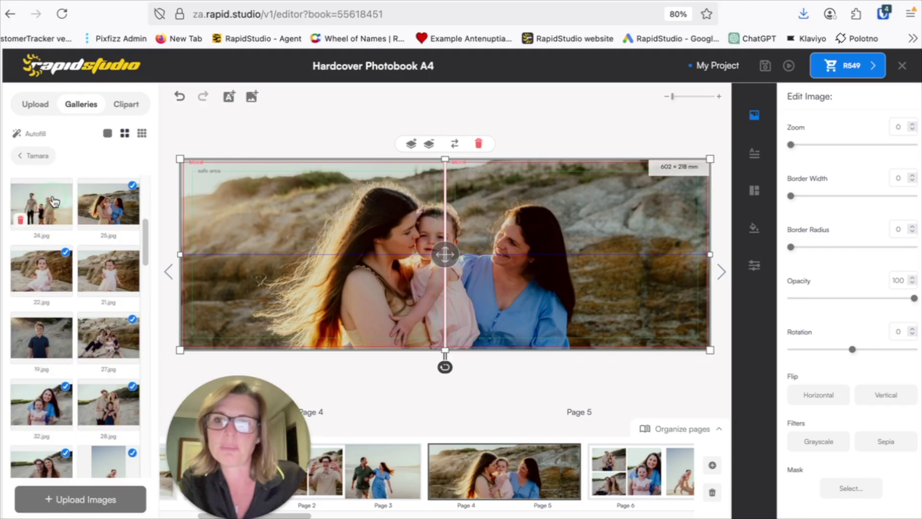
left_click_drag(55, 201, 281, 239)
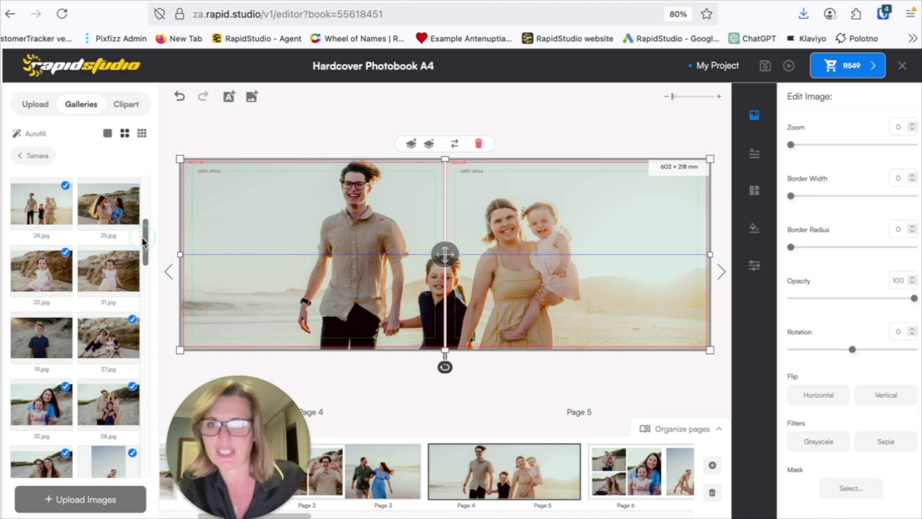
Replace the double-page photo with 45.jpg, set its zoom to 15.75 and position the family in the upper half, clear of the centre fold
scroll(35, 285, "down", 5)
left_click_drag(34, 285, 336, 289)
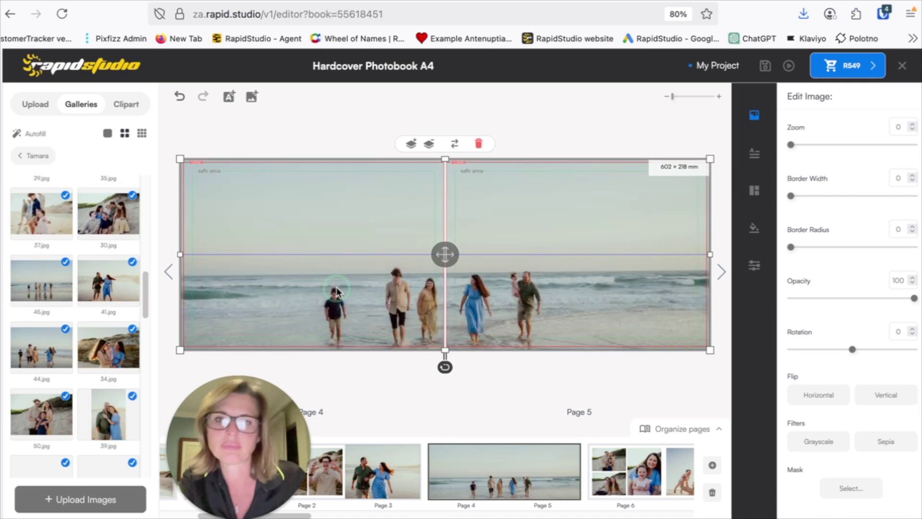
left_click_drag(437, 280, 448, 184)
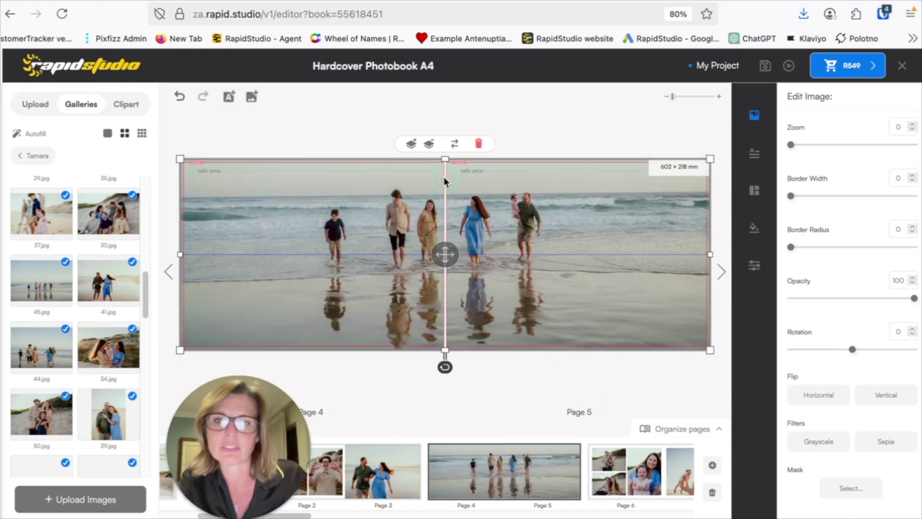
left_click_drag(790, 144, 802, 144)
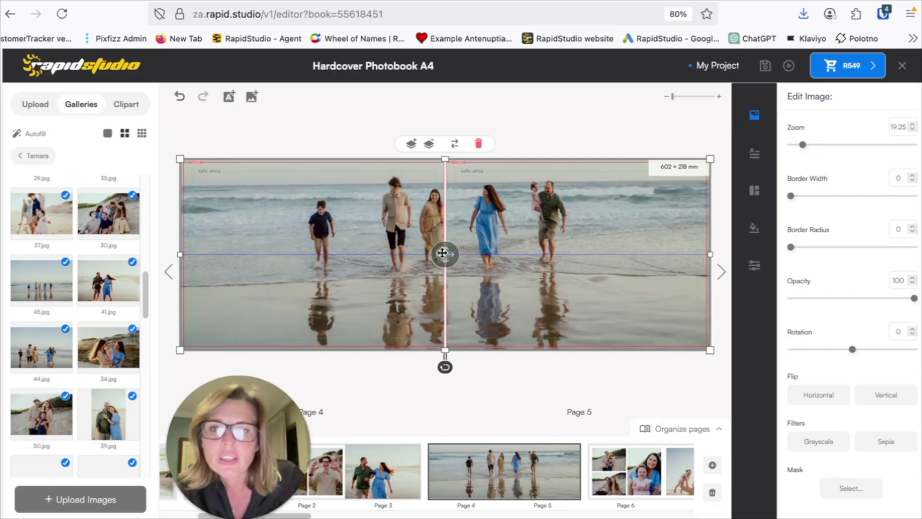
mouse_move(450, 255)
left_mouse_down()
mouse_move(434, 230)
mouse_move(444, 254)
left_mouse_up()
left_click_drag(803, 145, 800, 145)
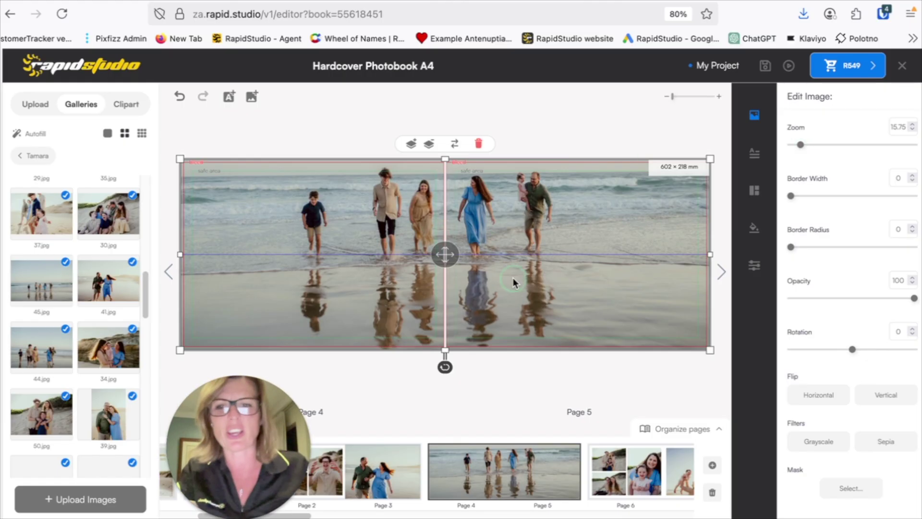
Swap the double-page photo for 44.jpg and shift the picture upward to show the family at full height
left_click_drag(29, 358, 287, 294)
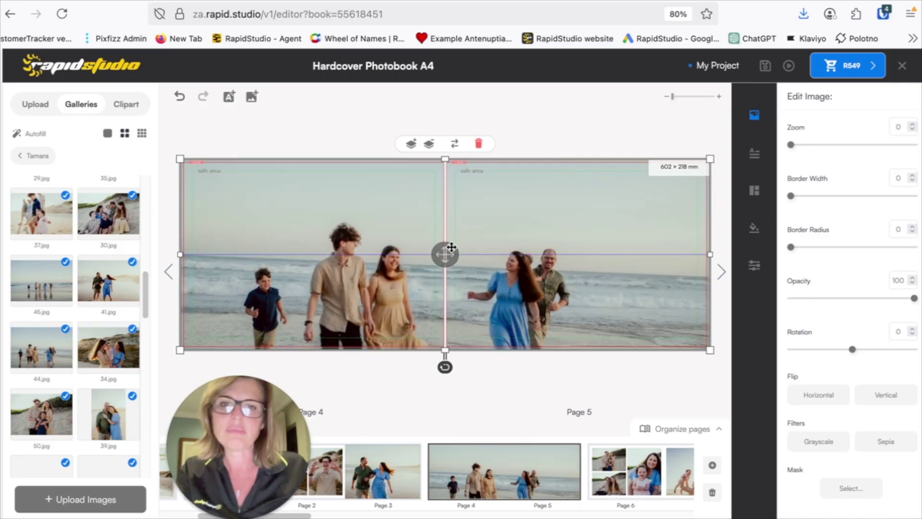
left_click_drag(454, 247, 455, 224)
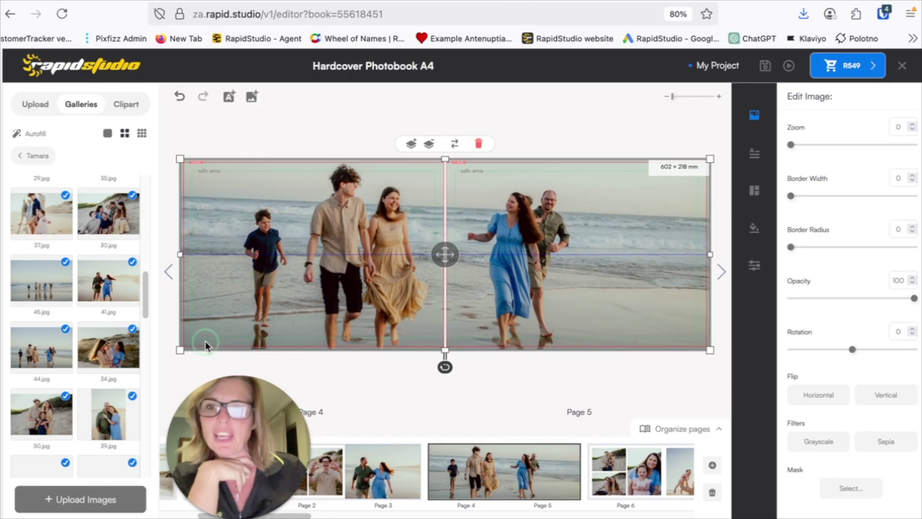
Fill the double-page frame with DSC_3823.jpg, reposition the picture so nobody sits on the fold, and set its zoom to 28.5
scroll(144, 304, "down", 5)
left_click_drag(108, 308, 296, 288)
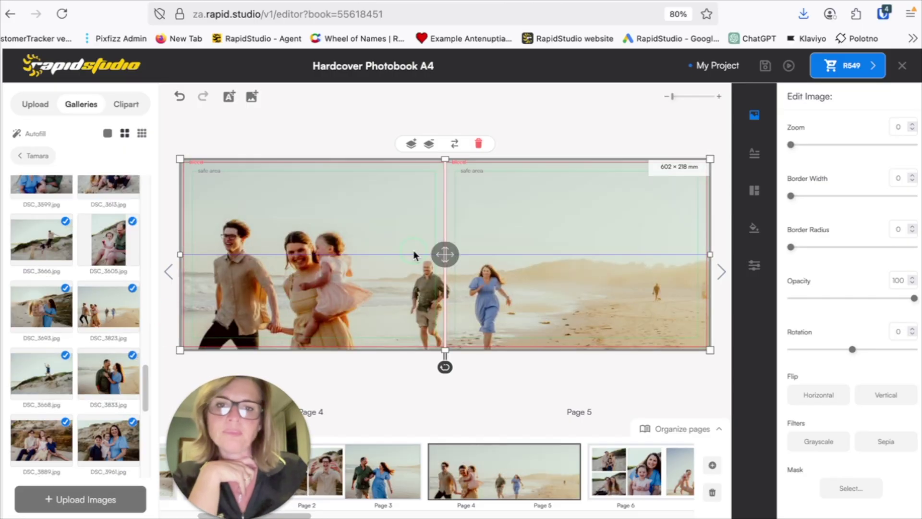
left_click_drag(444, 257, 487, 218)
left_click_drag(791, 145, 809, 150)
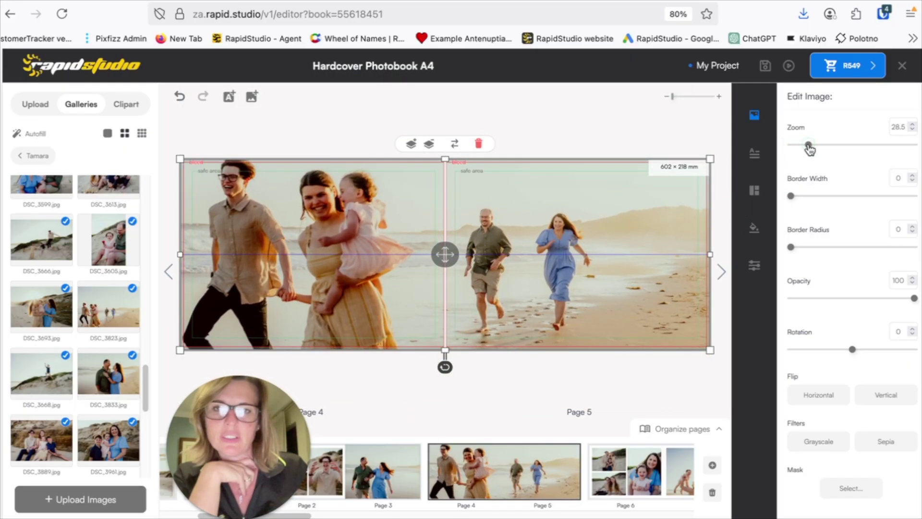
Shift the double-page picture on pages 4 and 5 downward within its frame and set its zoom to 24
left_click_drag(460, 274, 461, 289)
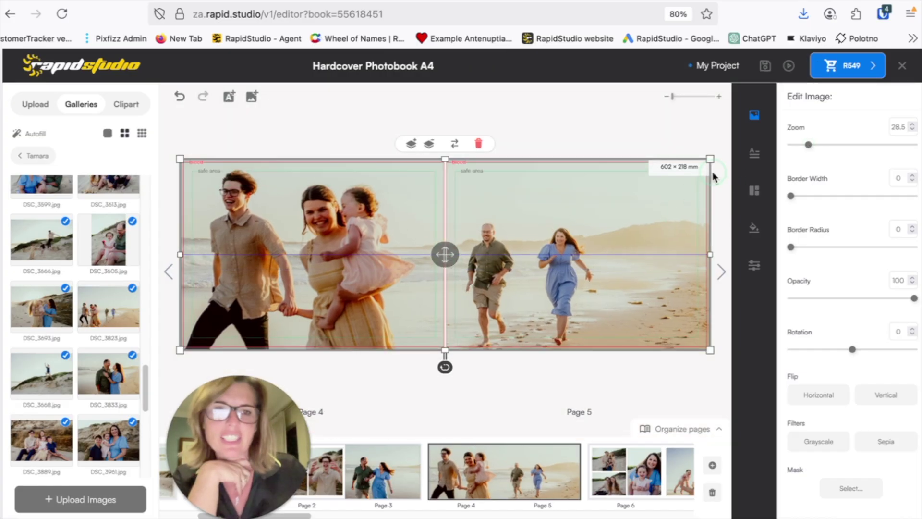
left_click_drag(809, 145, 806, 145)
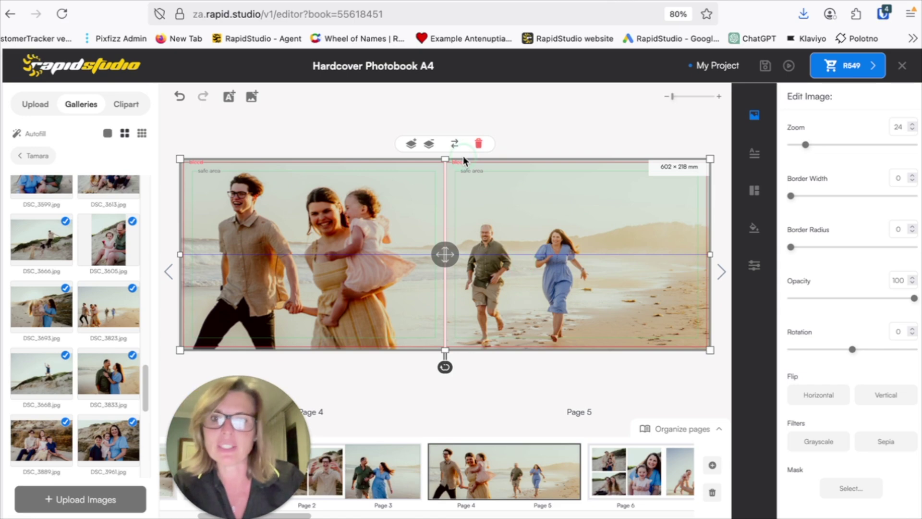
Add two 99 × 70 mm image boxes stacked along page 5's outer edge and fill them with DSC_3833.jpg and DSC_3668.jpg
left_click(252, 96)
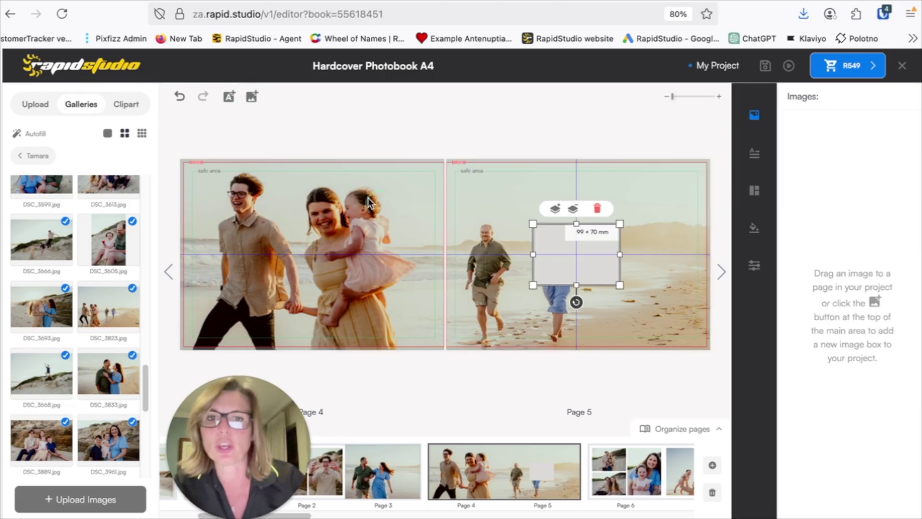
left_click_drag(568, 251, 645, 201)
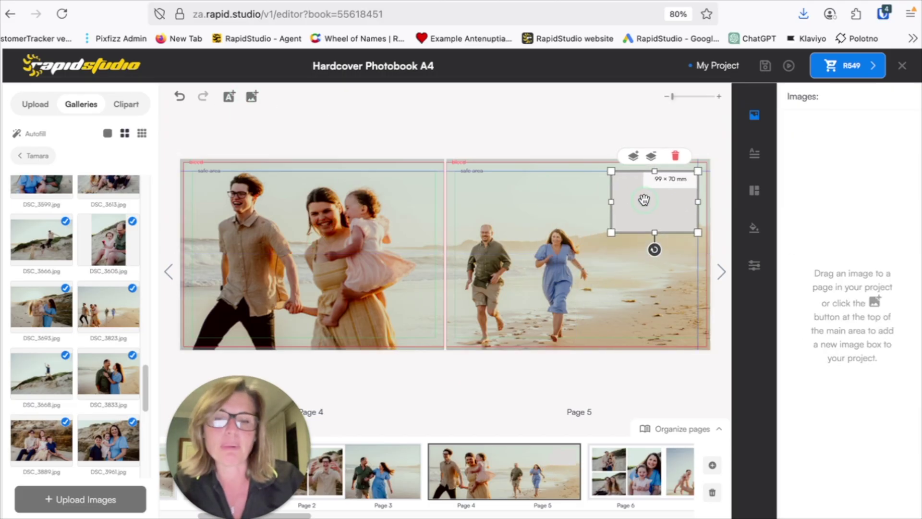
left_click(251, 97)
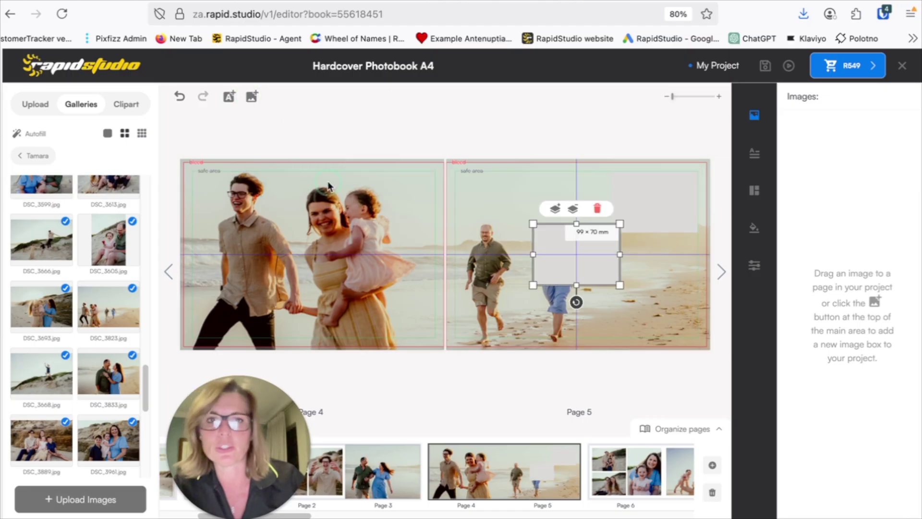
left_click_drag(562, 270, 630, 281)
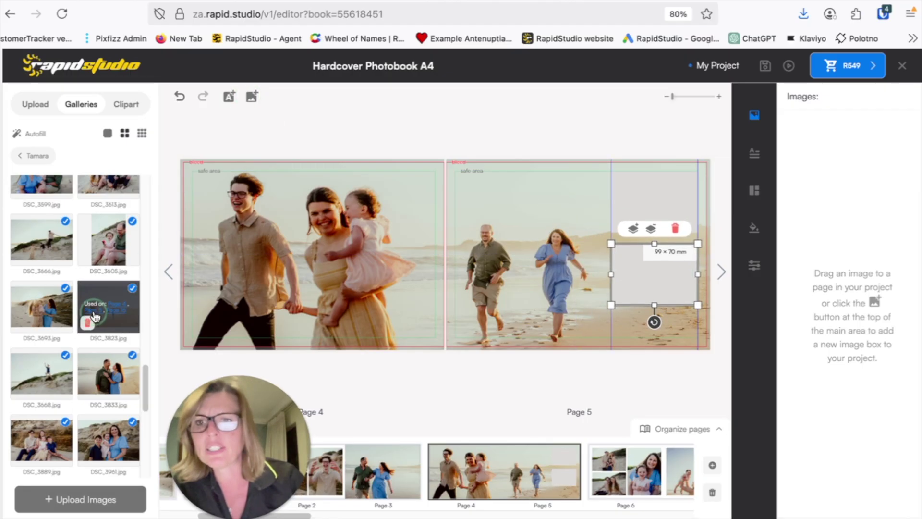
left_click_drag(107, 378, 634, 212)
left_click_drag(57, 379, 655, 286)
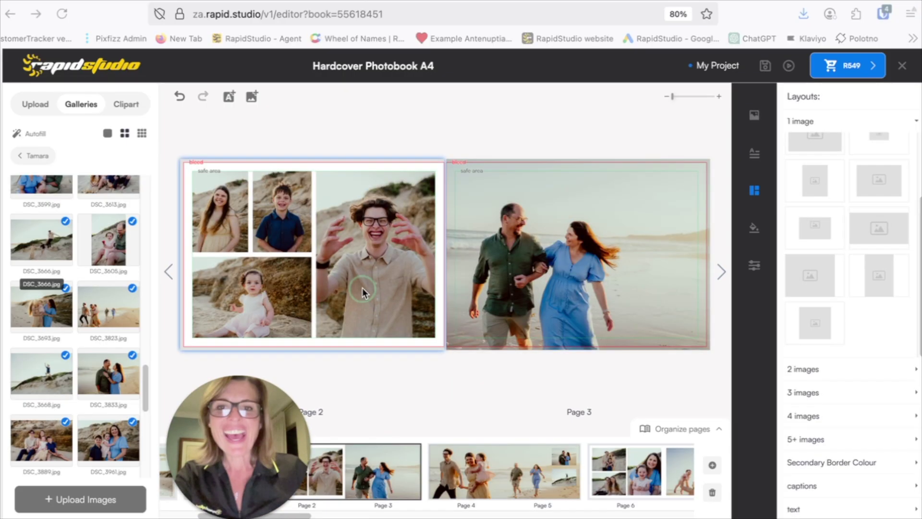
Apply a four-photo caption layout with one tall photo and three smaller ones to page 2
left_click(801, 486)
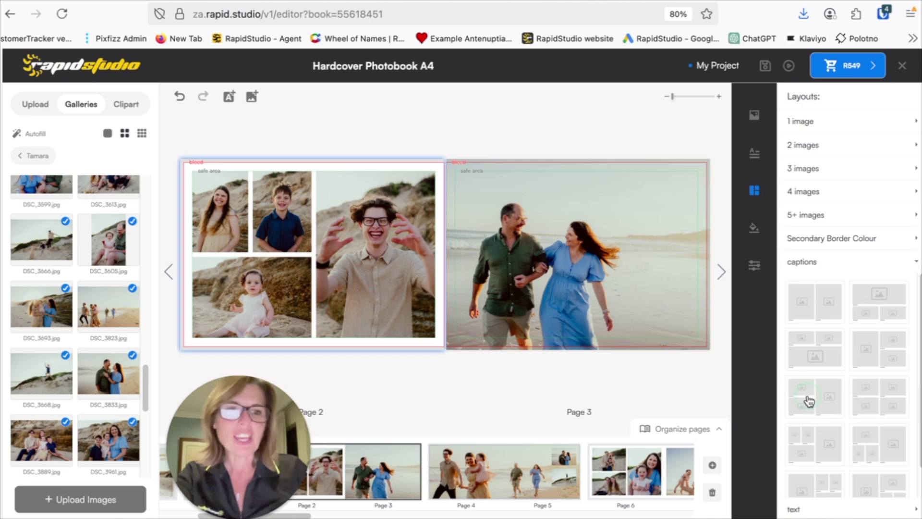
scroll(869, 345, "down", 1)
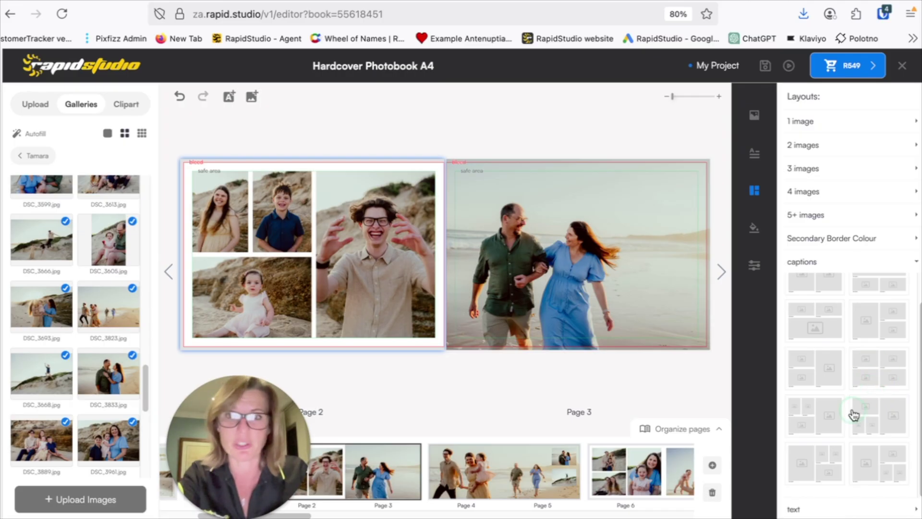
left_click(825, 416)
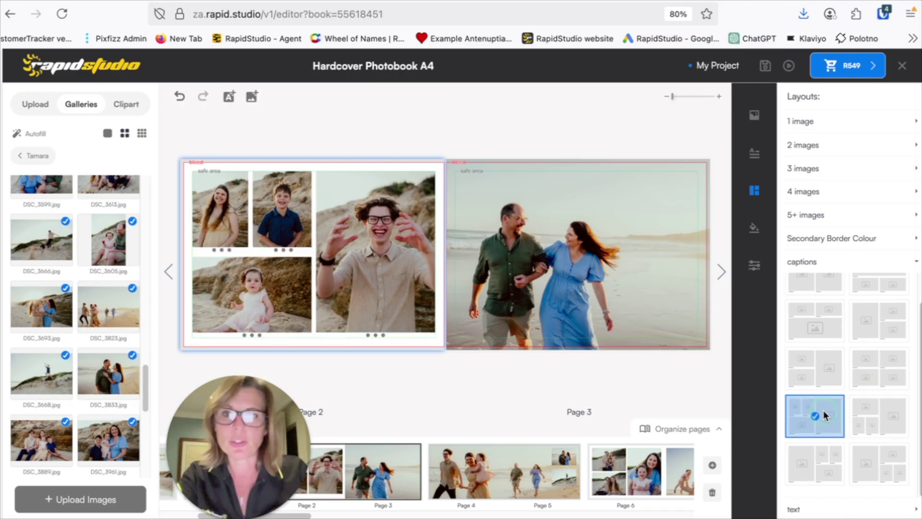
Replace the placeholder captions under page 2's two upper small photos with the children's first names and preview the spread
double_click(212, 250)
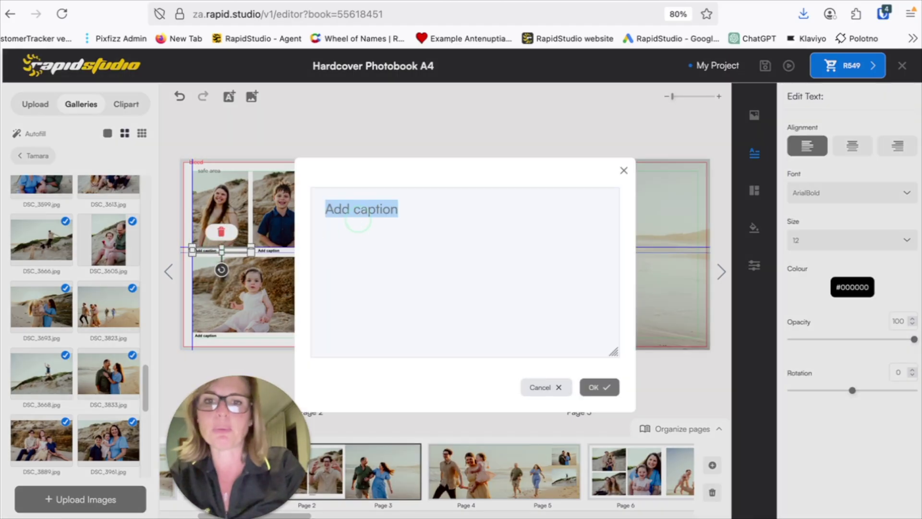
type("Michael")
type("s")
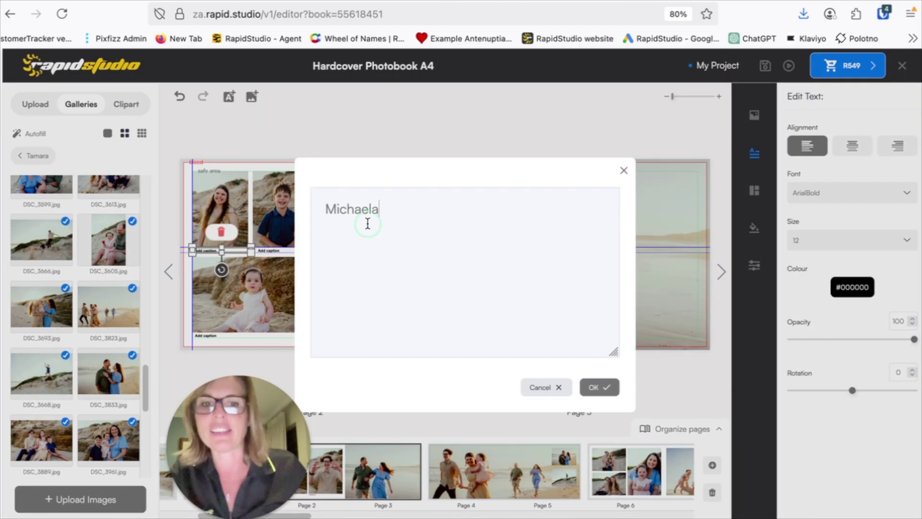
left_click(598, 386)
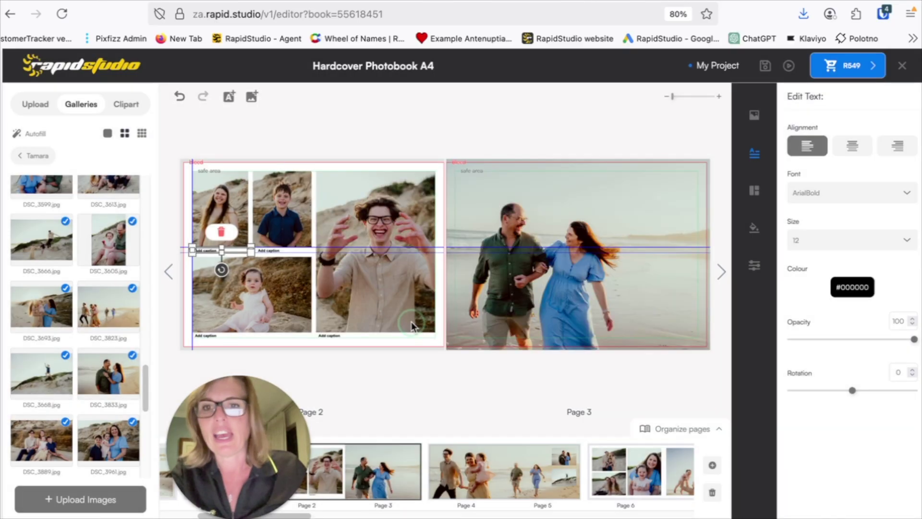
double_click(268, 251)
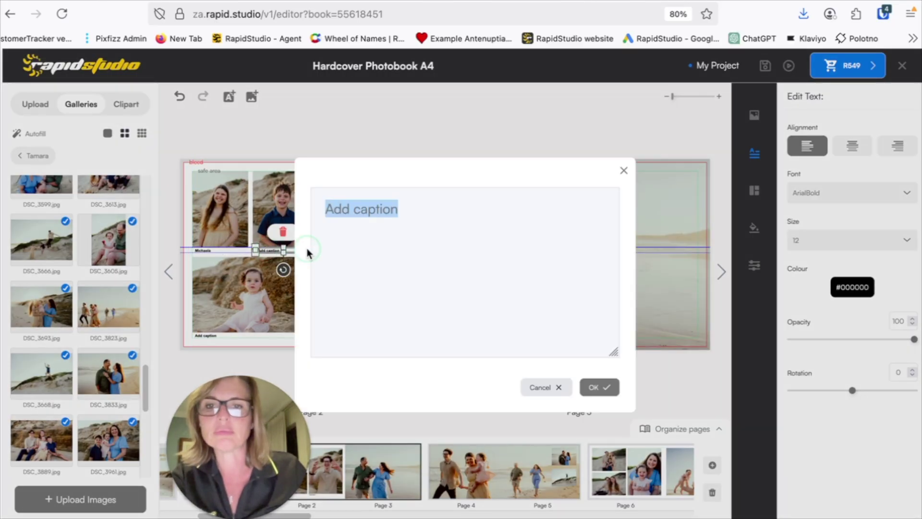
type("Jarrah")
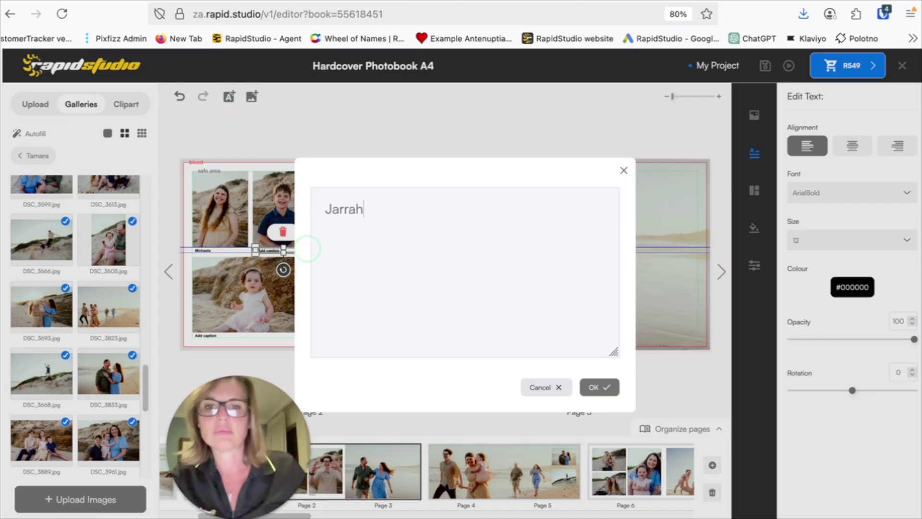
left_click(598, 386)
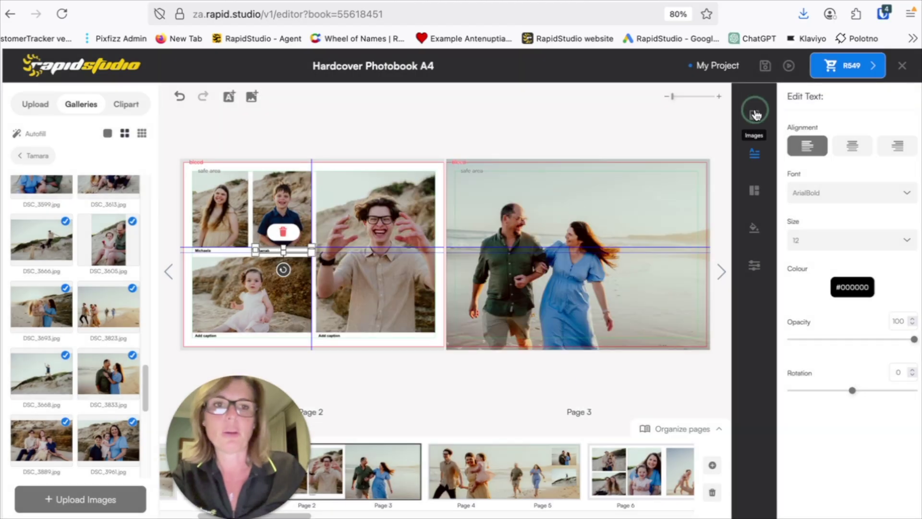
left_click(788, 67)
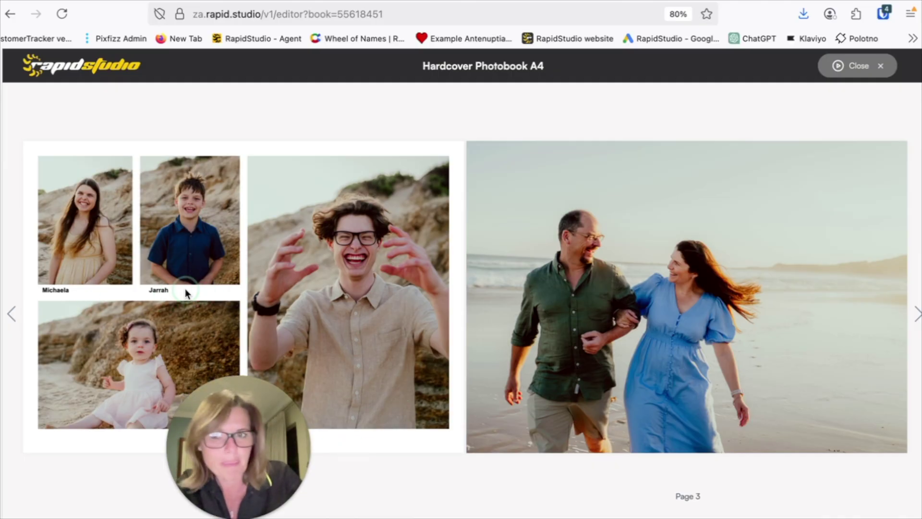
left_click(856, 68)
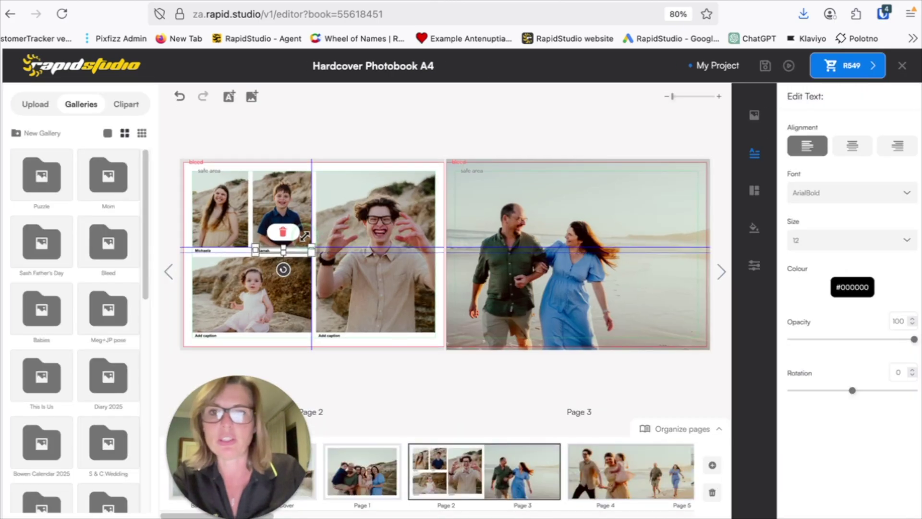
Undo the caption texts and the caption layout on page 2
left_click(180, 97)
left_click(181, 98)
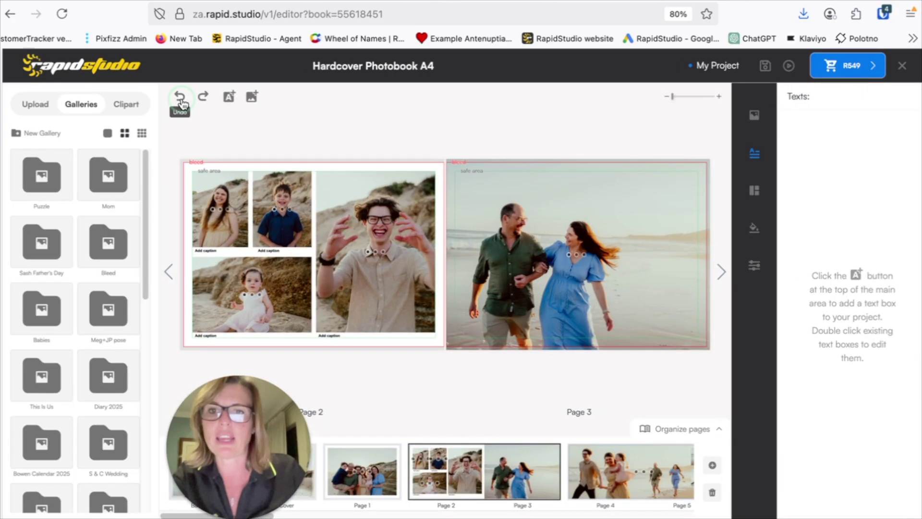
left_click(181, 98)
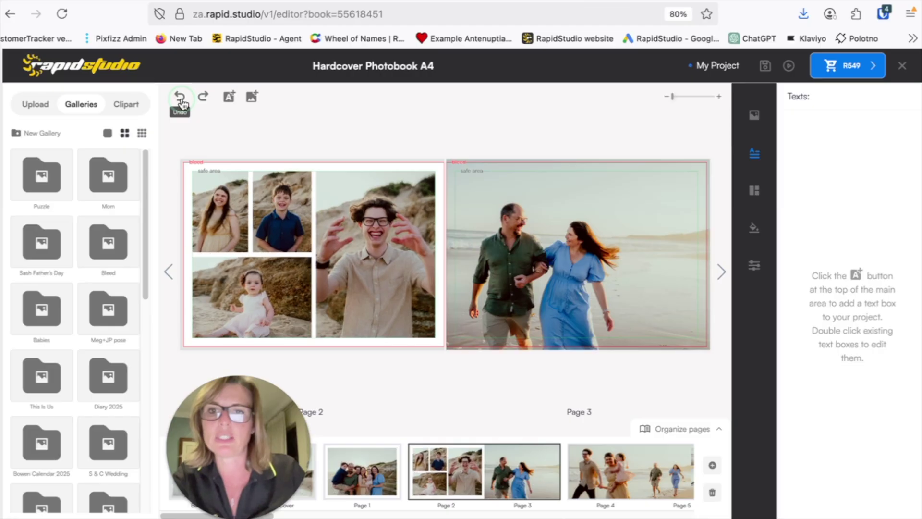
Shorten the tall photo on page 2 from its lower edge to leave a narrow strip for a caption
left_click(210, 221)
left_click_drag(693, 102, 701, 98)
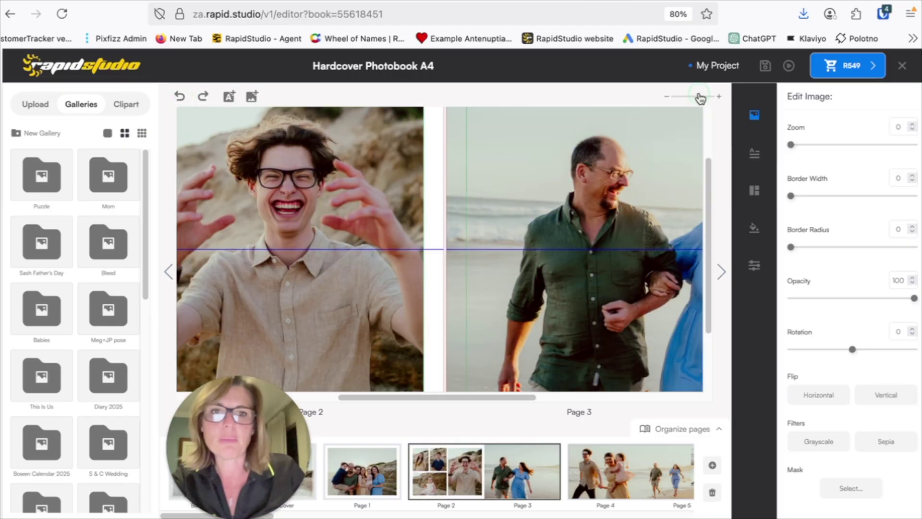
scroll(396, 356, "down", 1)
left_click_drag(396, 396, 341, 396)
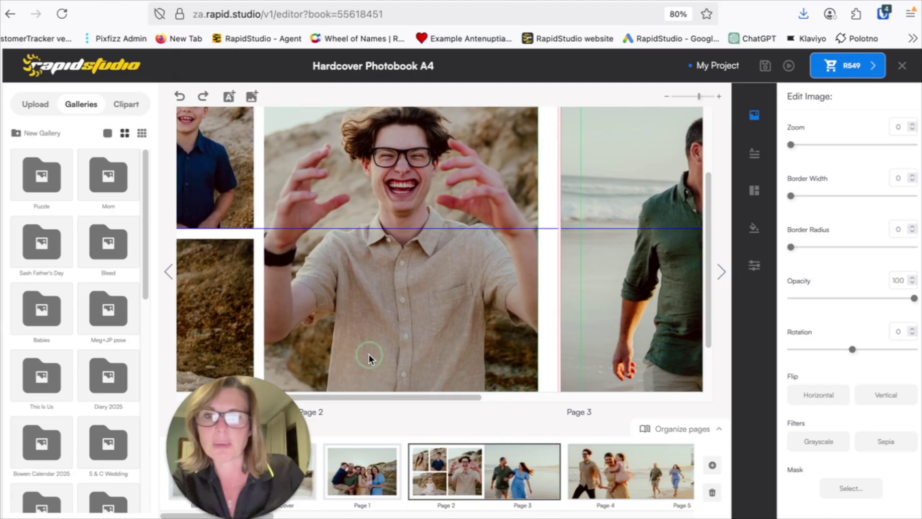
scroll(368, 354, "down", 2)
left_click(378, 356)
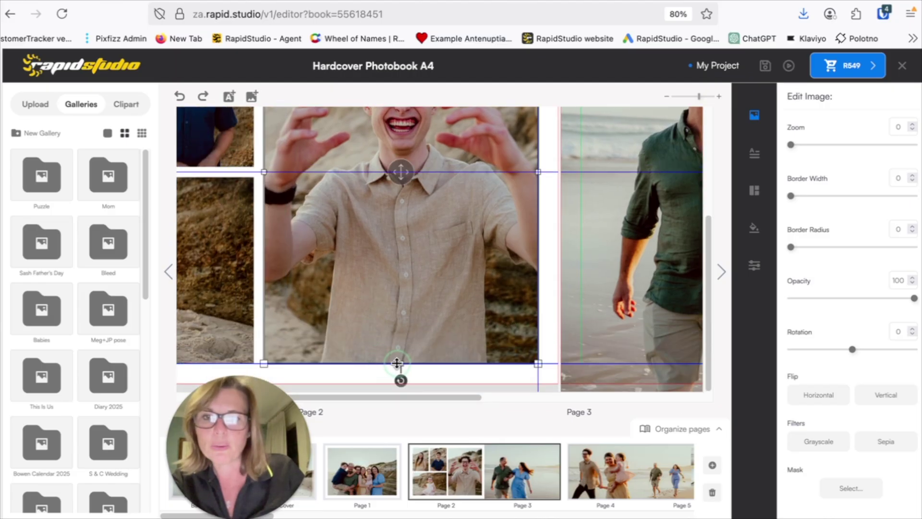
left_click_drag(398, 359, 399, 339)
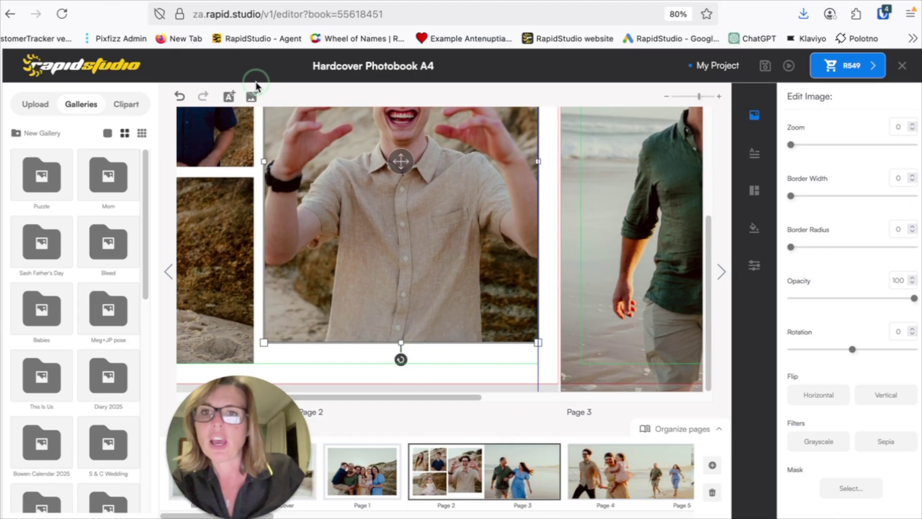
Add a text box filling the strip beneath the tall photo on page 2 and enter the person's first name
left_click(230, 99)
left_click_drag(298, 189, 537, 336)
left_click_drag(410, 303, 401, 342)
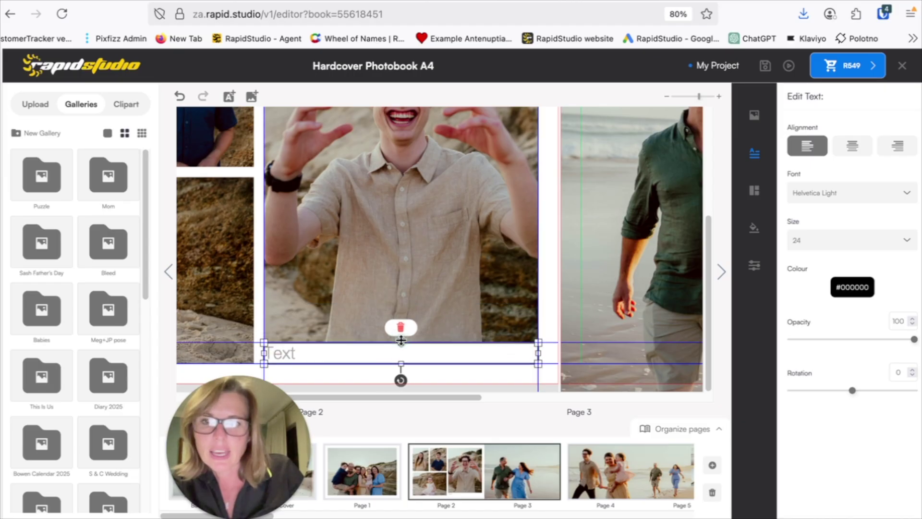
double_click(352, 352)
type("Caleb")
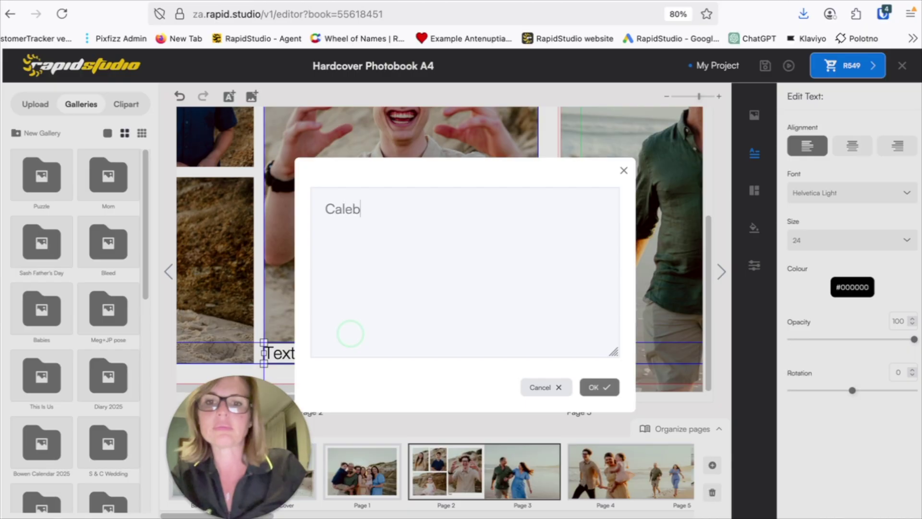
left_click(599, 387)
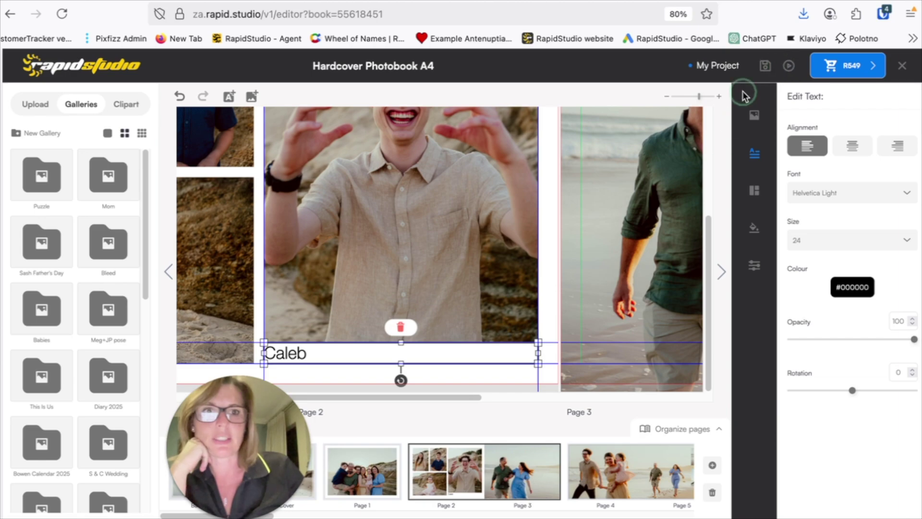
Preview the page 2 and 3 spread to check the caption under the tall photo, and return to editing
left_click_drag(697, 97, 672, 97)
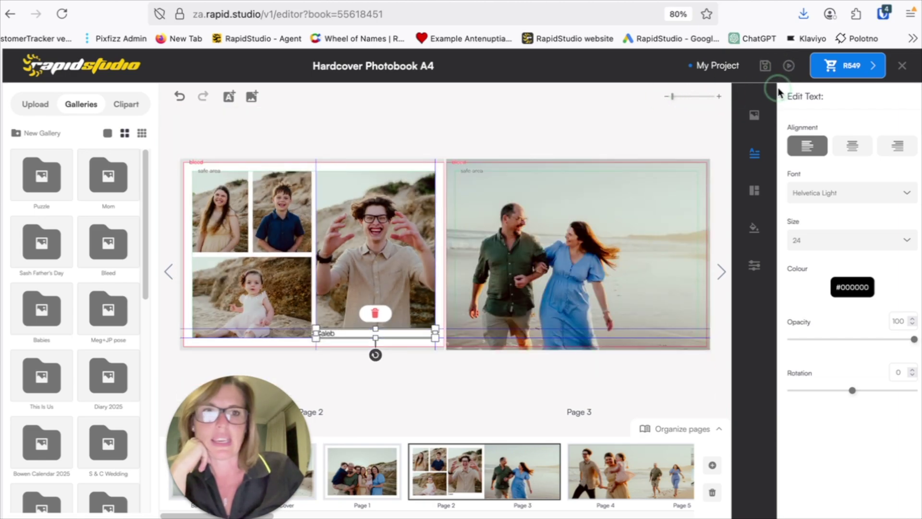
left_click(790, 67)
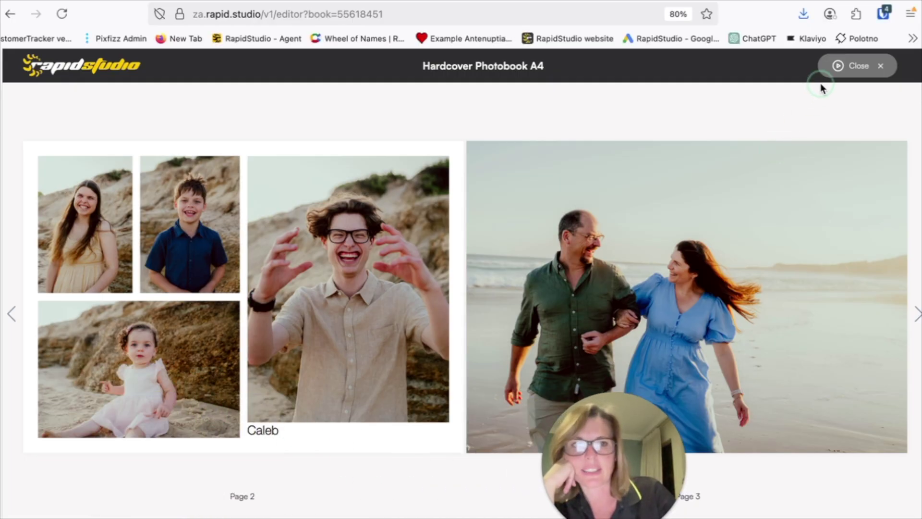
left_click(831, 65)
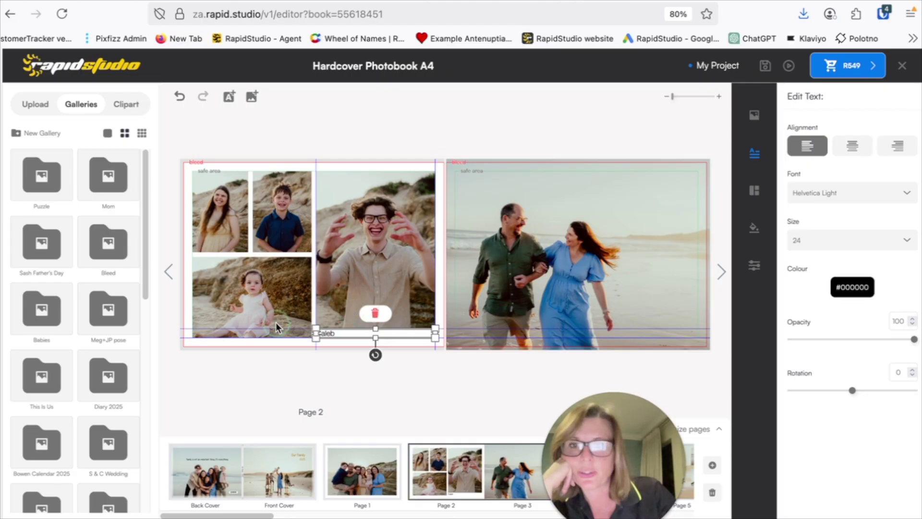
Shorten the toddler photo on page 2 to 136 × 82 mm so its lower edge aligns with the tall photo
left_click(692, 96)
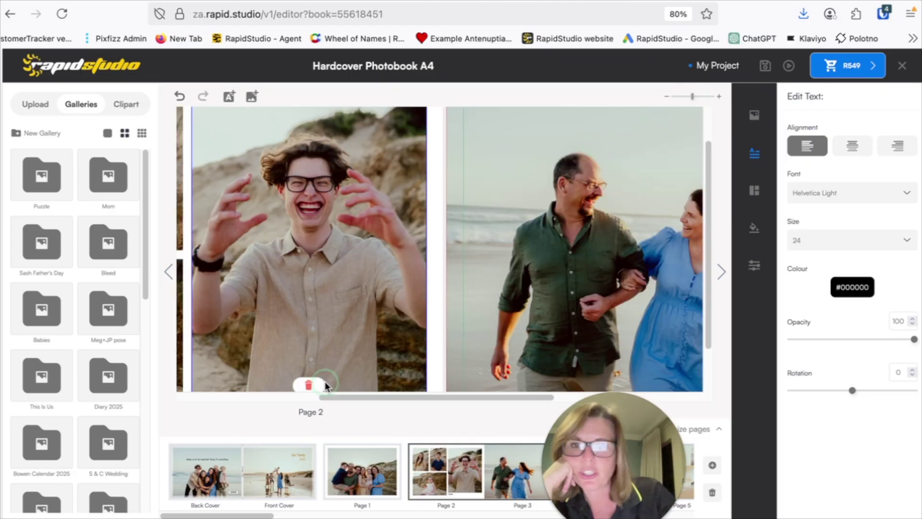
left_click_drag(340, 398, 201, 397)
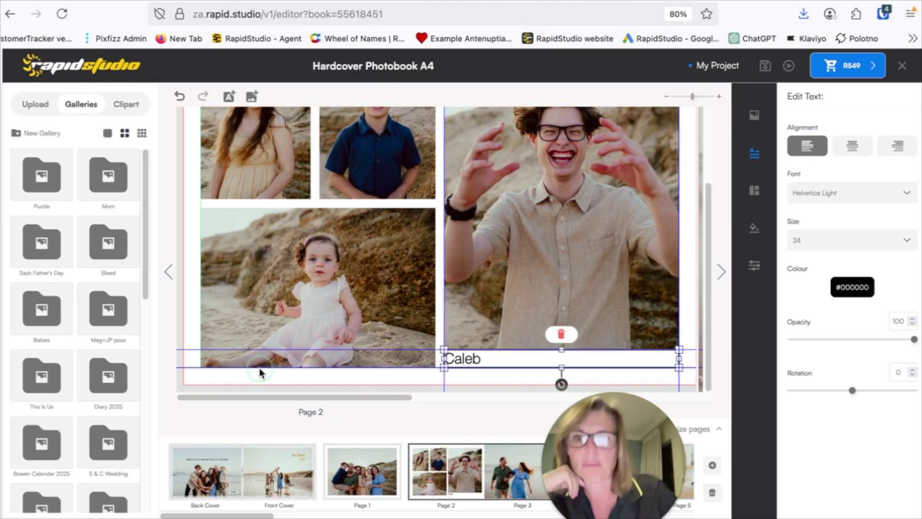
left_click(300, 368)
left_click_drag(318, 370, 320, 353)
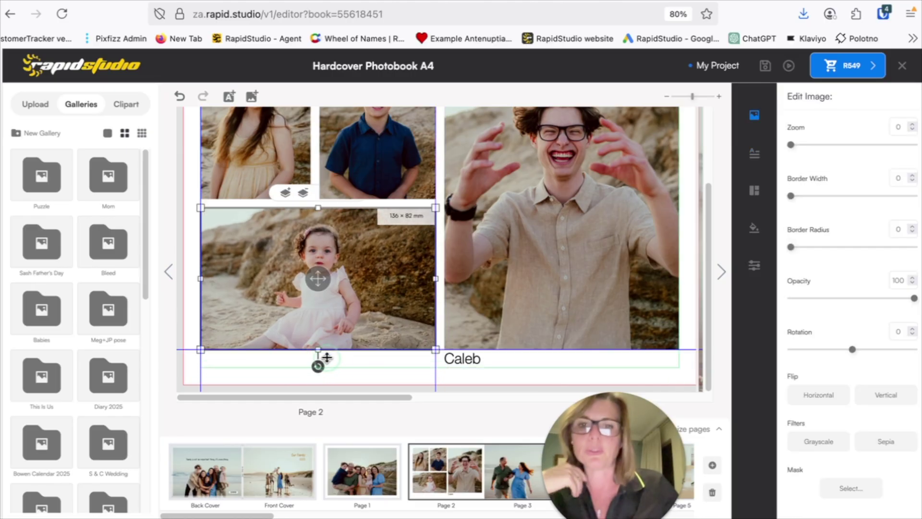
Duplicate the name caption under the tall photo on page 2 and align the copy beneath the toddler photo
left_click(526, 358)
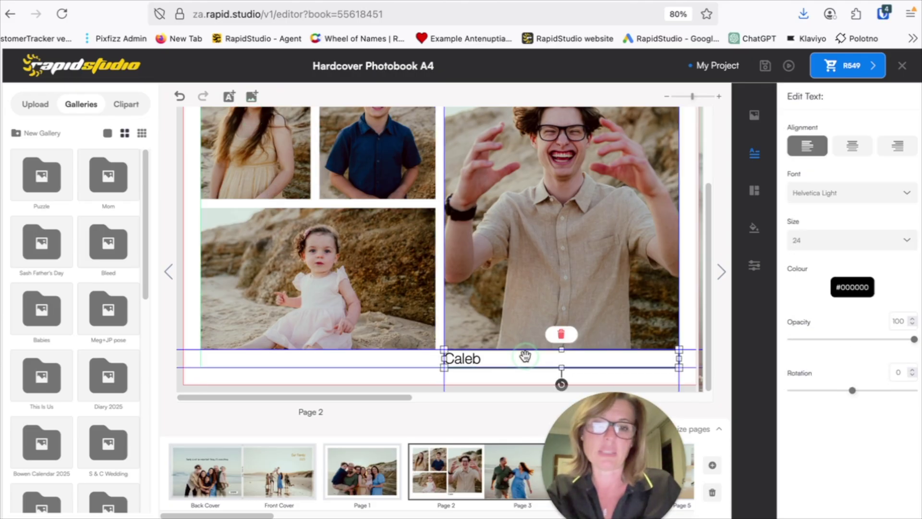
key("super+c")
key("super+v")
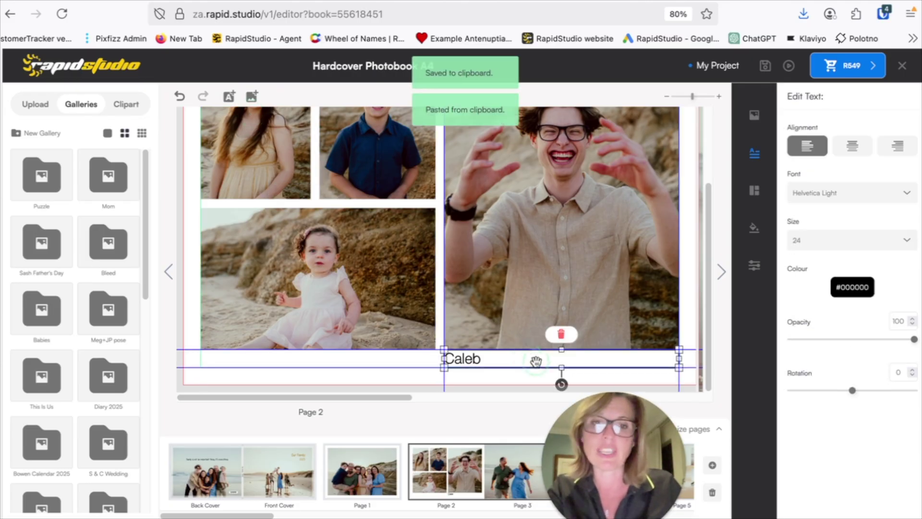
left_click_drag(508, 361, 267, 360)
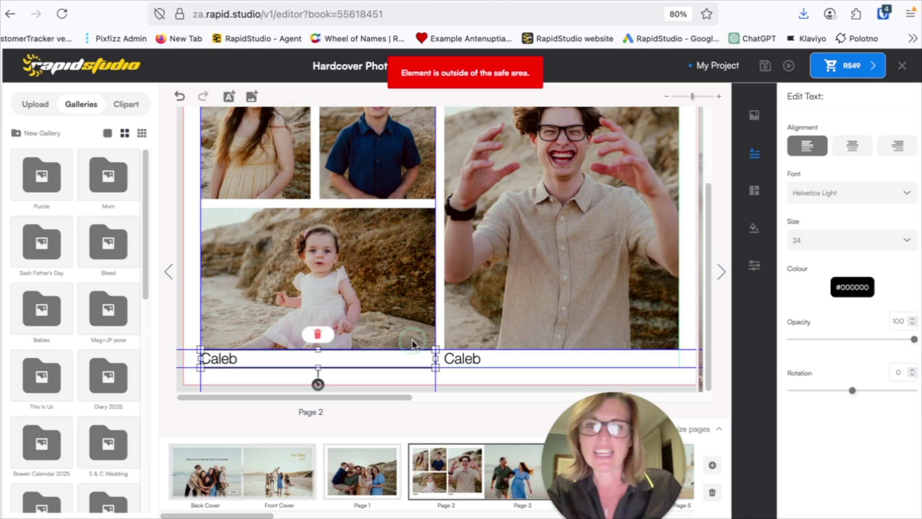
Replace the text of the copied caption beneath the toddler photo with the toddler's first name
double_click(269, 361)
left_click_drag(363, 209, 323, 208)
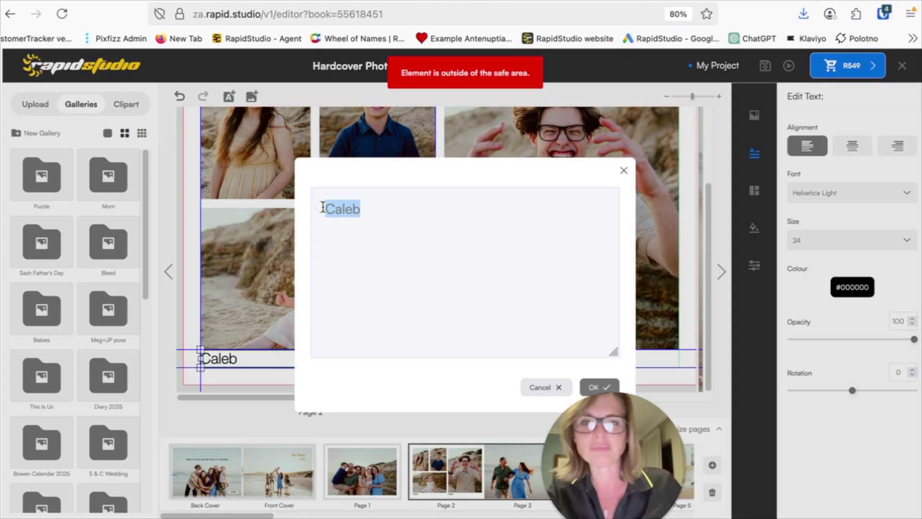
left_click(364, 233)
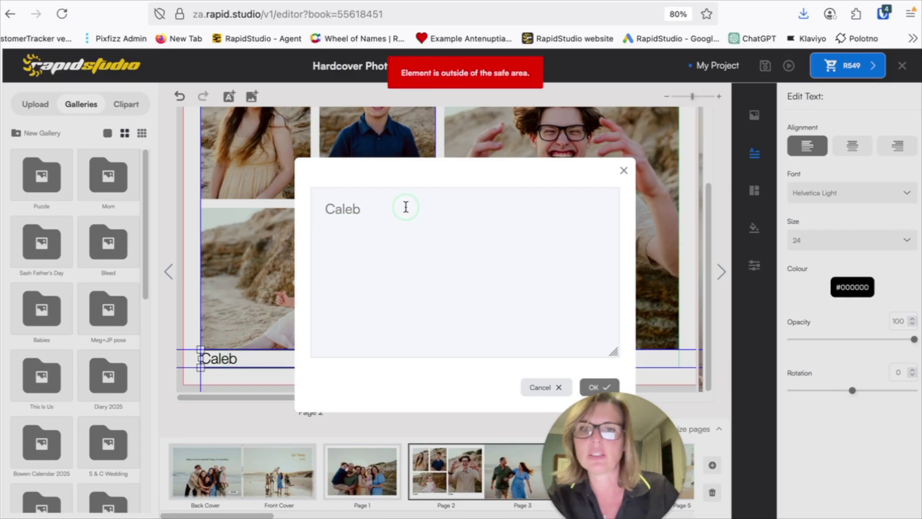
left_click_drag(406, 205, 332, 202)
type("Lilli")
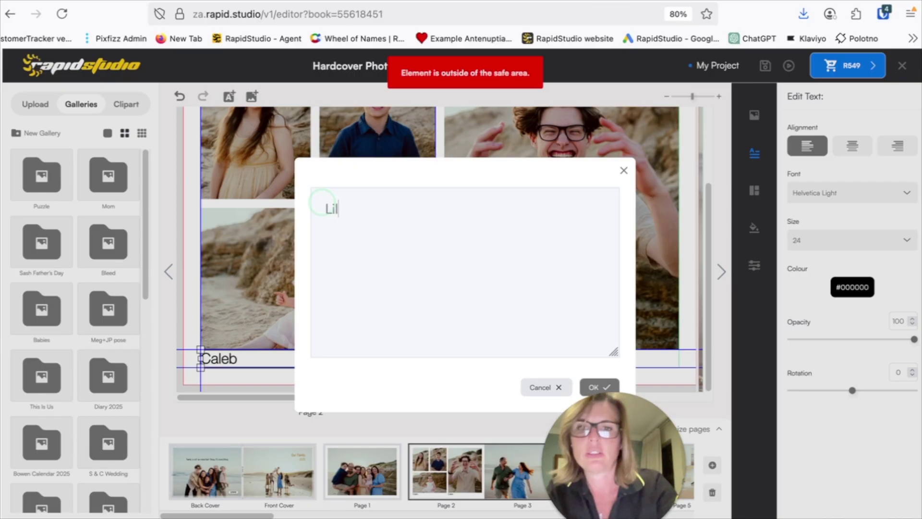
left_click(599, 386)
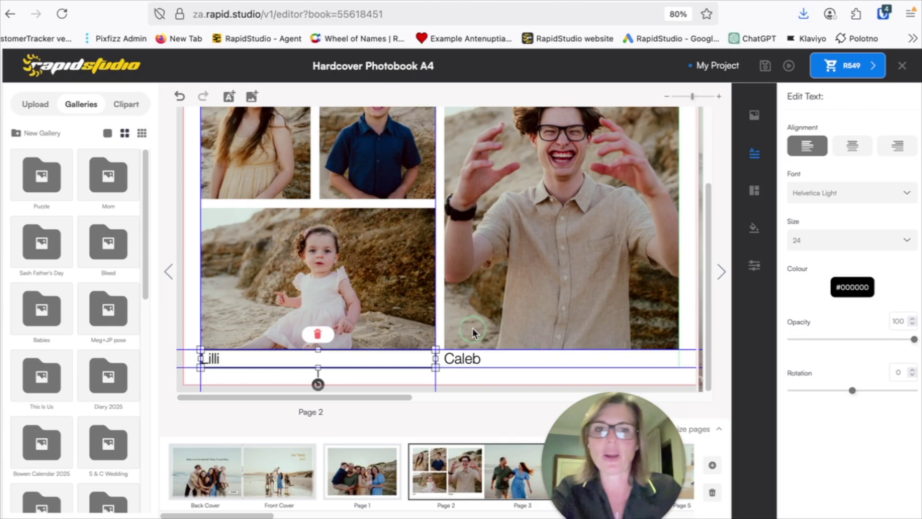
Apply the text layout with one tall photo beside a heading and a full-height body text box to page 2
left_click(754, 190)
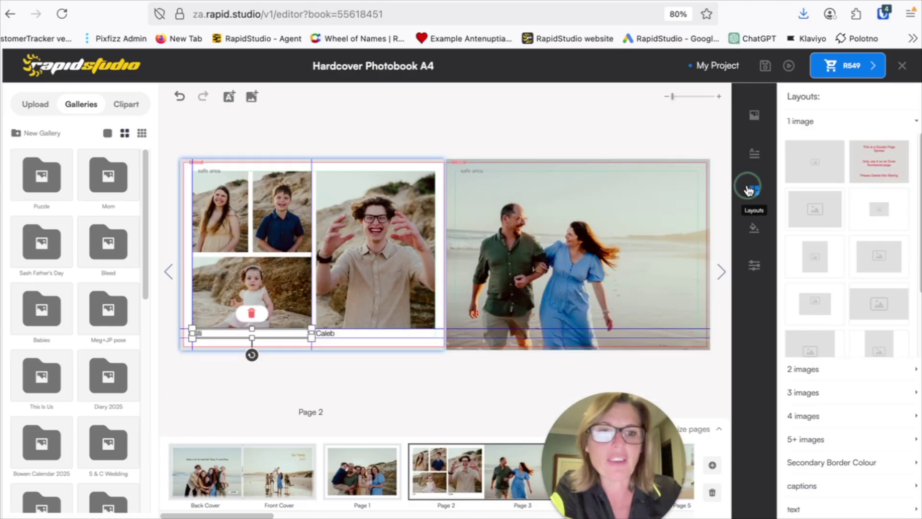
left_click(793, 508)
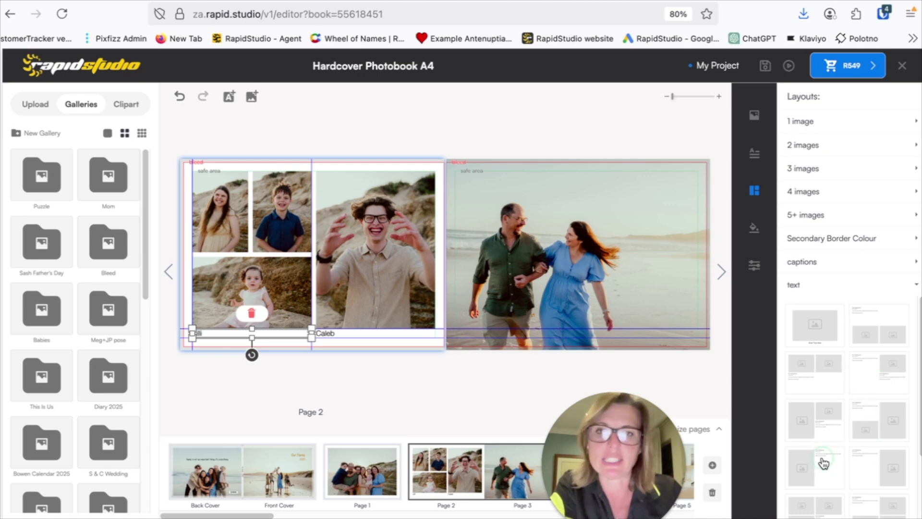
left_click(822, 461)
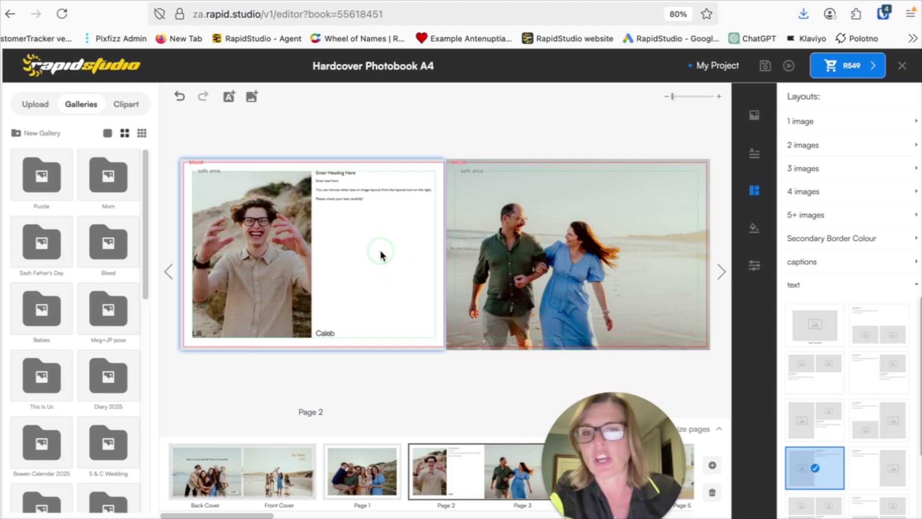
Check the placeholder heading and body text boxes on page 2, and shorten the body box to end above the name caption
left_click(373, 236)
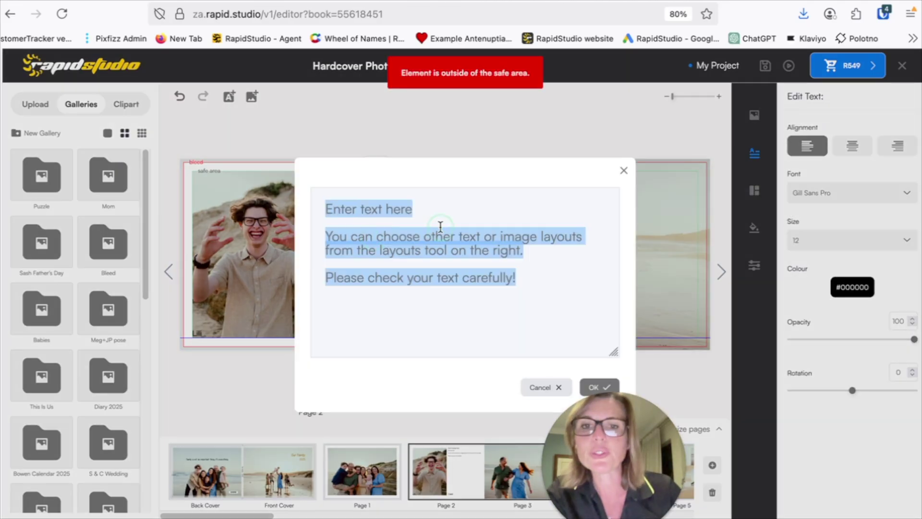
left_click(624, 171)
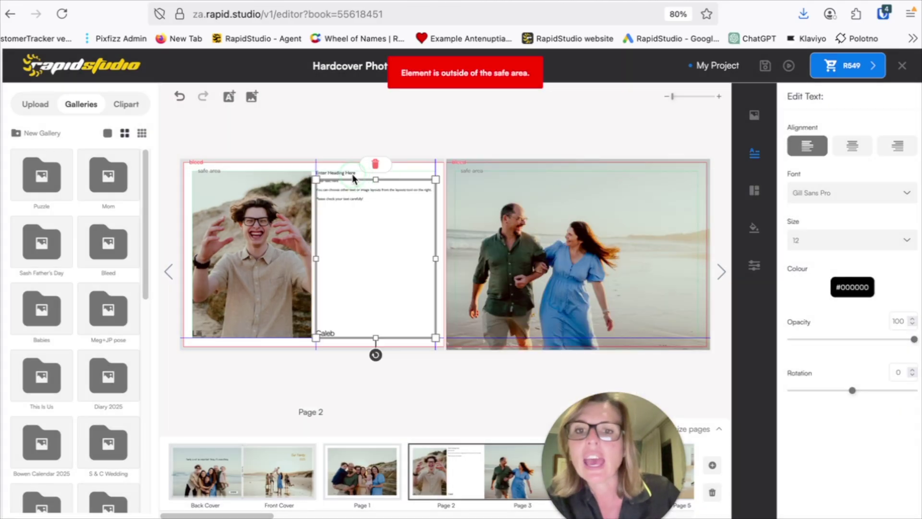
left_click(351, 174)
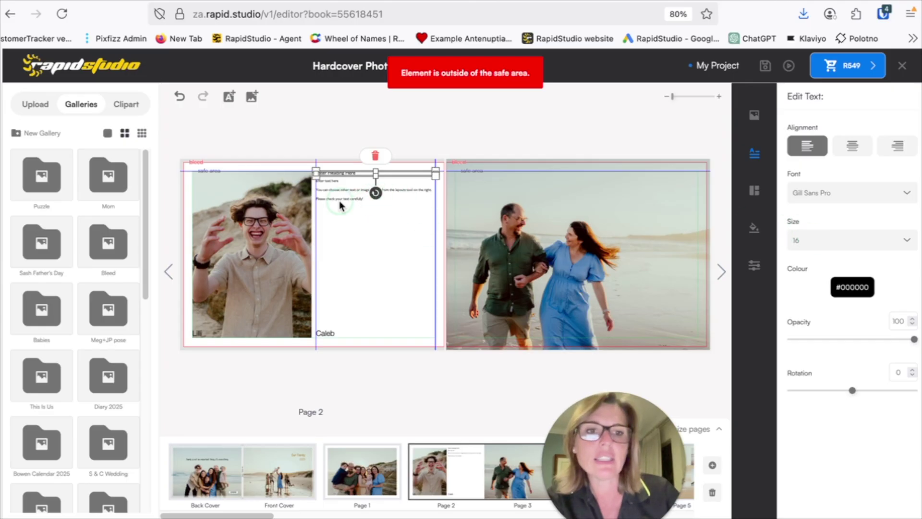
left_click(353, 202)
left_click(413, 175)
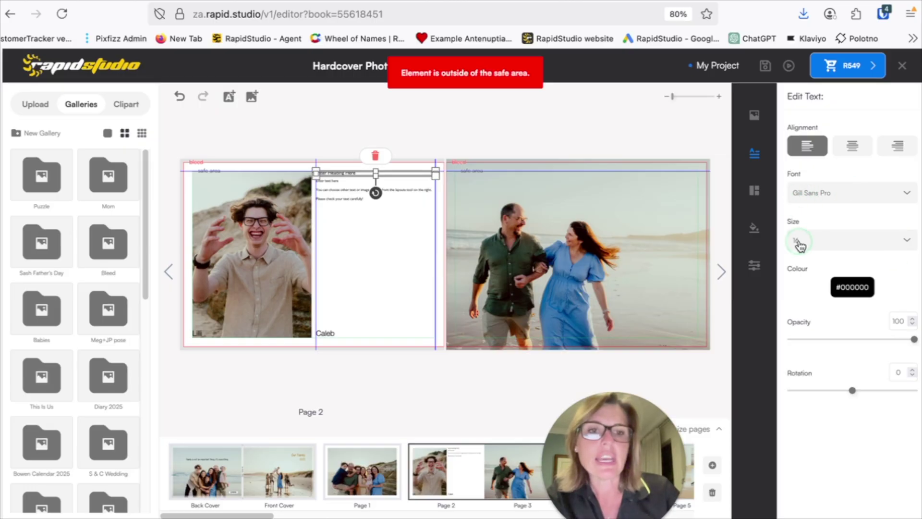
left_click(372, 209)
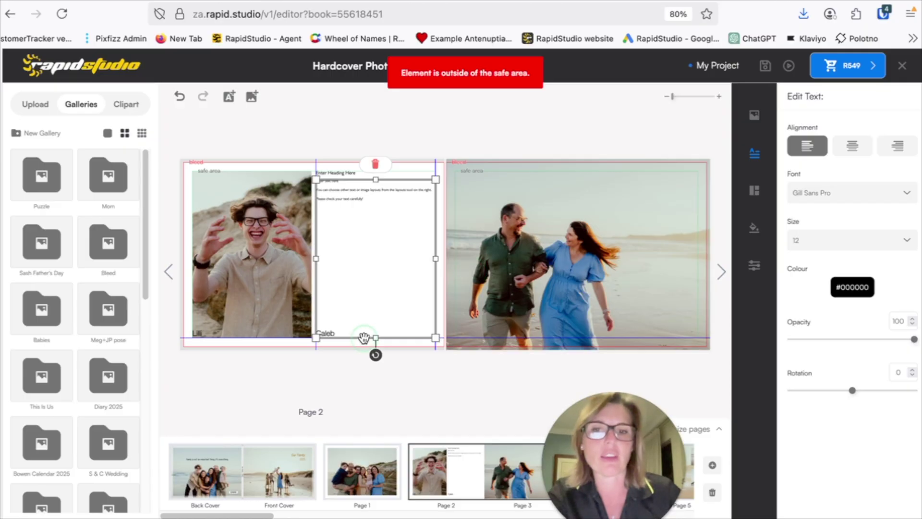
left_click_drag(373, 336, 364, 328)
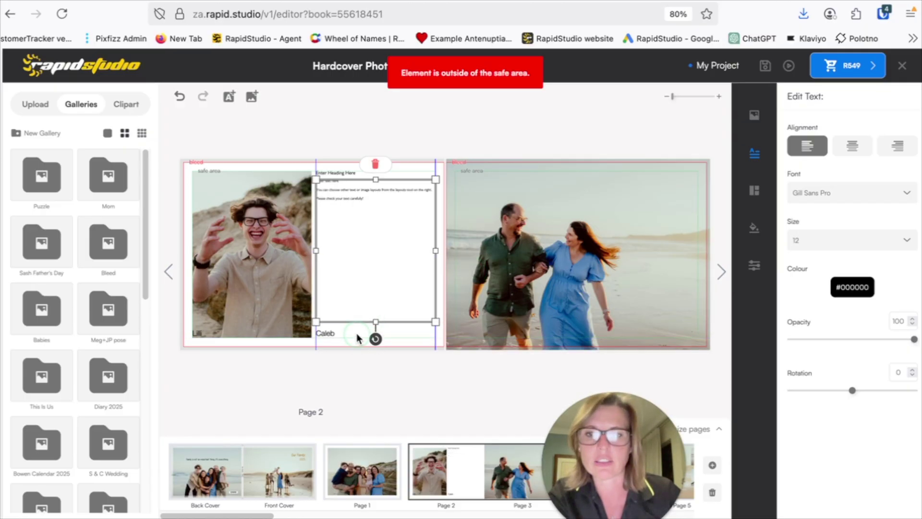
Delete the two name captions along the lower edge of page 2
left_click(361, 326)
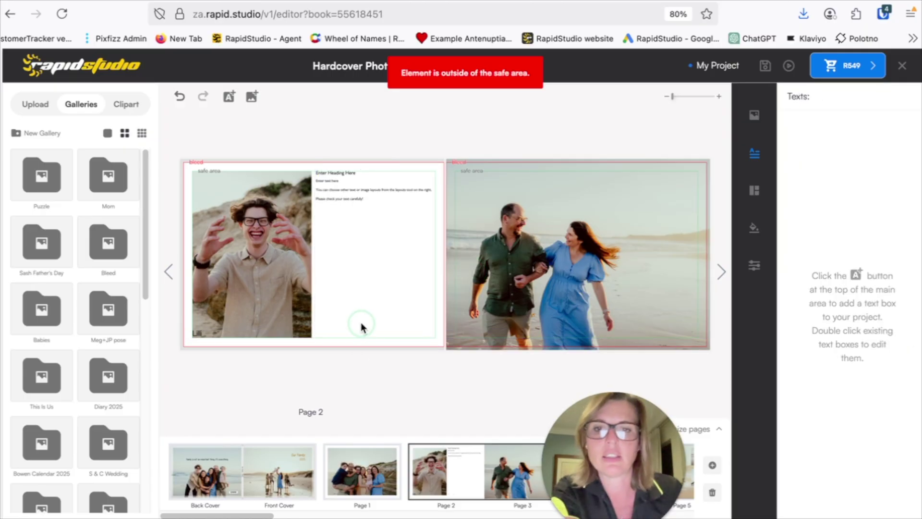
left_click(231, 336)
key("Delete")
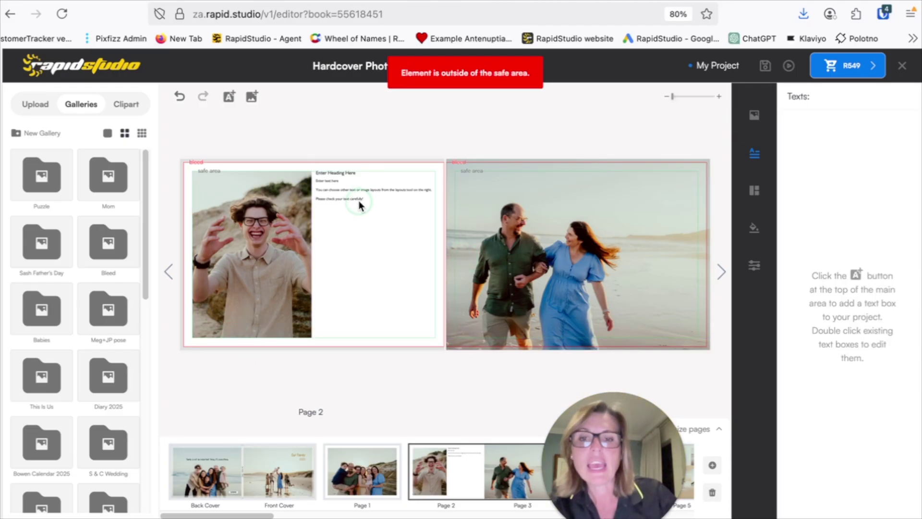
Replace the placeholder heading on page 2 with "London Central - 12 Sept 2025"
double_click(349, 181)
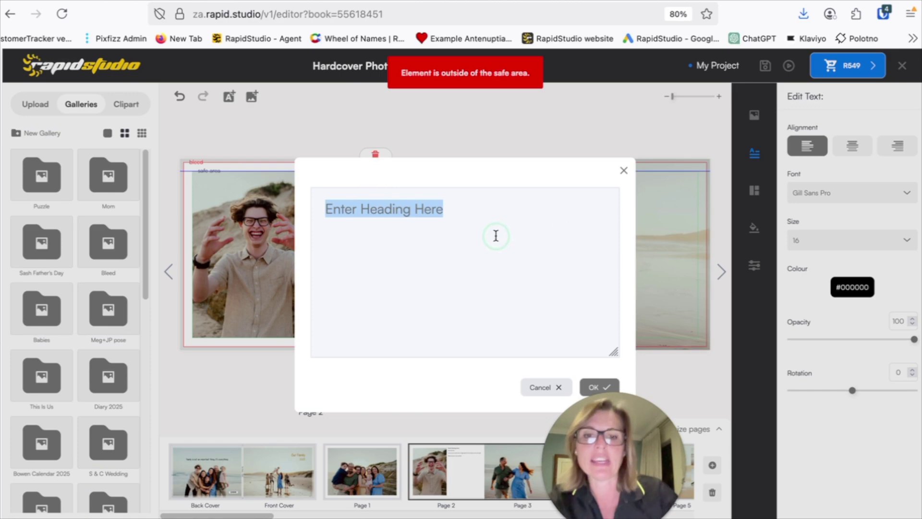
type("London")
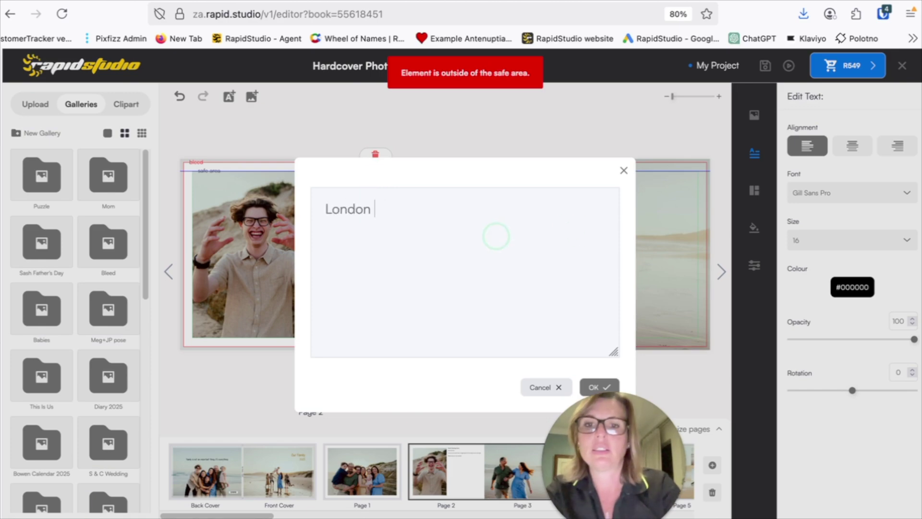
type(" Central - ")
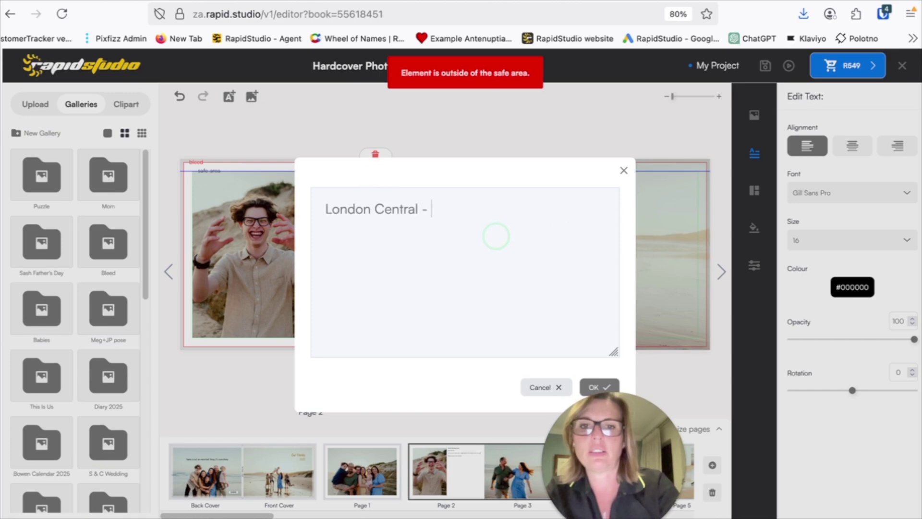
type("12 Sept 2025")
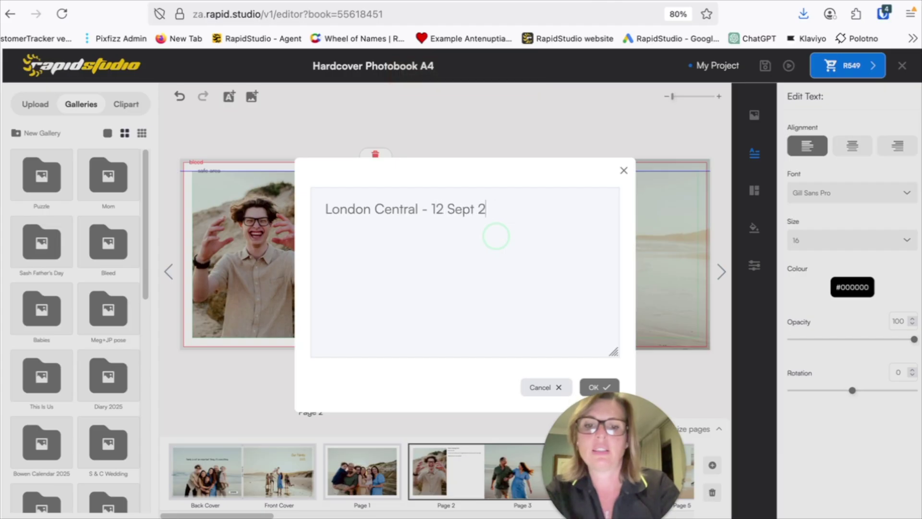
left_click(617, 387)
Replace the placeholder body text under the page 2 heading with the copied Central London travel story and save the project
left_click(368, 225)
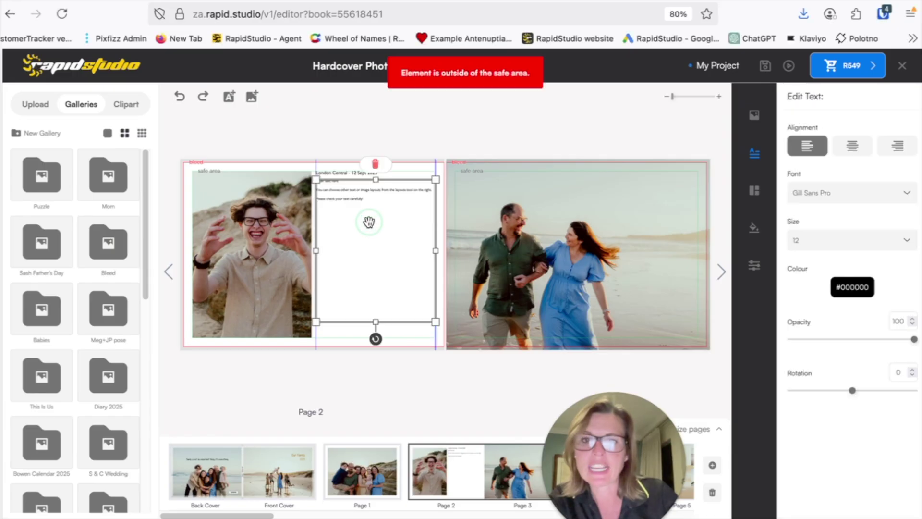
double_click(369, 222)
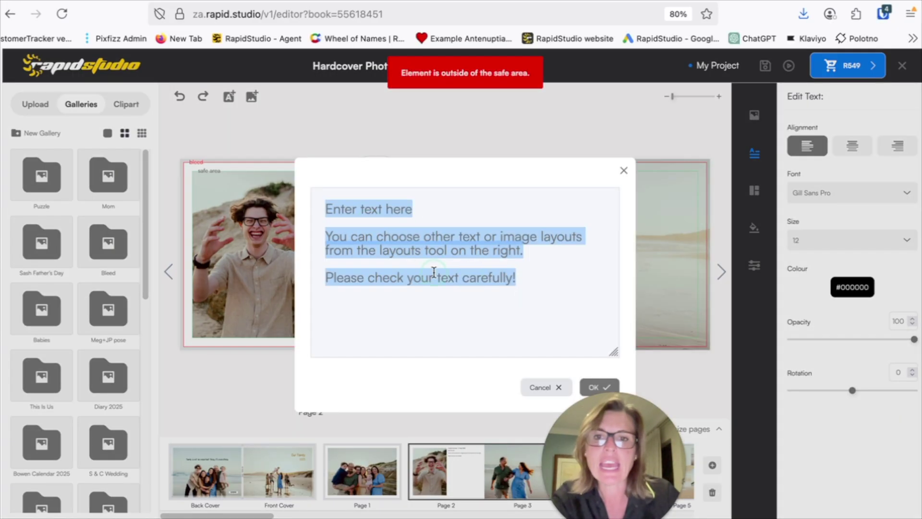
key("BackSpace")
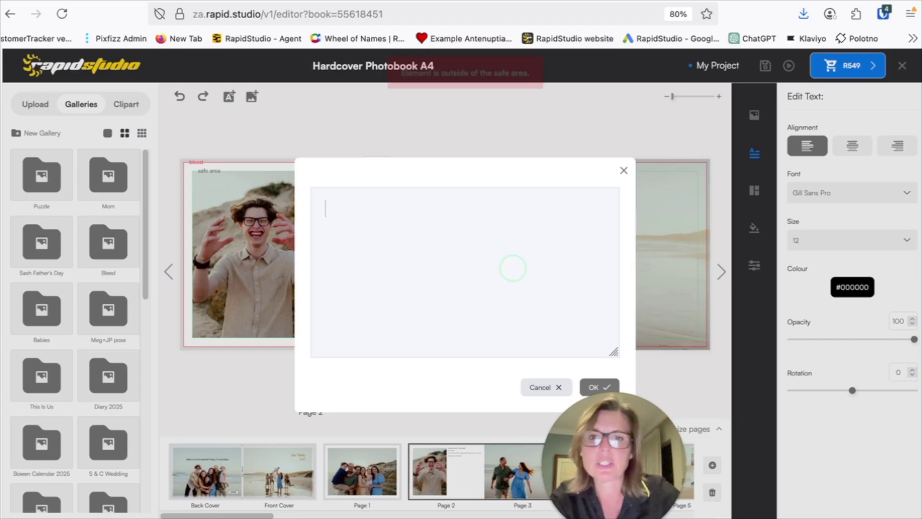
key("ctrl+v")
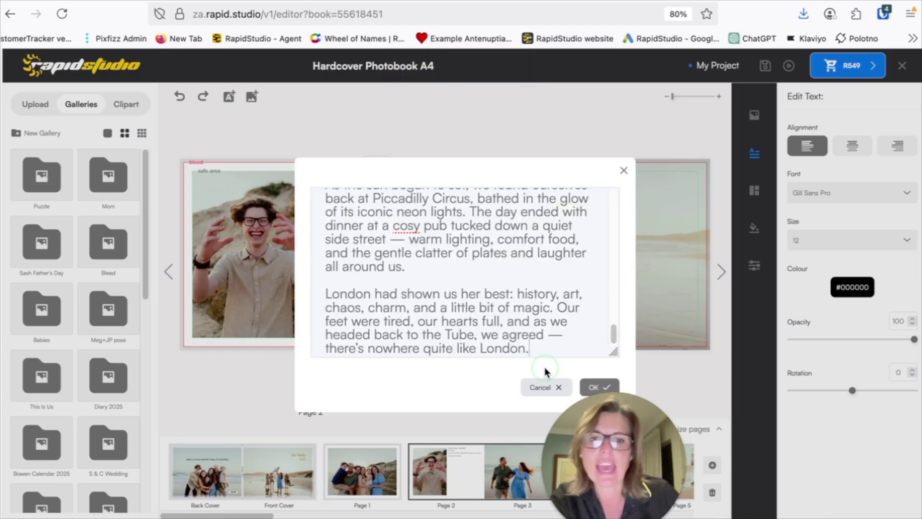
scroll(483, 275, "up", 15)
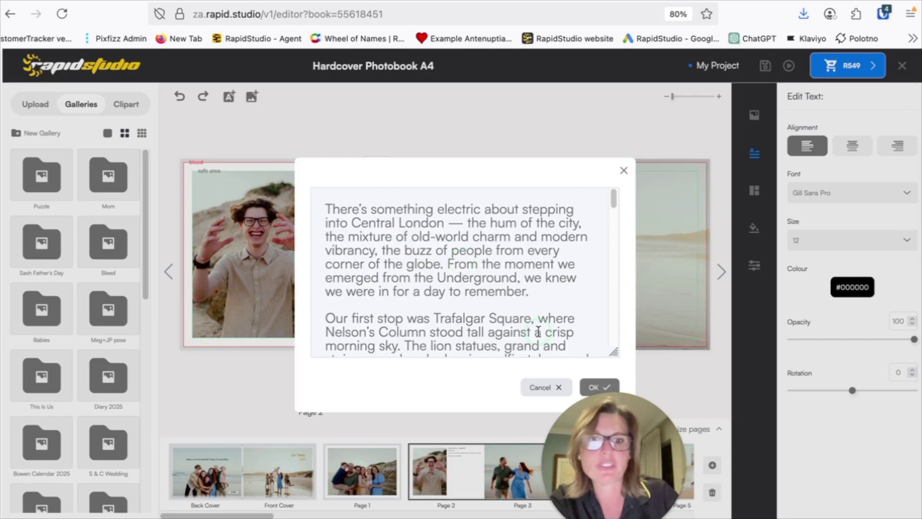
left_click(592, 388)
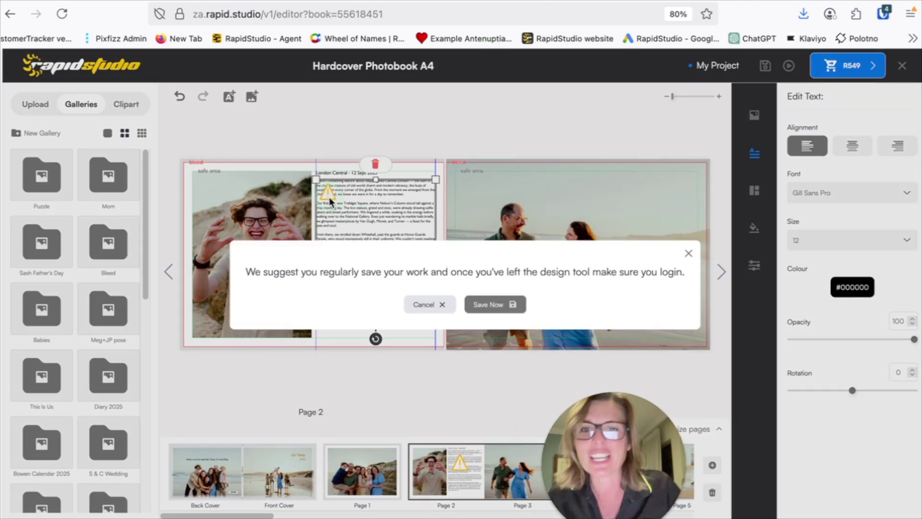
left_click(499, 303)
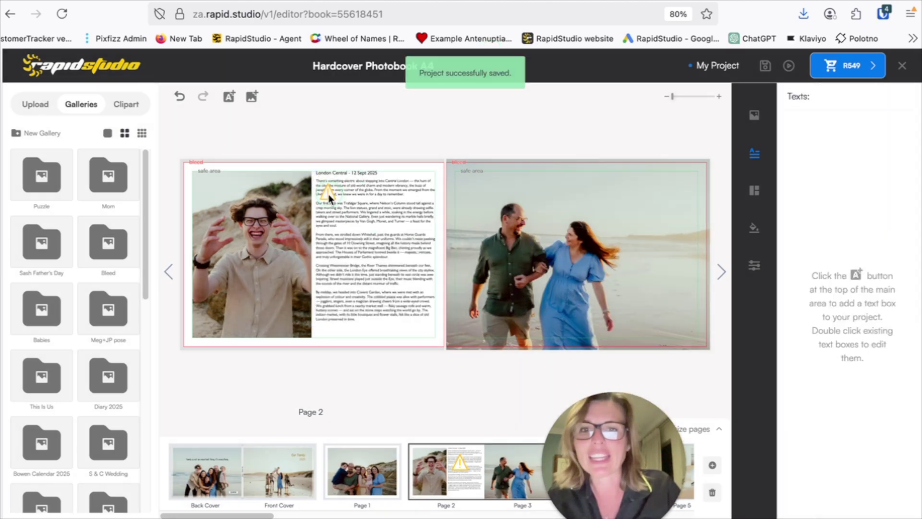
Lengthen the story text box down to the safe area's lower edge and preview the spread
left_click(328, 194)
left_click(475, 148)
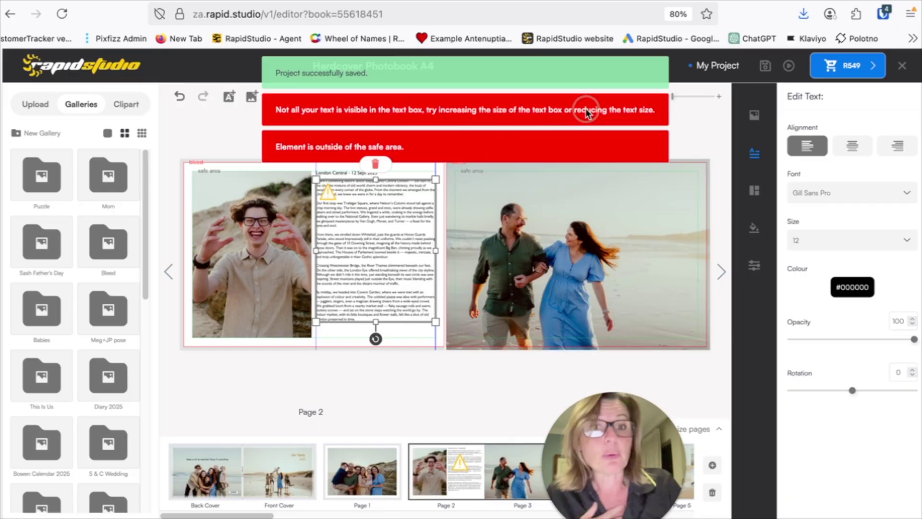
left_click(524, 105)
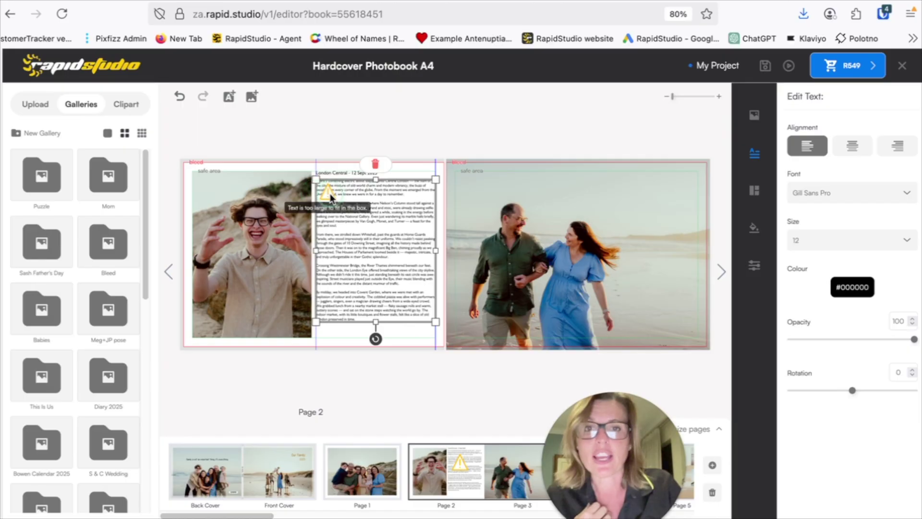
left_click(396, 214)
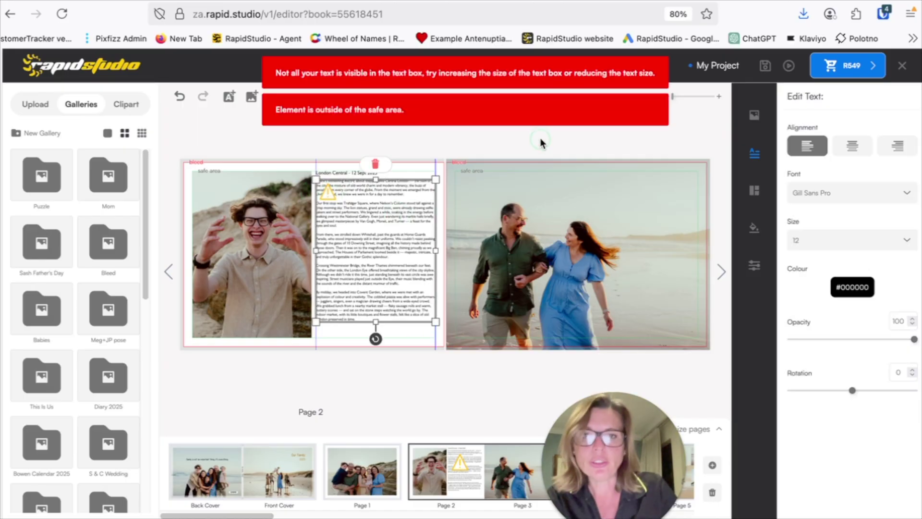
left_click(404, 107)
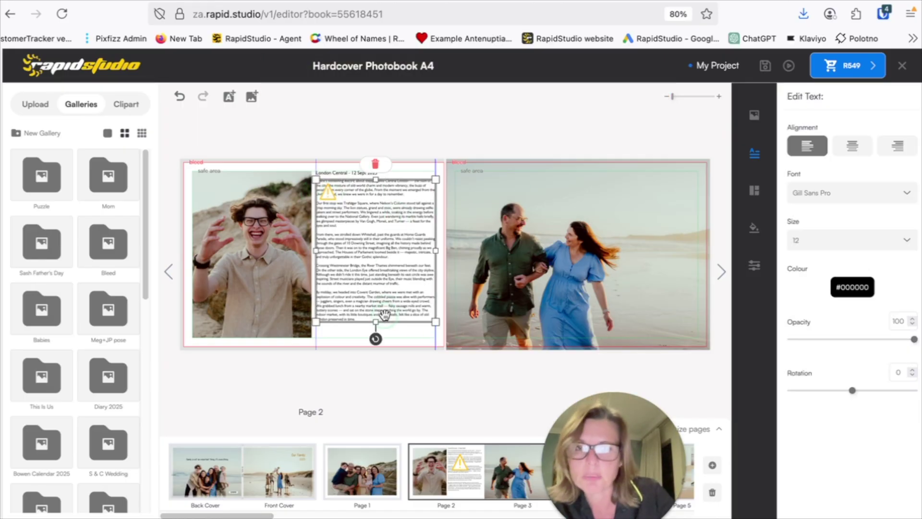
left_click_drag(377, 323, 376, 340)
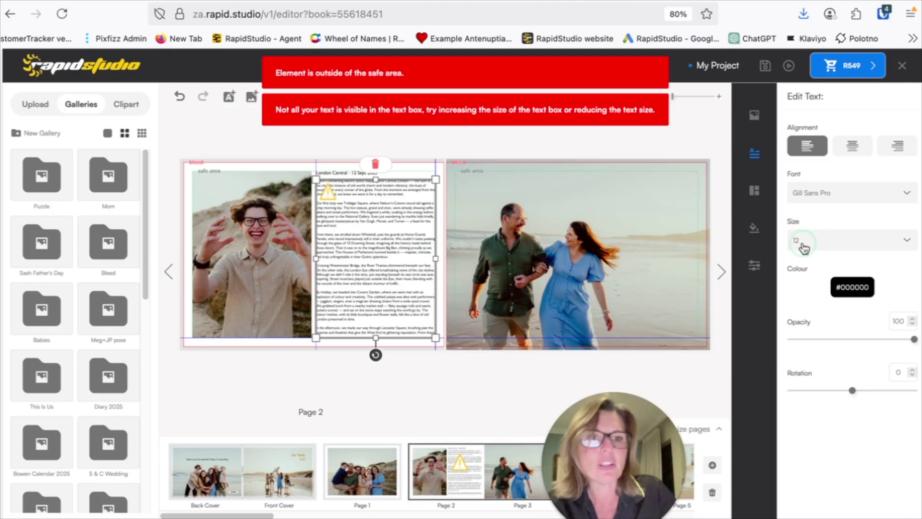
left_click(790, 67)
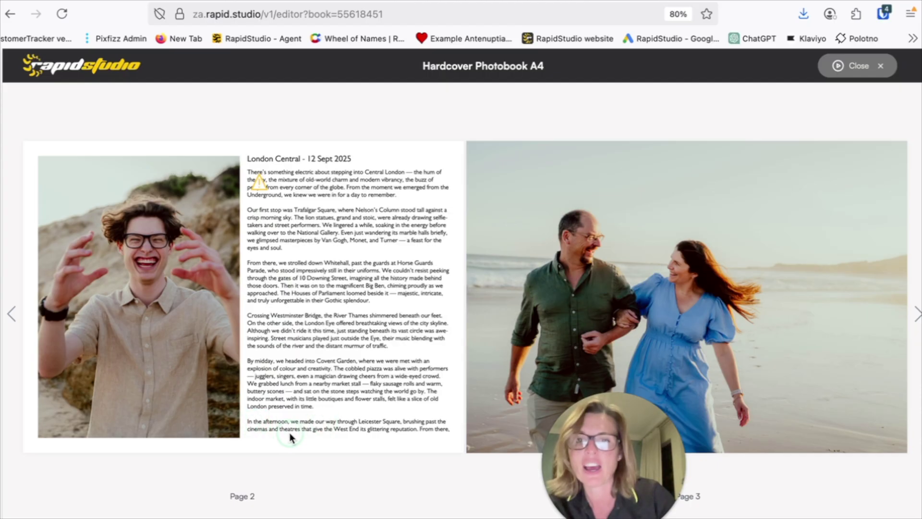
left_click(857, 65)
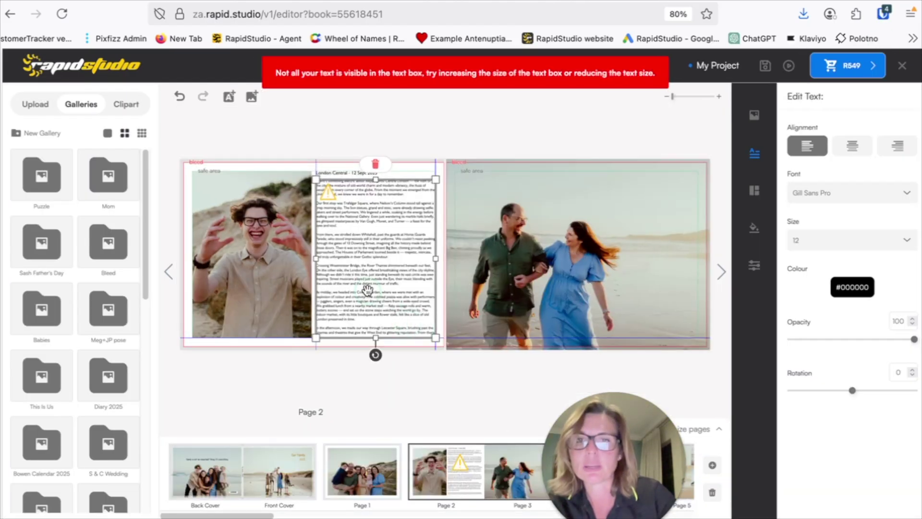
Shorten the page 2 story by deleting everything from "In the afternoon, we made our way through Leicester Square" to the end
double_click(369, 289)
scroll(427, 304, "down", 1)
scroll(426, 304, "up", 5)
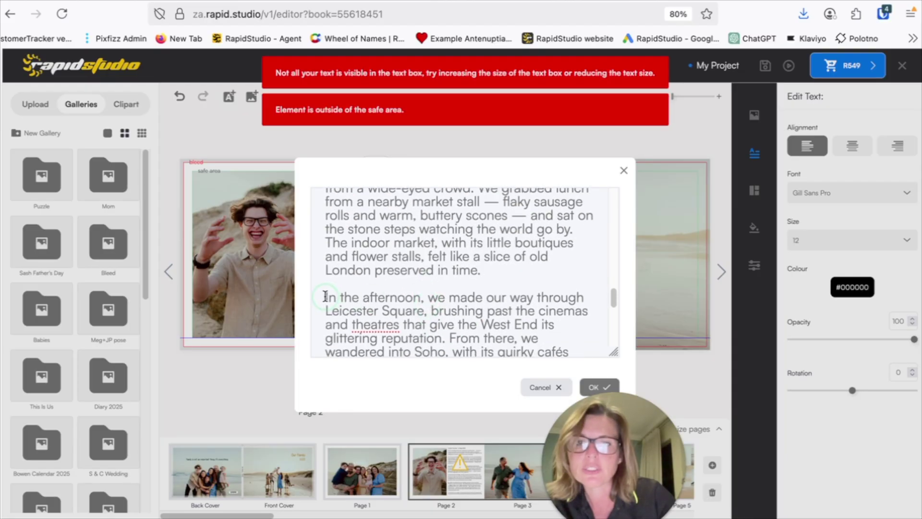
left_click_drag(325, 296, 490, 337)
scroll(490, 338, "down", 5)
left_click(554, 345, "shift")
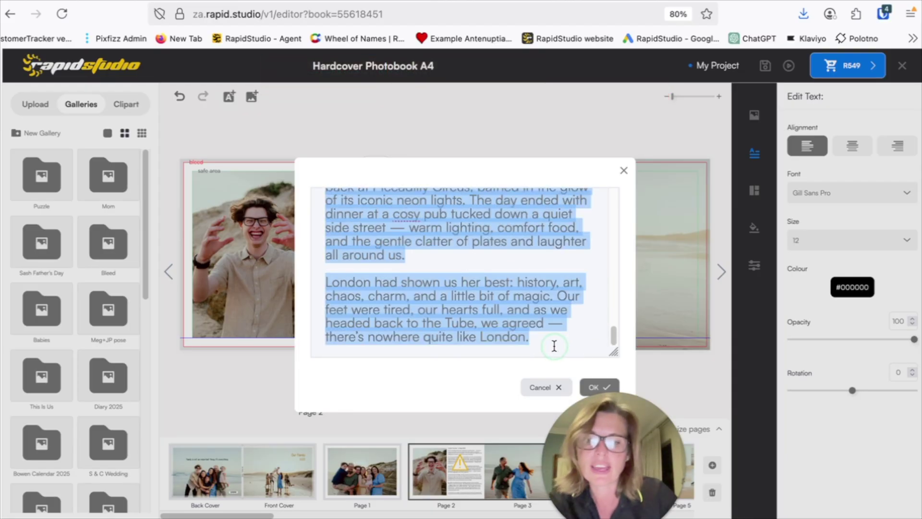
key("BackSpace")
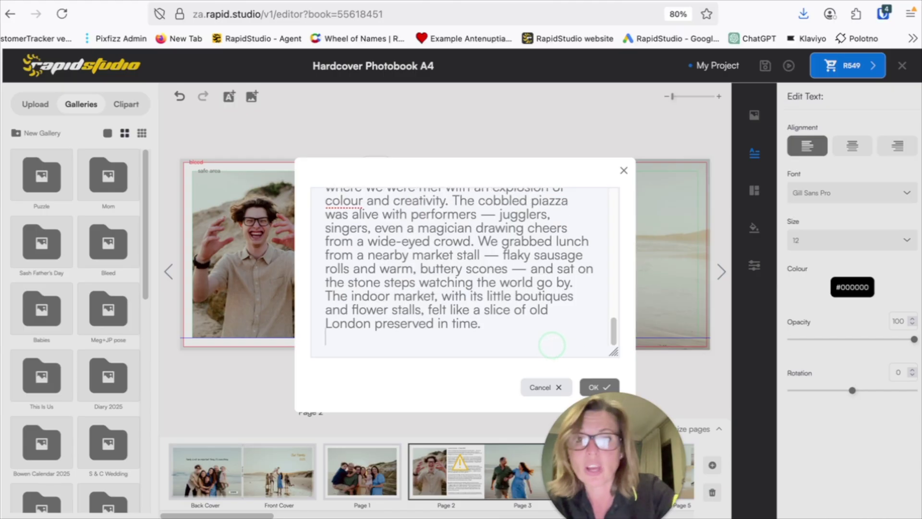
key("BackSpace")
left_click(594, 387)
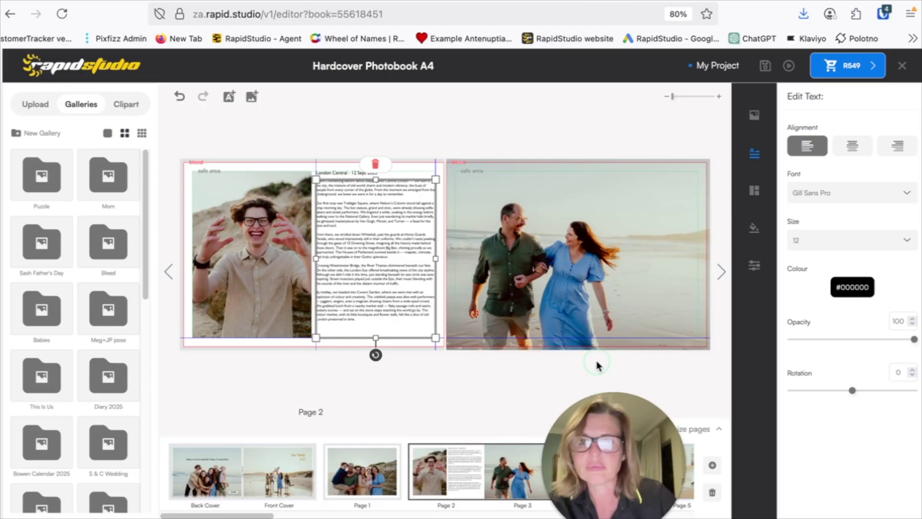
Preview the spread of pages 2 and 3 to check the shortened story, and return to the editor
left_click(851, 71)
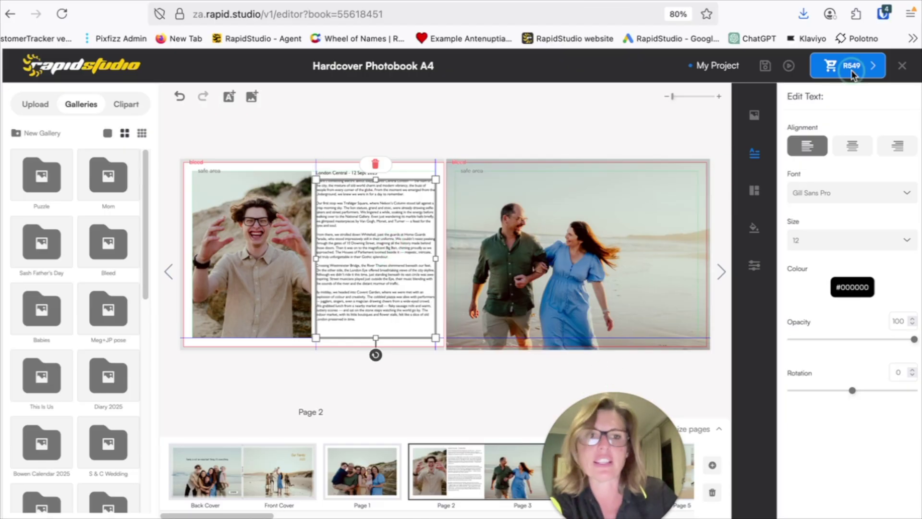
left_click(788, 66)
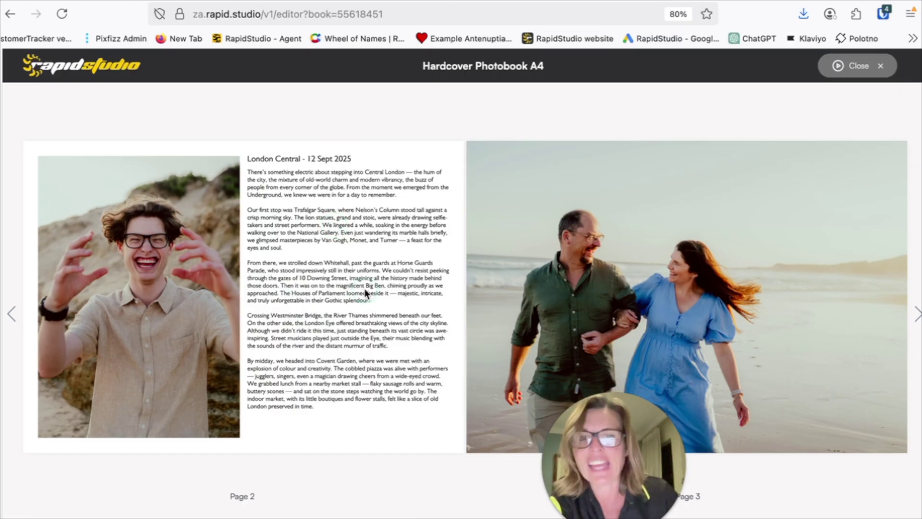
left_click(413, 307)
left_click(857, 66)
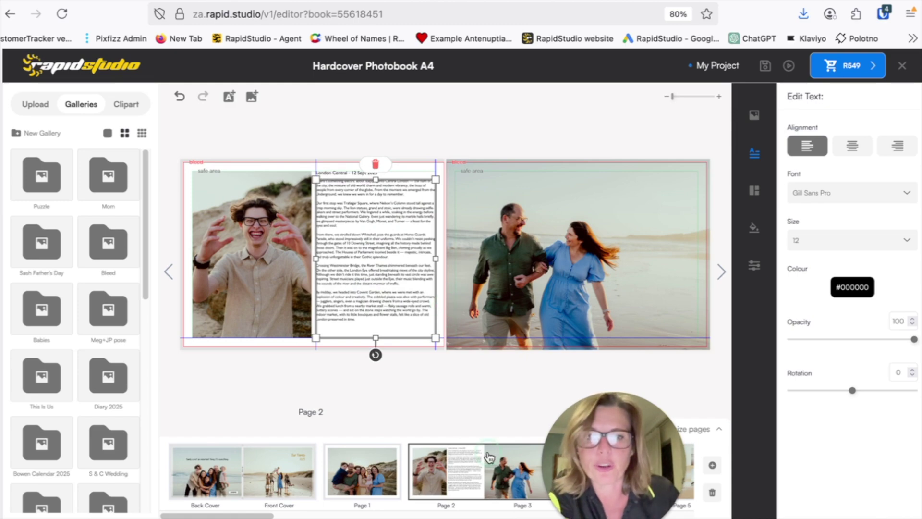
Go to page 6 and delete the tall photo of the woman holding a toddler
left_click(721, 272)
left_click(721, 272)
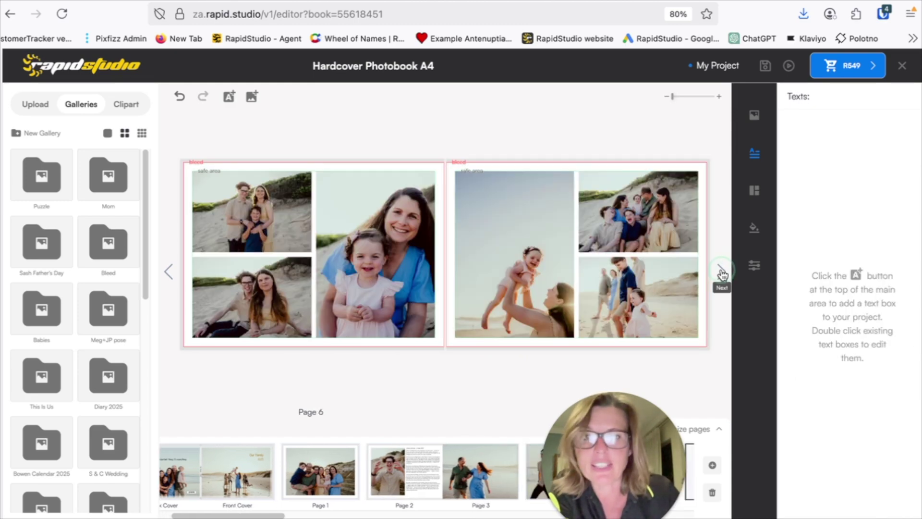
left_click(378, 258)
key("Delete")
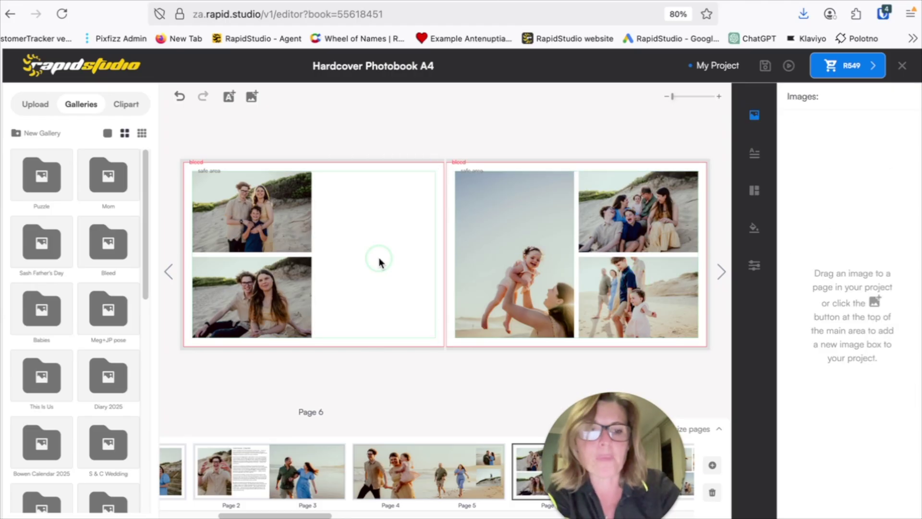
Add a one-line text box across the top of the empty column on page 6, within the safe area
left_click(504, 317)
left_click(754, 192)
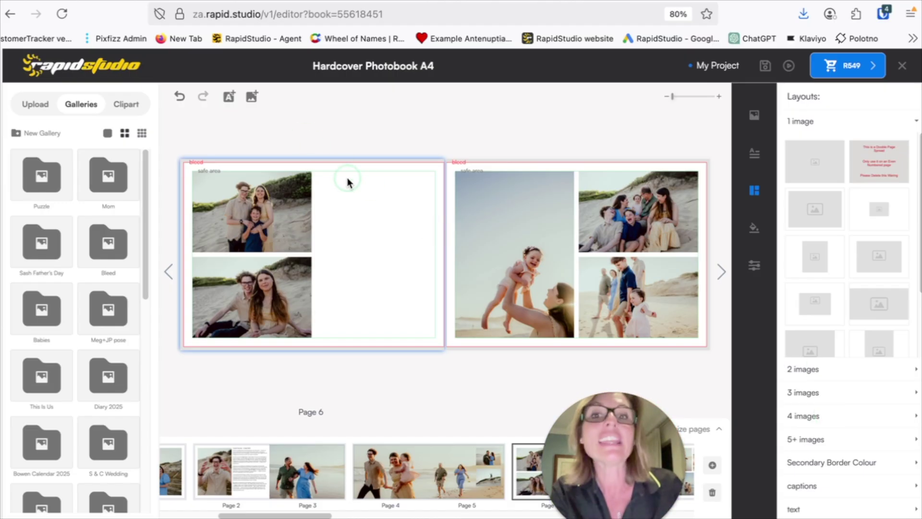
left_click(238, 112)
left_click_drag(320, 255, 435, 184)
left_click_drag(376, 197, 375, 188)
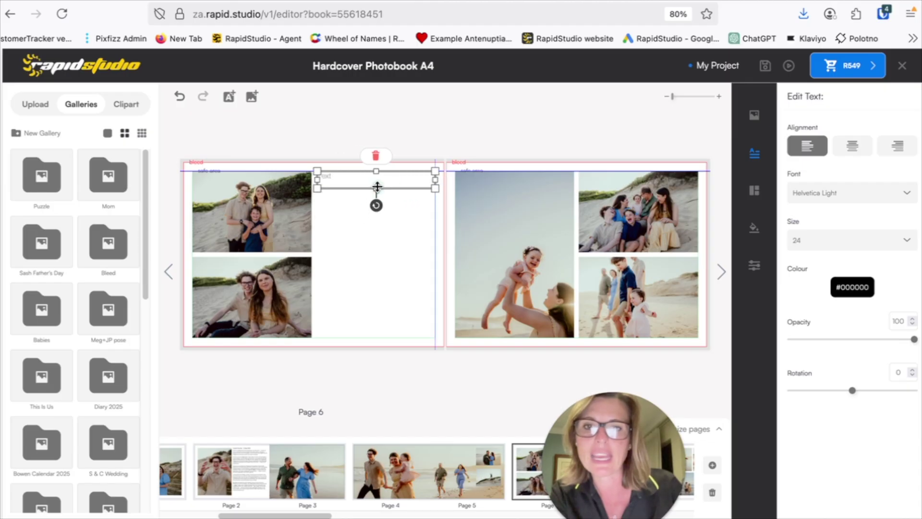
Format the heading text box on page 6 with font size 16 and the American Typewriter font
left_click(817, 239)
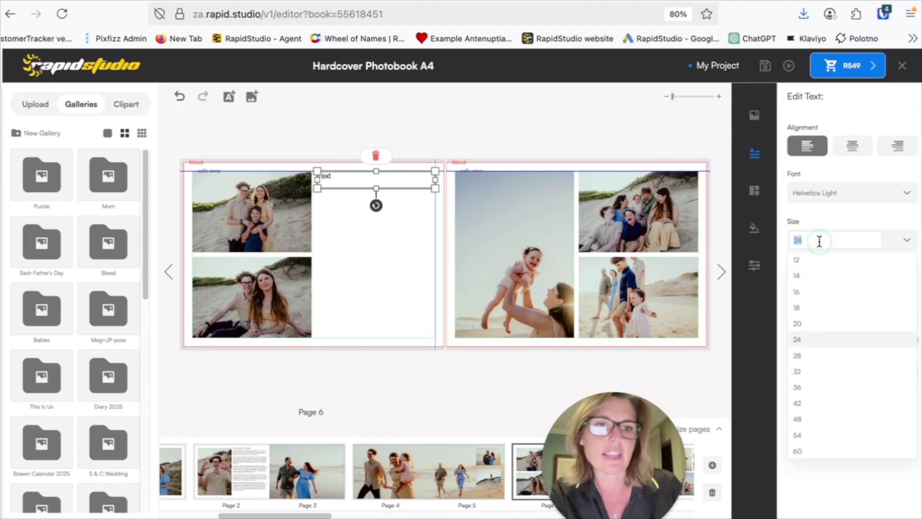
left_click(812, 300)
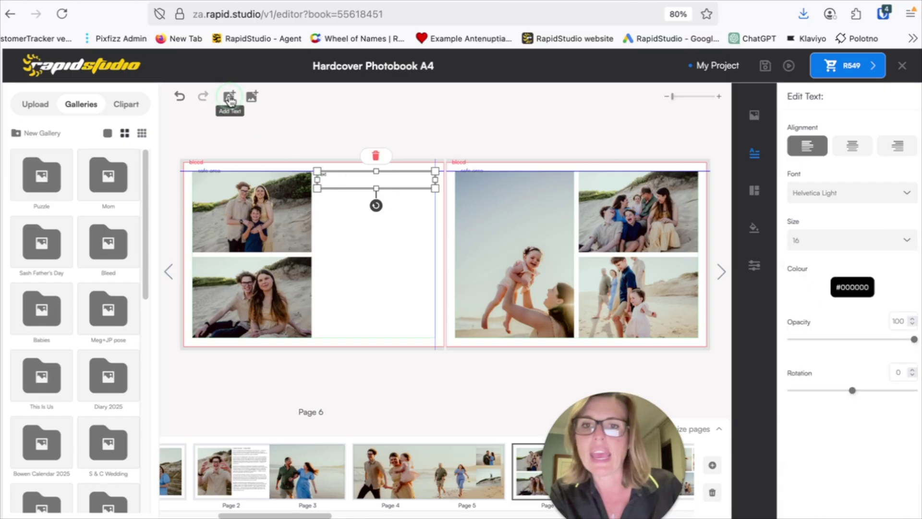
left_click(840, 196)
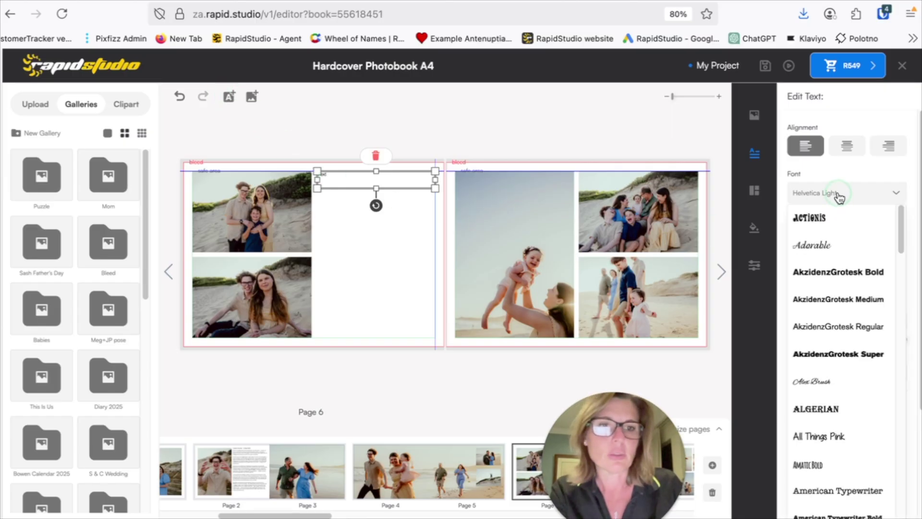
scroll(847, 288, "down", 1)
scroll(848, 302, "down", 5)
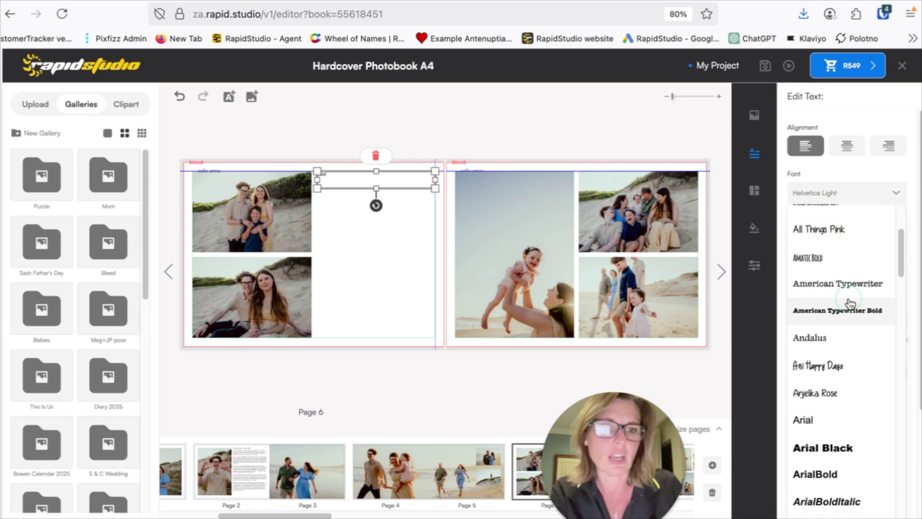
left_click(849, 291)
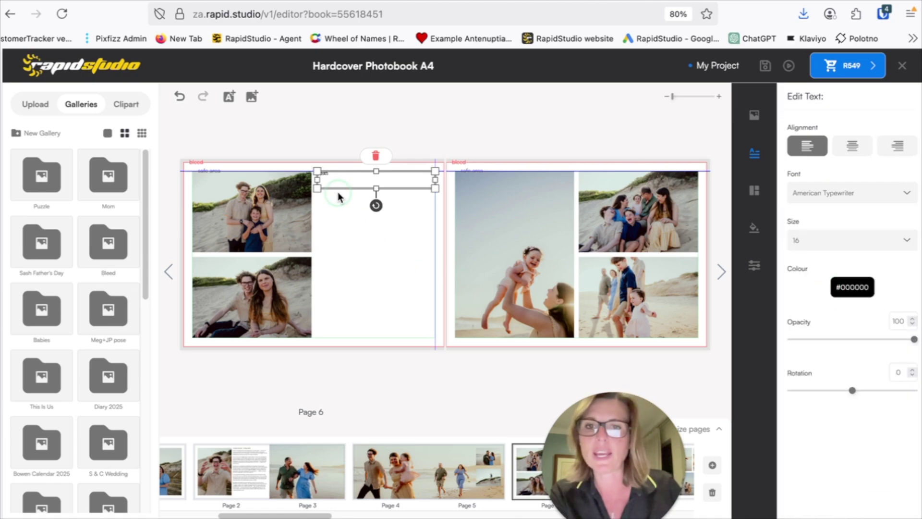
Add a second text box on page 6, filling the column from below the heading box down to the safe area's lower edge
left_click(229, 98)
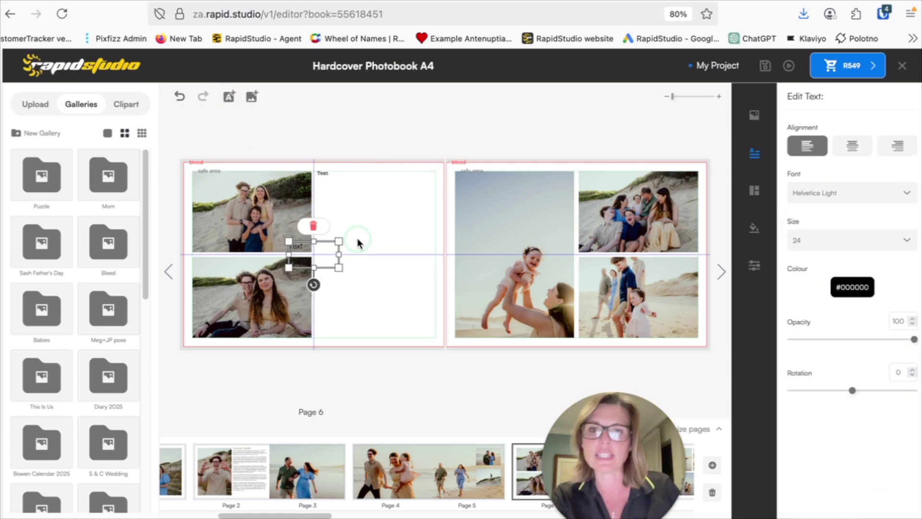
left_click_drag(320, 258, 435, 208)
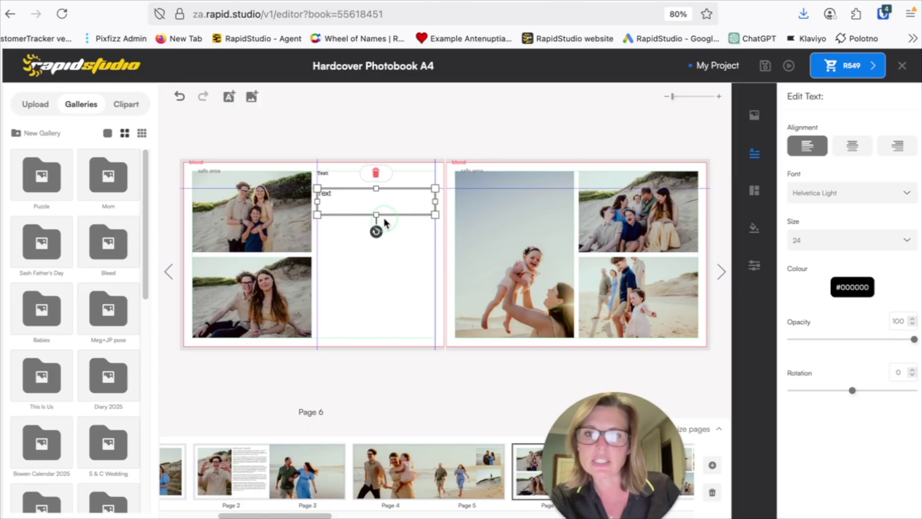
left_click_drag(376, 215, 371, 337)
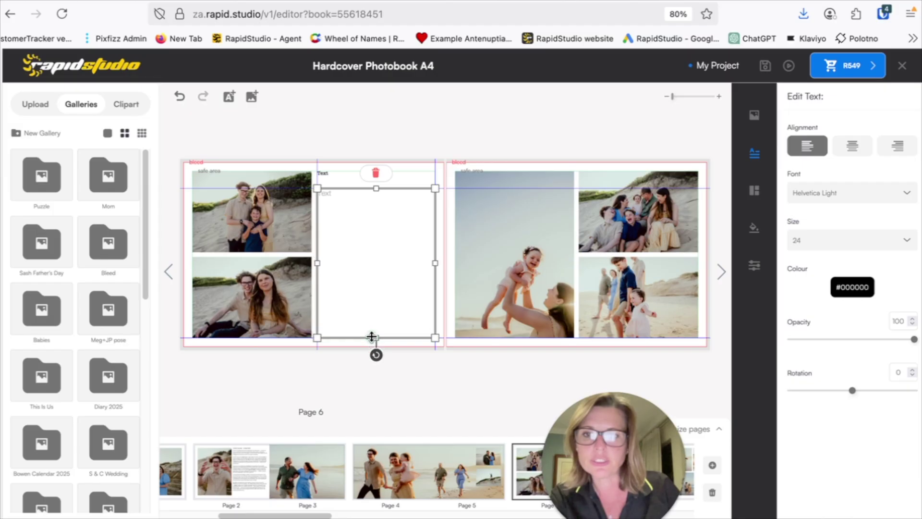
Format the tall text box with font size 12 and the American Typewriter font
left_click(893, 239)
left_click(845, 263)
left_click(888, 193)
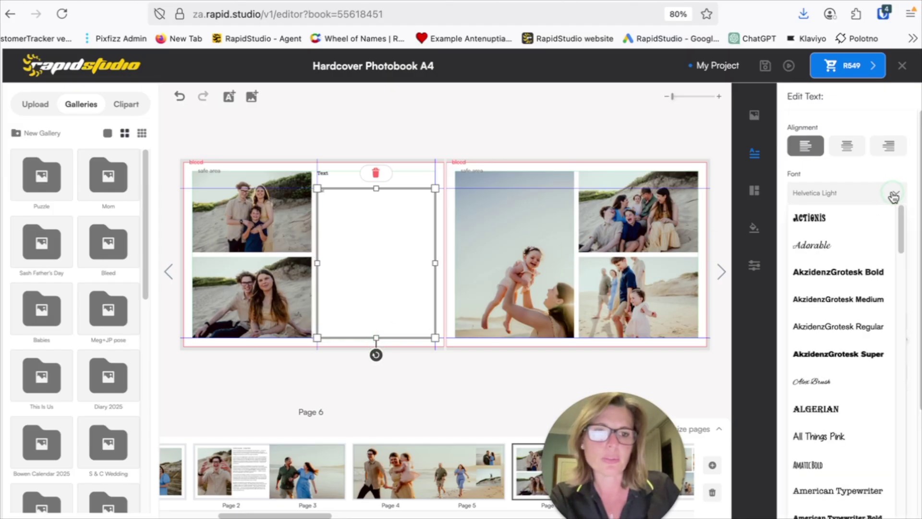
scroll(854, 419, "down", 2)
left_click(854, 418)
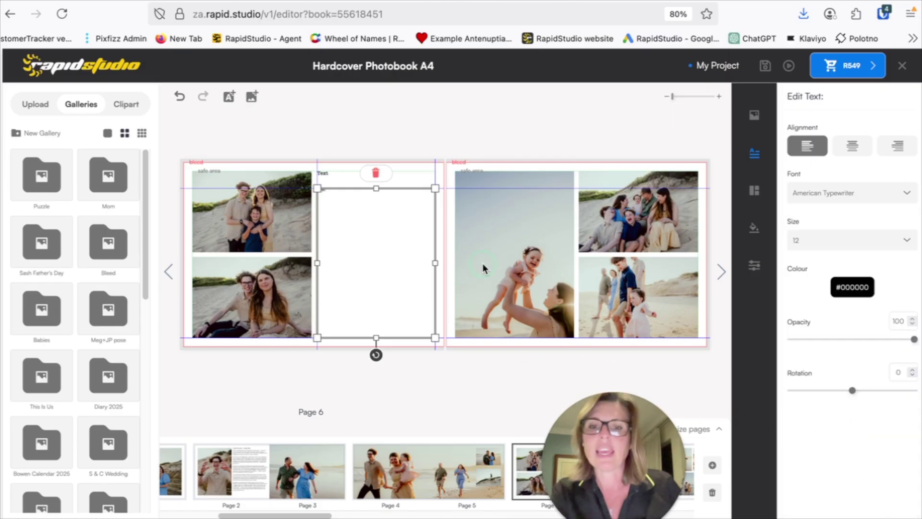
Paste the rest of the story, starting "In the afternoon, we made our way through Leicester Square", into the tall text box
double_click(410, 251)
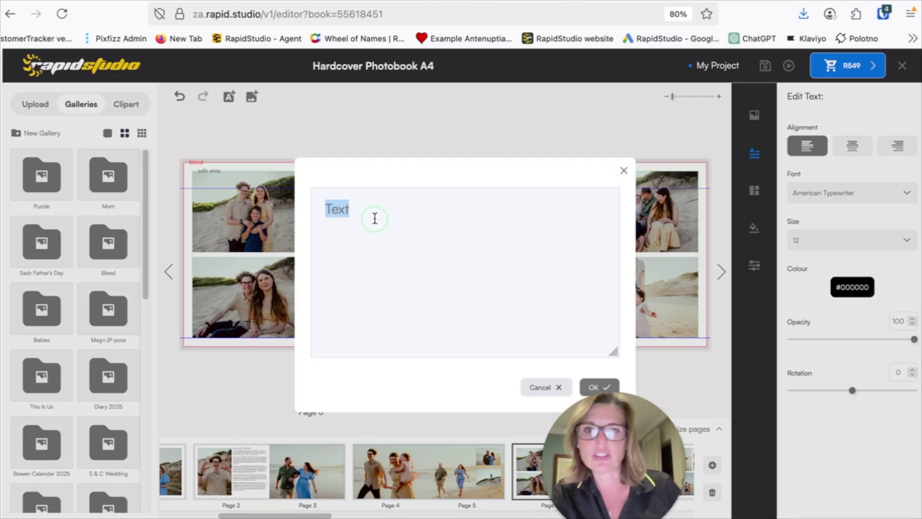
key("ctrl+v")
left_click(595, 387)
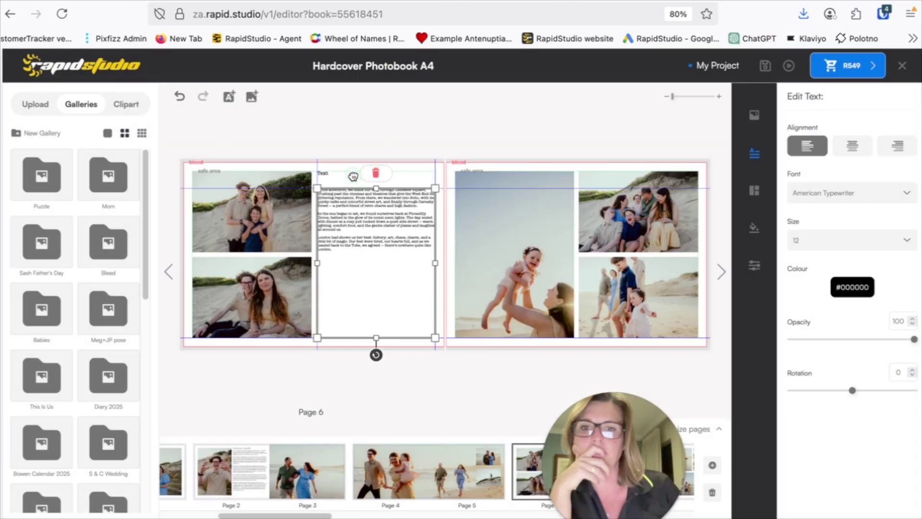
Enter "Our Day in London" as the heading in the one-line text box on page 6
double_click(353, 177)
type("Pu")
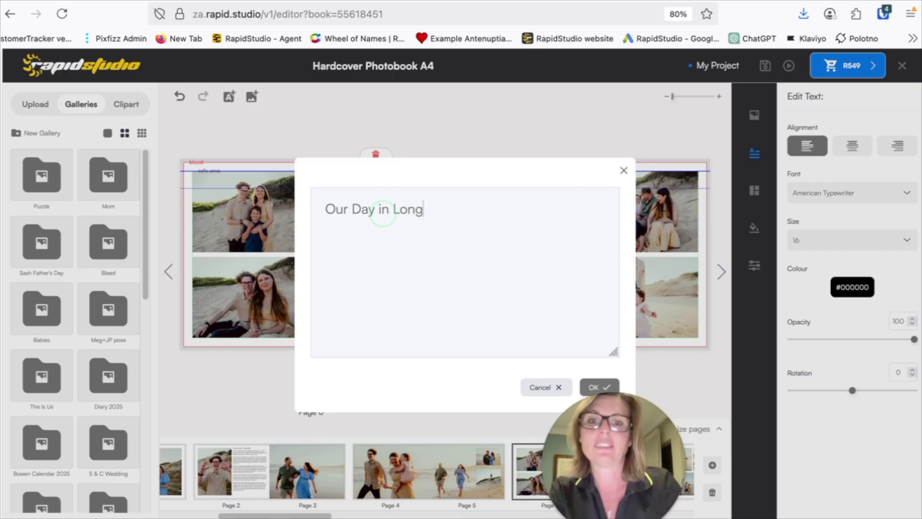
left_click(595, 387)
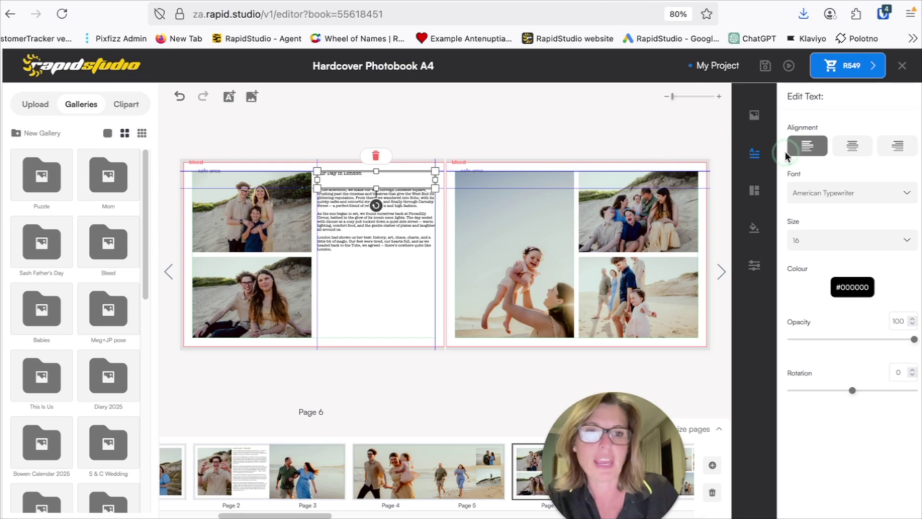
Preview the spread of pages 6 and 7 to check the heading and story, and return to the editor
left_click(789, 66)
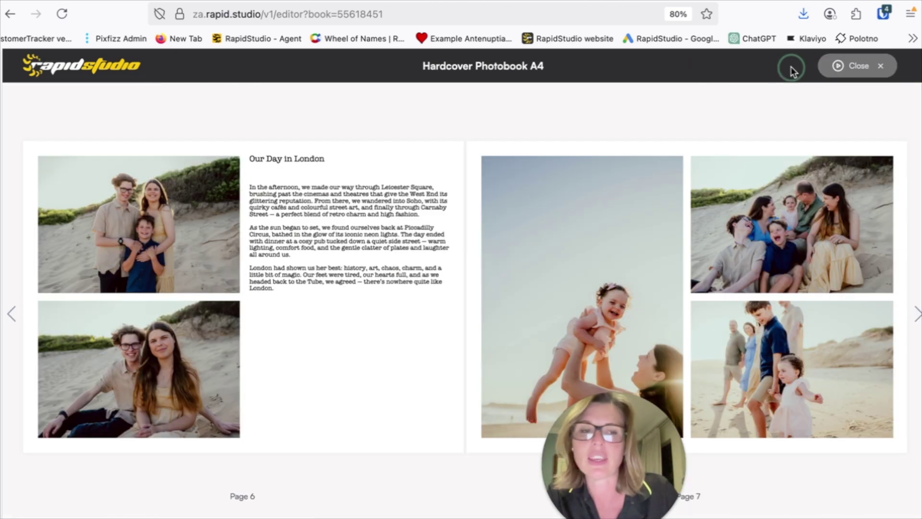
left_click(836, 66)
left_click(397, 188)
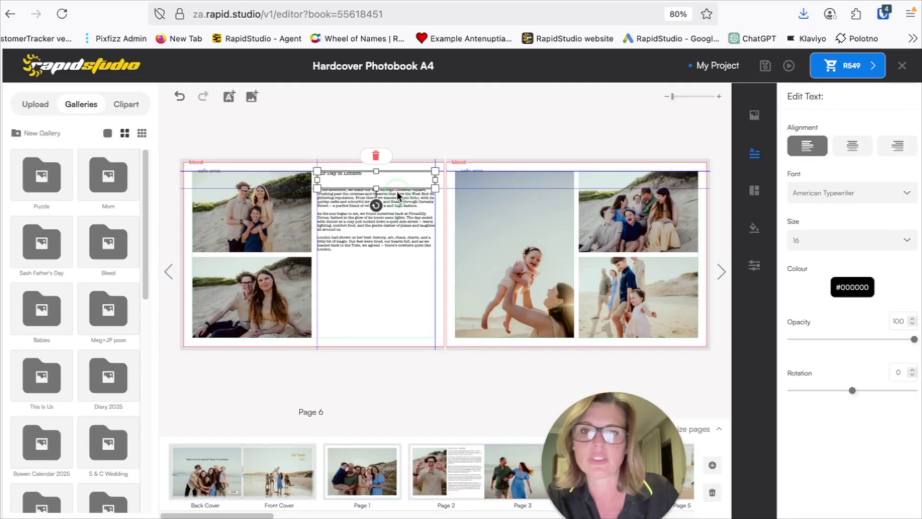
left_click(844, 286)
left_click(439, 158)
Apply the 5+ images layout with three rows of six image boxes to page 3
left_click(500, 440)
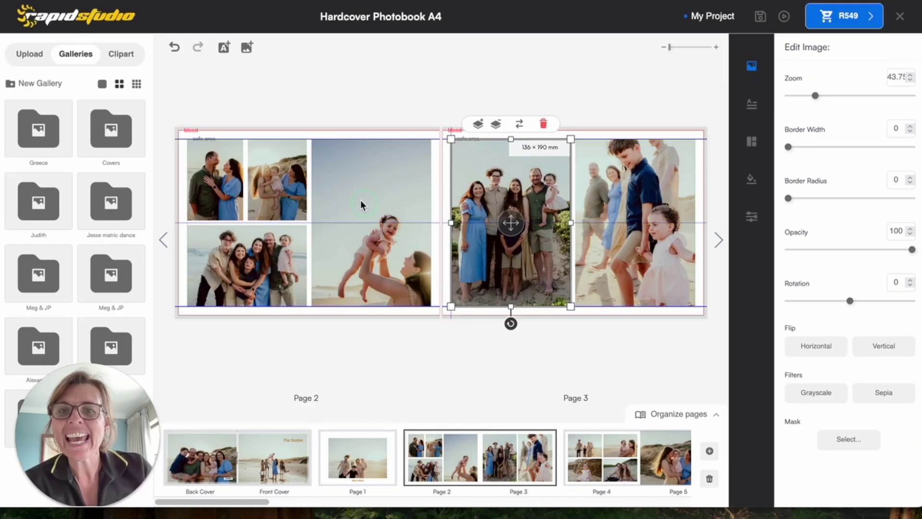
left_click(750, 141)
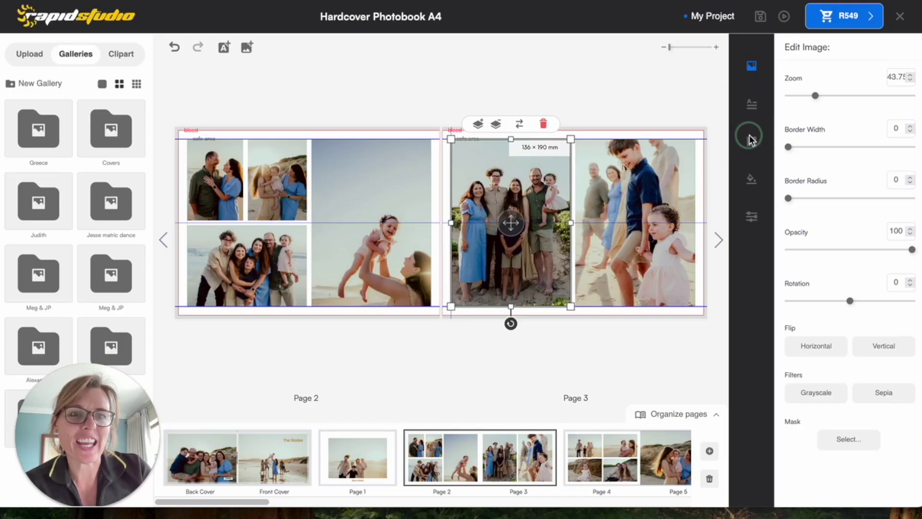
left_click(751, 143)
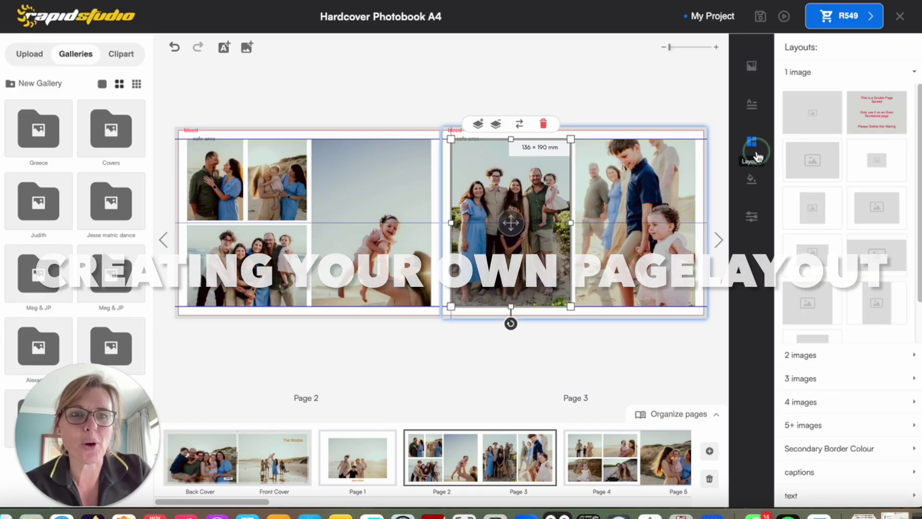
left_click(822, 325)
left_click(813, 424)
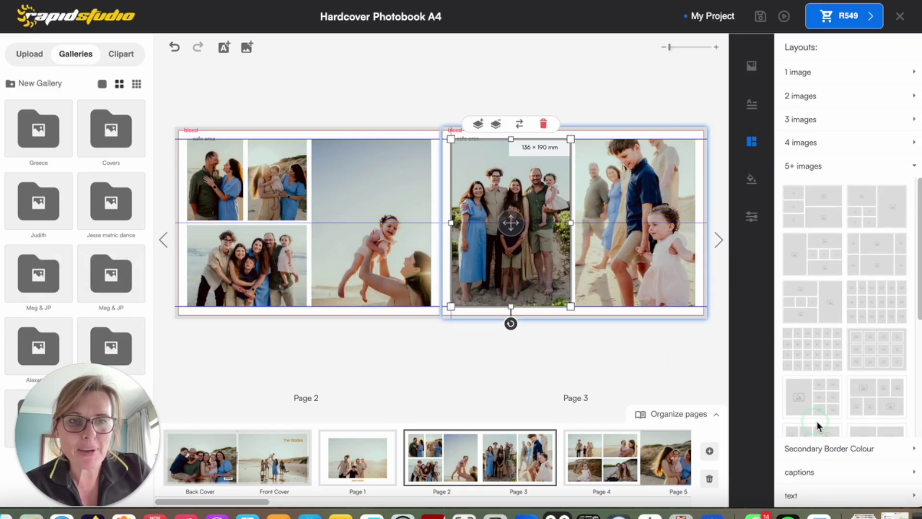
left_click(855, 305)
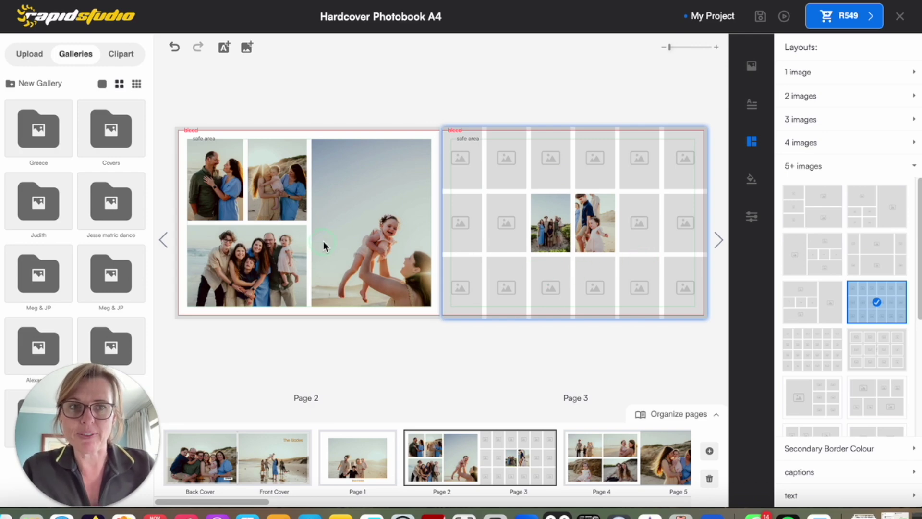
Delete all the photos from page 2 to leave a blank page
left_click(384, 231)
left_click(373, 180)
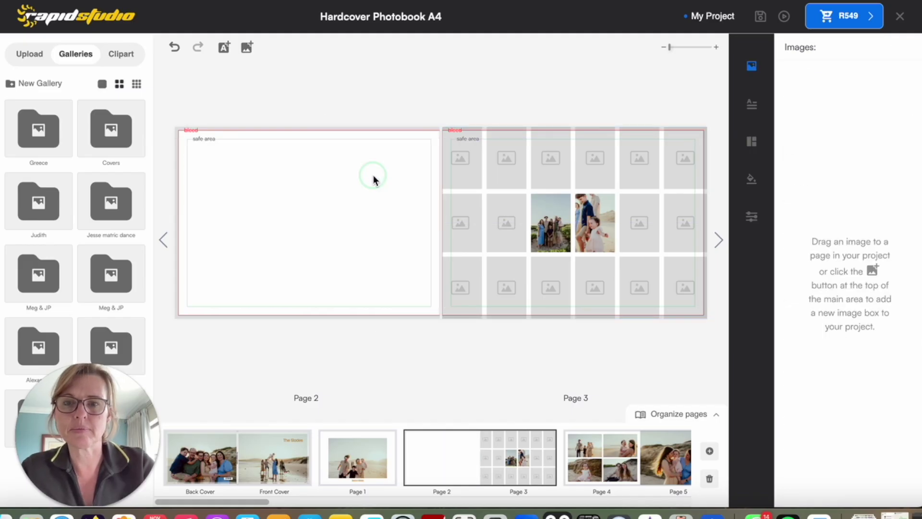
left_click(347, 214)
left_click(301, 143)
Add three 99 × 70 mm image boxes to page 2, two stacked along the safe area's left edge and one at the lower middle
left_click(245, 49)
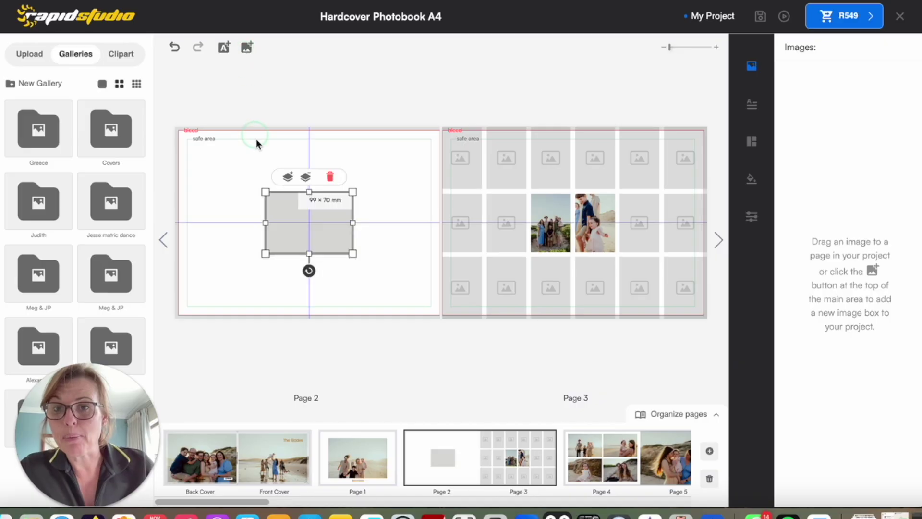
left_click_drag(278, 221, 202, 169)
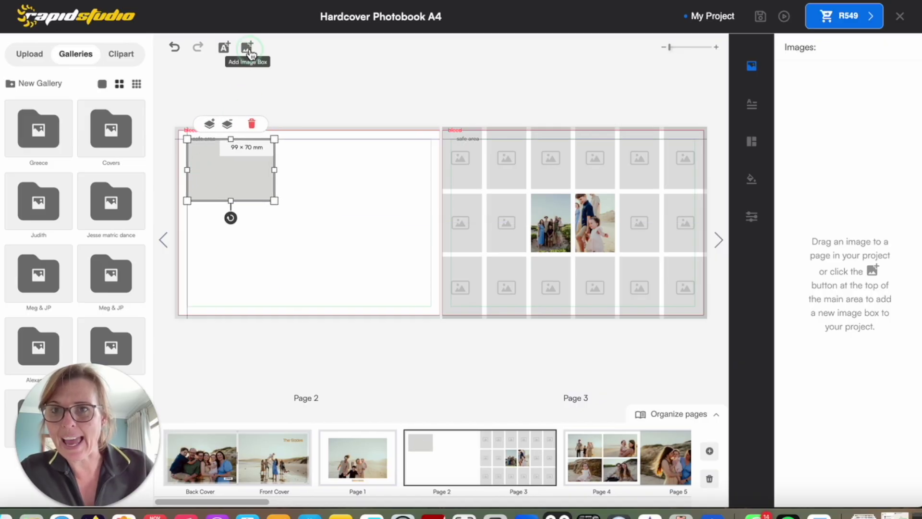
left_click(247, 48)
left_click_drag(283, 227, 205, 243)
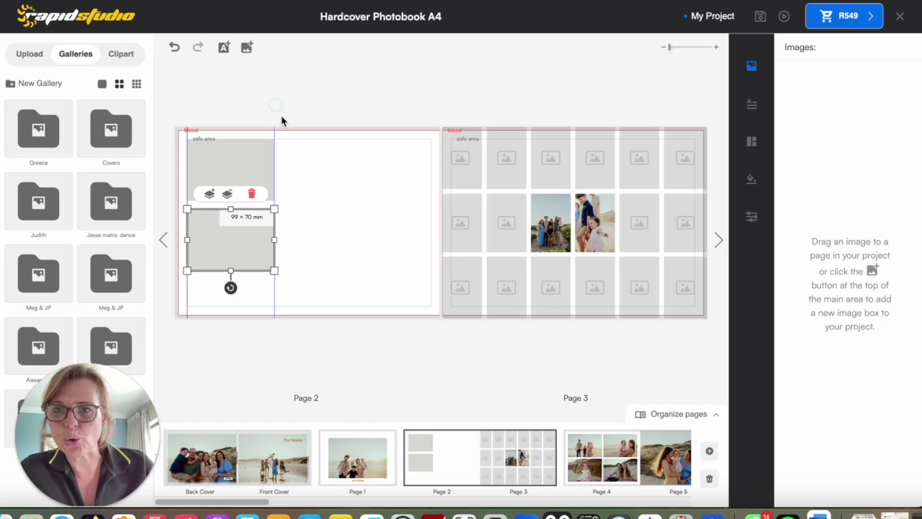
left_click(246, 47)
left_click_drag(334, 241, 346, 292)
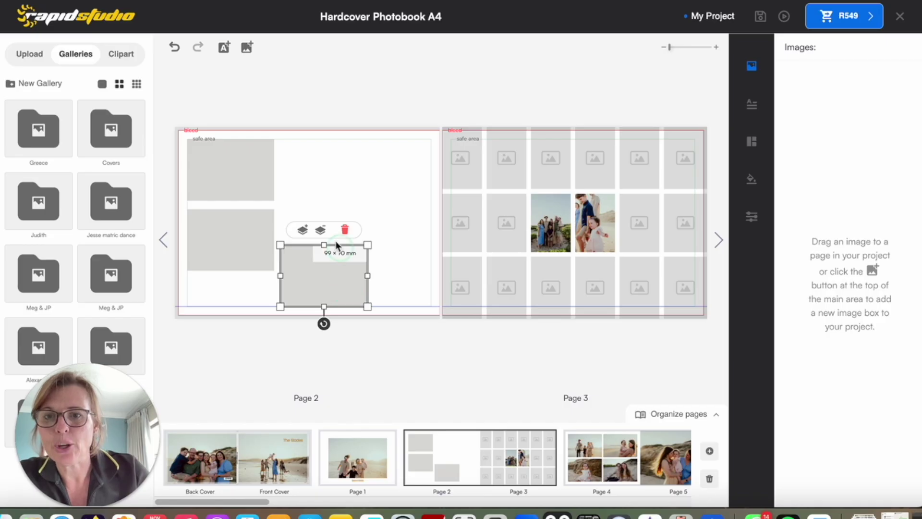
Reduce the height of both stacked image boxes on page 2 to 50 mm, keeping their 99 mm width
left_click(240, 160)
mouse_move(233, 202)
left_mouse_down()
mouse_move(230, 231)
mouse_move(232, 170)
mouse_move(230, 198)
mouse_move(233, 186)
left_mouse_up()
left_click(235, 225)
left_click_drag(229, 268, 231, 256)
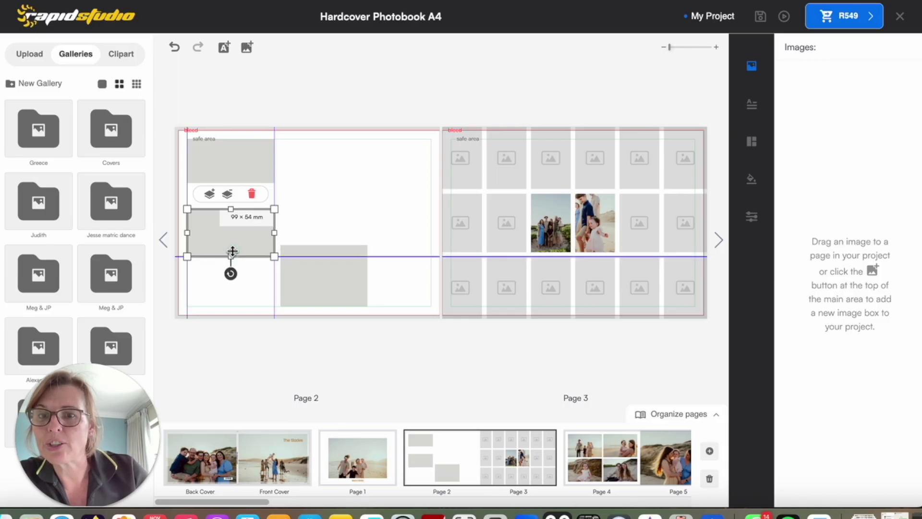
left_click_drag(352, 275, 370, 250)
left_click(227, 246)
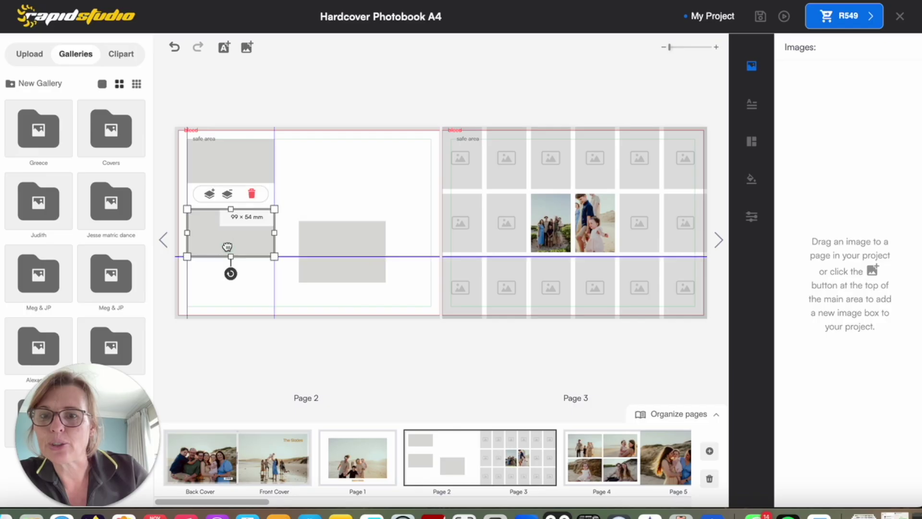
scroll(229, 251, "up", 3)
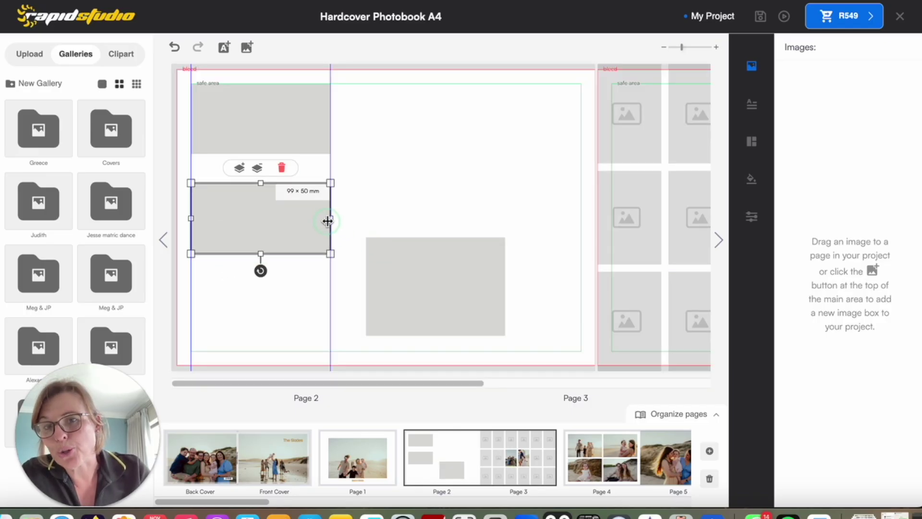
Duplicate the upper 99 × 50 mm image box and place the copy in the empty area beside the stack
left_click(273, 125)
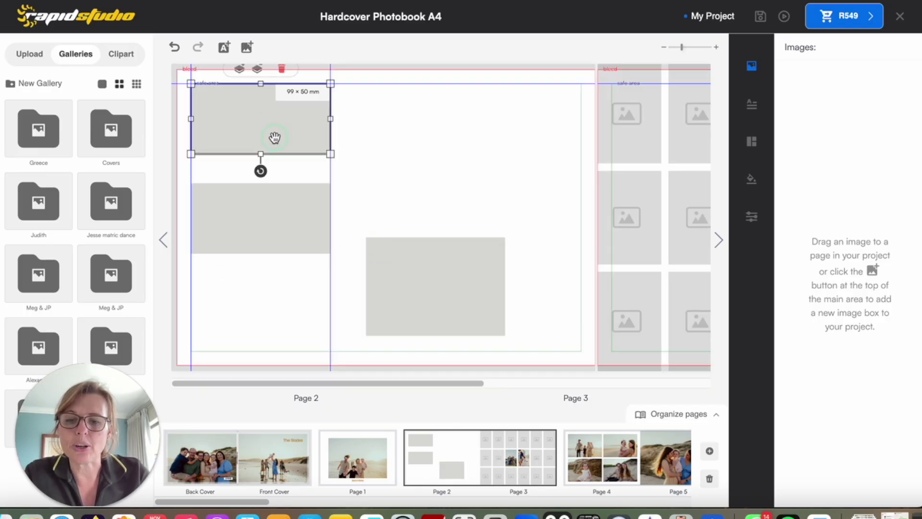
key("super+c")
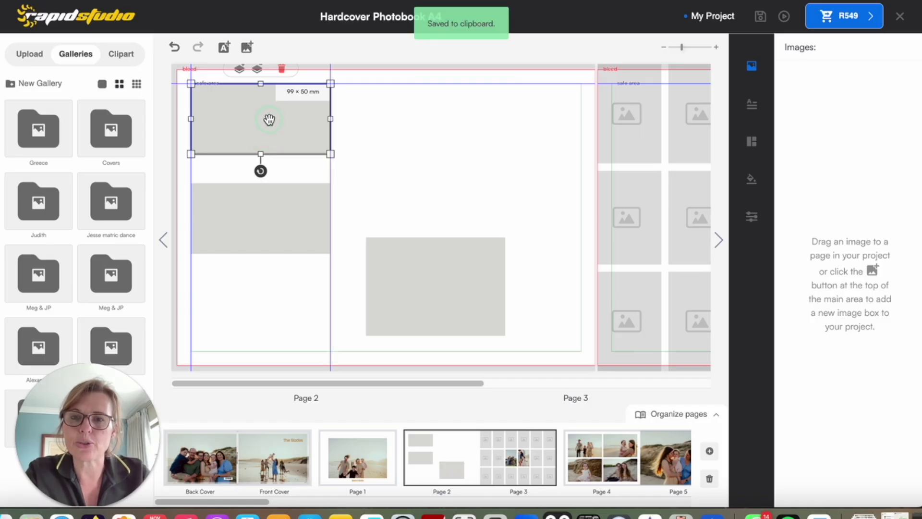
key("super+v")
left_click_drag(269, 119, 434, 162)
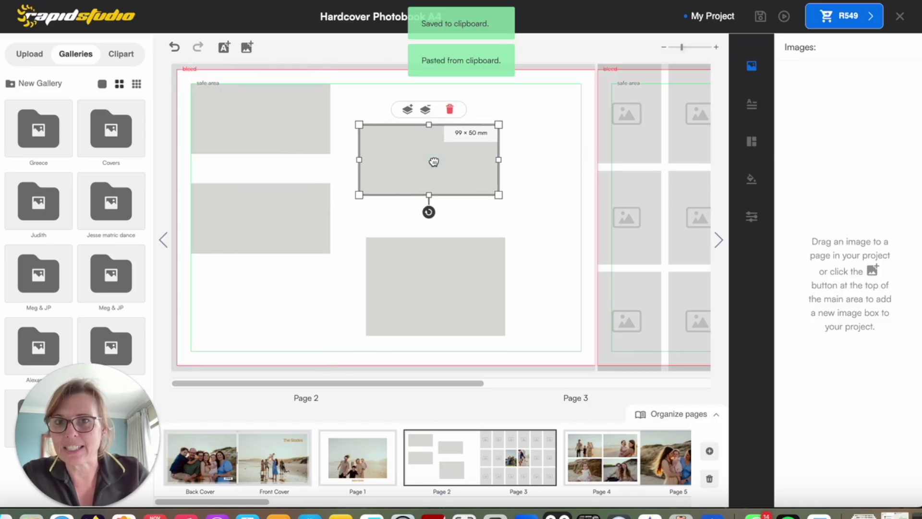
Arrange the three 99 × 50 mm boxes in an evenly spaced column along the safe area's left edge, and delete the larger image box
left_click_drag(269, 219, 271, 201)
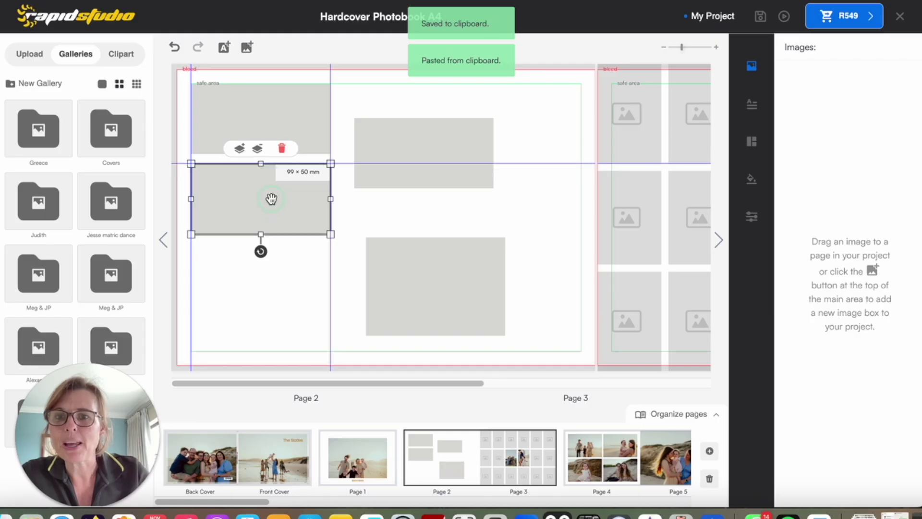
left_click_drag(397, 148, 236, 276)
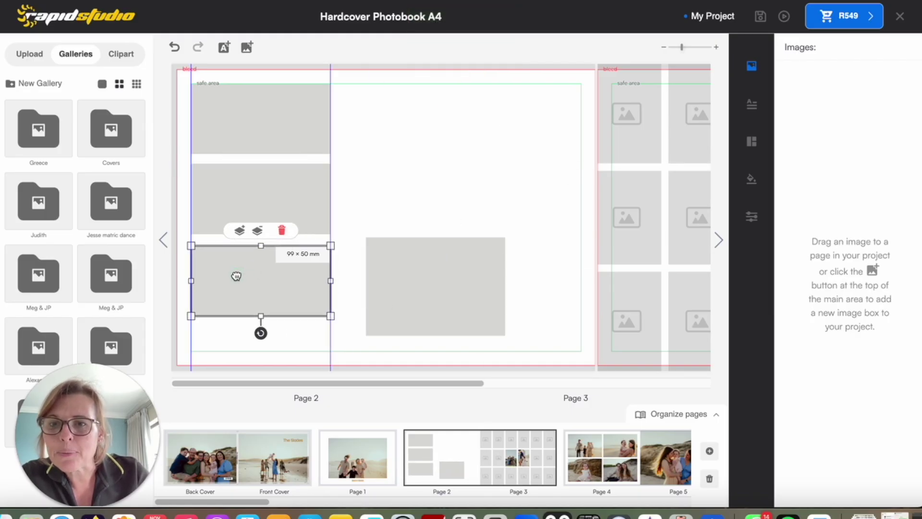
left_click(401, 279)
key("BackSpace")
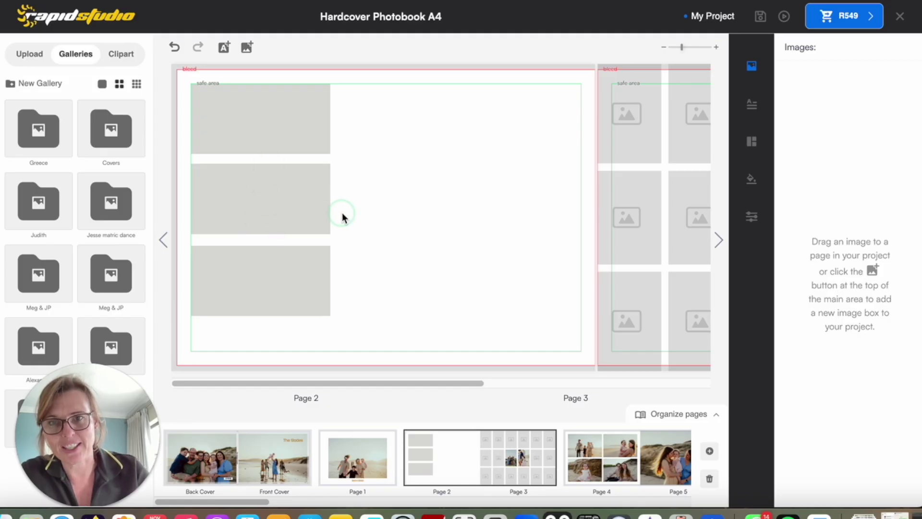
Duplicate the lowest 99 × 50 mm image box on page 2 and enlarge the copy to 169 × 190 mm beside the column
left_click(288, 278)
key("super+c")
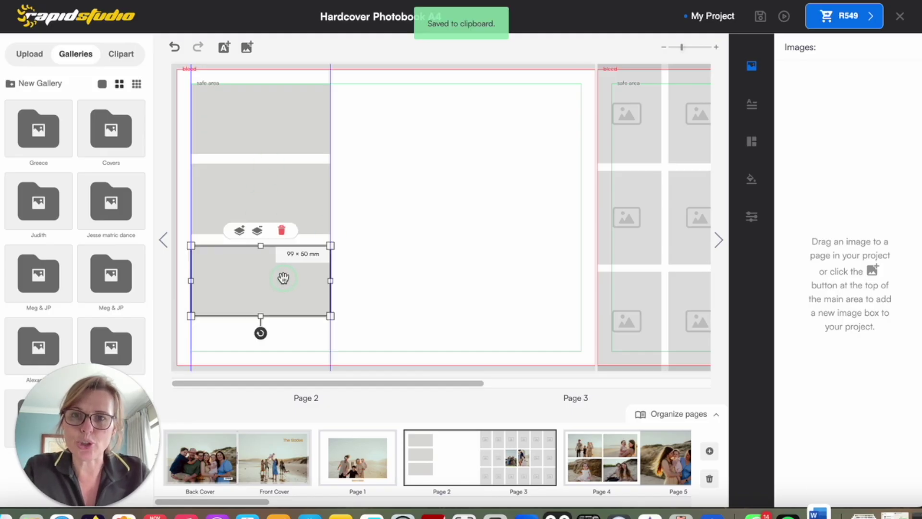
key("super+v")
left_click_drag(273, 279, 426, 117)
left_click_drag(482, 119, 578, 114)
left_click_drag(460, 154, 443, 350)
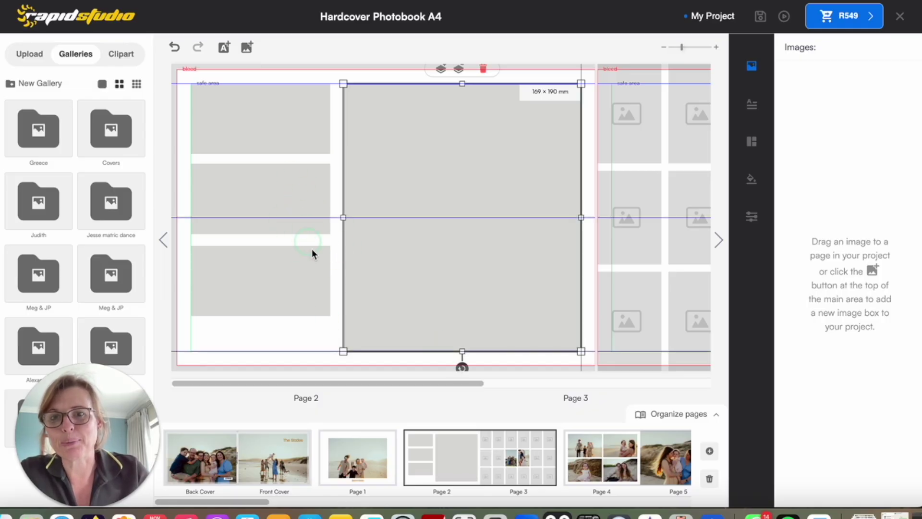
Delete the second and third image boxes from both the top and middle rows of page 3
left_click_drag(412, 382, 633, 387)
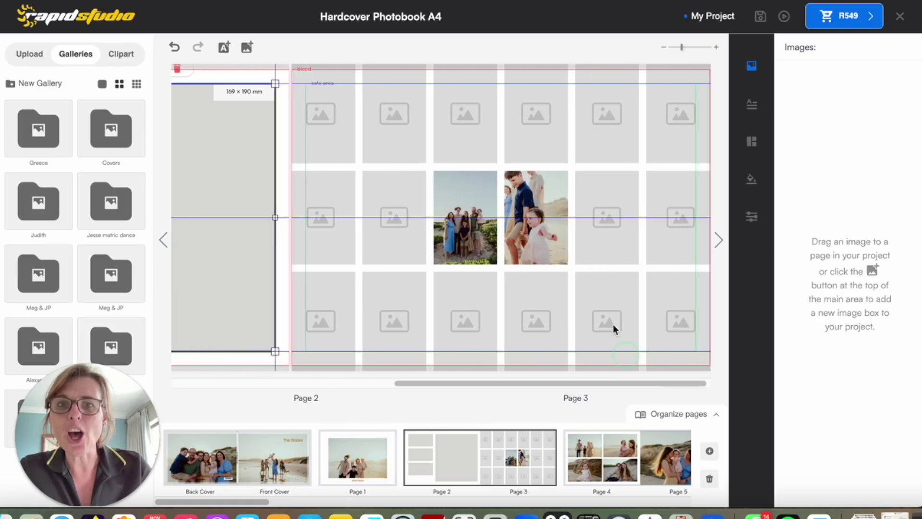
left_click(488, 154)
key("Delete")
left_click(380, 140)
key("Delete")
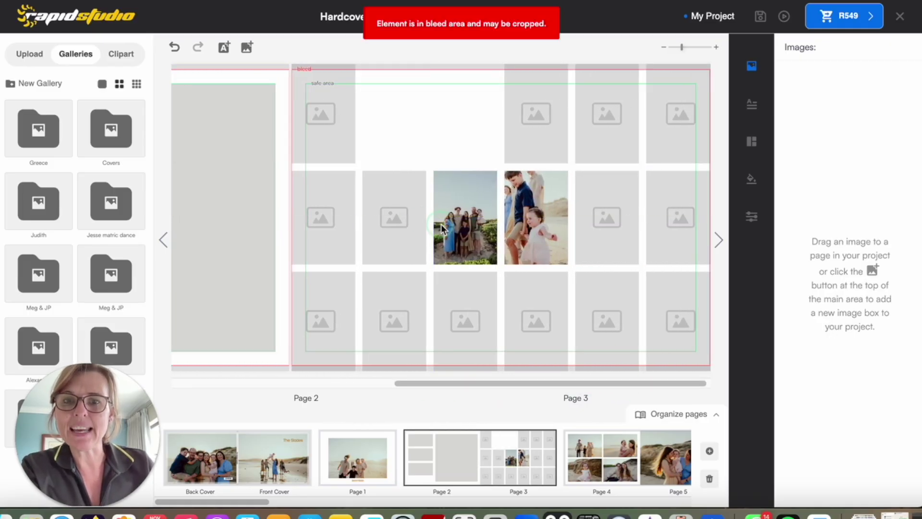
left_click(441, 228)
key("Delete")
left_click(411, 225)
key("Delete")
Widen the first image boxes in the top and middle rows of page 3 to 150 × 71 mm, filling the gaps
left_click(344, 117)
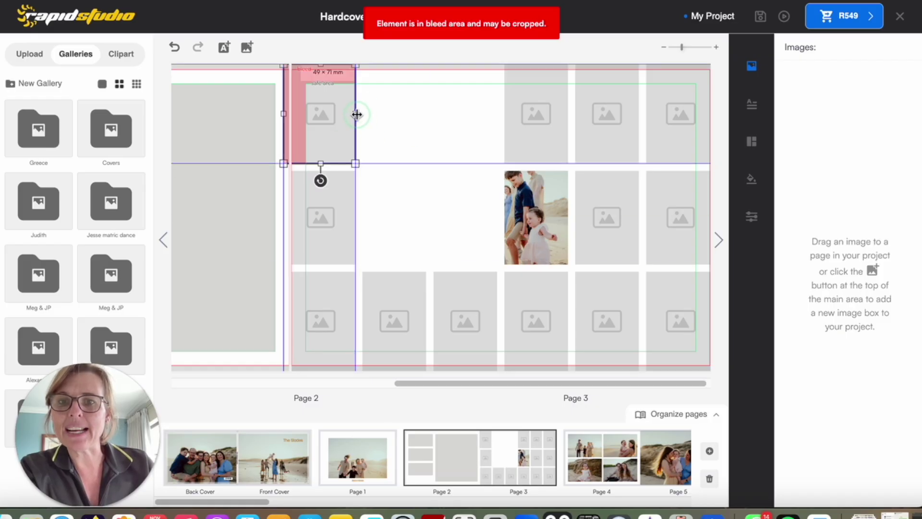
left_click_drag(356, 114, 497, 115)
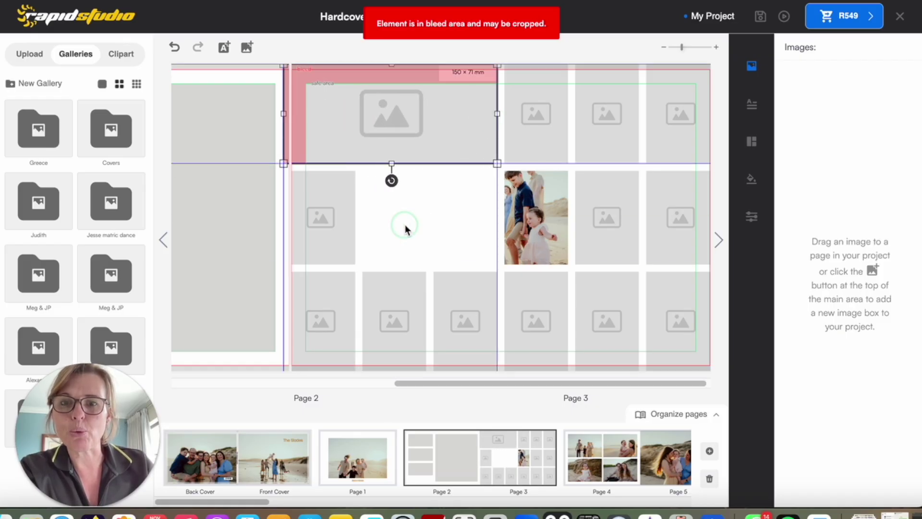
left_click(331, 221)
left_click_drag(356, 217, 497, 209)
Delete the second and third boxes in page 3's bottom row and widen the first one to 150 × 71 mm
left_click(467, 290)
key("Delete")
left_click(407, 299)
key("Delete")
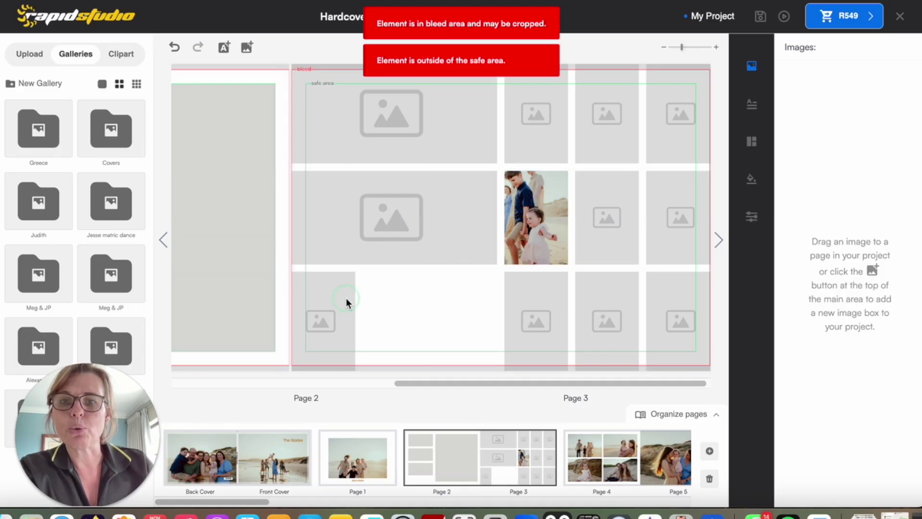
left_click(349, 299)
left_click_drag(359, 318, 497, 319)
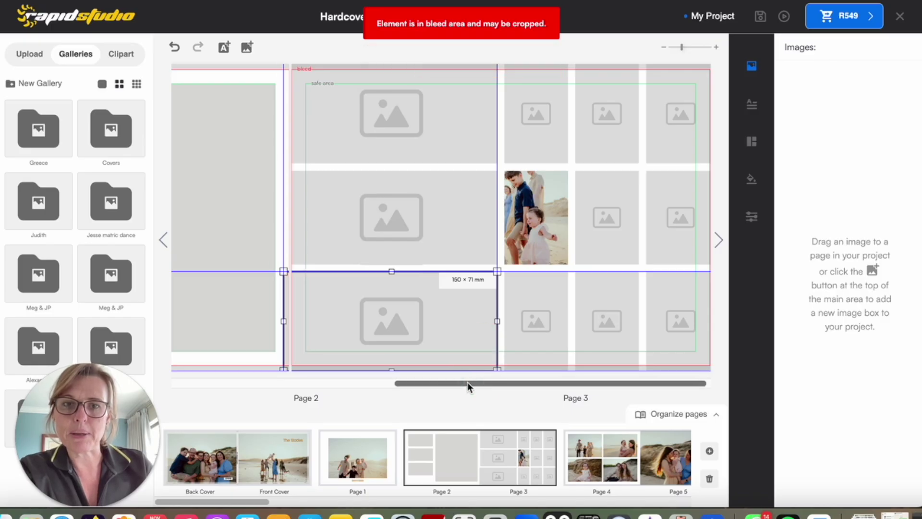
Widen the box beside page 3's top wide box to 148 mm and extend it down to the page's lower edge
left_click_drag(459, 381, 552, 380)
left_click(587, 208)
left_click_drag(587, 208, 708, 114)
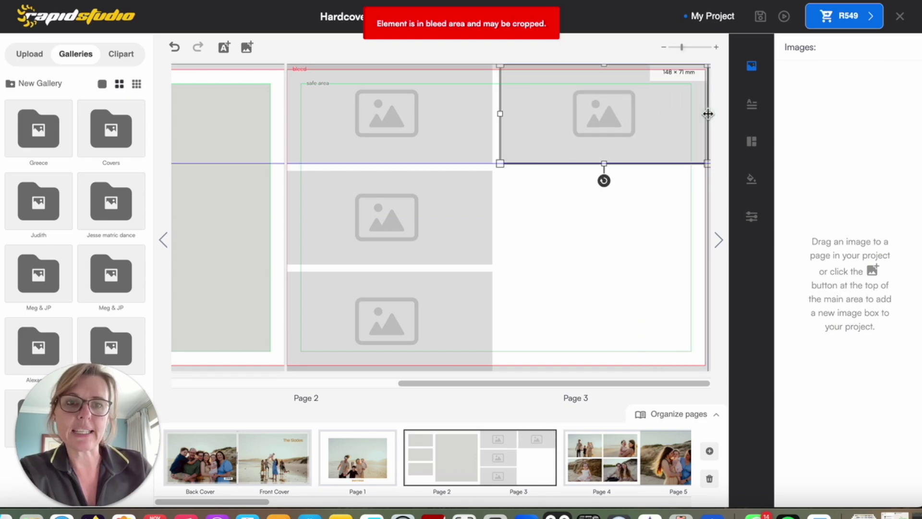
left_click_drag(604, 163, 612, 361)
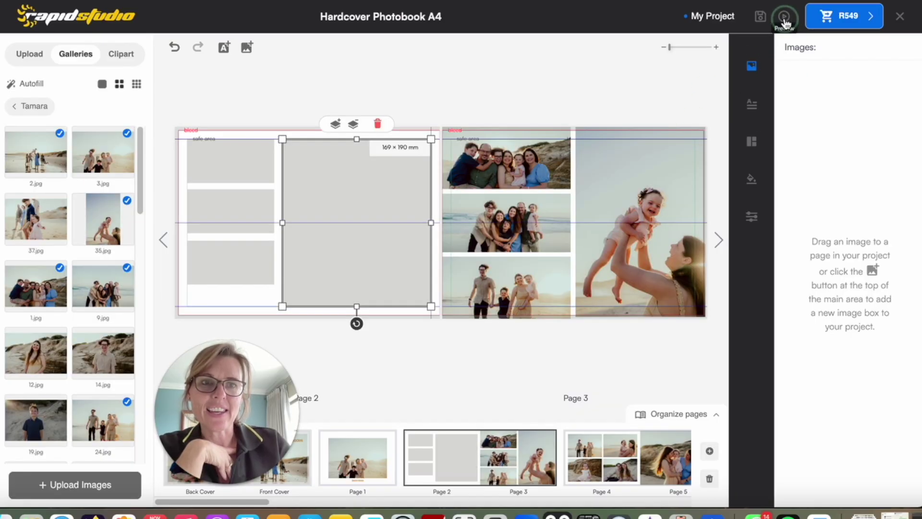
Preview the spread of pages 2 and 3, then close the preview and inspect the empty image boxes on page 2
left_click(783, 17)
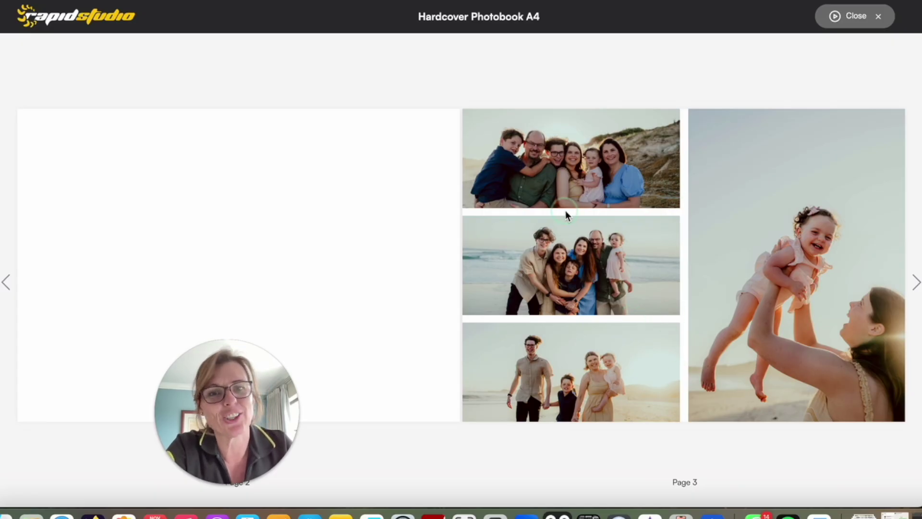
left_click(834, 16)
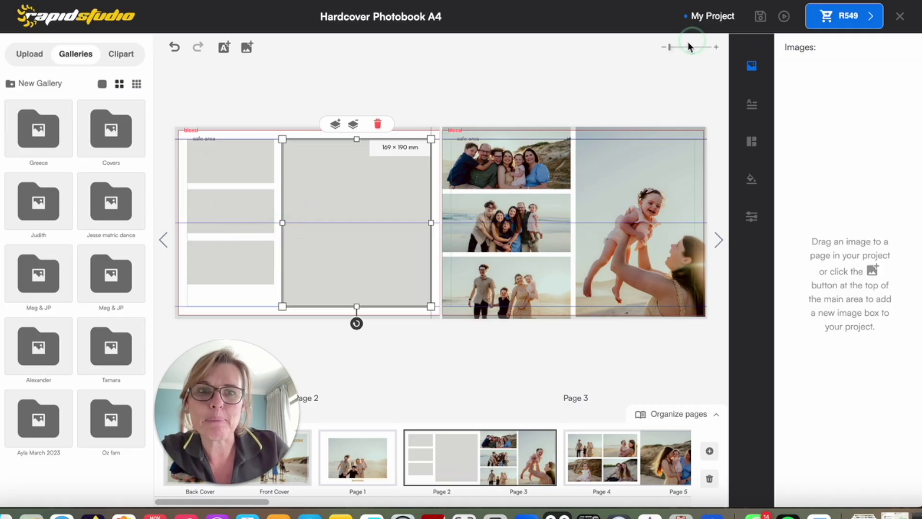
left_click_drag(670, 47, 685, 47)
left_click_drag(494, 383, 360, 370)
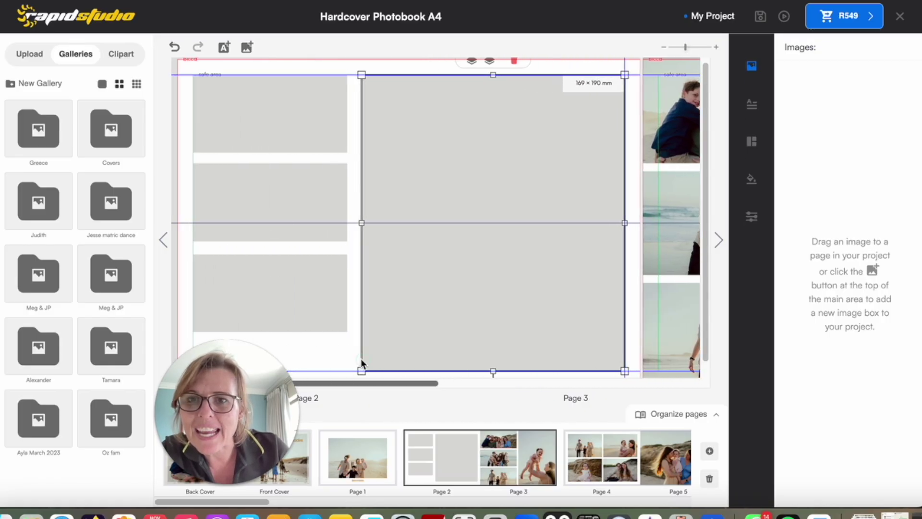
left_click(294, 270)
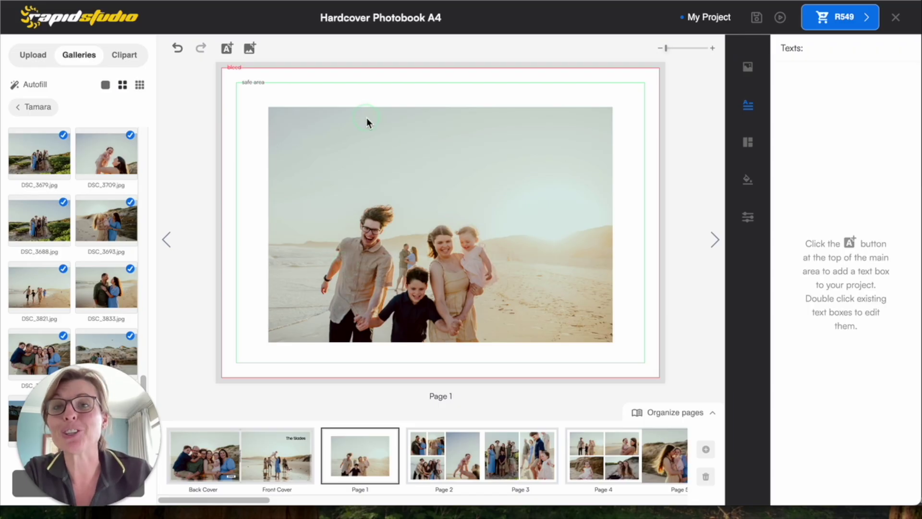
Add a text box directly below the photo on page 1 and stretch it to the photo's full width
left_click(227, 50)
left_click_drag(438, 220, 463, 361)
left_click(529, 363)
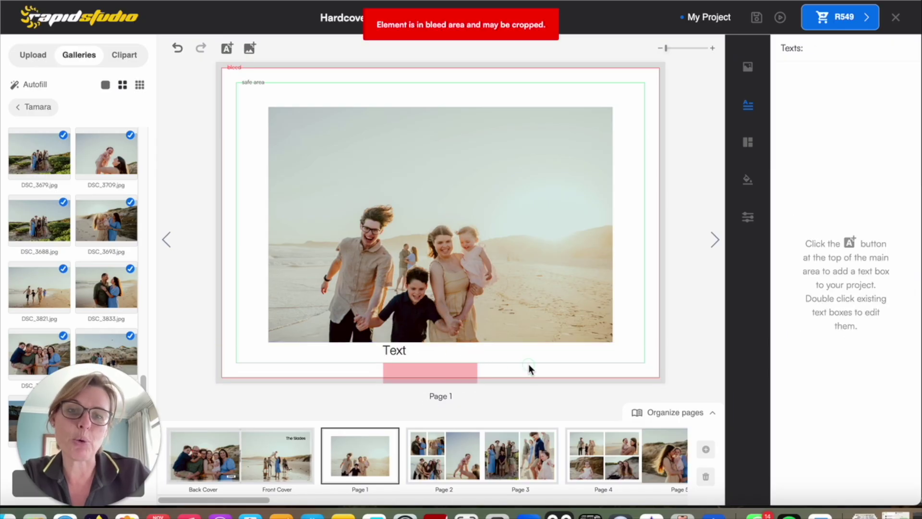
left_click(448, 358)
left_click_drag(480, 364, 613, 358)
left_click_drag(382, 361, 267, 355)
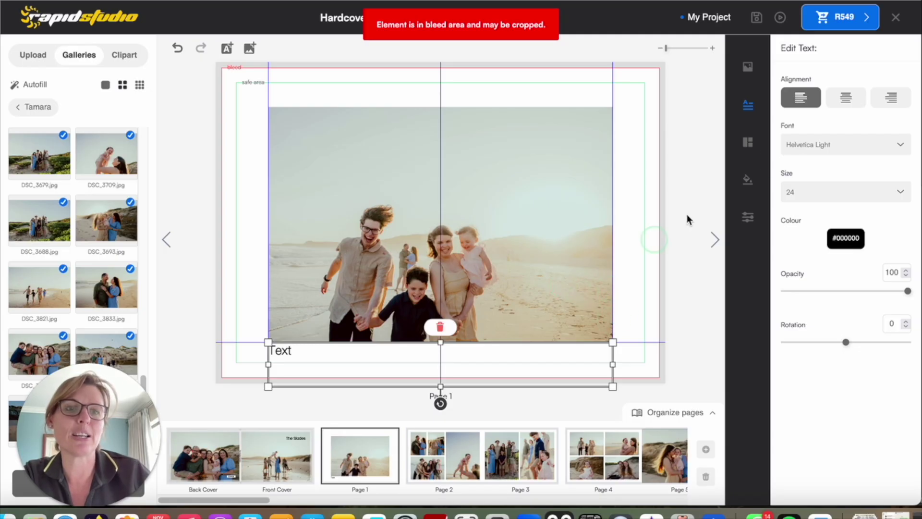
Centre the text in the box and reduce the box's height so it ends at the safe area's lower edge
left_click(844, 96)
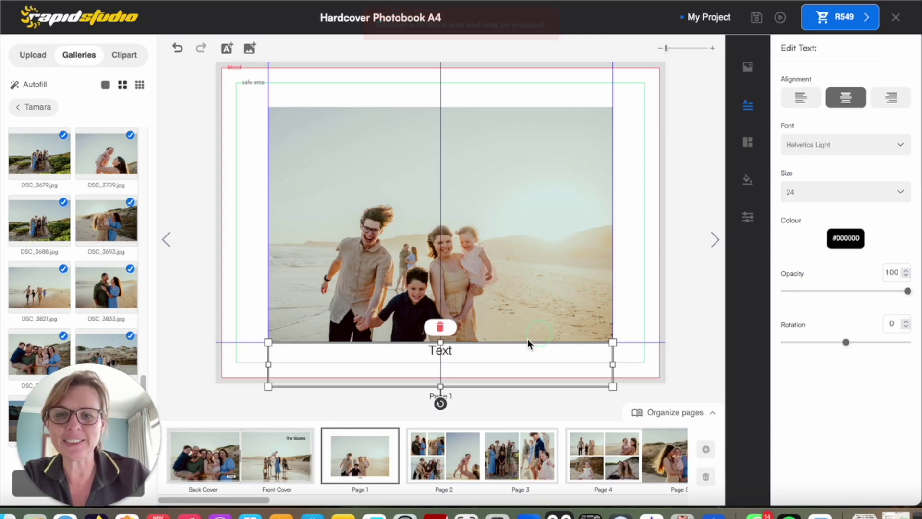
left_click_drag(442, 384, 442, 363)
left_click(378, 363)
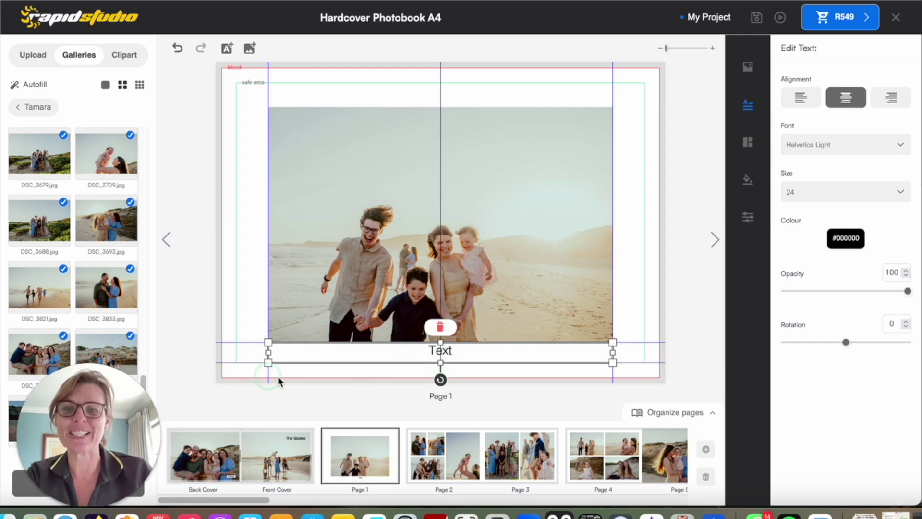
left_click(440, 363)
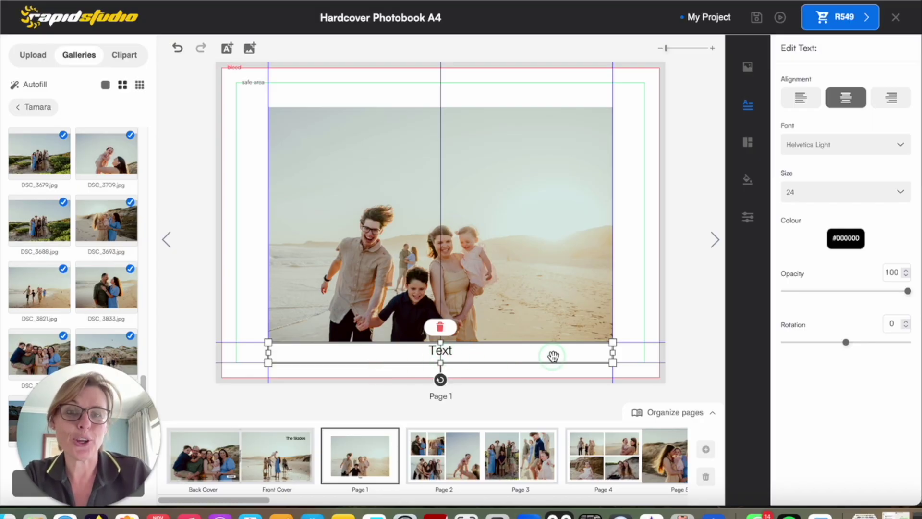
Replace the placeholder text below the photo with "Our day at the beach"
left_click(454, 354)
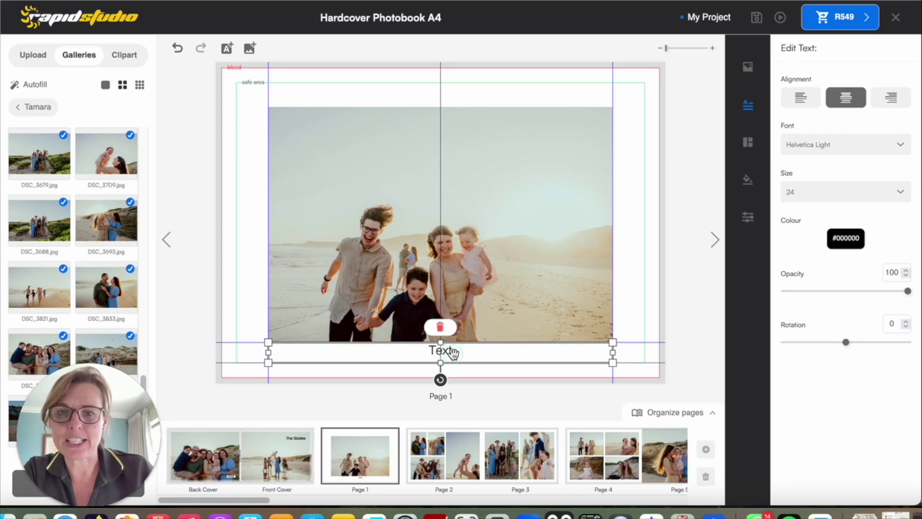
left_click(454, 354)
type("Our day at the beach")
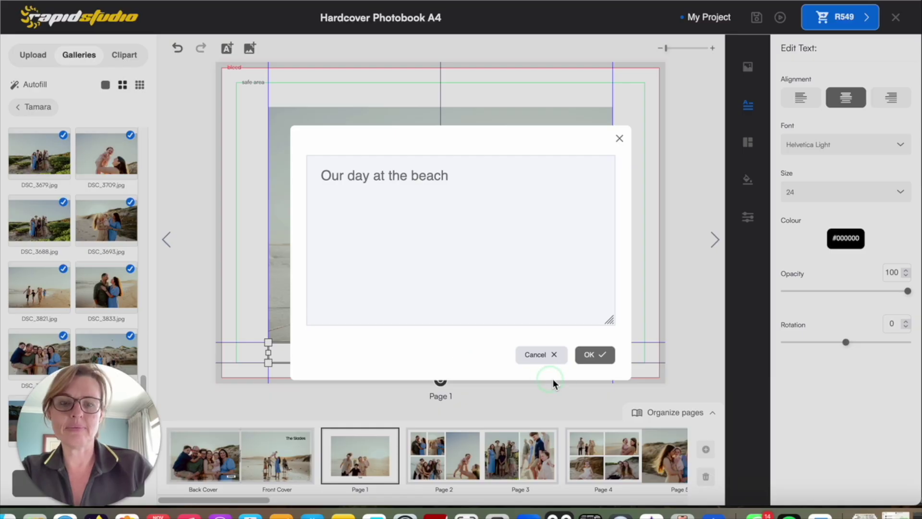
left_click(594, 355)
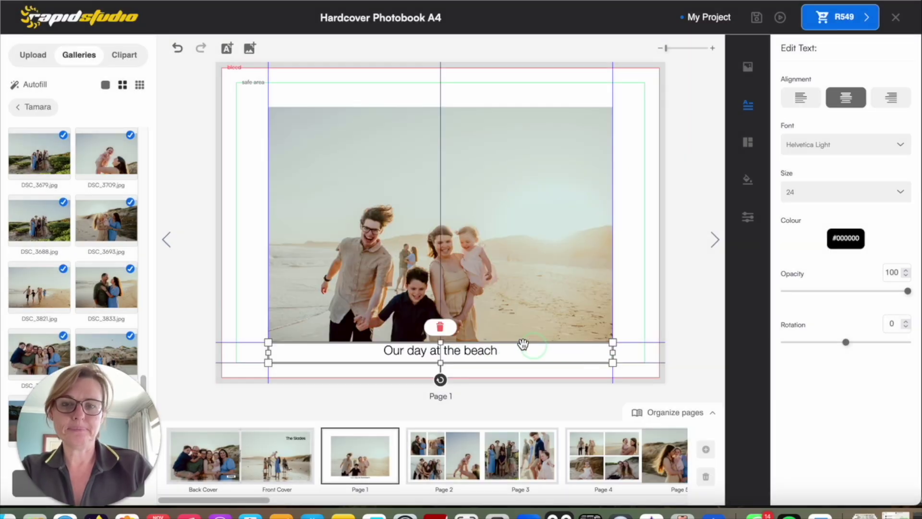
left_click(868, 153)
left_click(795, 147)
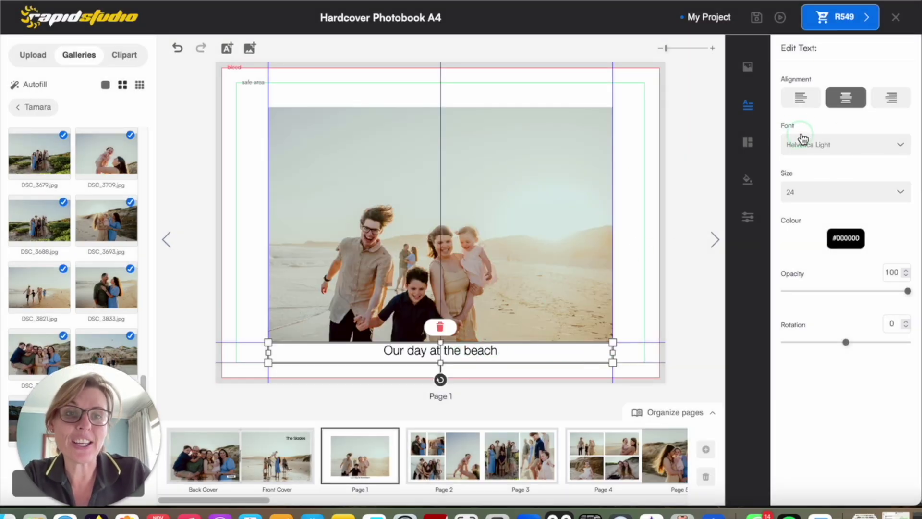
left_click(741, 104)
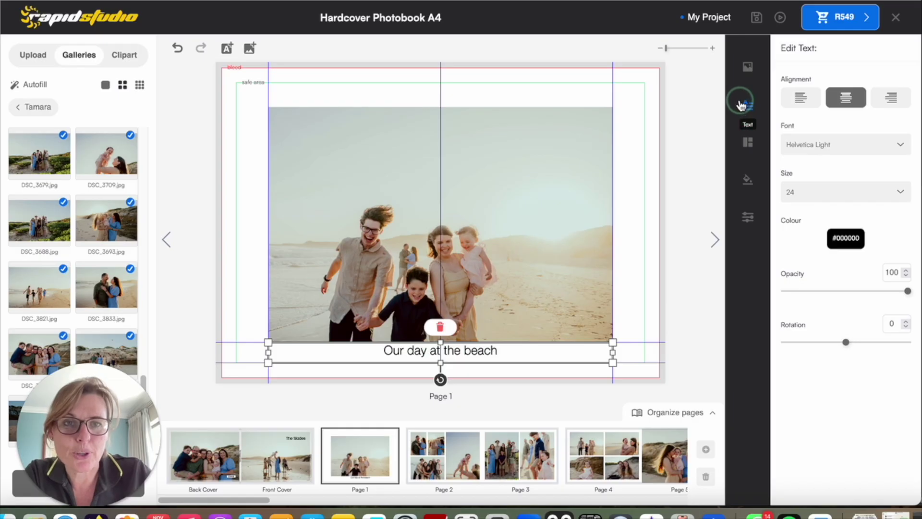
left_click(786, 46)
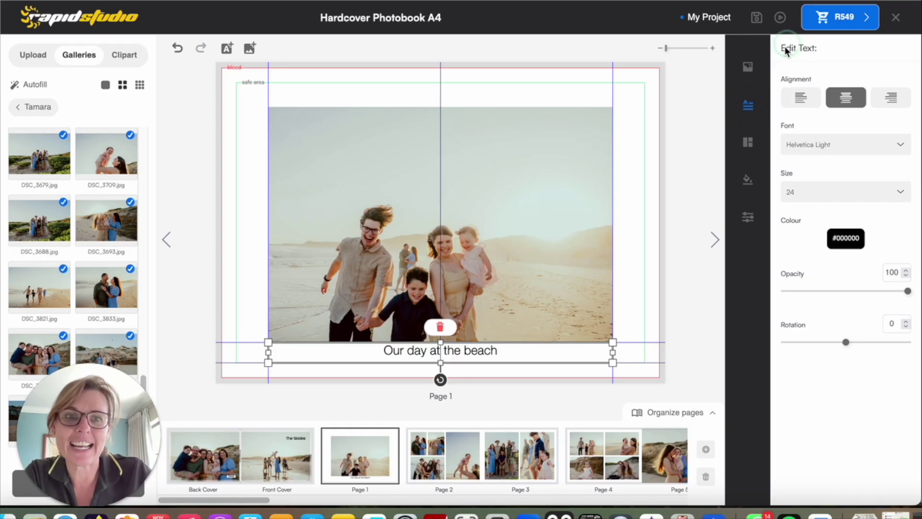
left_click(794, 97)
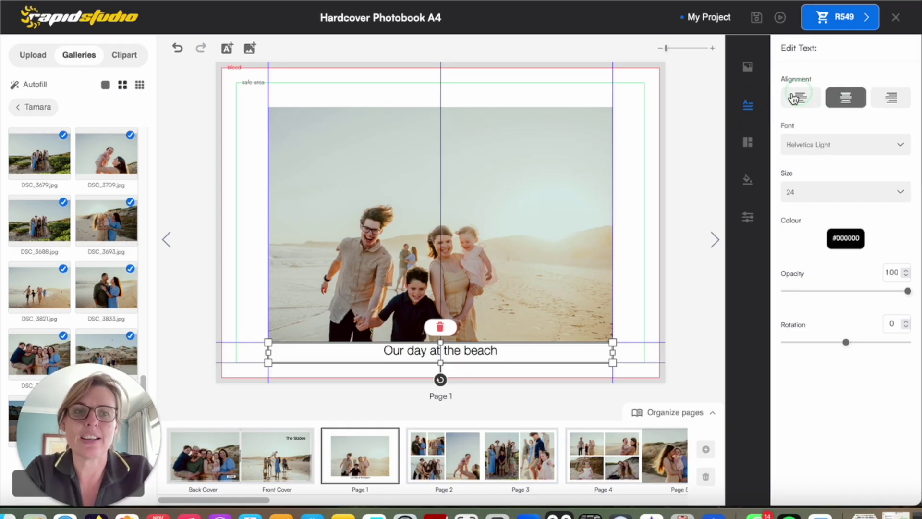
Set the caption's font to All Things Pink and its size to 28
left_click(894, 144)
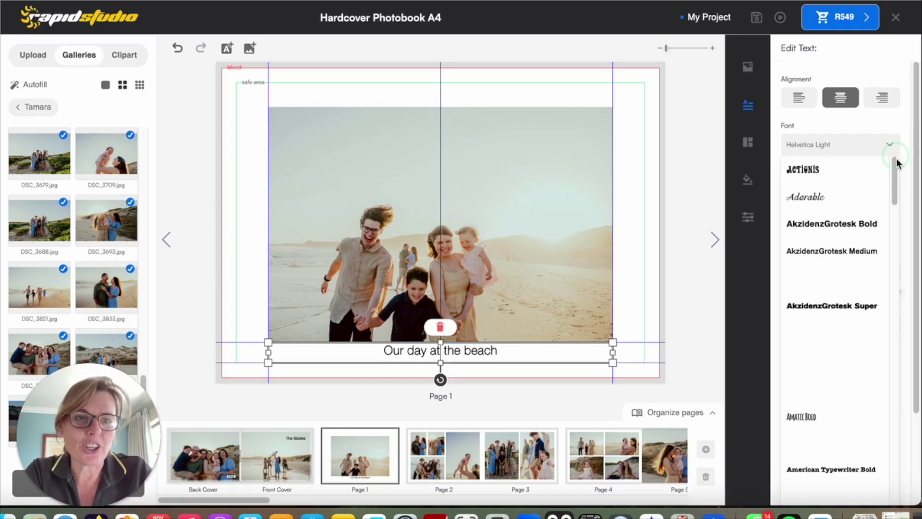
left_click_drag(898, 172, 900, 188)
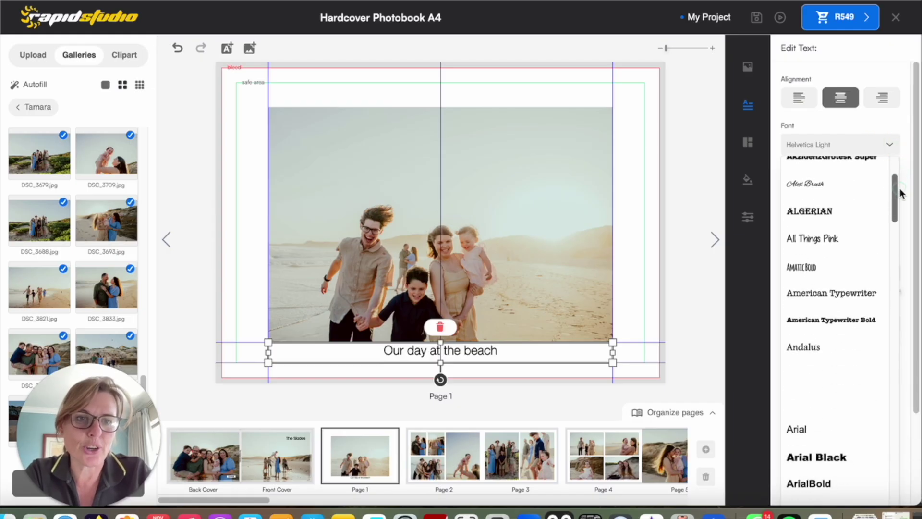
left_click(825, 245)
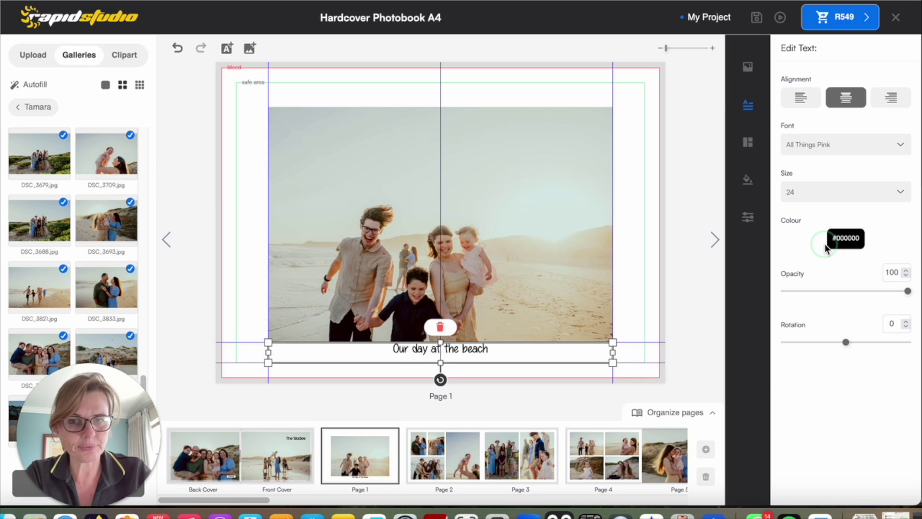
left_click(898, 193)
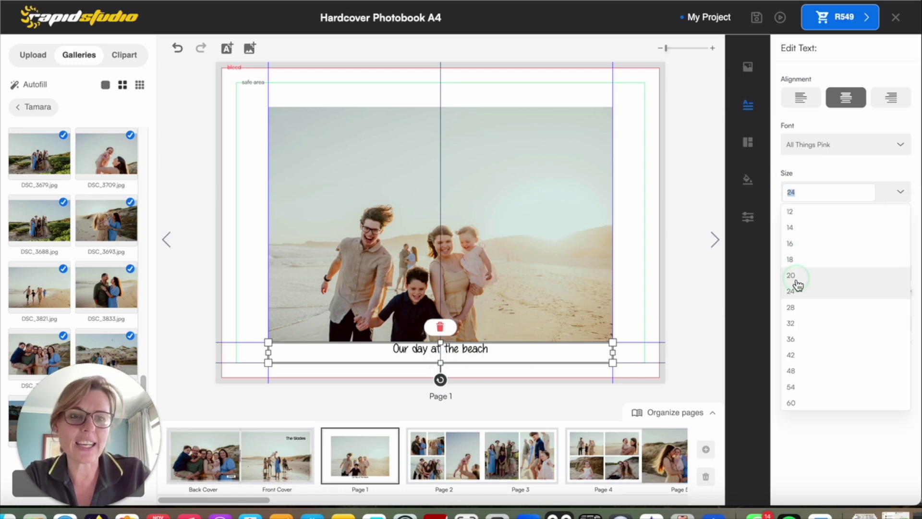
left_click(793, 307)
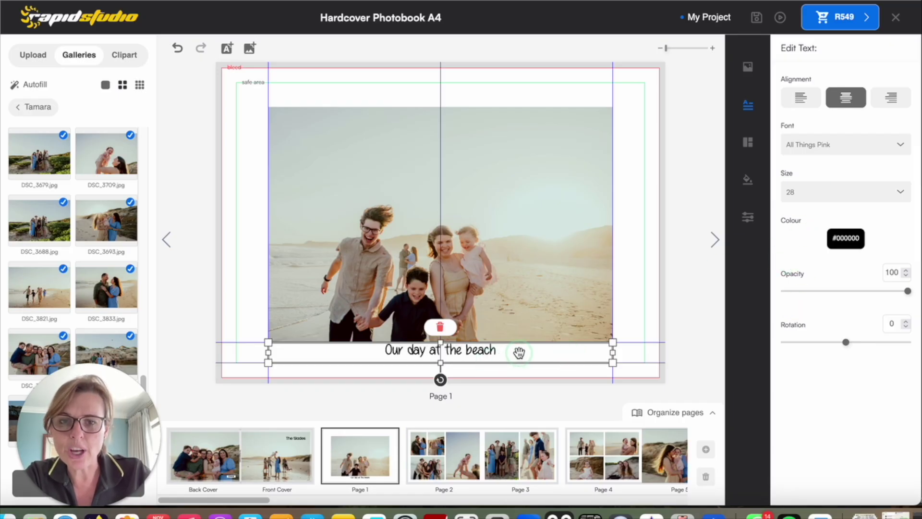
Move the caption slightly farther below the photo and shorten its box to end at the safe area's lower edge
left_click_drag(518, 356, 518, 361)
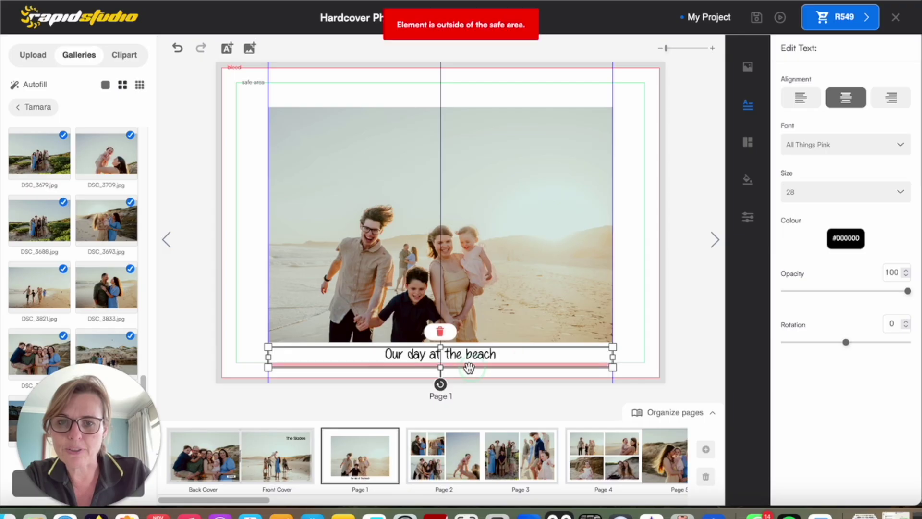
left_click_drag(440, 368, 440, 362)
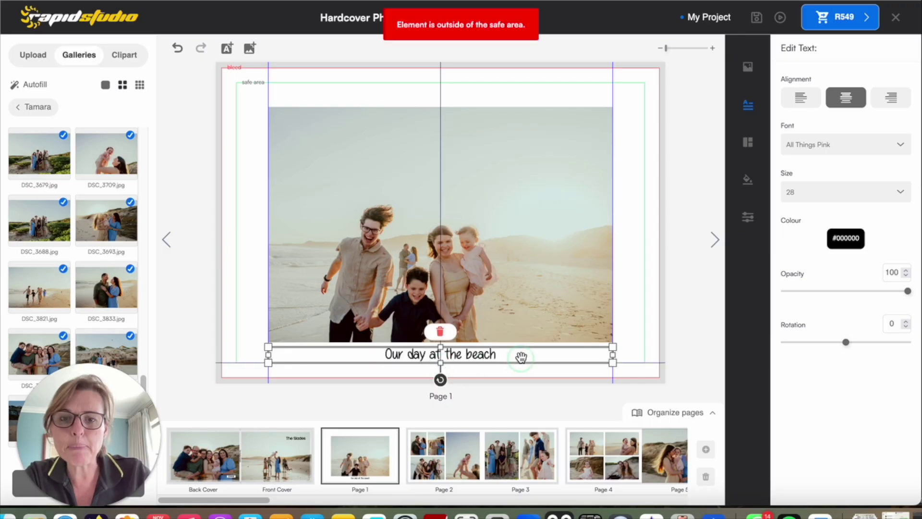
left_click(638, 286)
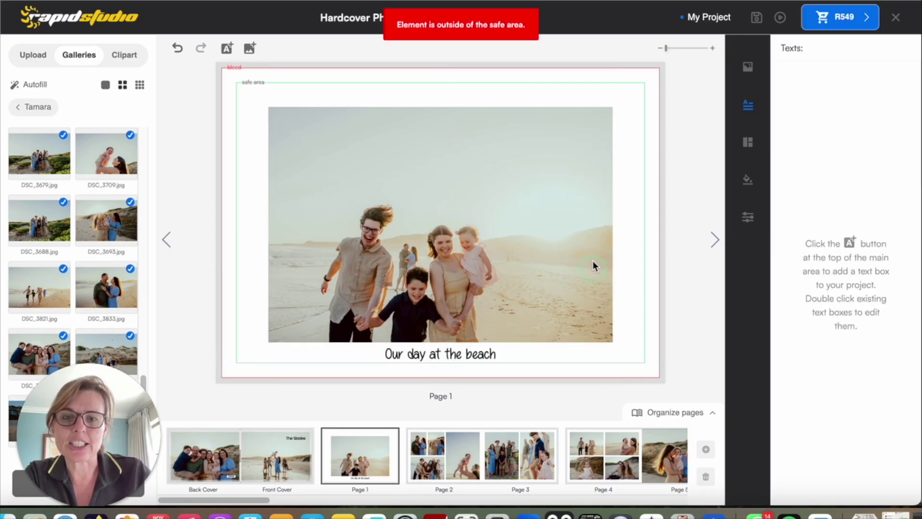
Preview page 1 with its caption
left_click(780, 19)
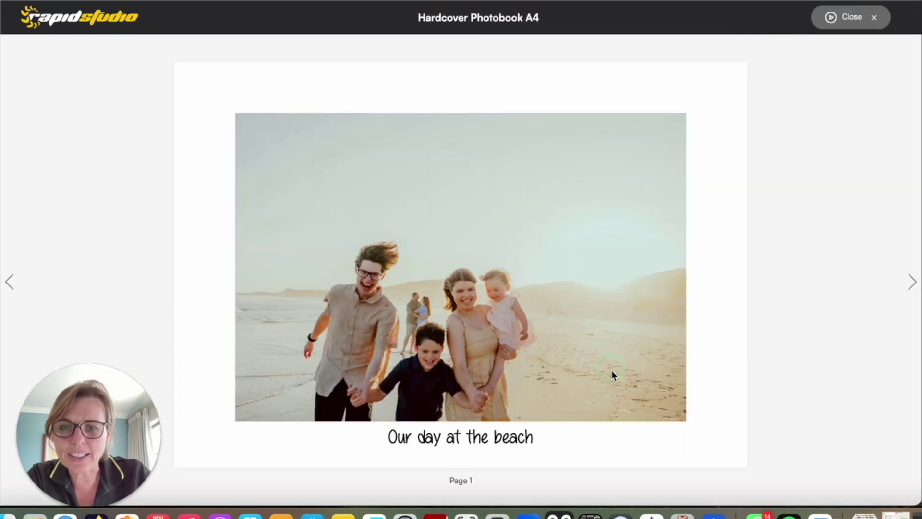
Change the page 1 caption's font to Amatic Bold and preview the page
left_click(845, 21)
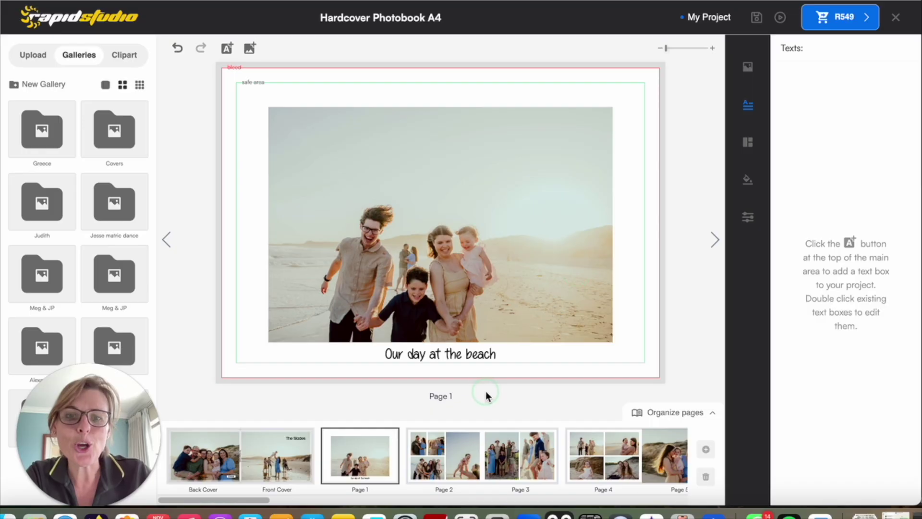
left_click(466, 350)
left_click(889, 147)
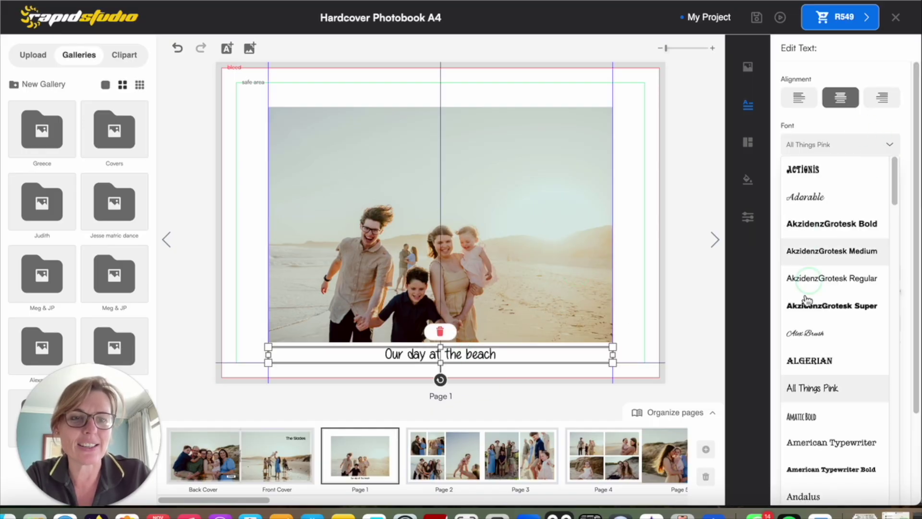
left_click(800, 408)
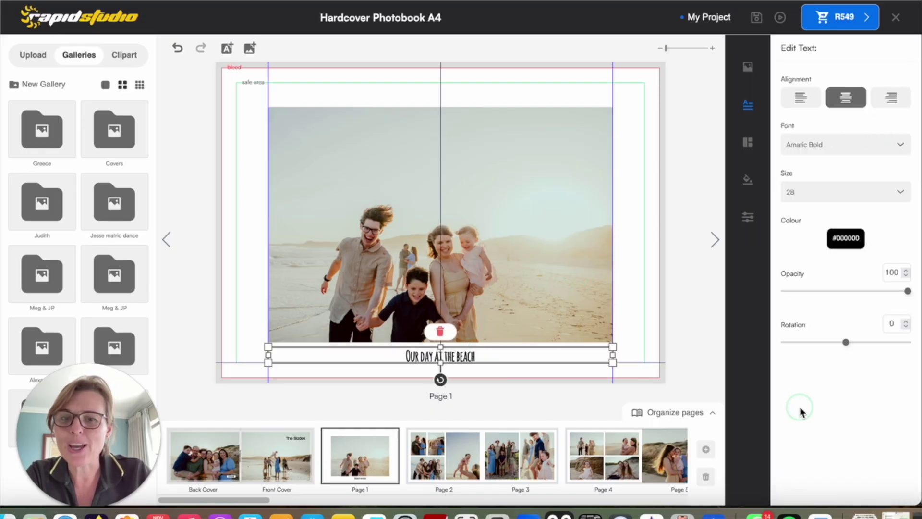
left_click(778, 20)
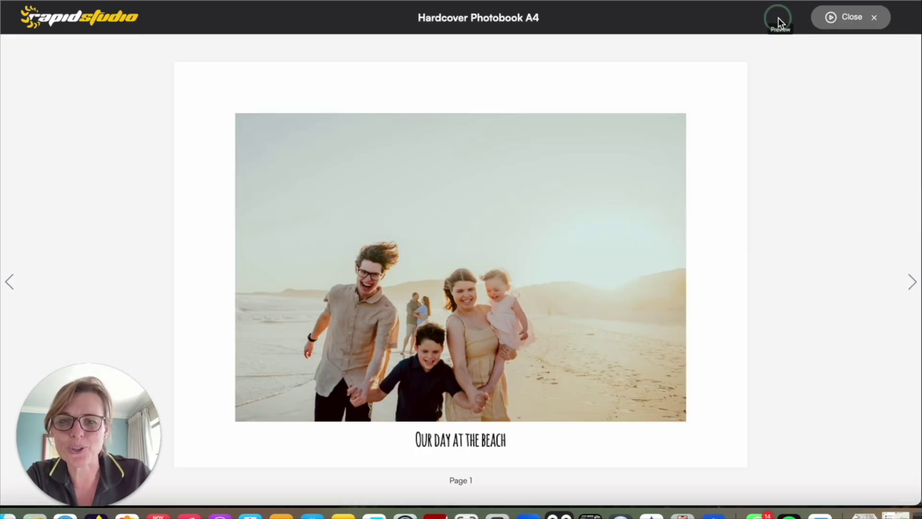
left_click(778, 18)
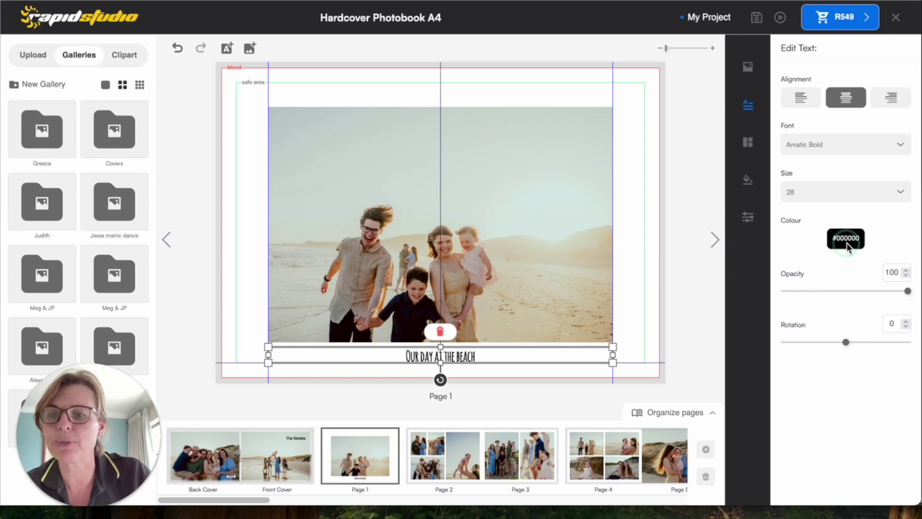
Recolour the page 1 caption blue, using #5281D2
left_click(800, 219)
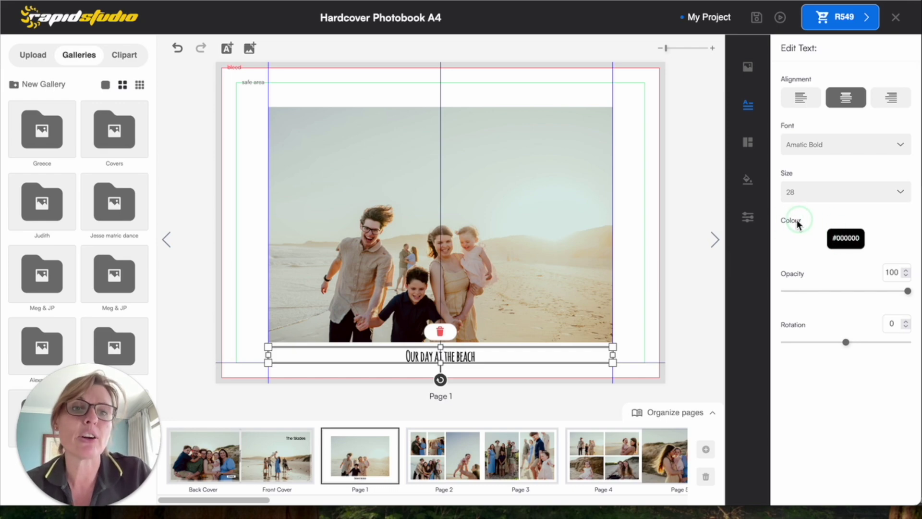
left_click(841, 239)
mouse_move(460, 183)
left_mouse_down()
mouse_move(451, 162)
mouse_move(435, 163)
mouse_move(471, 177)
mouse_move(452, 151)
mouse_move(436, 172)
left_mouse_up()
left_click(489, 287)
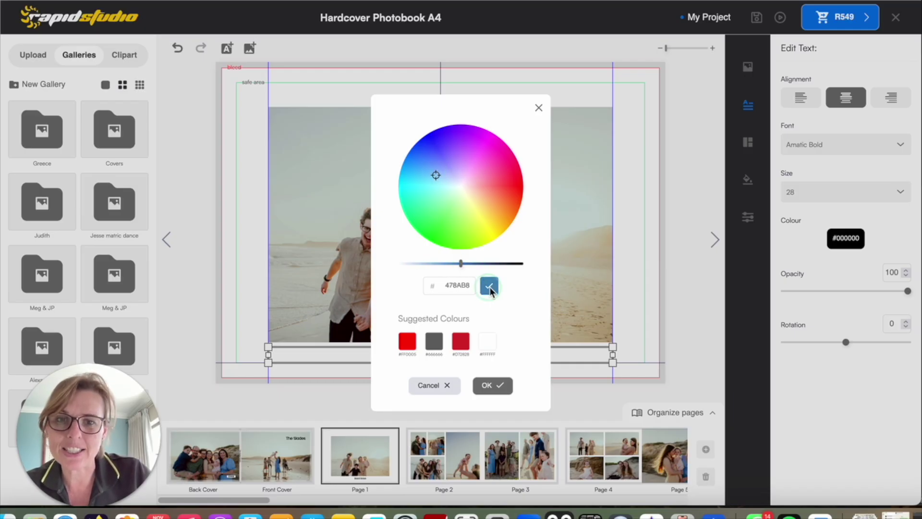
left_click_drag(461, 265, 441, 271)
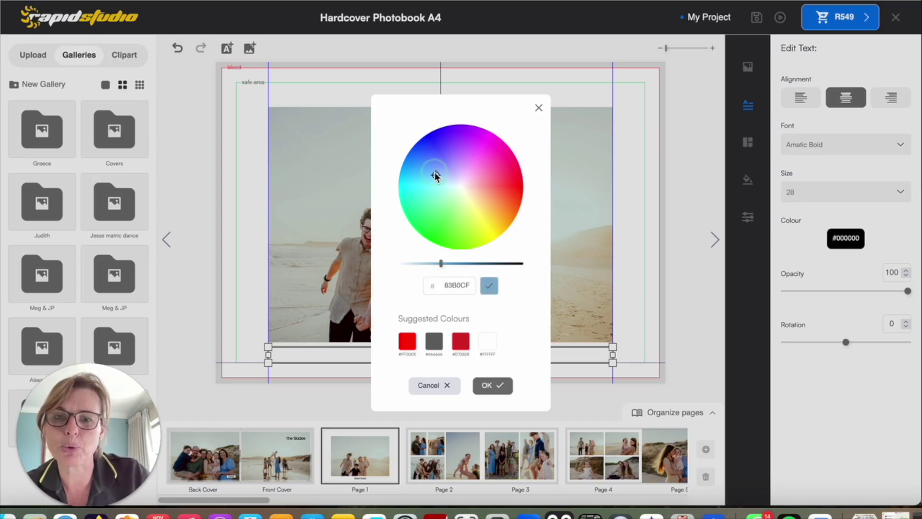
left_click_drag(442, 175, 436, 171)
left_click_drag(441, 264, 449, 265)
mouse_move(431, 173)
left_mouse_down()
mouse_move(439, 171)
mouse_move(431, 163)
left_mouse_up()
left_click(449, 263)
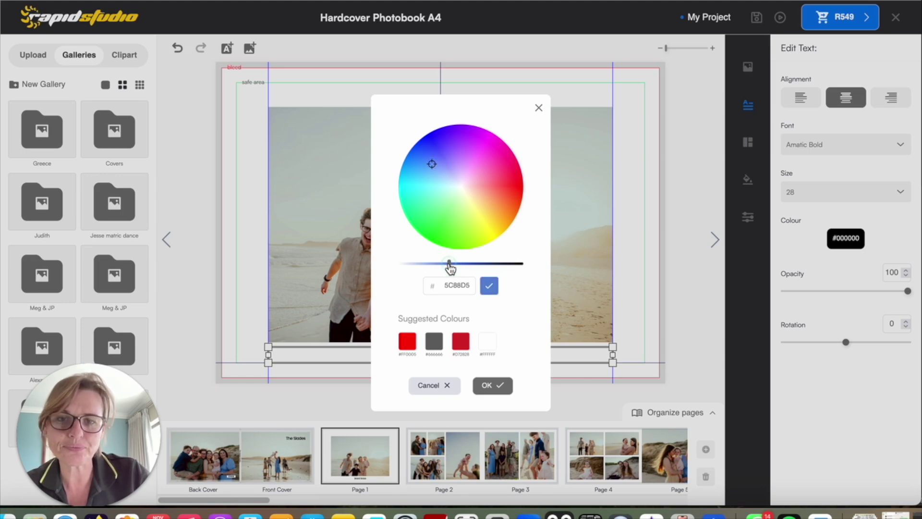
left_click(488, 384)
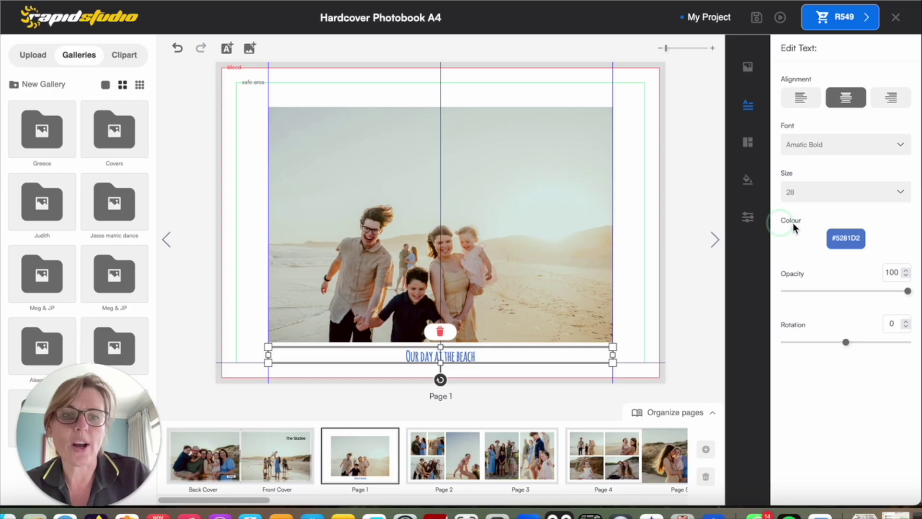
Set the page 1 caption's colour to golden brown #C89247
left_click(846, 245)
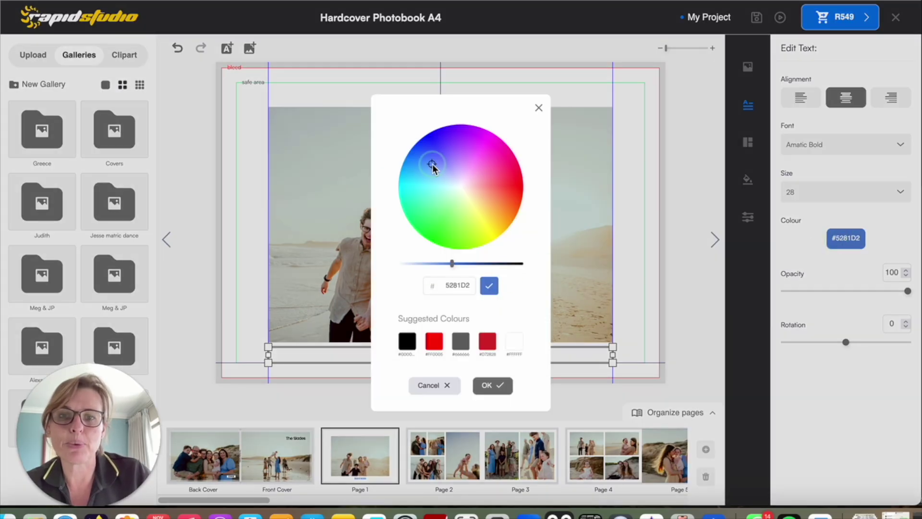
left_click_drag(456, 182, 490, 209)
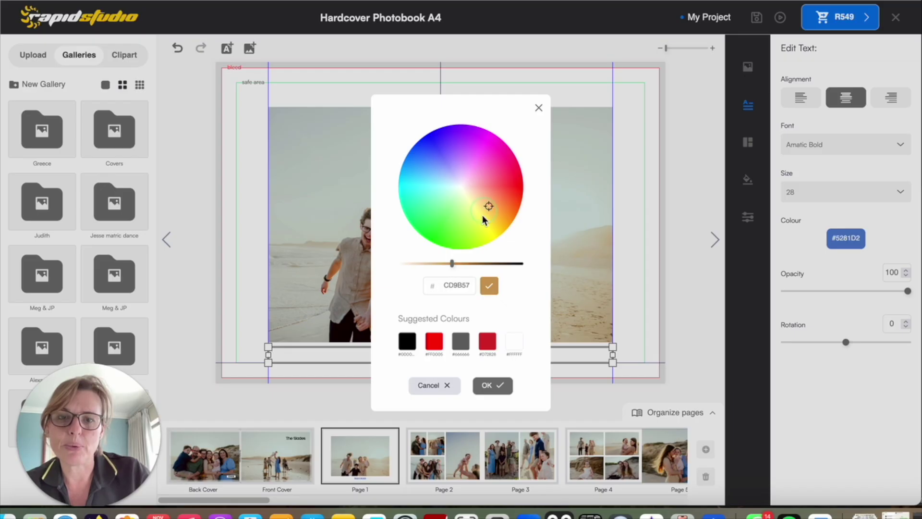
left_click_drag(451, 264, 457, 263)
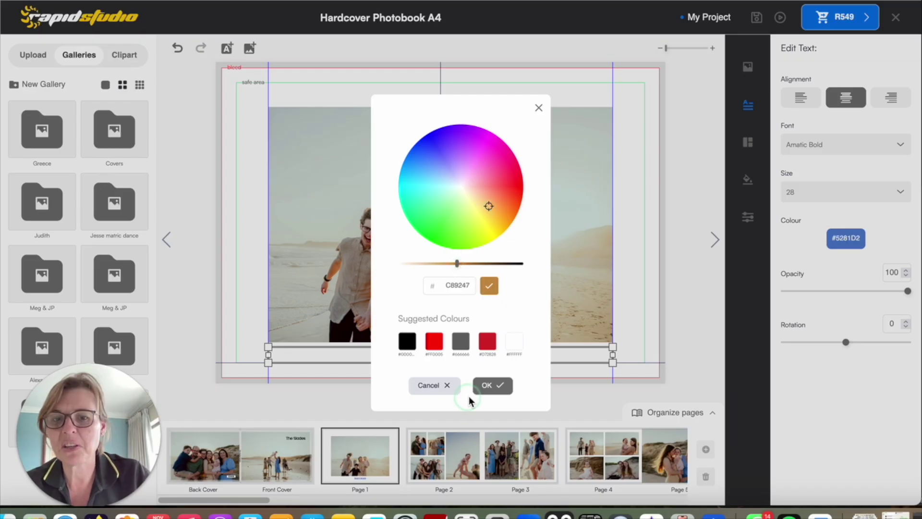
left_click(486, 386)
left_click(480, 376)
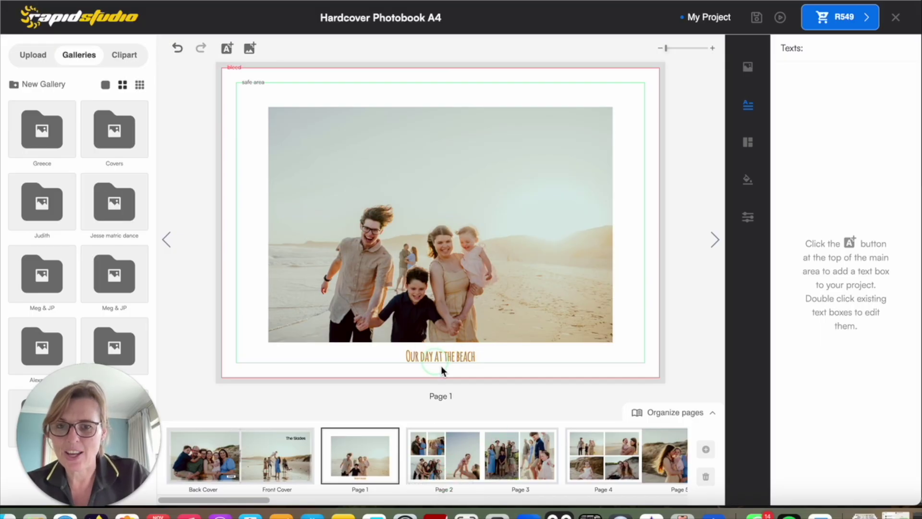
Shorten the tall photo on page 2 to 136 × 127 mm and add the caption "Daughters are the best" below it
left_click(454, 451)
left_click(400, 281)
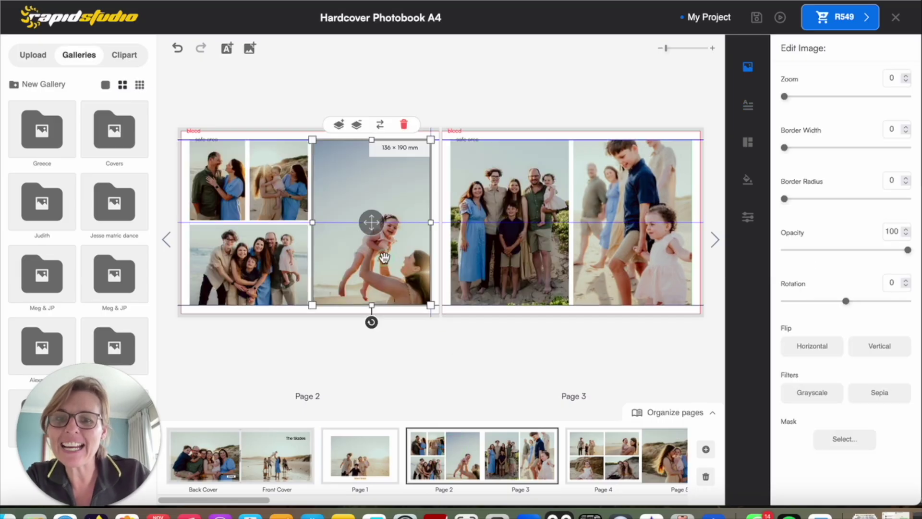
left_click_drag(371, 305, 371, 250)
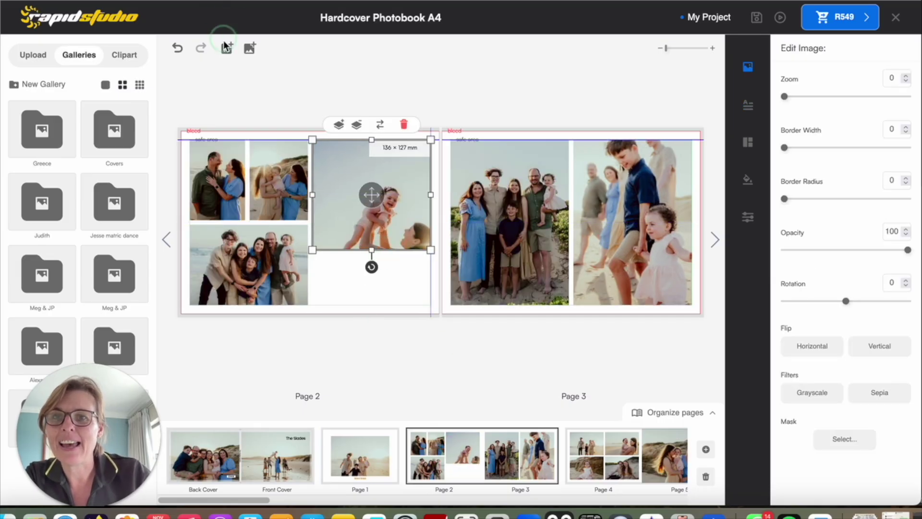
left_click(226, 56)
left_click_drag(326, 238, 431, 271)
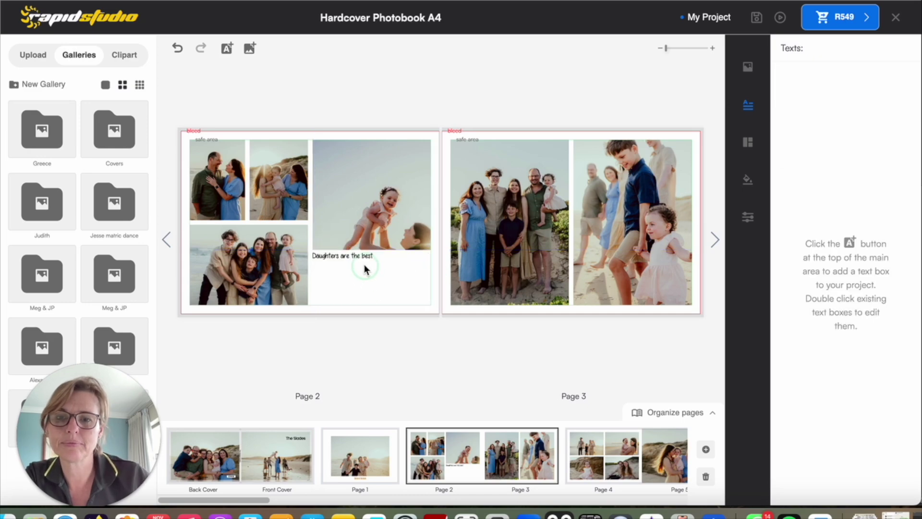
Apply the suggested colour #C89247 to the page 2 caption and shorten its text box to fit the line
left_click(367, 261)
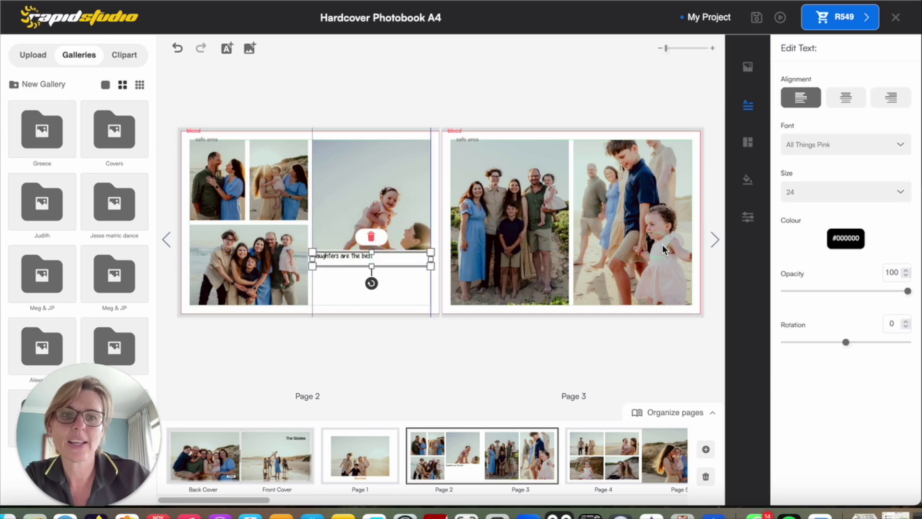
left_click(845, 240)
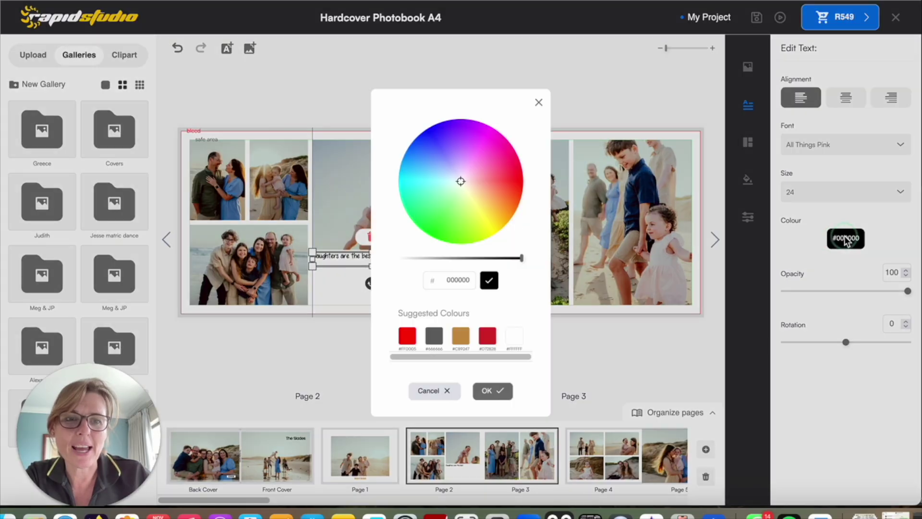
left_click(461, 337)
right_click(490, 382)
left_click(490, 383)
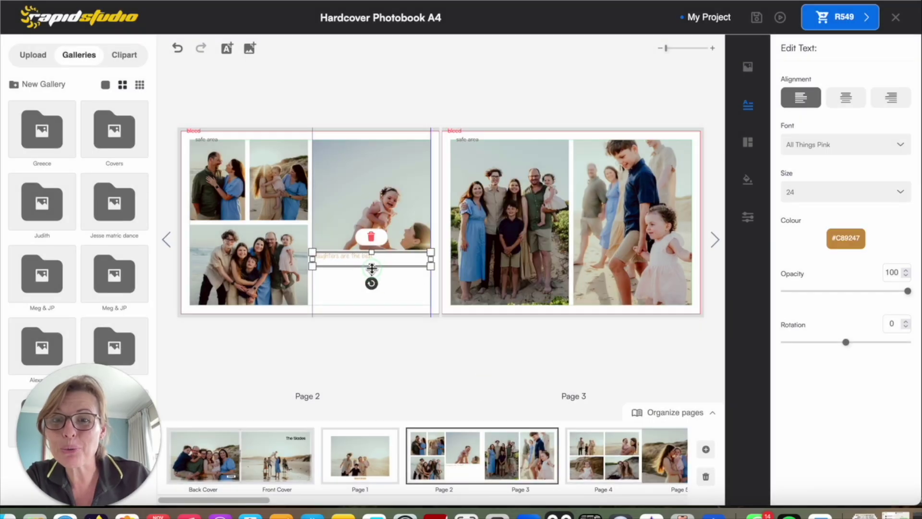
left_click_drag(373, 268, 377, 263)
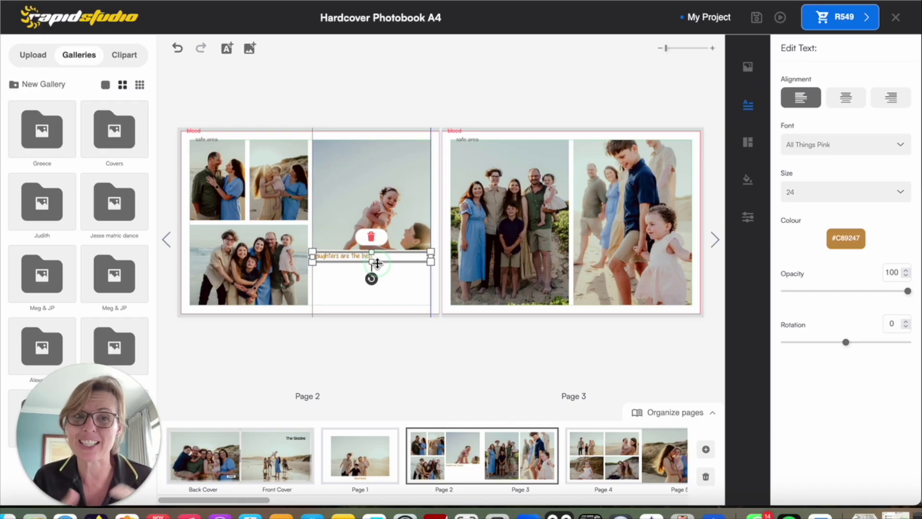
left_click(846, 239)
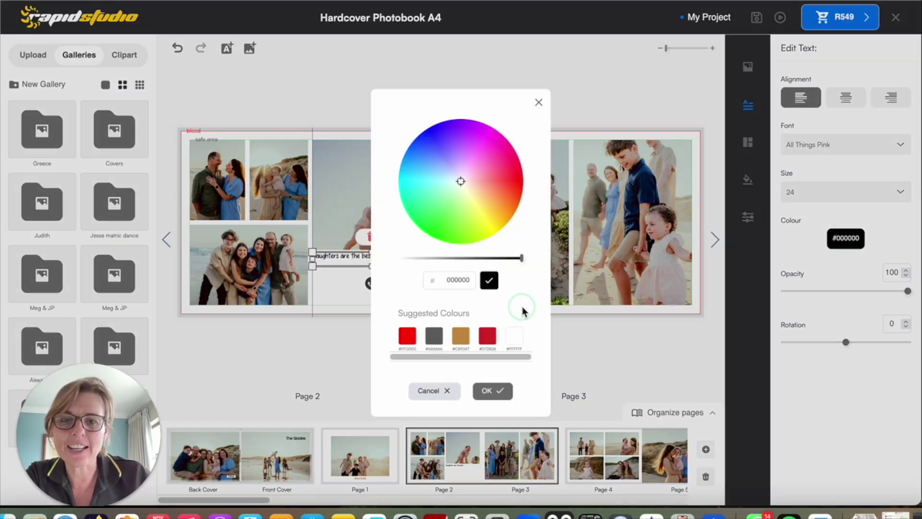
left_click(461, 336)
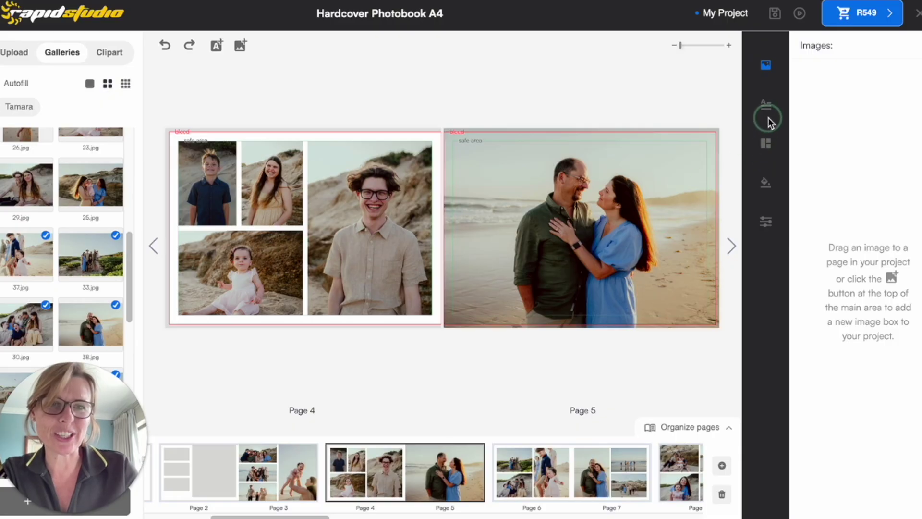
Add thin black borders to the four photos on page 4, using a width of 1.75 for the large portrait
left_click(342, 215)
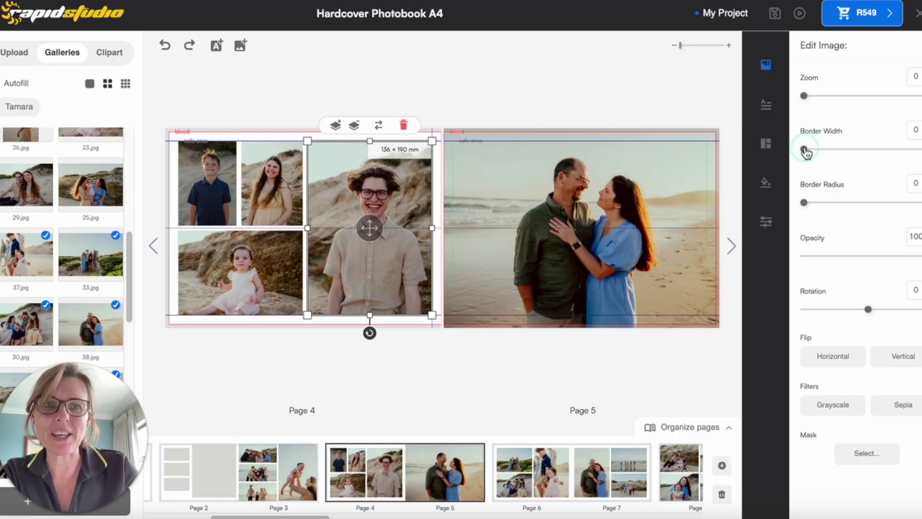
left_click_drag(804, 149, 826, 149)
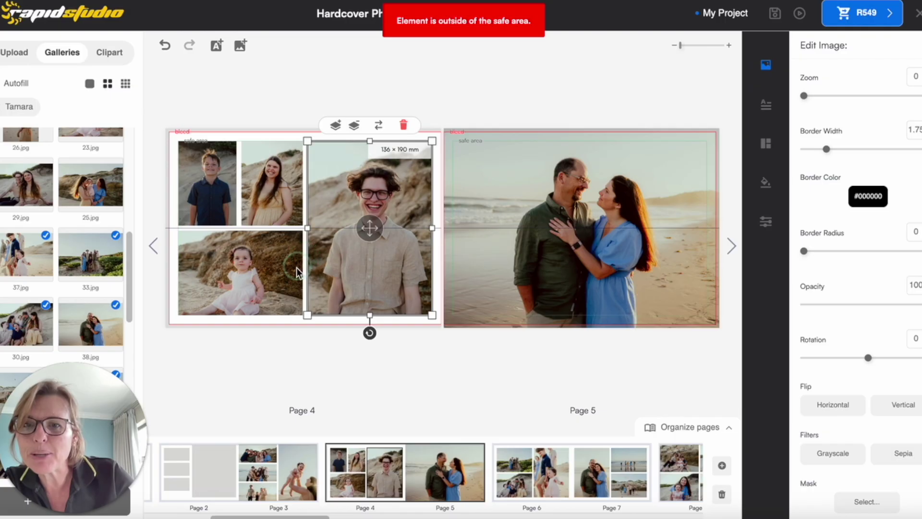
left_click(291, 189)
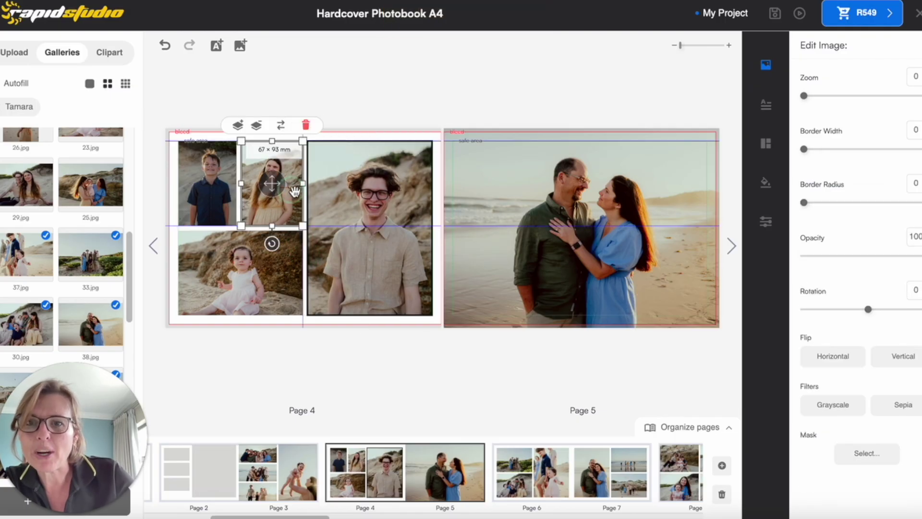
left_click_drag(806, 149, 825, 152)
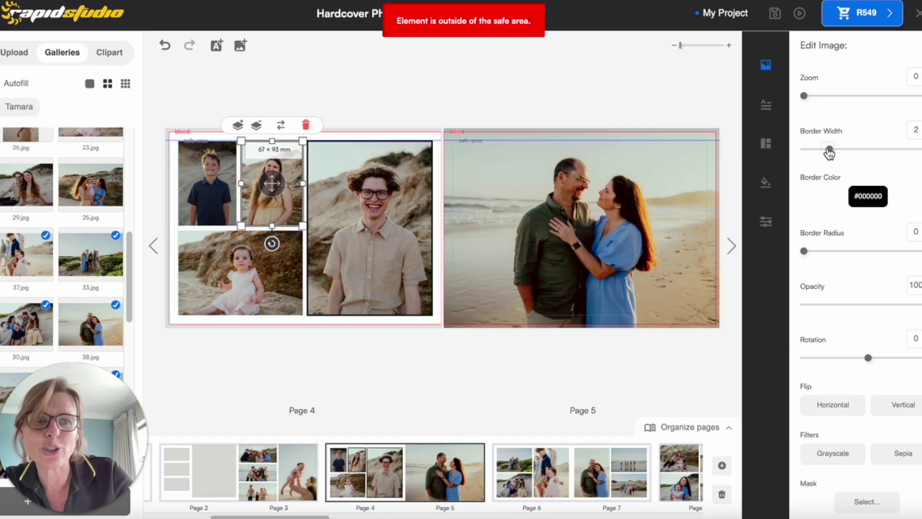
left_click(233, 181)
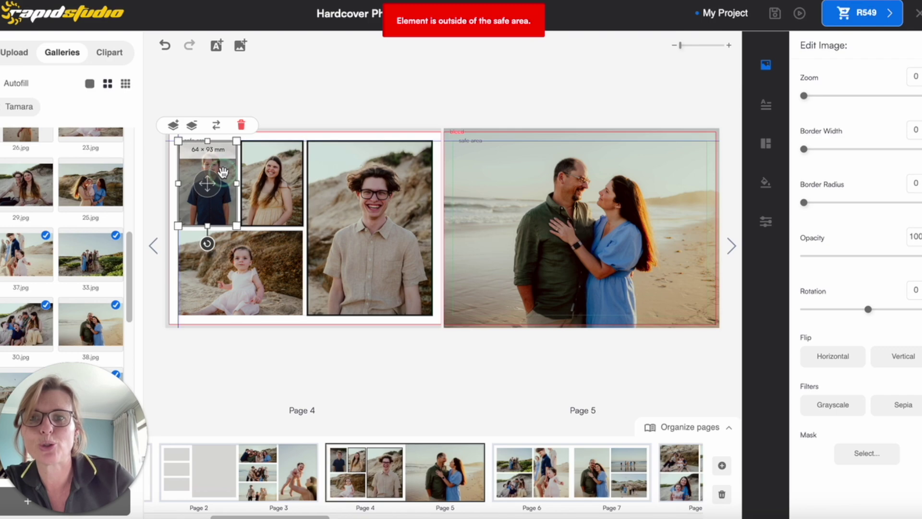
left_click_drag(815, 158, 825, 150)
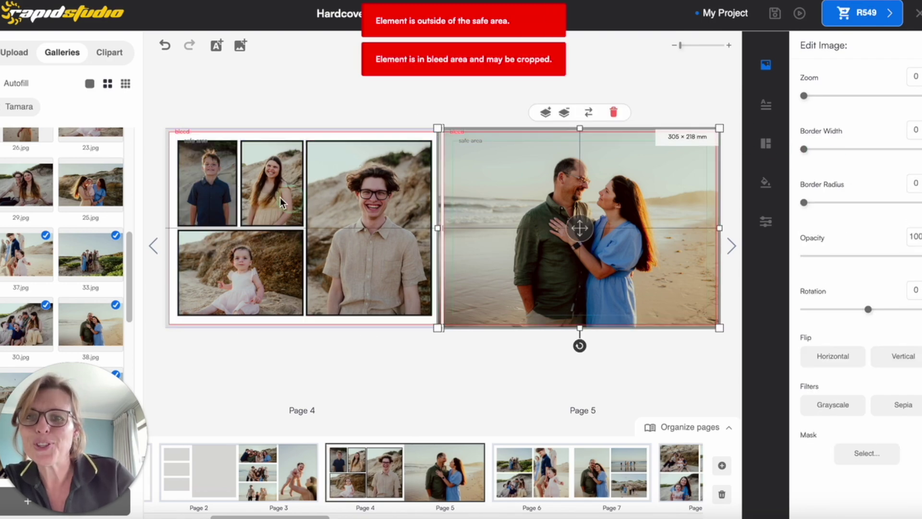
Preview the spread of pages 4 and 5 to check the photo borders
left_click(799, 13)
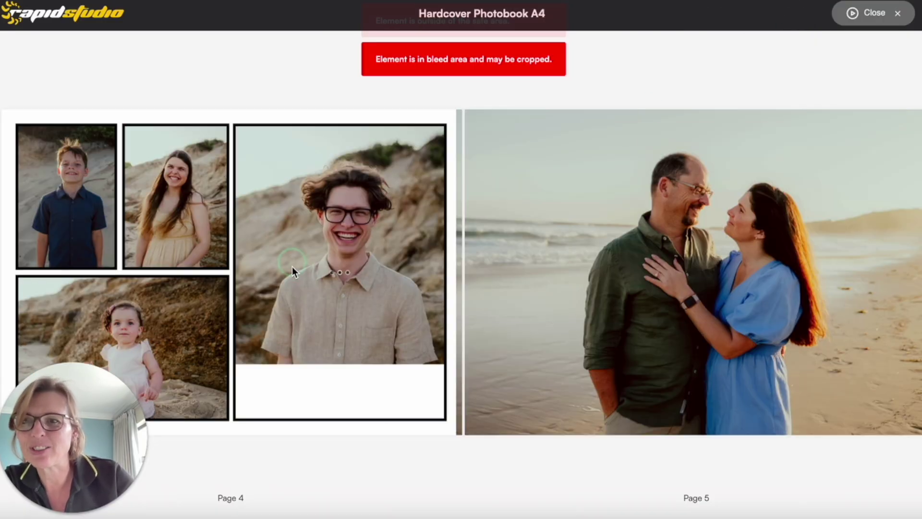
left_click(303, 272)
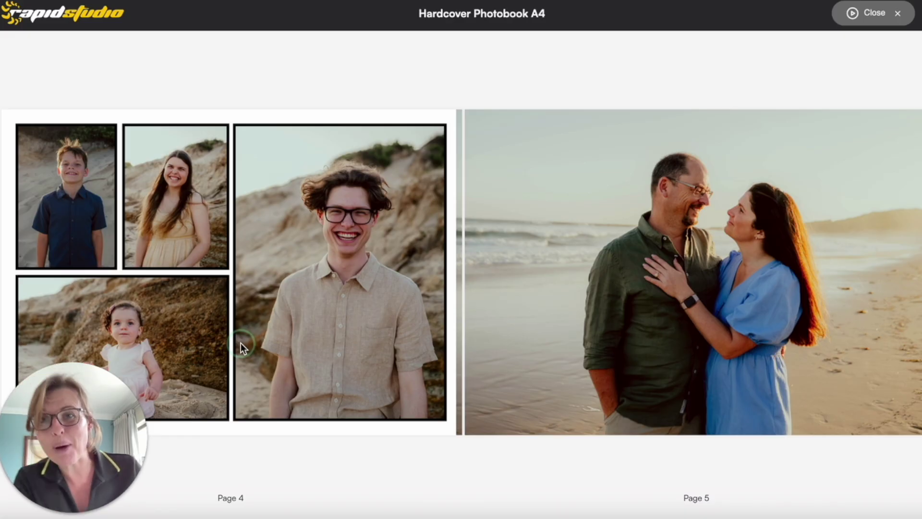
left_click(846, 19)
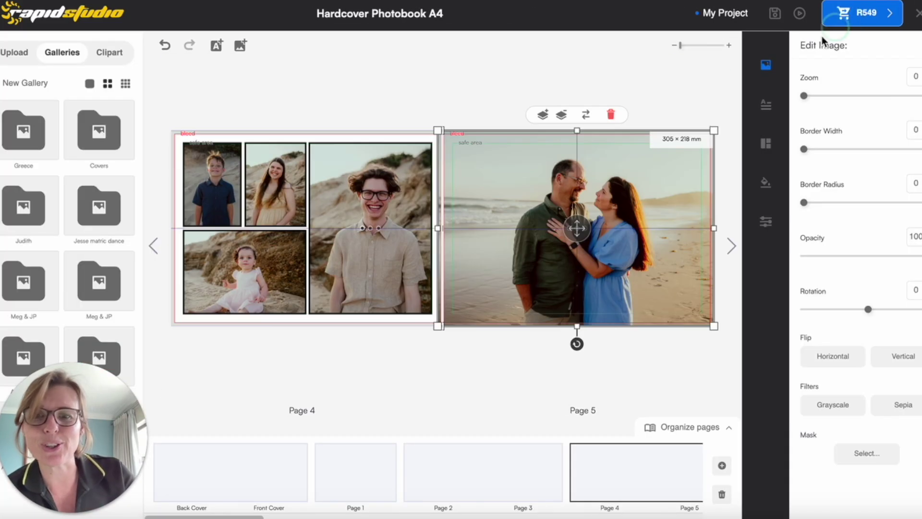
Recolour the borders of the large portrait and the yellow-dress girl's photo on page 4 with the suggested colour #C89247
left_click(356, 169)
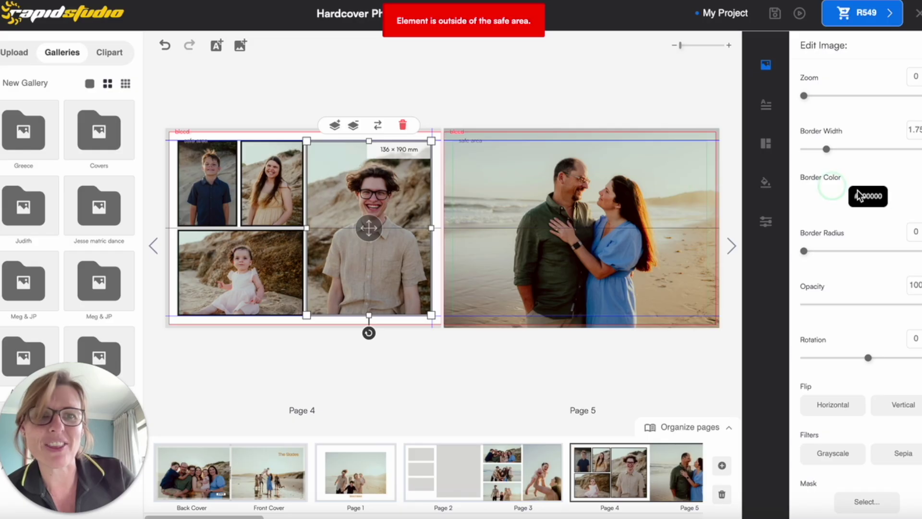
left_click(866, 201)
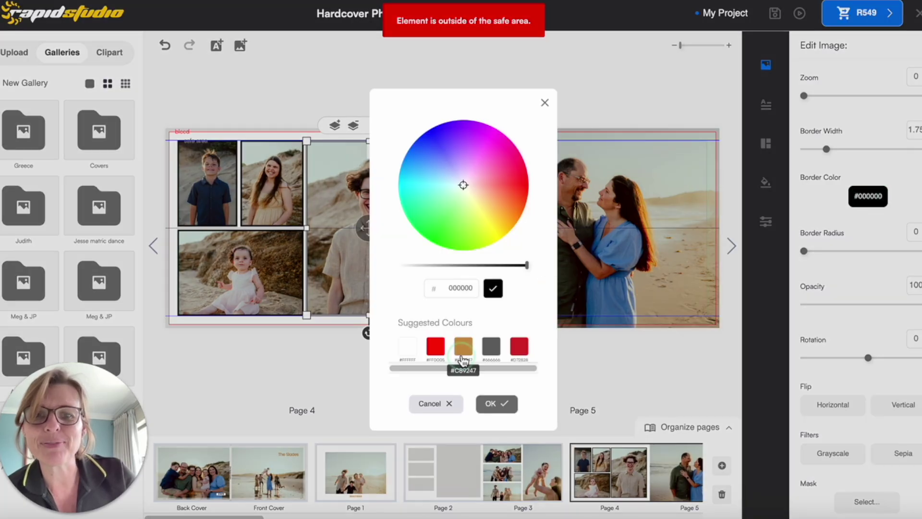
left_click(465, 353)
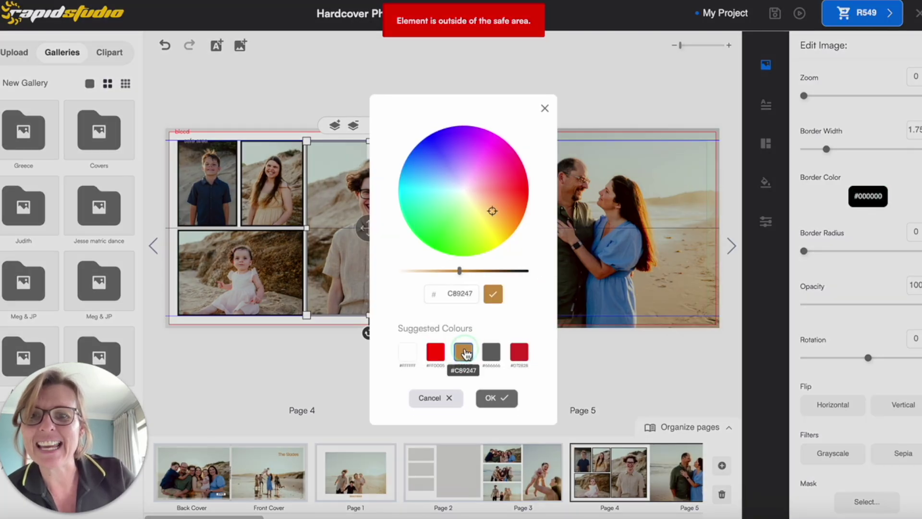
left_click(496, 398)
left_click(522, 165)
left_click(872, 195)
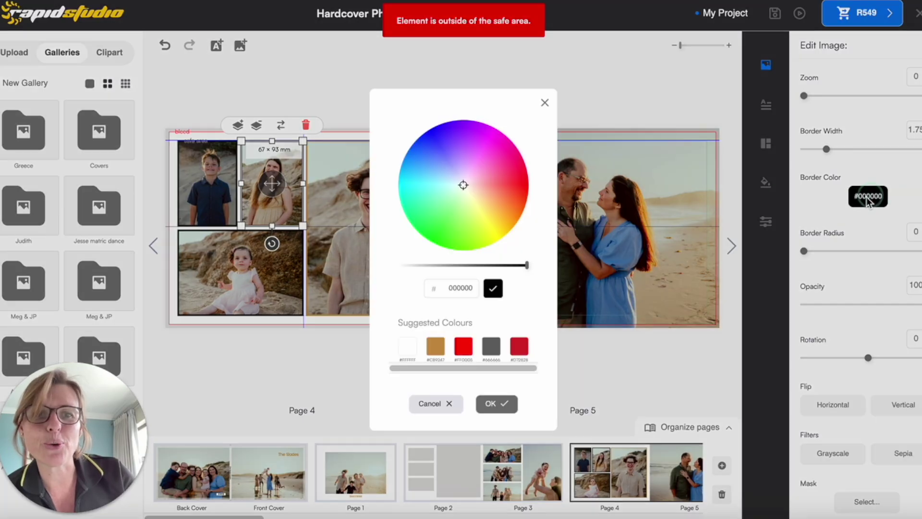
left_click(435, 345)
left_click(496, 403)
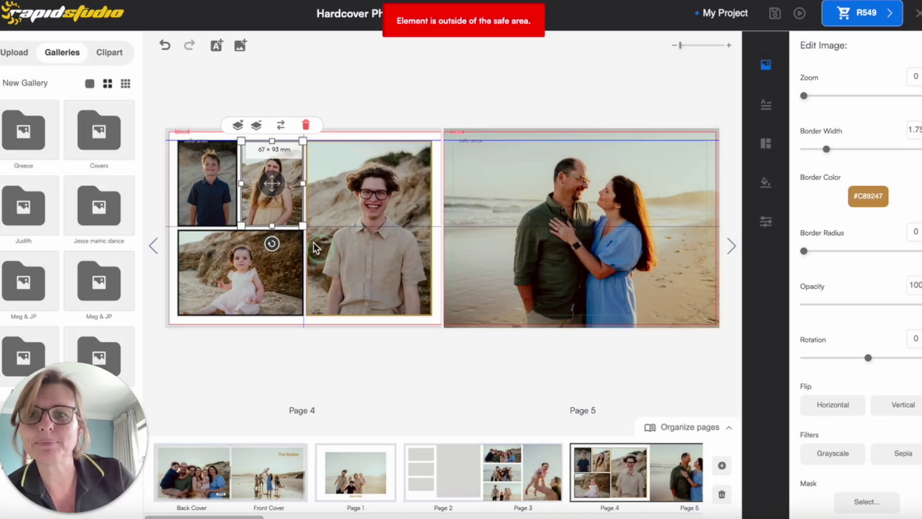
Apply border colour #C89247 to the photos of the boy and the toddler on page 4
left_click(207, 178)
left_click(868, 196)
left_click(436, 355)
left_click(496, 399)
left_click(295, 297)
left_click(868, 196)
left_click(434, 346)
left_click(494, 404)
Preview the spread of pages 4 and 5 to check the recoloured borders
left_click(800, 13)
left_click(298, 347)
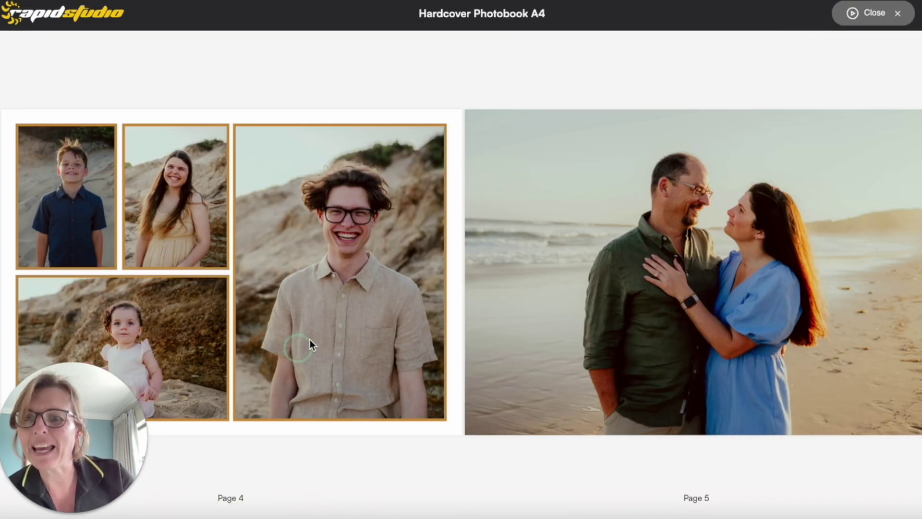
left_click(437, 189)
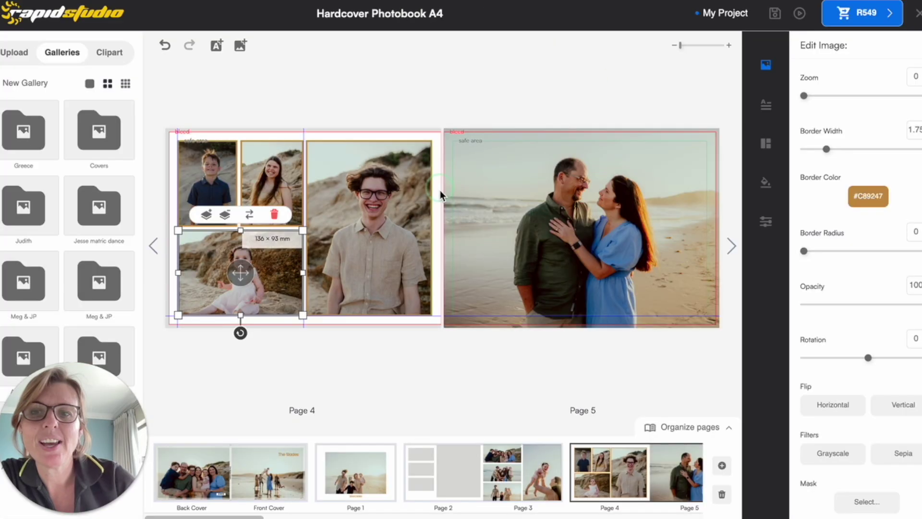
left_click(324, 185)
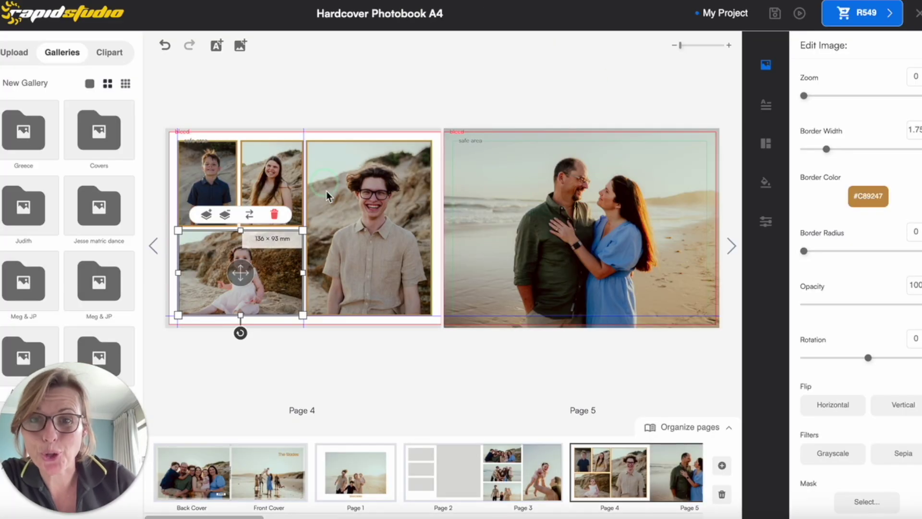
Round the corners of the large portrait and the yellow-dress girl's photo on page 4 with a border radius of 27
left_click(376, 198)
left_click(805, 252)
left_click_drag(805, 255, 816, 255)
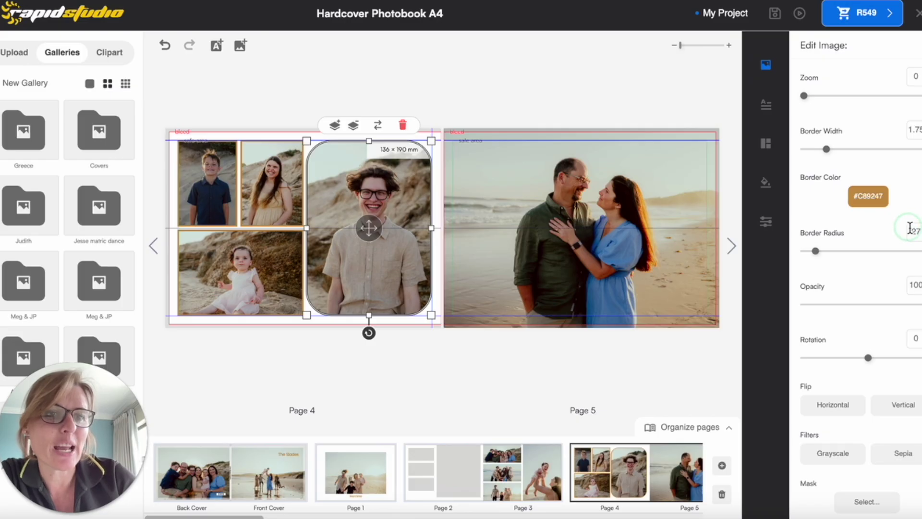
left_click(270, 161)
left_click_drag(809, 254, 816, 259)
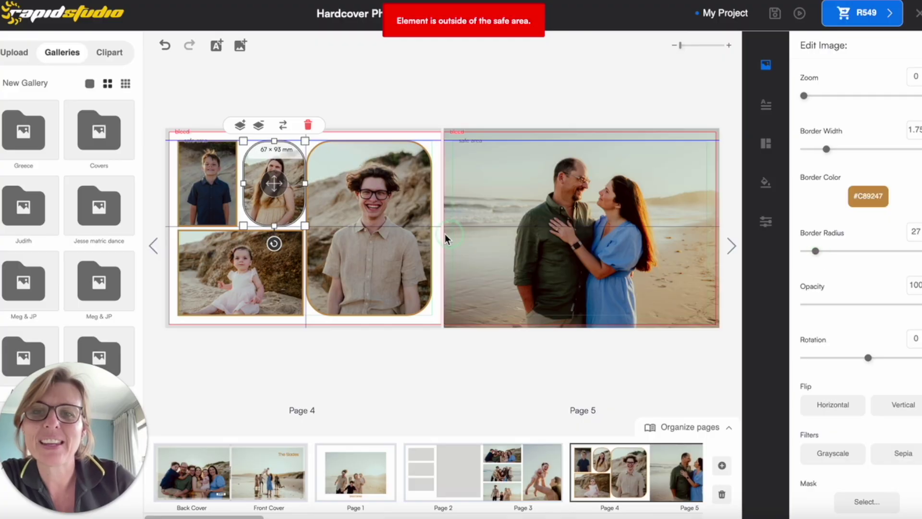
Shorten the large portrait on page 4 to 136 × 136 mm and centre it vertically on the page
left_click(347, 218)
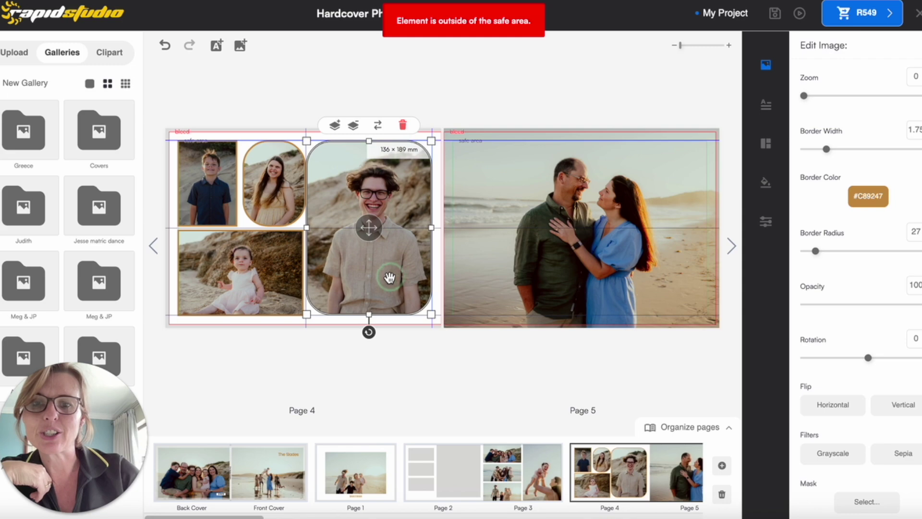
left_click_drag(371, 315, 374, 265)
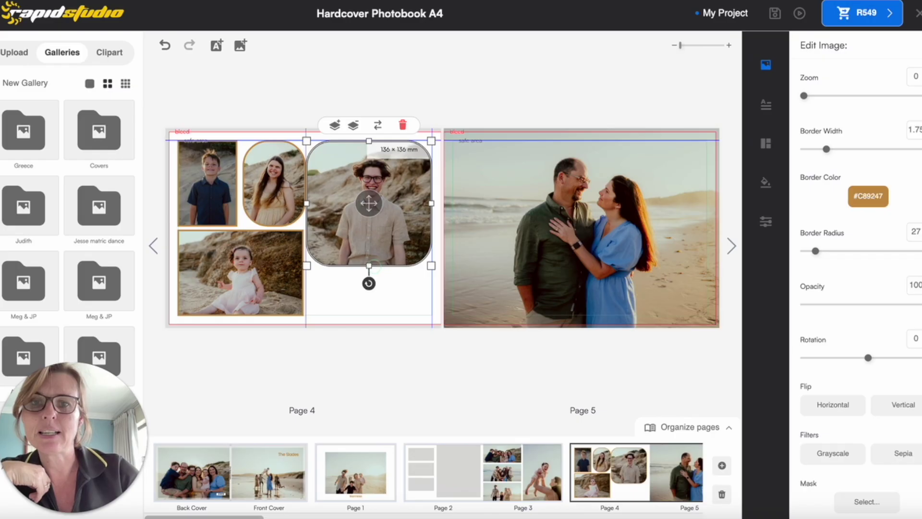
left_click_drag(383, 197, 370, 226)
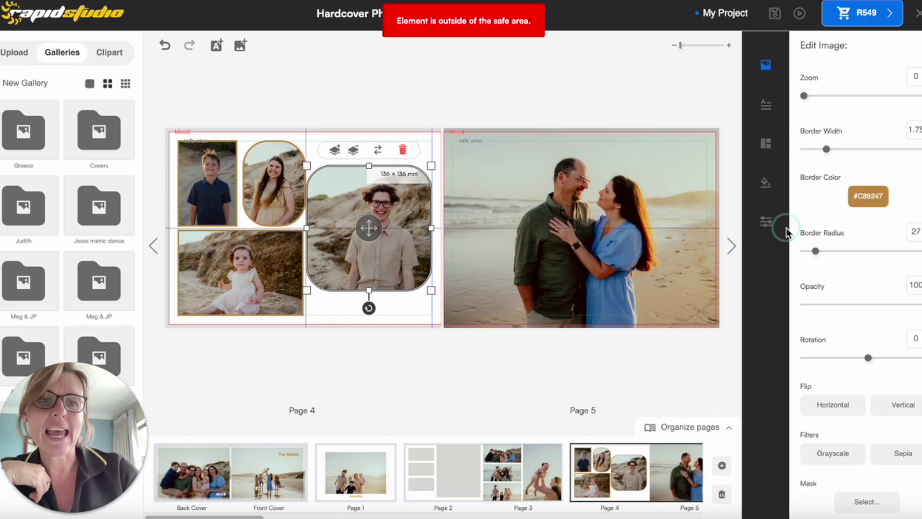
Turn the square portrait on page 4 into a circle with a border radius of 300 and preview the spread
left_click_drag(815, 251, 921, 250)
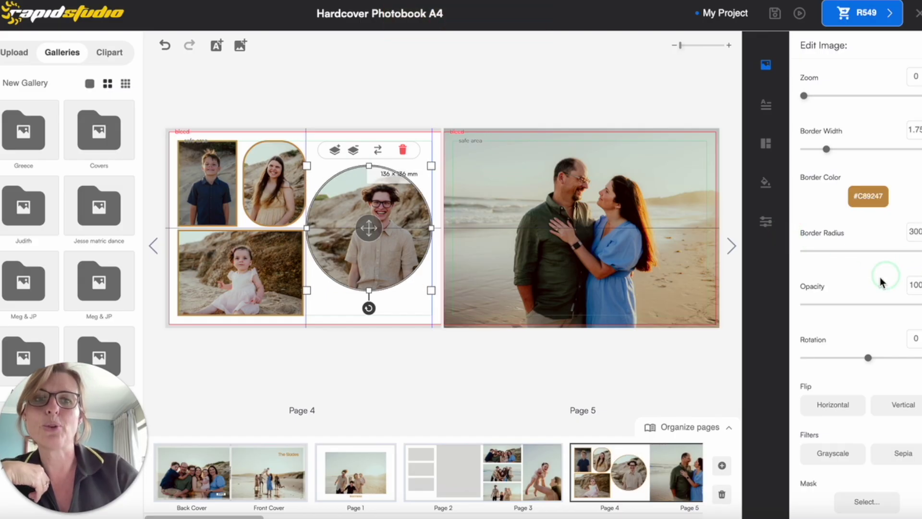
left_click(350, 247)
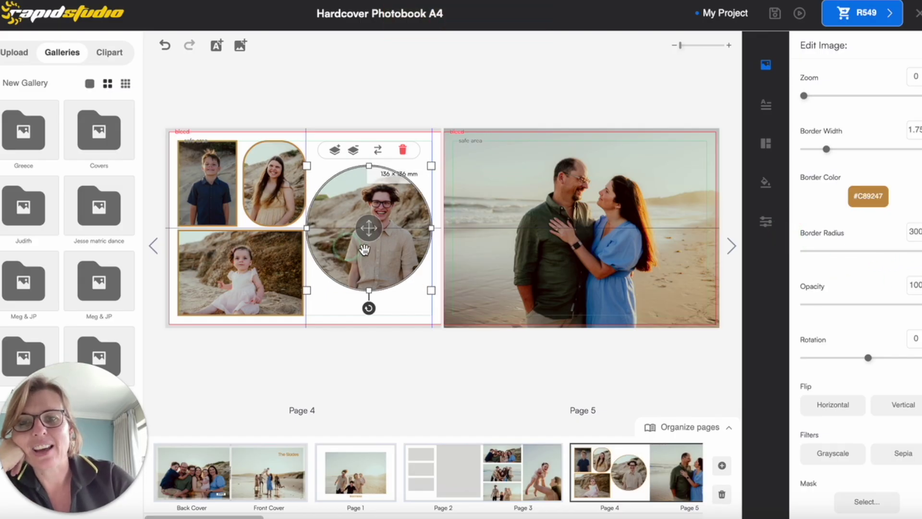
left_click(387, 162)
left_click(803, 14)
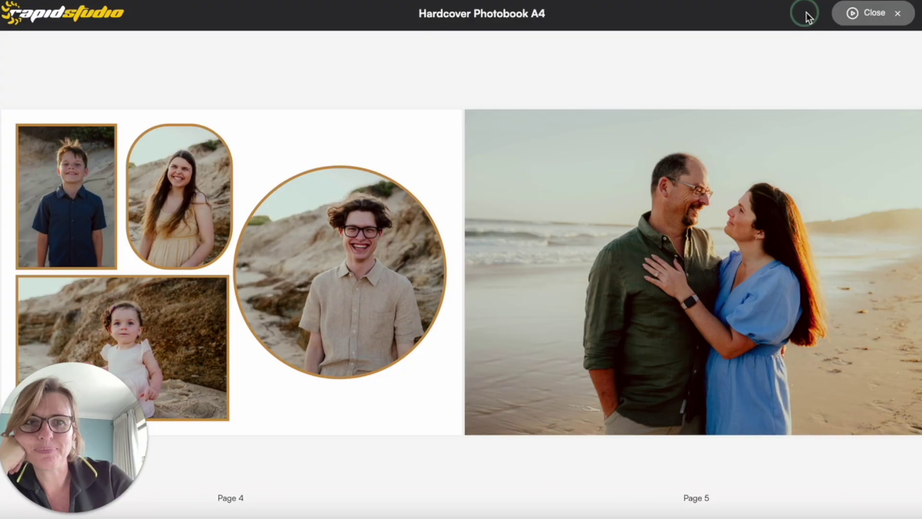
left_click(865, 13)
Stretch the circular portrait on page 4 into a vertically centred 136 × 166 mm oval and preview the spread
left_click_drag(369, 154, 369, 157)
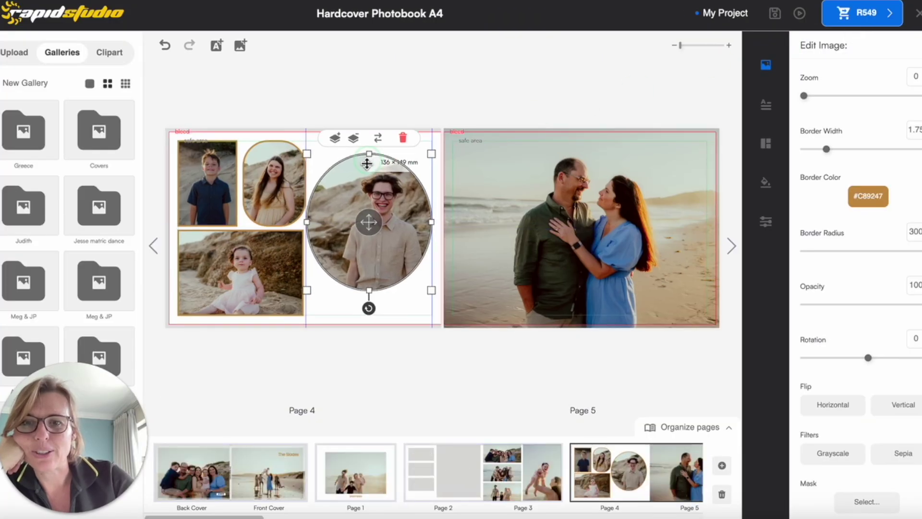
left_click_drag(369, 290, 369, 306)
left_click(375, 262)
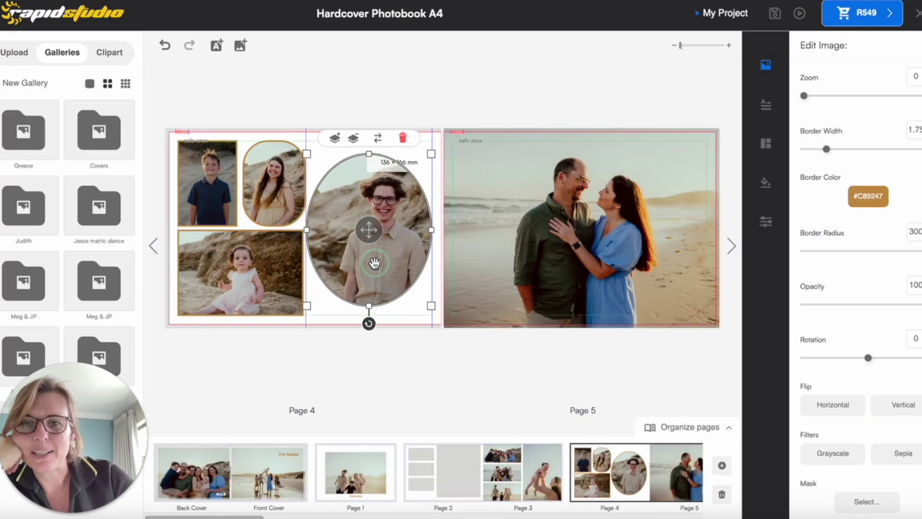
left_click_drag(375, 262, 373, 262)
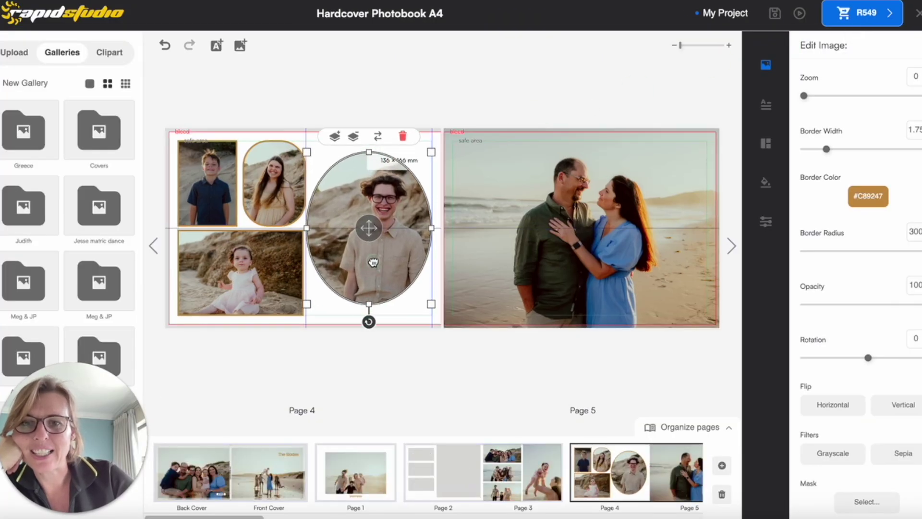
left_click(798, 13)
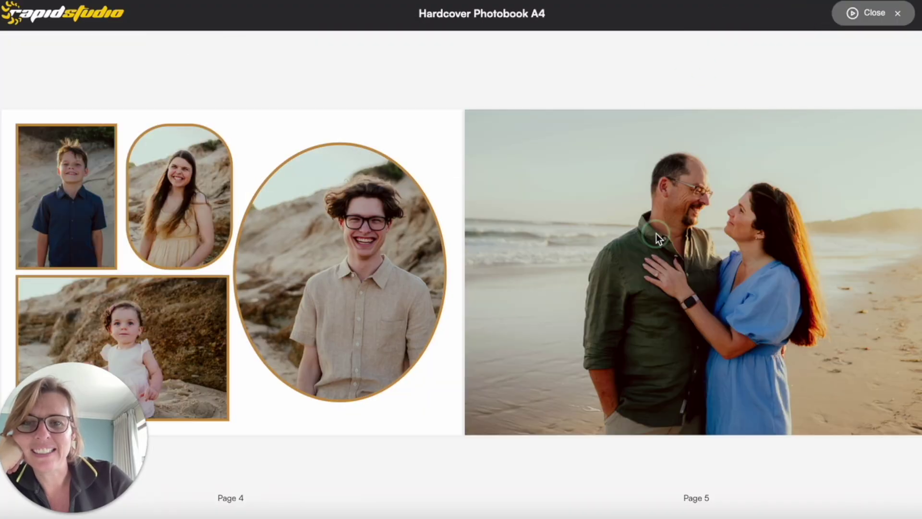
left_click(874, 13)
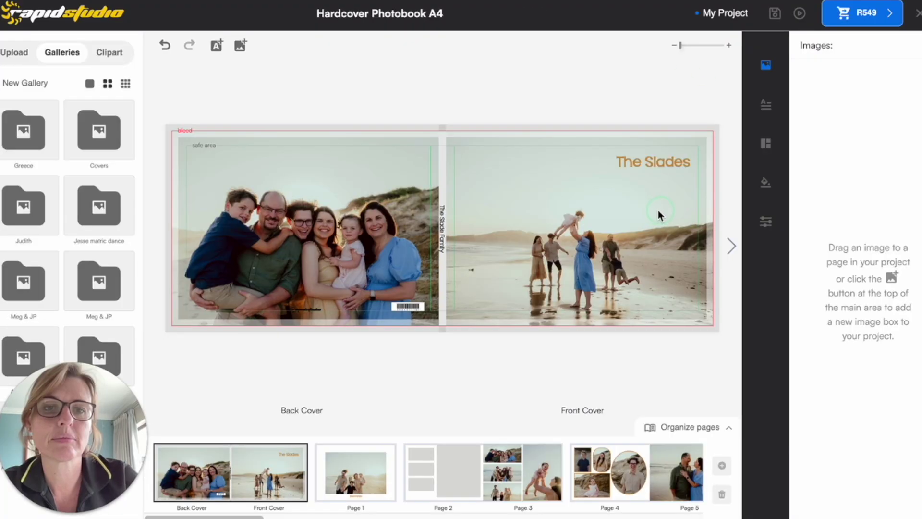
Shrink the front cover photo to 287 × 197 mm, leaving a white margin on all four sides
left_click(629, 200)
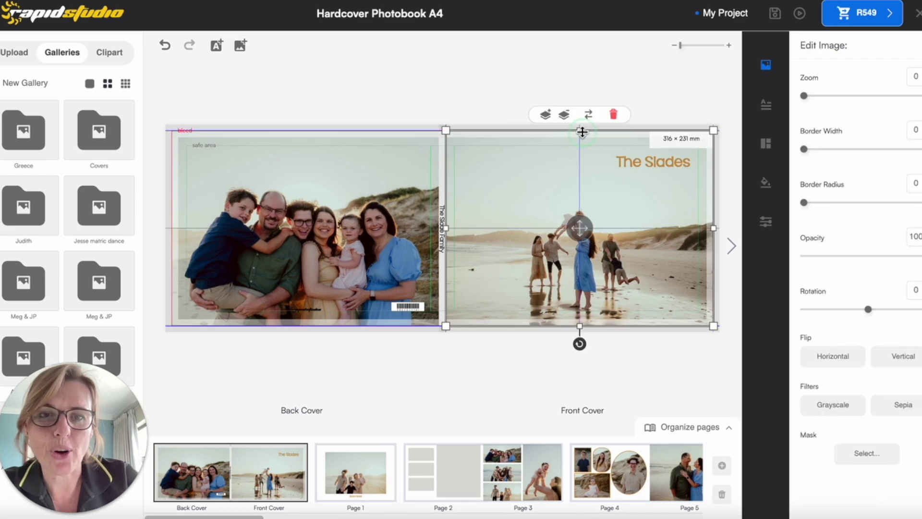
left_click_drag(579, 130, 581, 146)
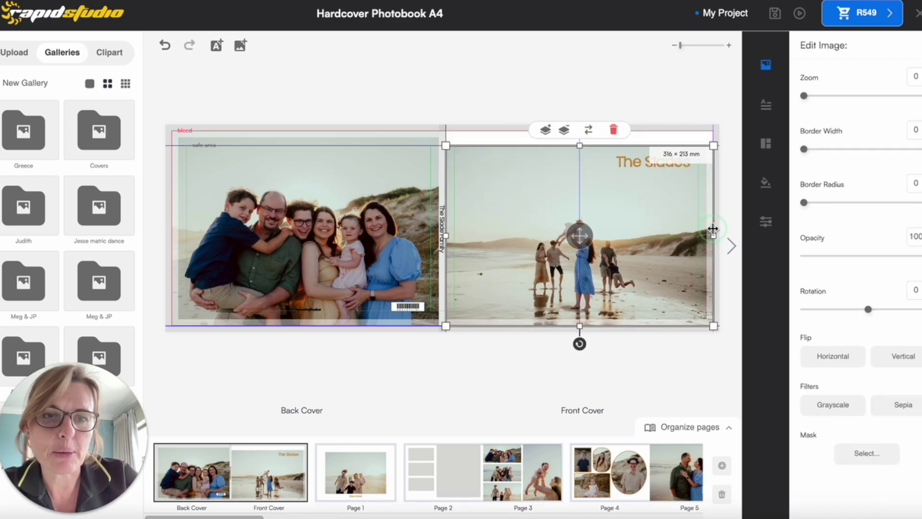
left_click_drag(712, 229, 698, 235)
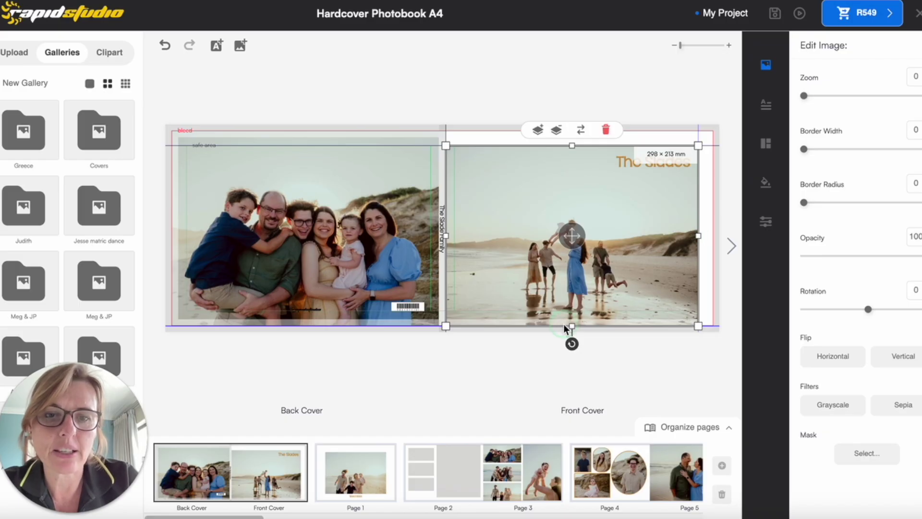
left_click_drag(571, 325, 572, 312)
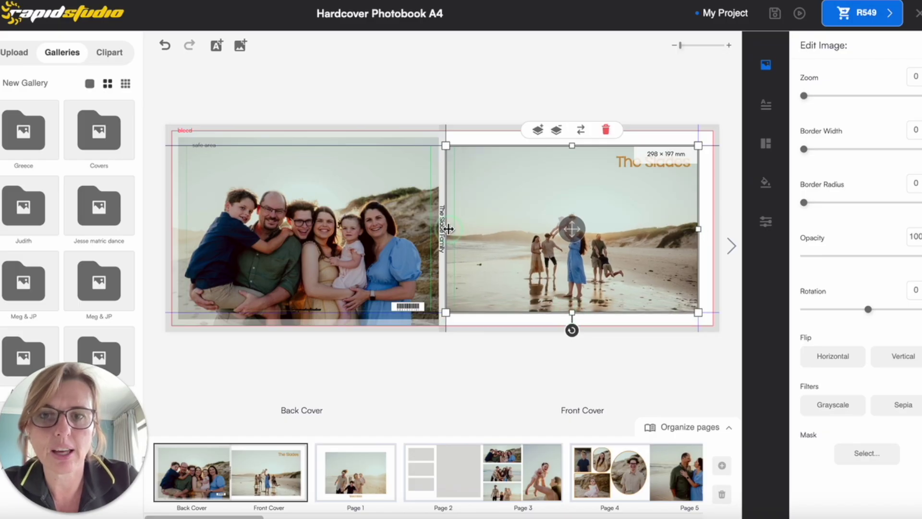
left_click_drag(452, 229, 458, 229)
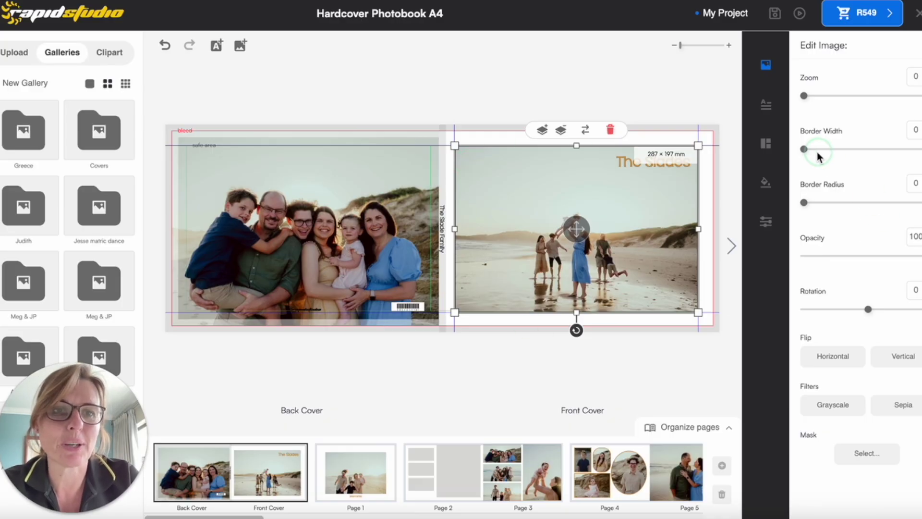
Add a border of width 1.75 in colour #C89247 to the front cover photo
left_click_drag(804, 150, 826, 150)
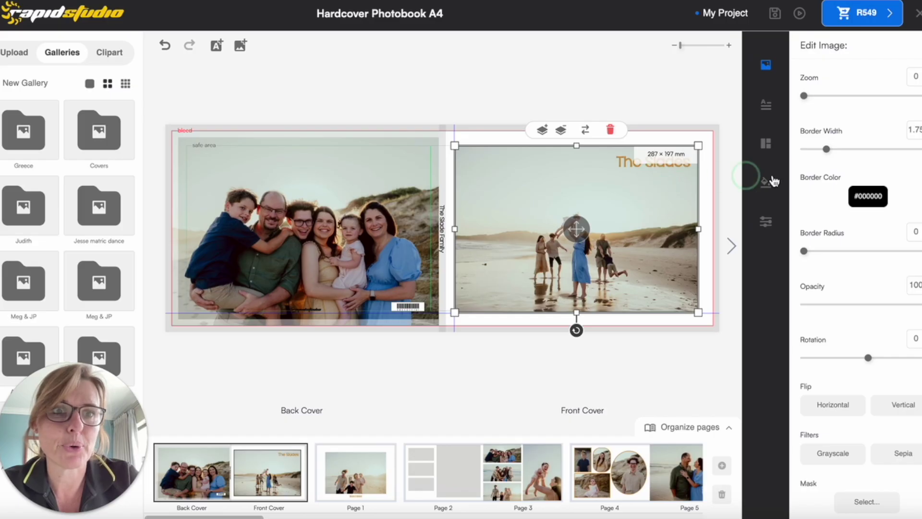
left_click(867, 196)
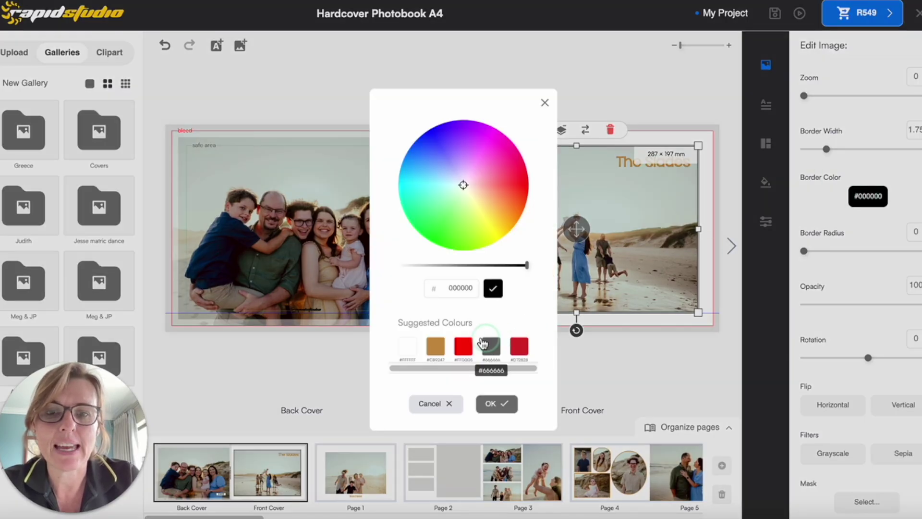
left_click(435, 346)
left_click(498, 398)
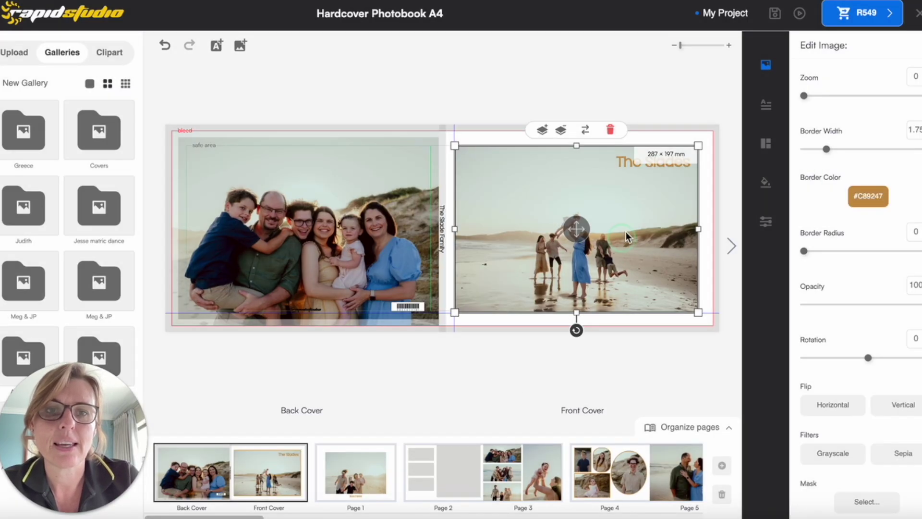
left_click(701, 191)
Move the front cover title slightly inward from the photo's upper corner and preview the cover
left_click(667, 164)
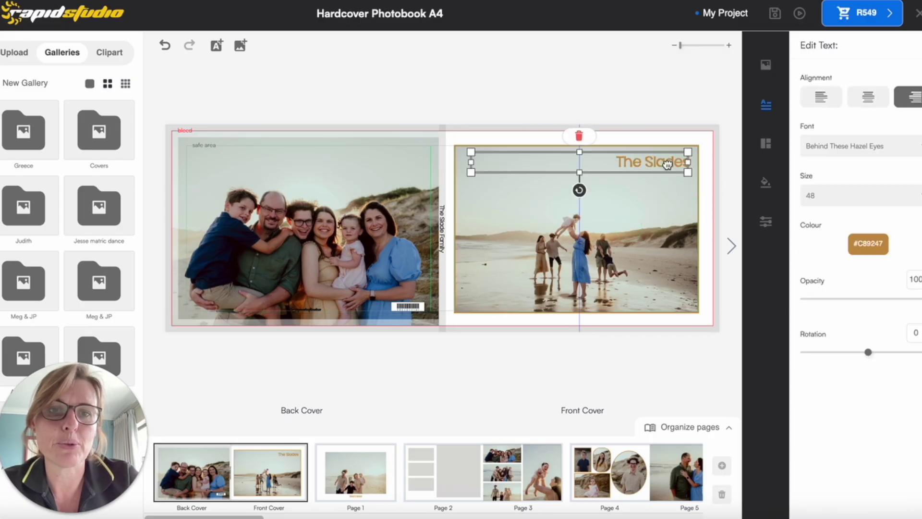
left_click_drag(667, 164, 657, 170)
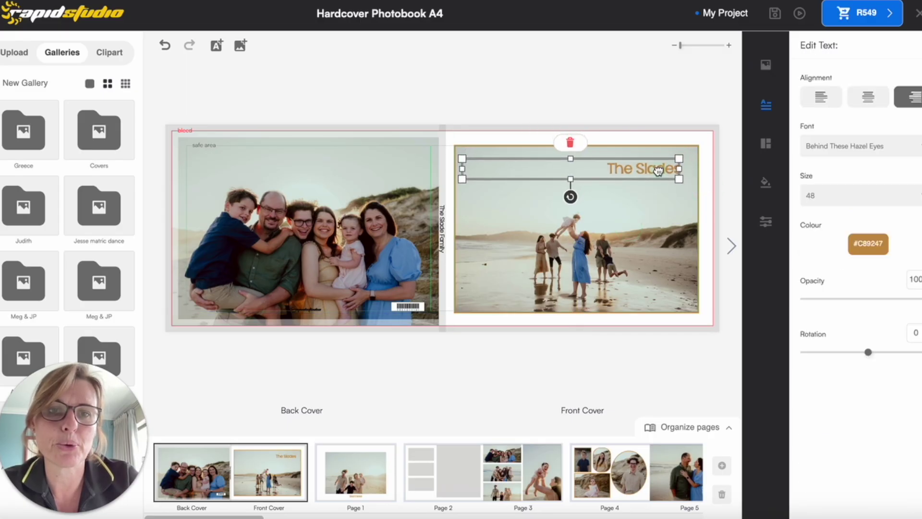
double_click(658, 171)
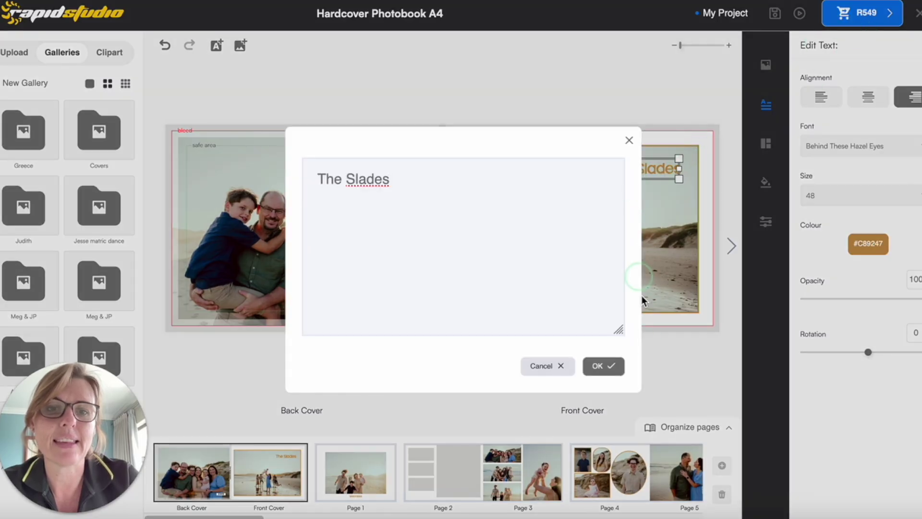
left_click(603, 366)
left_click(800, 14)
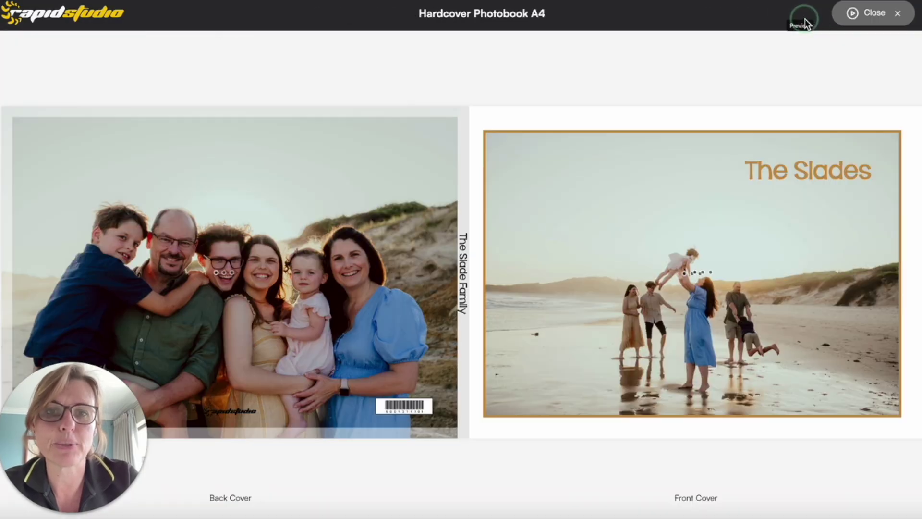
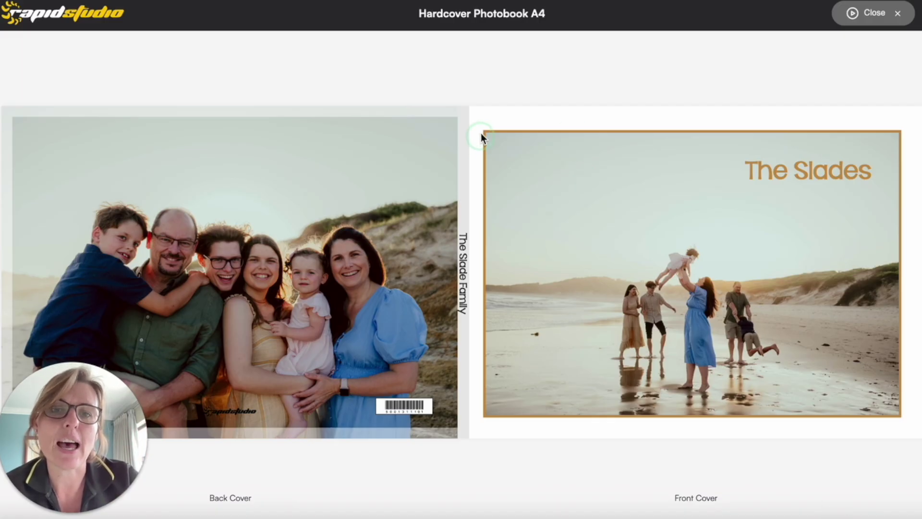
left_click(855, 14)
Try stretching the front cover photo to 287 × 217 mm, then undo the resizing and preview the cover
left_click(540, 146)
left_click_drag(576, 145, 576, 136)
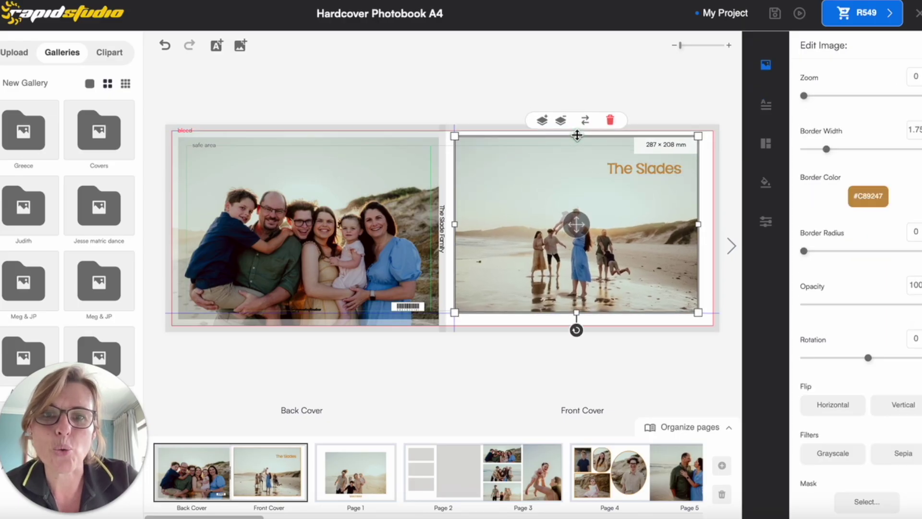
left_click_drag(576, 313, 577, 319)
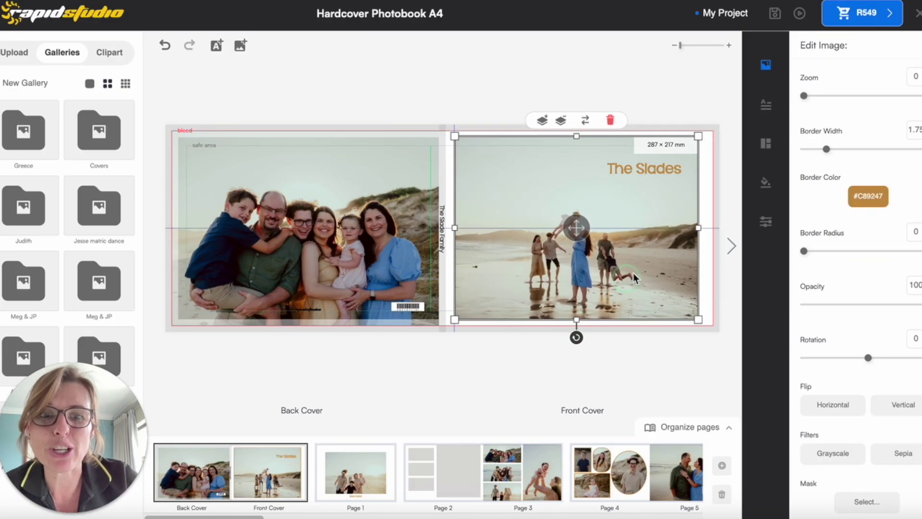
left_click(175, 46)
left_click(175, 45)
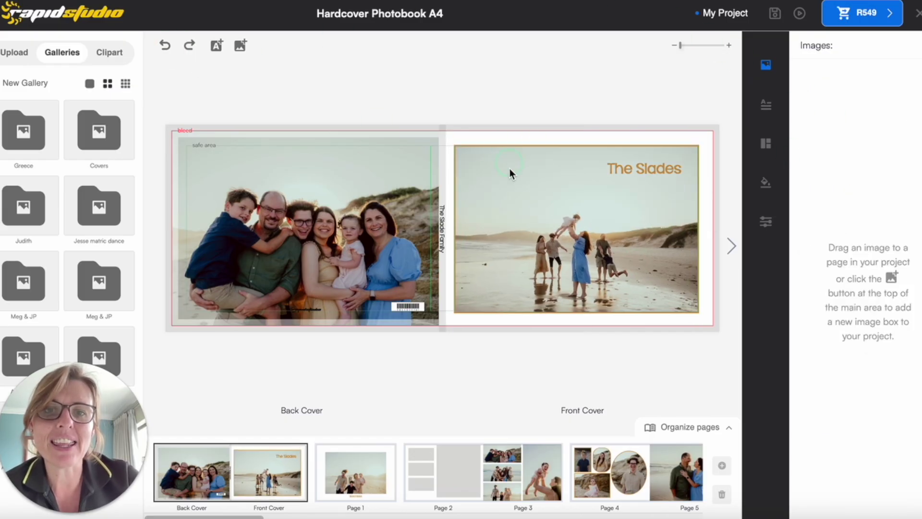
left_click(799, 13)
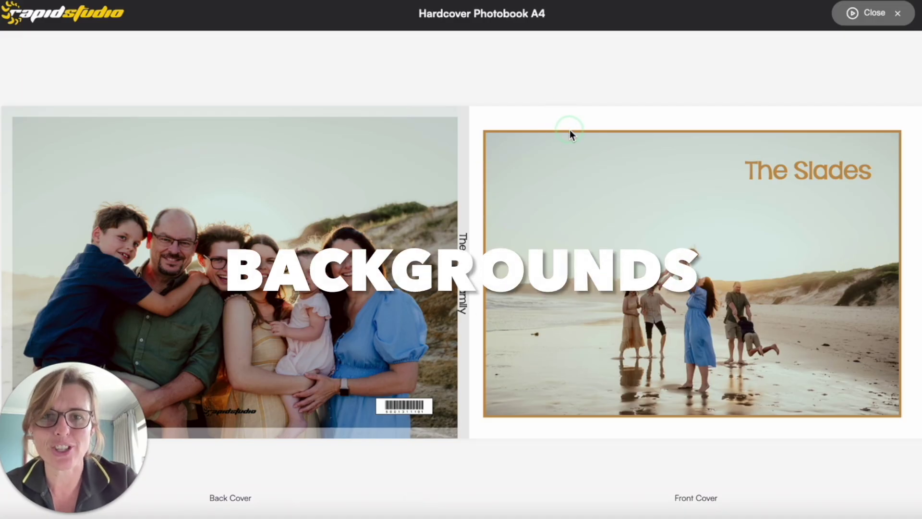
left_click(873, 13)
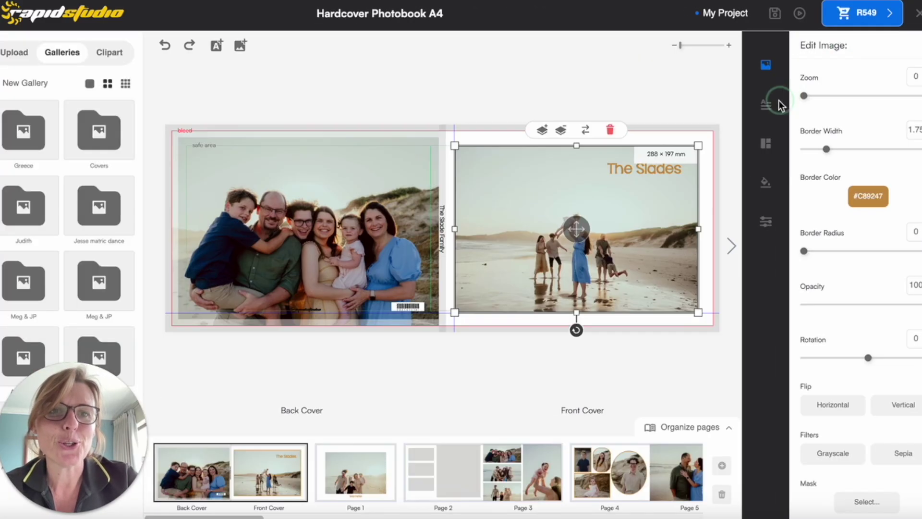
Add the suggested colour #C89247 as the front cover background and preview the cover
left_click(765, 182)
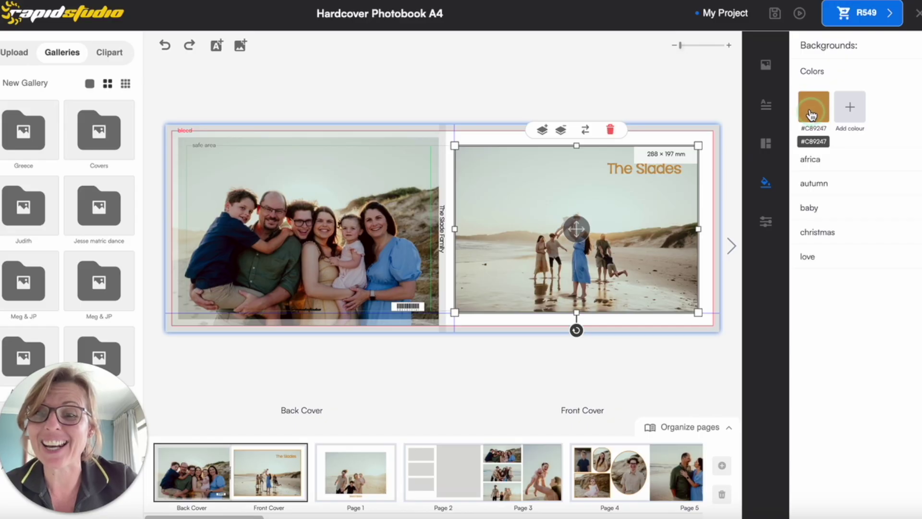
left_click(850, 107)
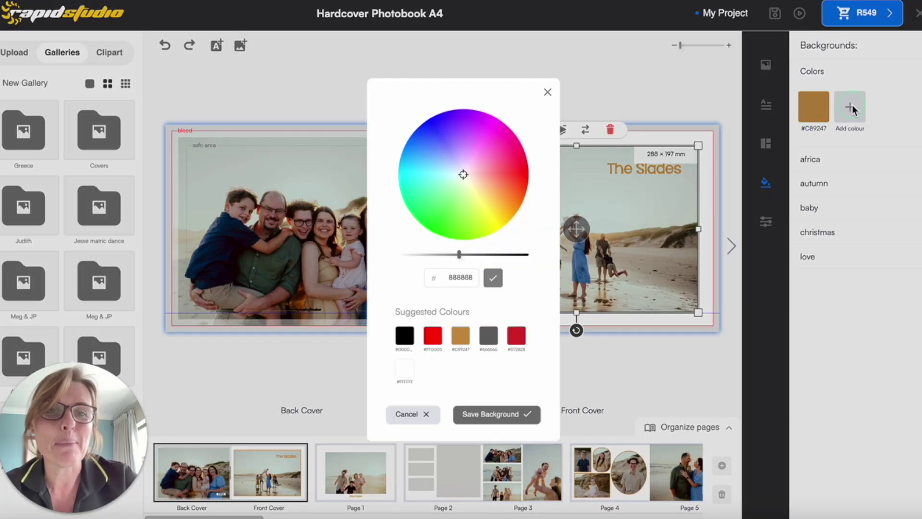
left_click(461, 335)
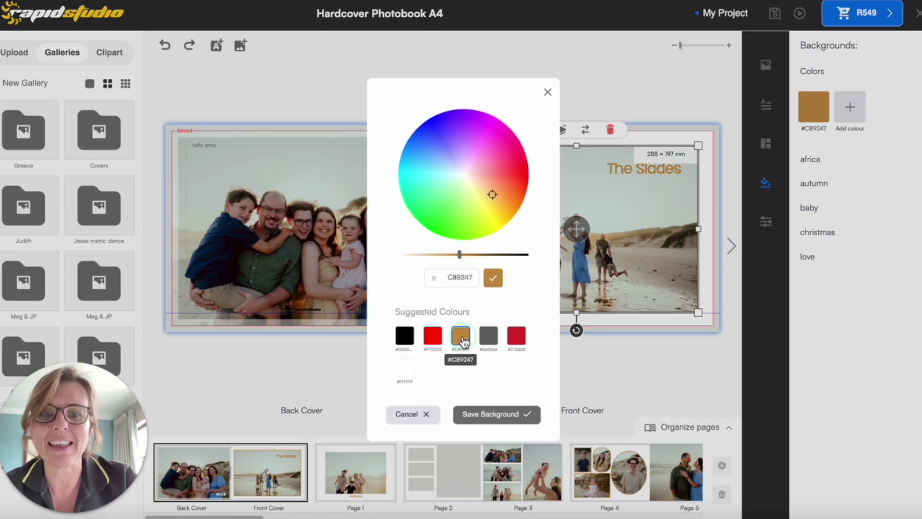
left_click(502, 412)
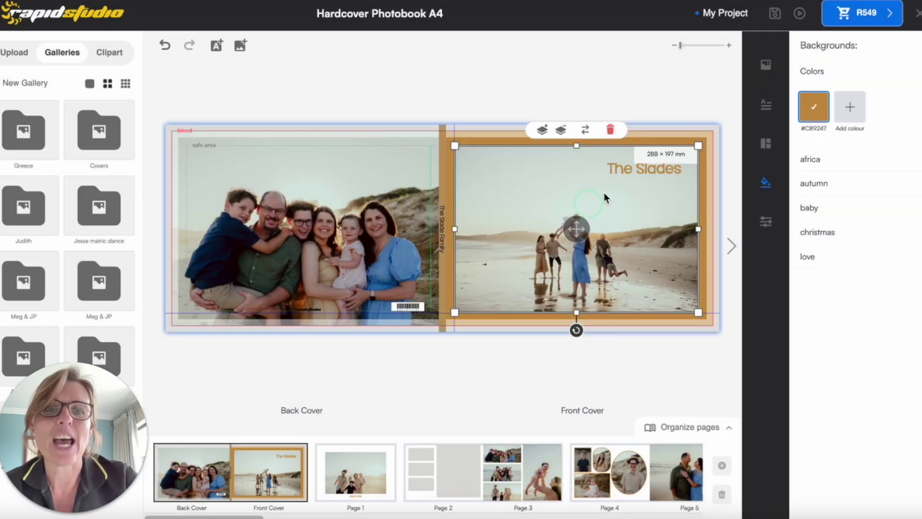
left_click(799, 14)
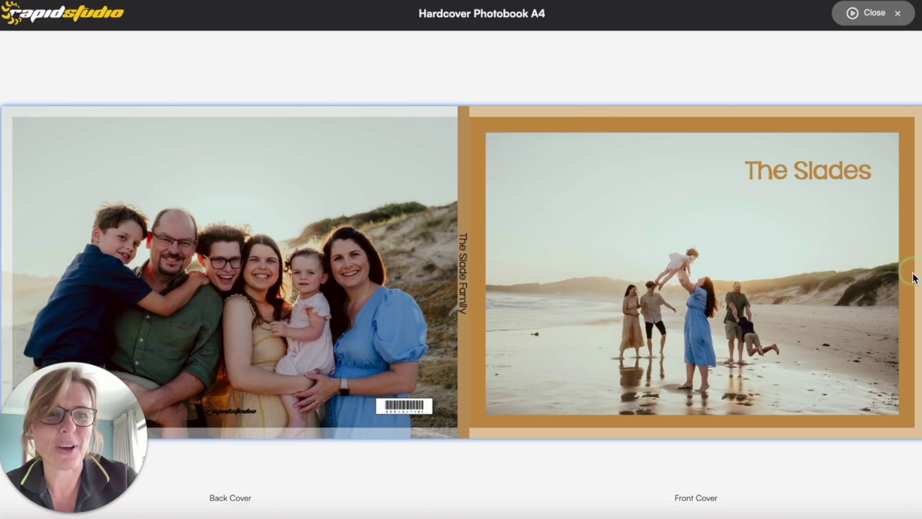
left_click(870, 13)
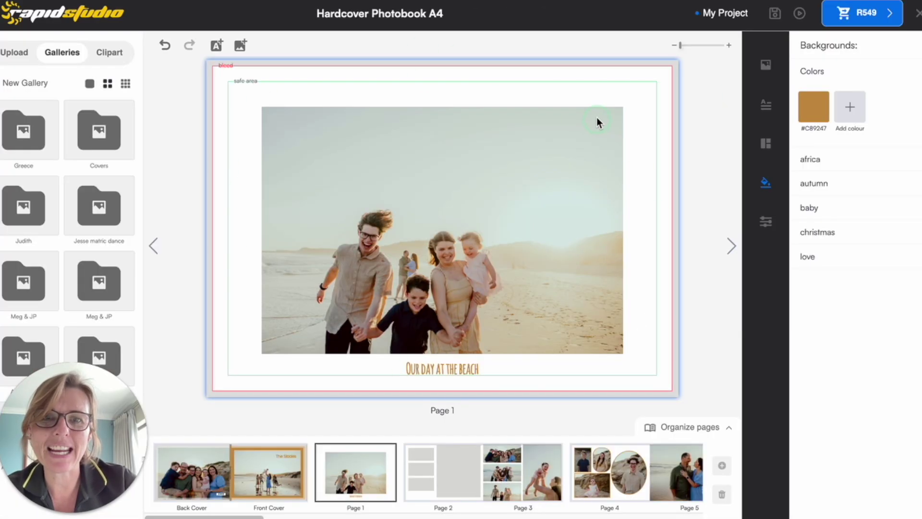
Set page 1's background to #C89247 and recolour its "Our day at the beach" caption to white #FFFFFF
left_click(810, 116)
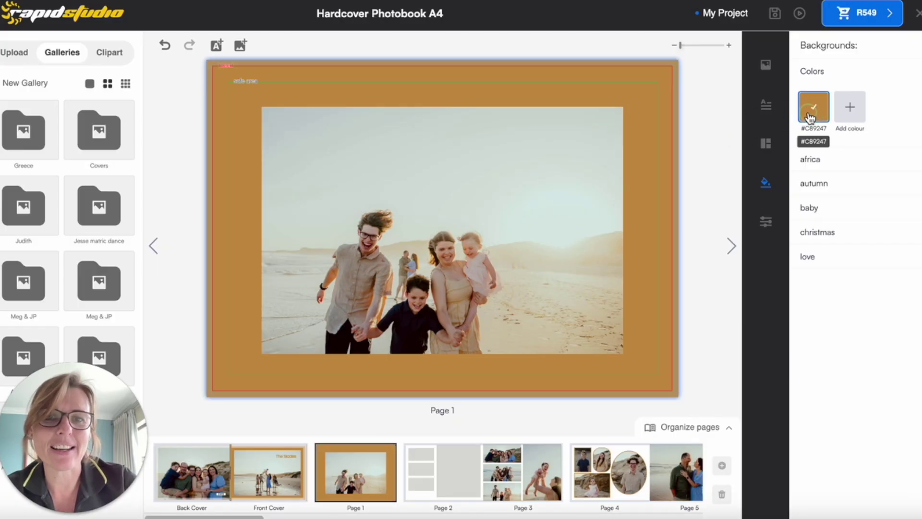
left_click(443, 372)
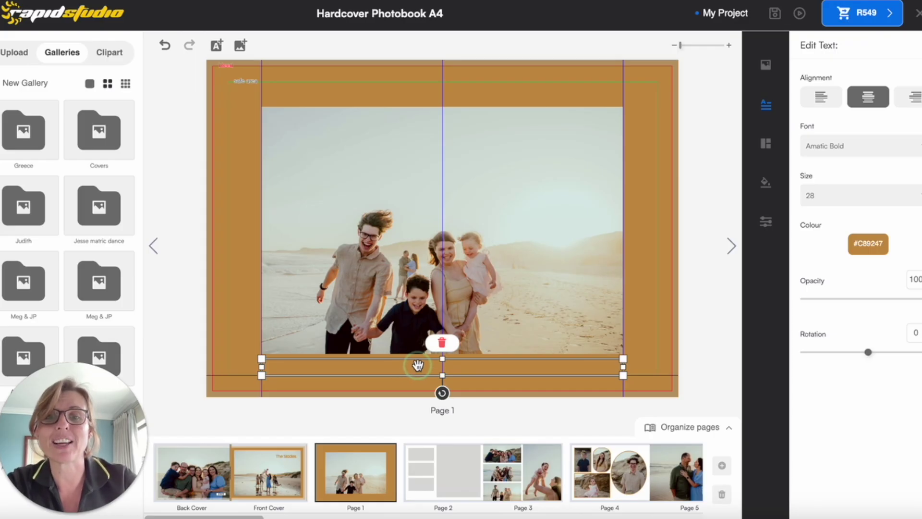
left_click(866, 248)
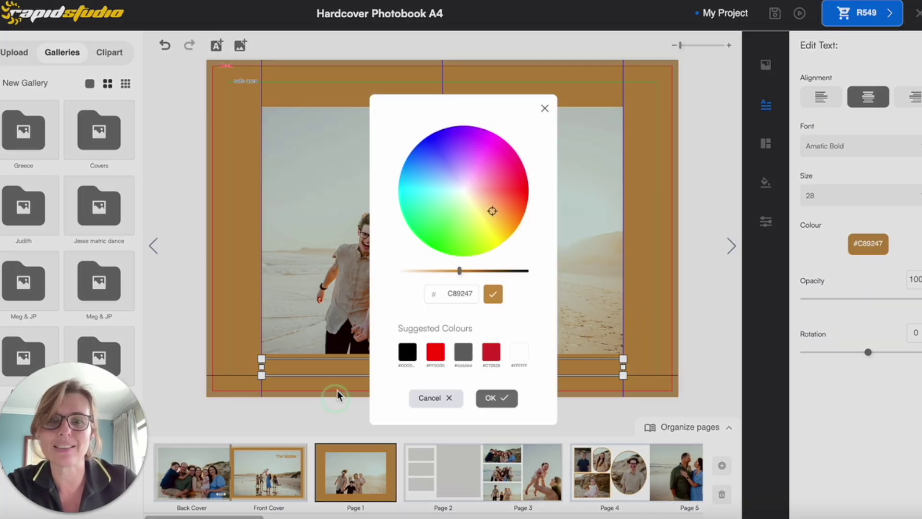
left_click_drag(462, 273, 365, 273)
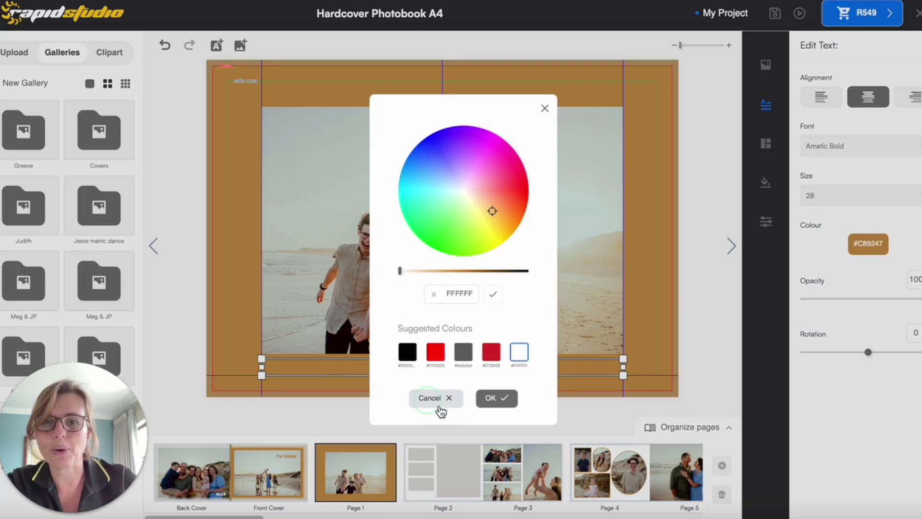
left_click(492, 398)
left_click(334, 374)
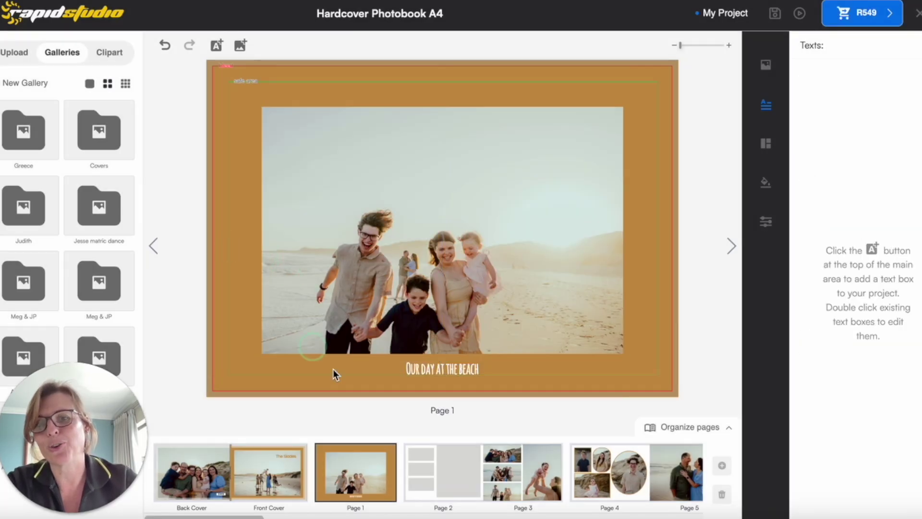
left_click(799, 13)
left_click(892, 14)
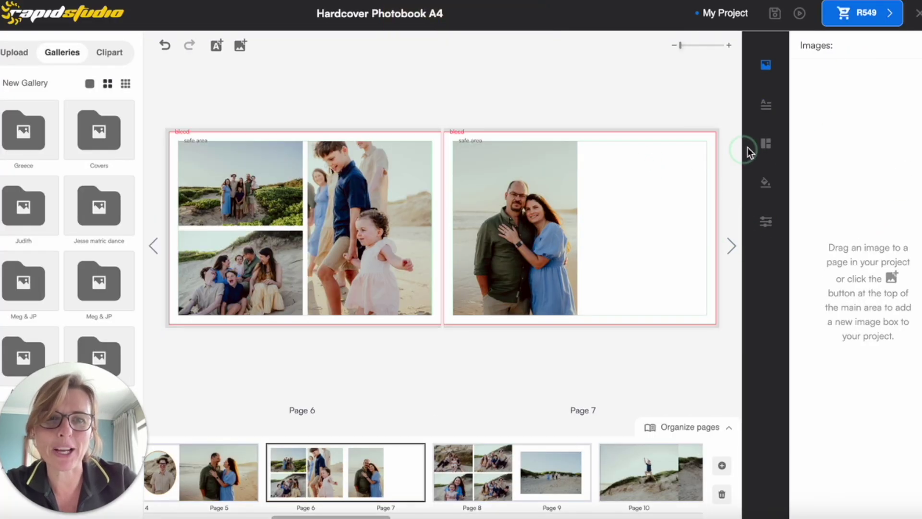
Try the #C89247 colour and the zebra-stripe africa pattern as page 7's background
left_click(763, 182)
left_click(808, 113)
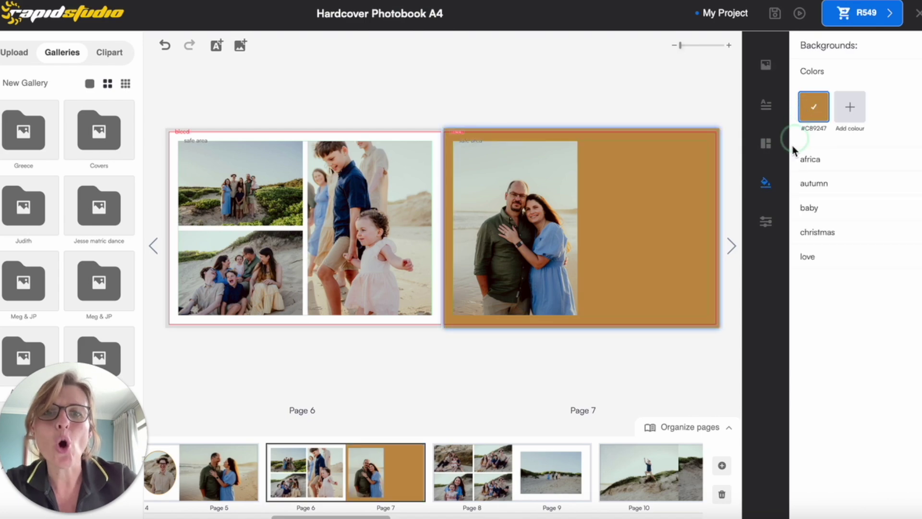
left_click(822, 158)
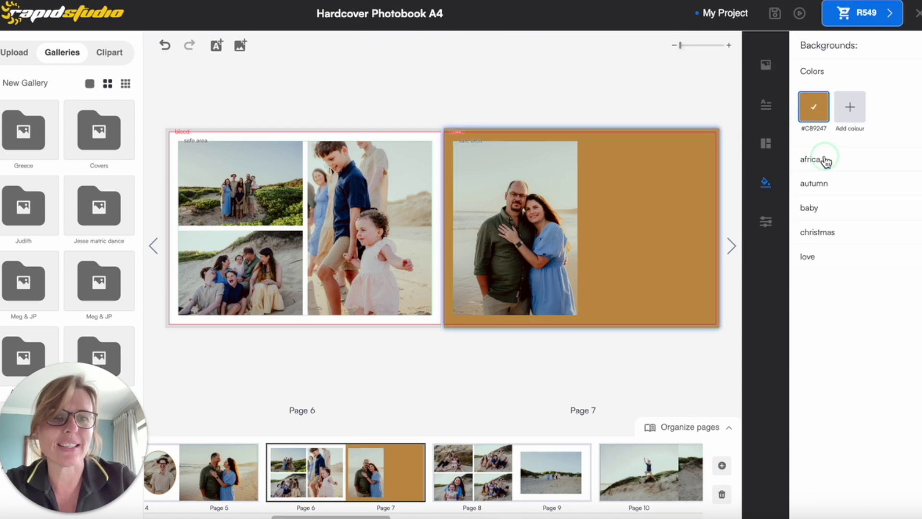
left_click(815, 108)
left_click(852, 161)
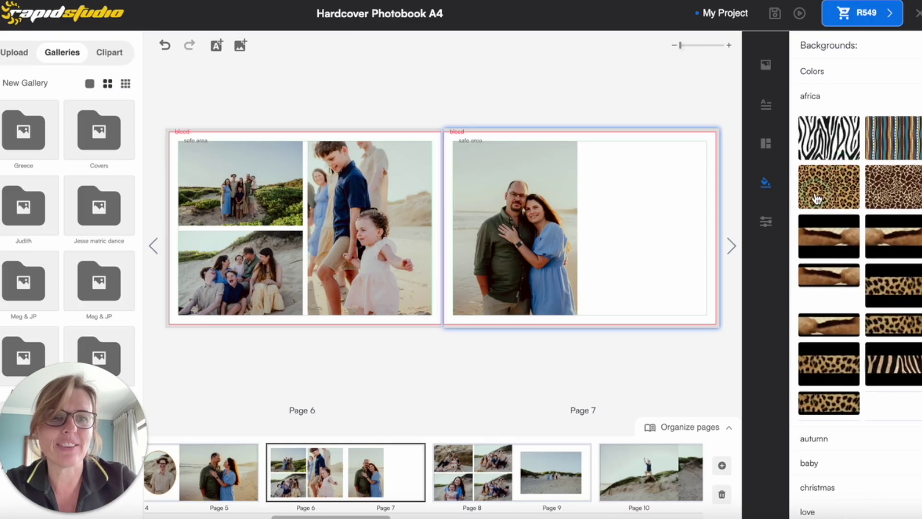
left_click(829, 139)
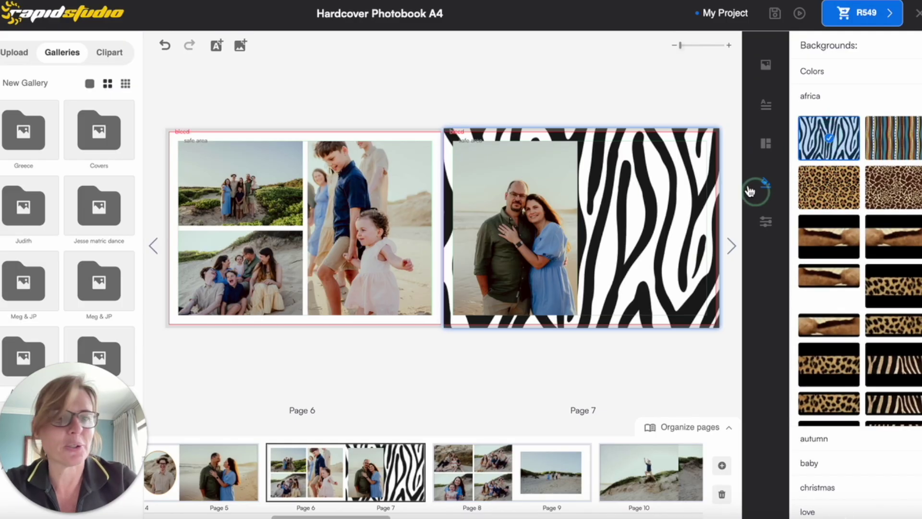
Try the wooden-plank autumn, nursery-print baby and leopard-print christmas backgrounds on page 7
left_click(864, 437)
left_click(829, 284)
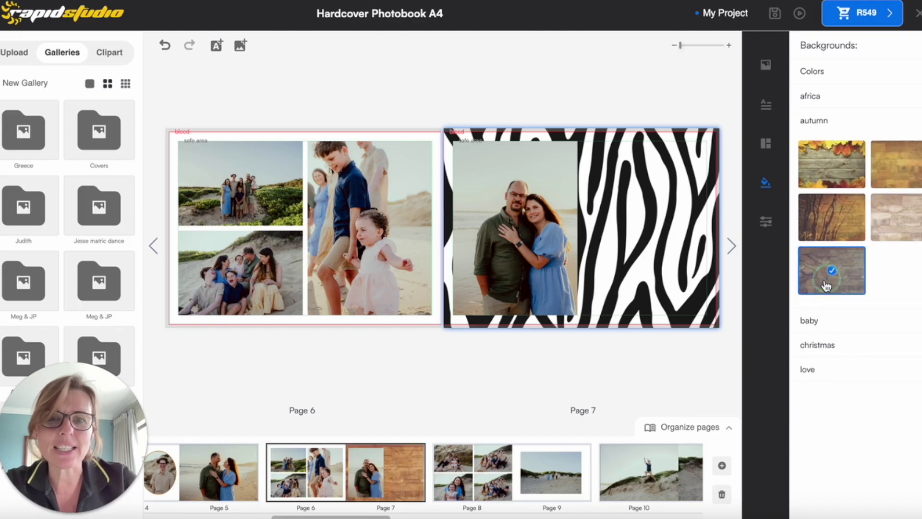
left_click(845, 321)
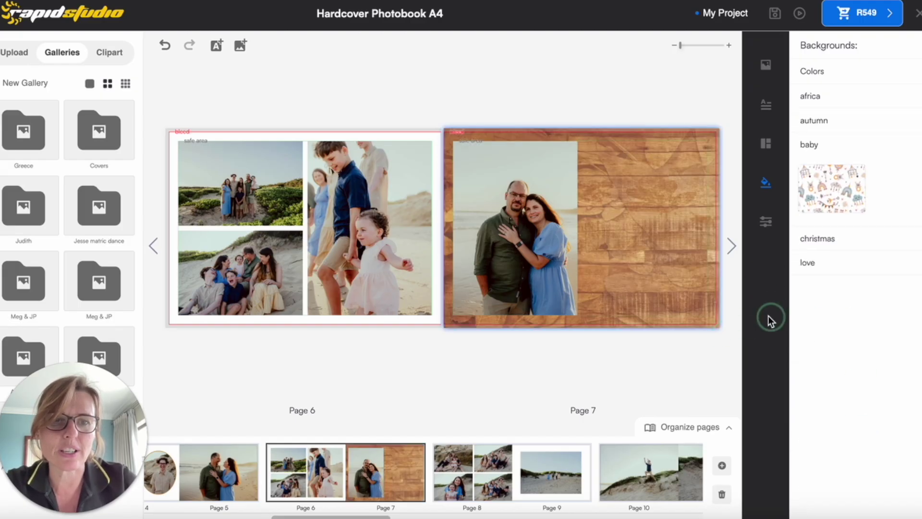
left_click(822, 211)
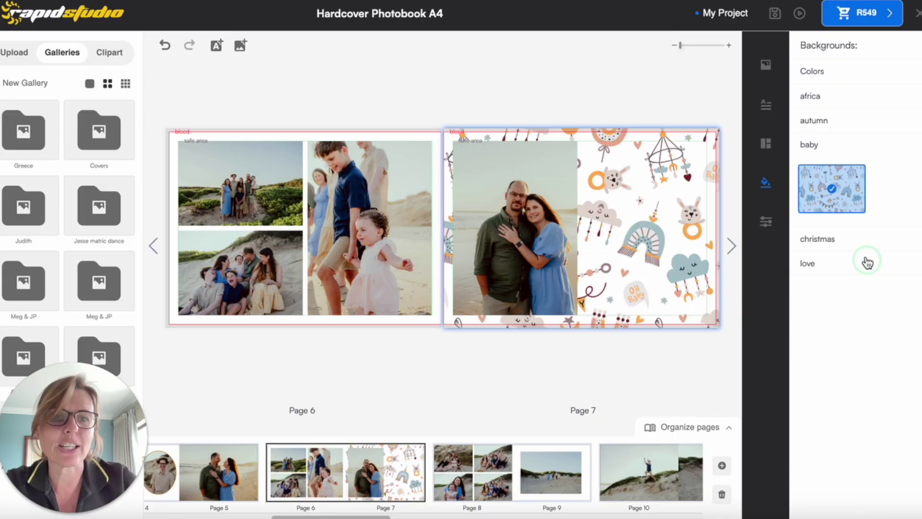
left_click(854, 239)
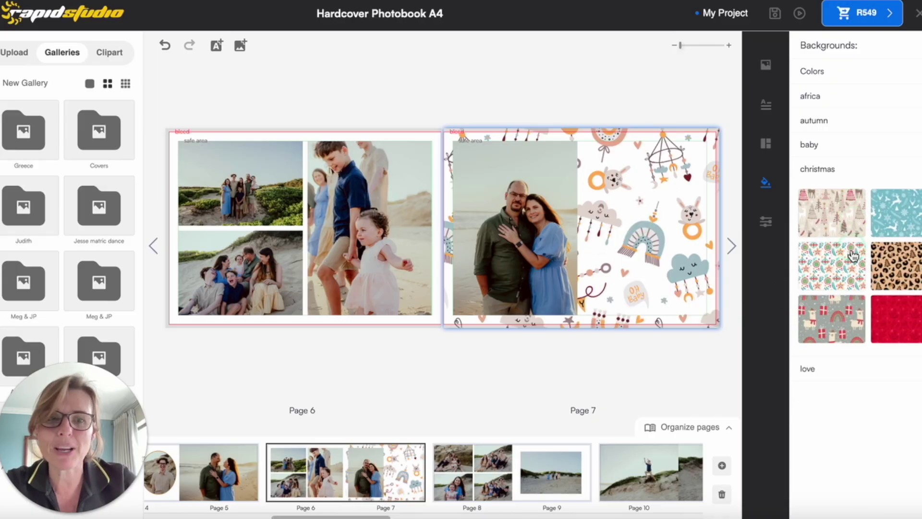
left_click(913, 262)
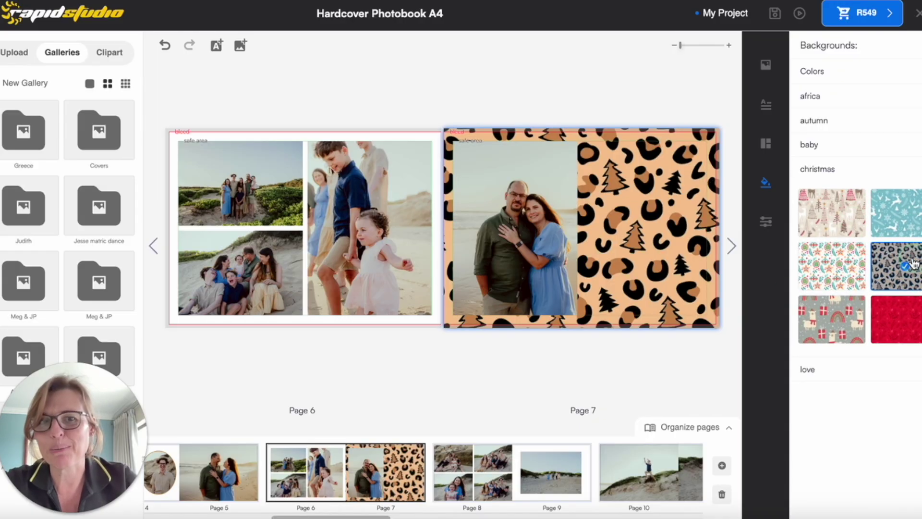
Try the falling-hearts love background on page 7 and remove it again
left_click(845, 370)
left_click(830, 245)
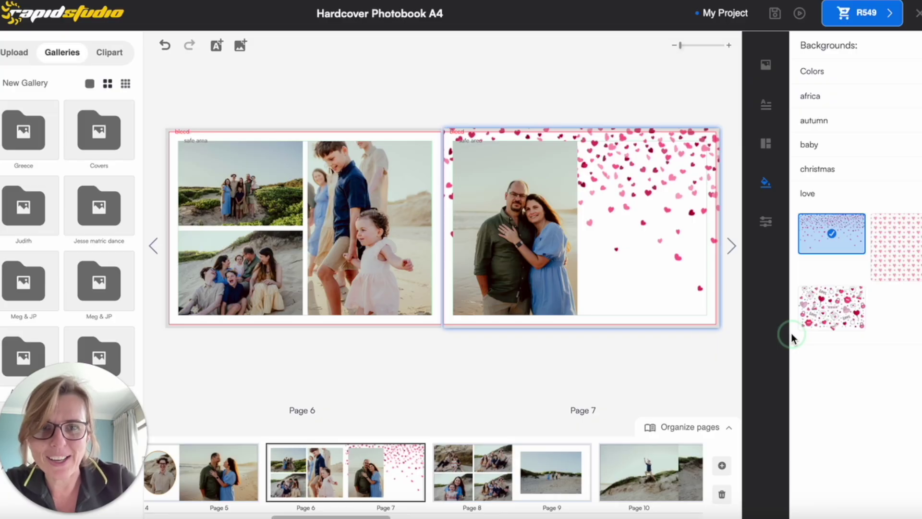
left_click(831, 233)
left_click(650, 191)
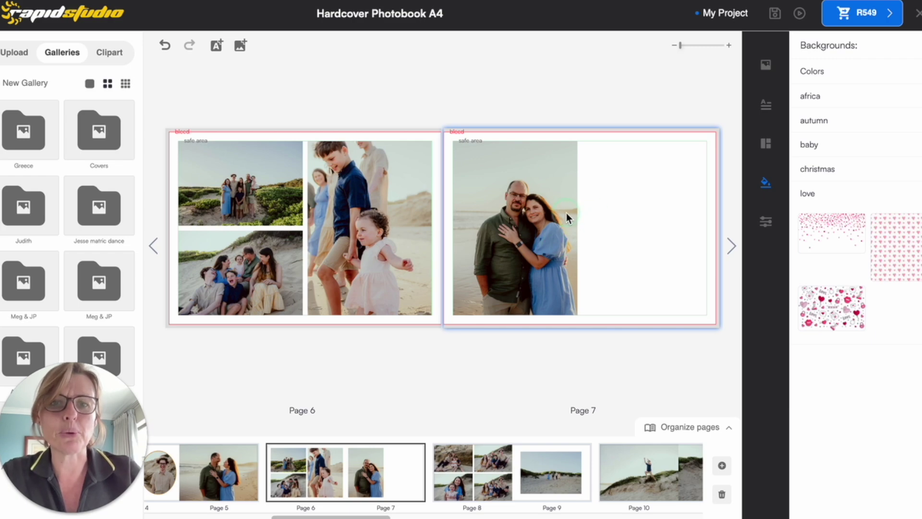
Apply the full-page single-image layout to page 7 and set the couple photo's opacity to 50
left_click(545, 231)
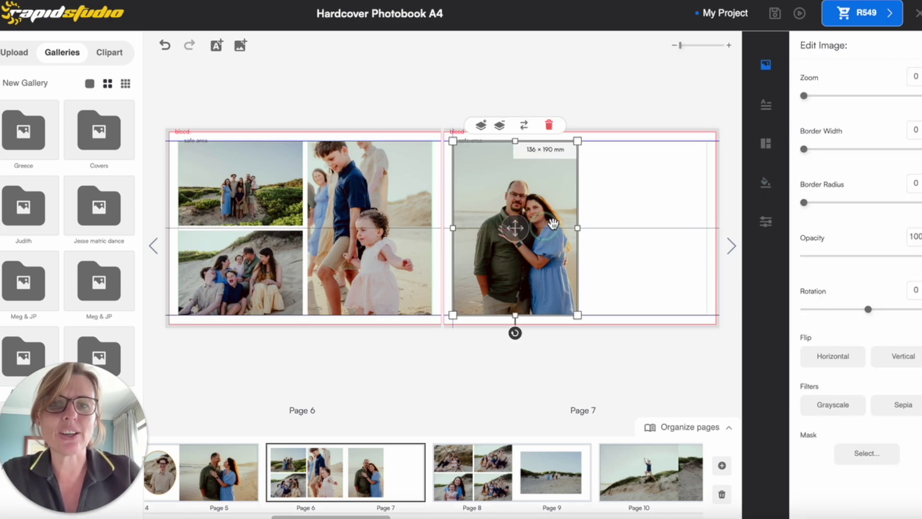
left_click(768, 146)
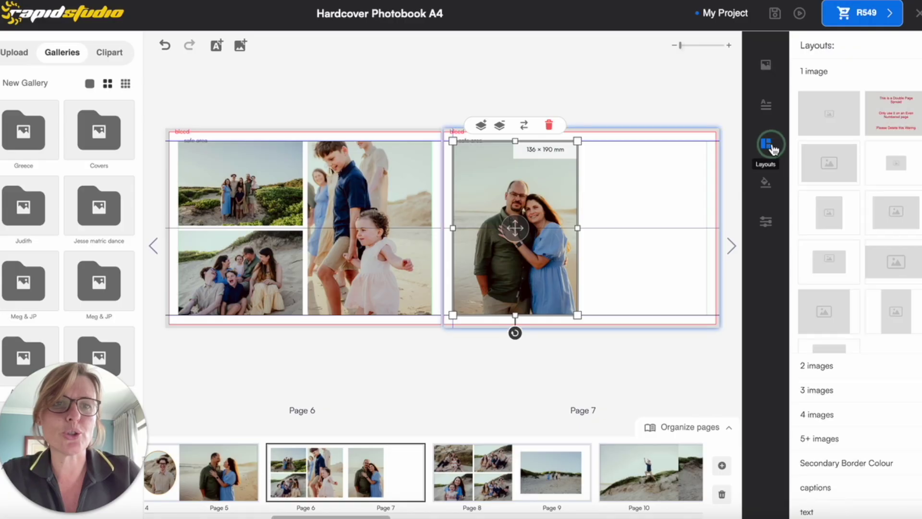
left_click(824, 111)
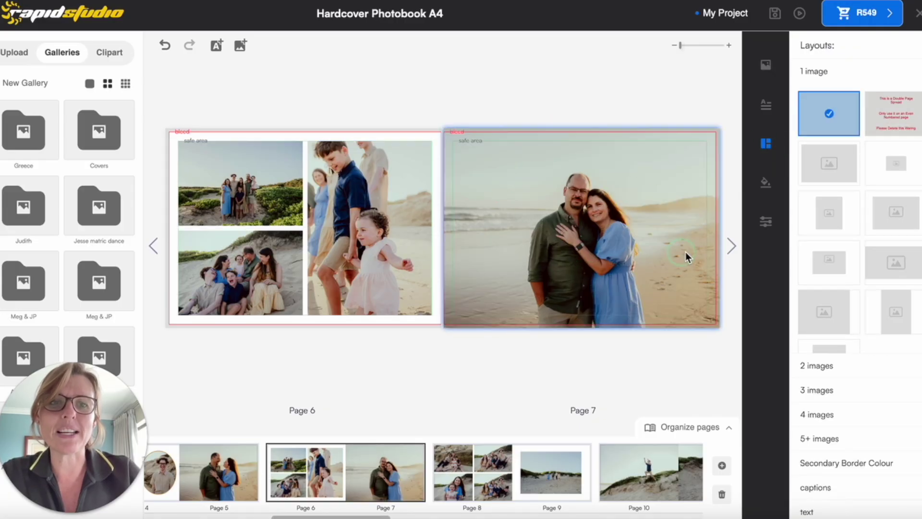
left_click(565, 192)
left_click(805, 237)
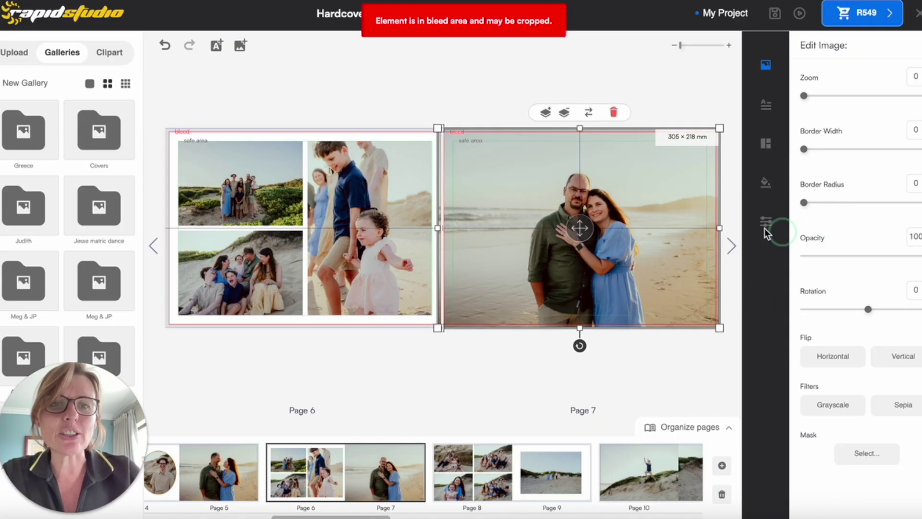
left_click_drag(918, 259, 852, 262)
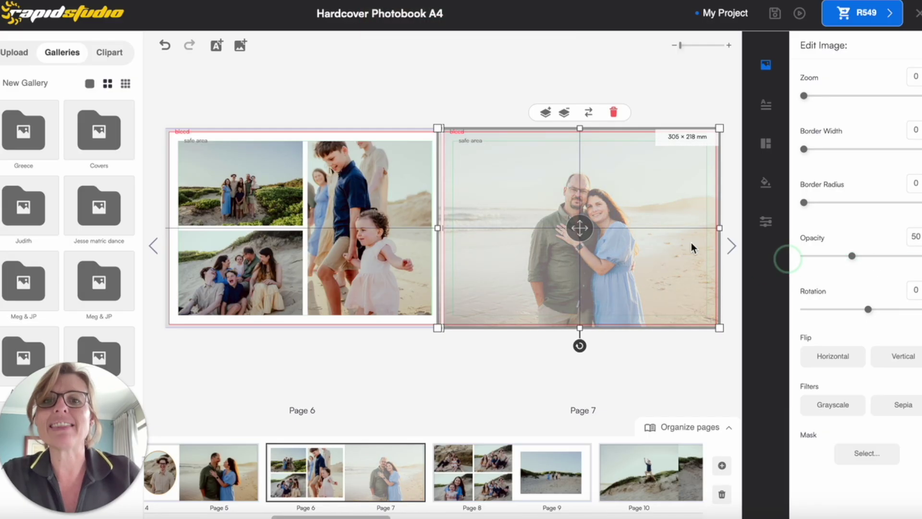
Add two 99 × 70 mm image boxes over page 7's faded photo, one above the other on its outer half
left_click(240, 45)
left_click_drag(577, 232, 659, 179)
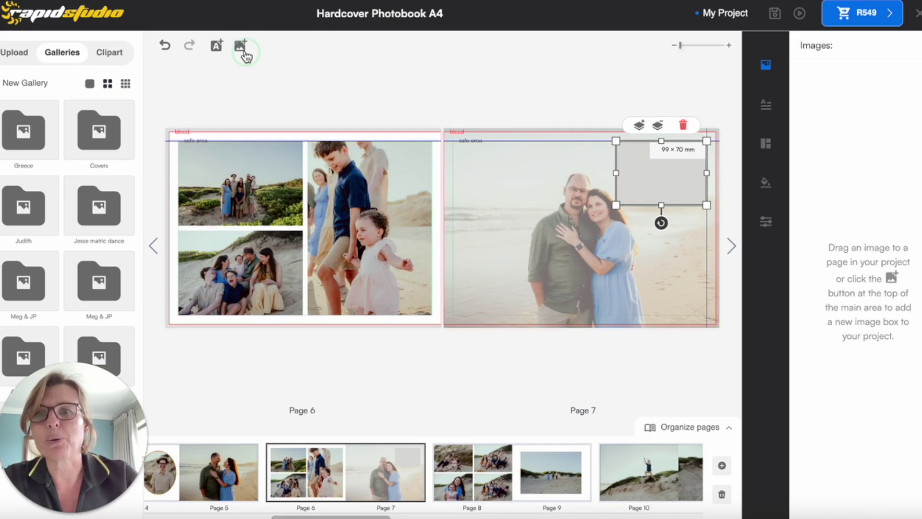
left_click(240, 46)
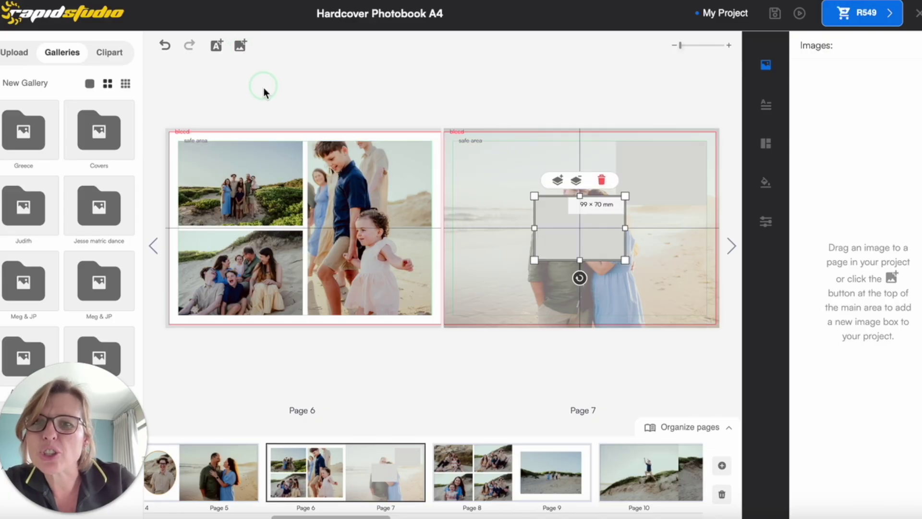
left_click_drag(558, 230, 655, 245)
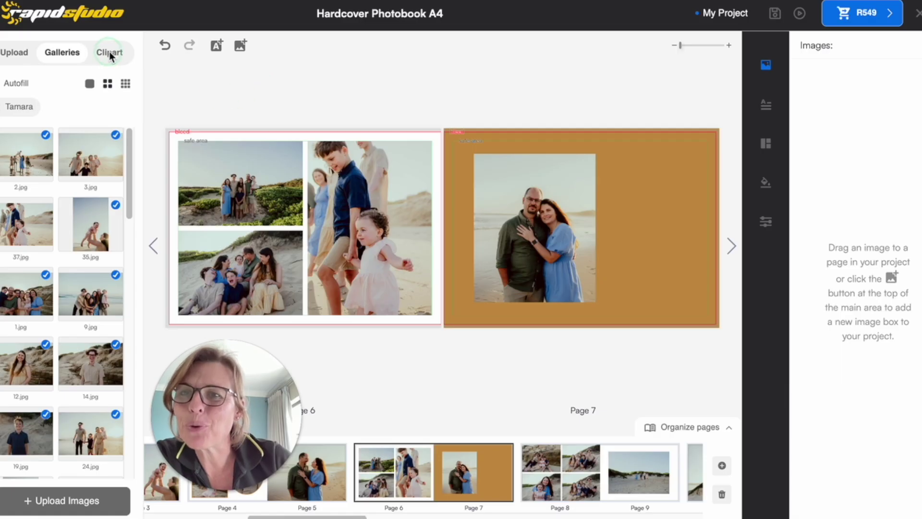
Place the LOVE doodle from the love clipart on page 7 beside the couple photo
left_click(111, 52)
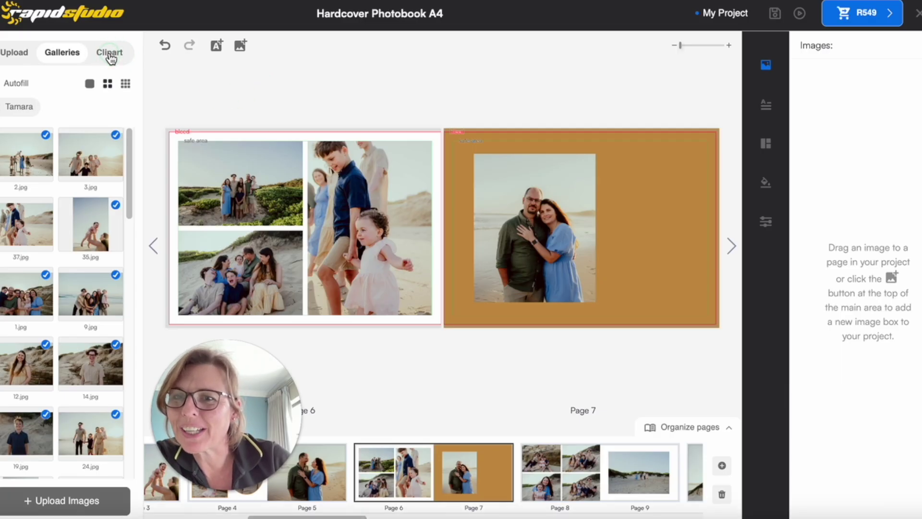
left_click(107, 53)
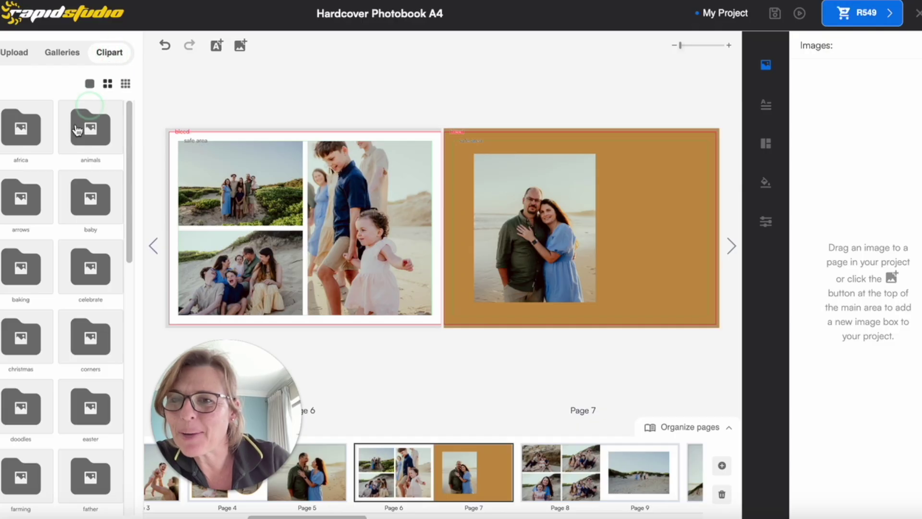
left_click(60, 202)
mouse_move(131, 234)
left_mouse_down()
mouse_move(127, 339)
mouse_move(137, 374)
left_mouse_up()
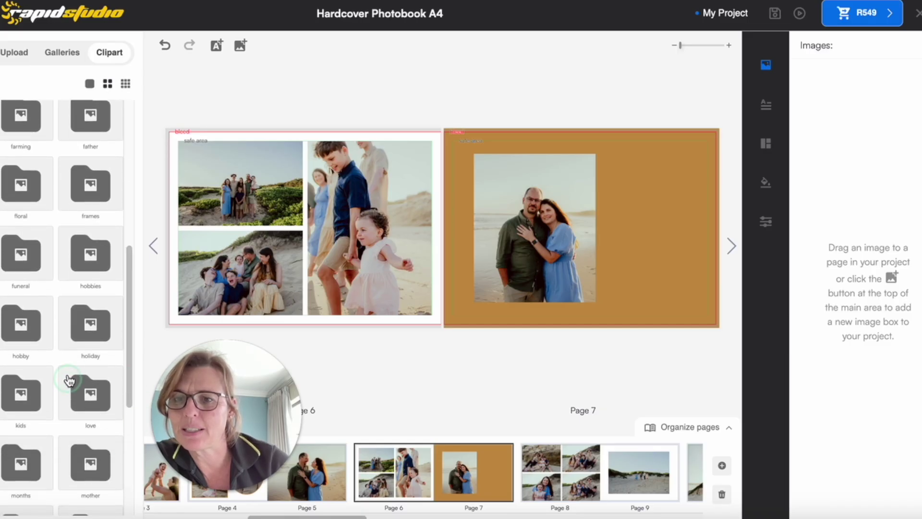
left_click(85, 389)
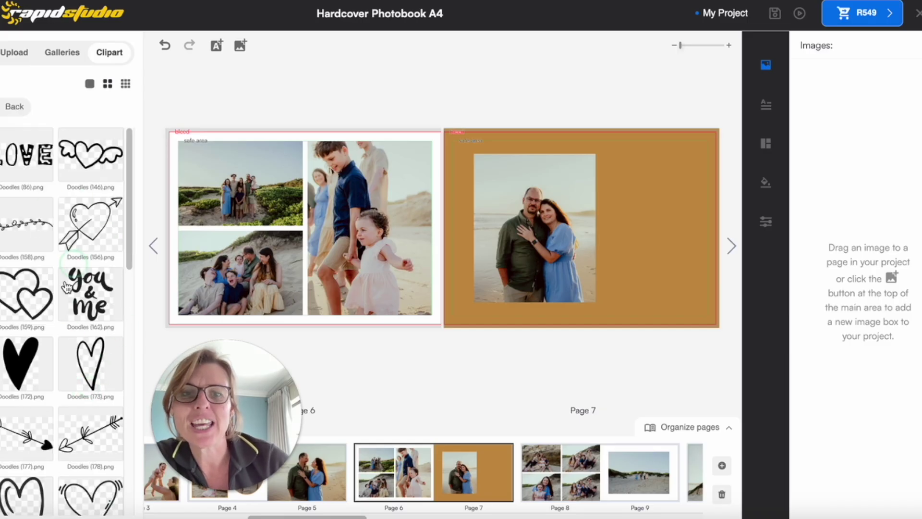
left_click_drag(44, 163, 653, 249)
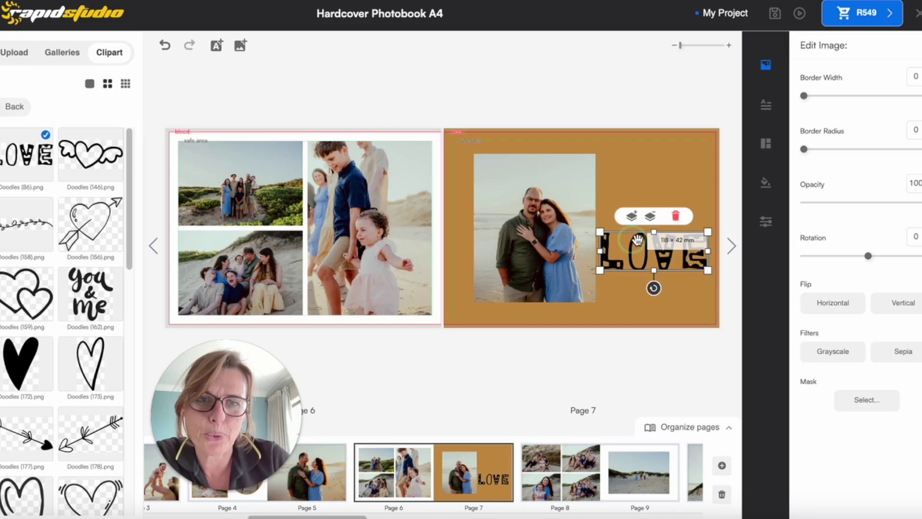
Try stretching page 7's LOVE clipart taller and wider, and undo both changes
left_click_drag(654, 230, 658, 187)
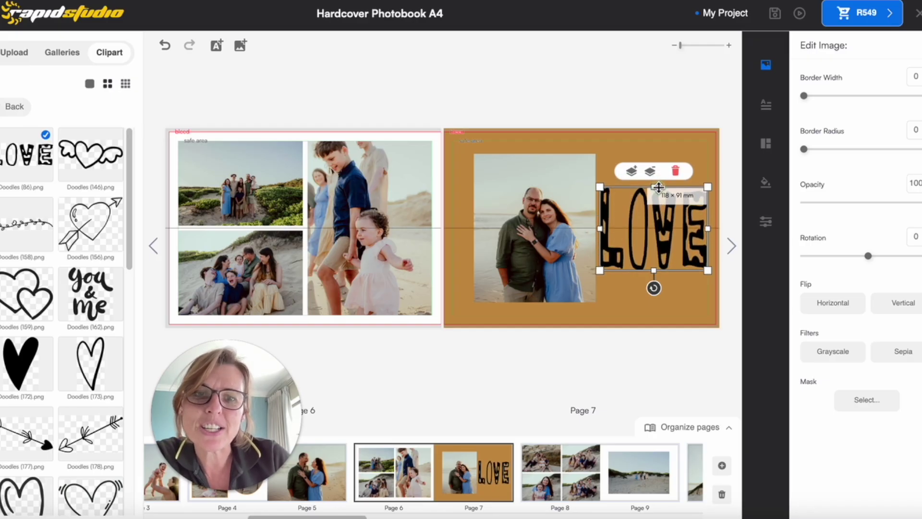
left_click_drag(600, 229, 563, 230)
left_click(164, 45)
left_click(163, 45)
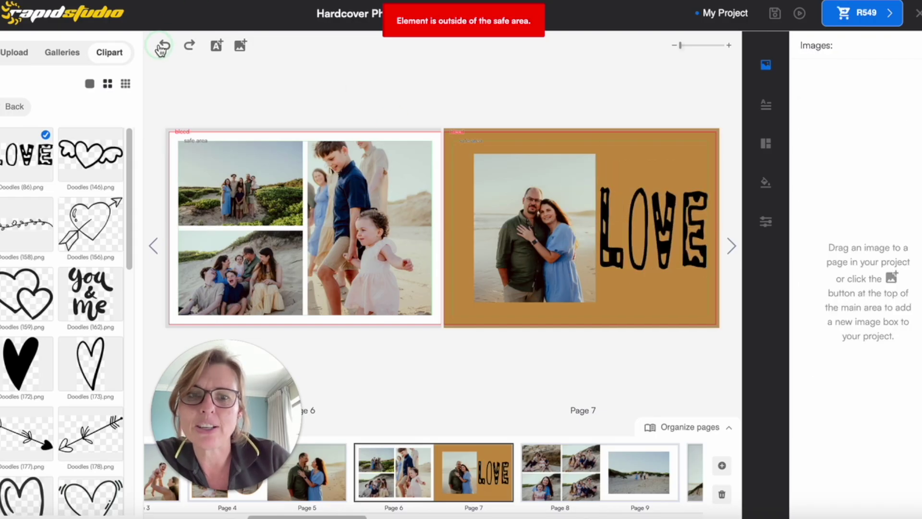
Resize the LOVE clipart to about 104 × 37 mm and align its base with the couple photo's bottom edge
left_click(617, 240)
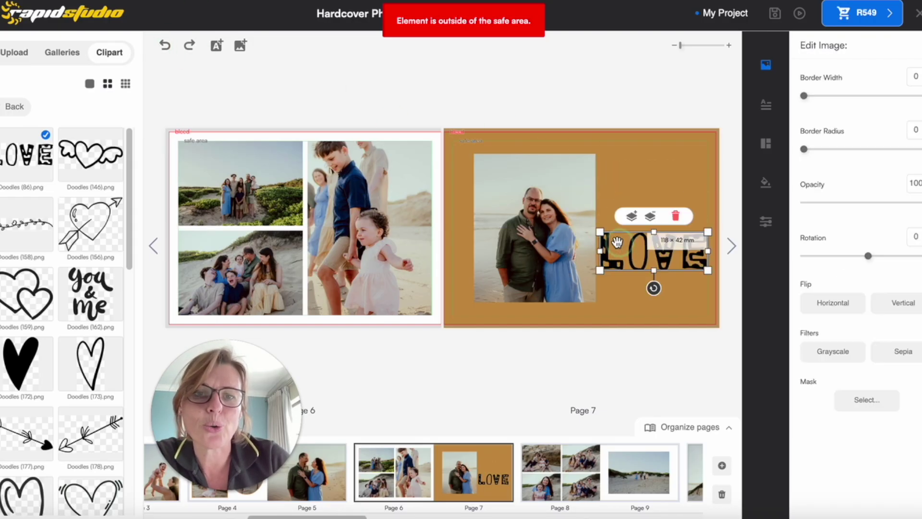
mouse_move(599, 231)
left_mouse_down()
mouse_move(546, 184)
mouse_move(540, 200)
mouse_move(595, 230)
left_mouse_up()
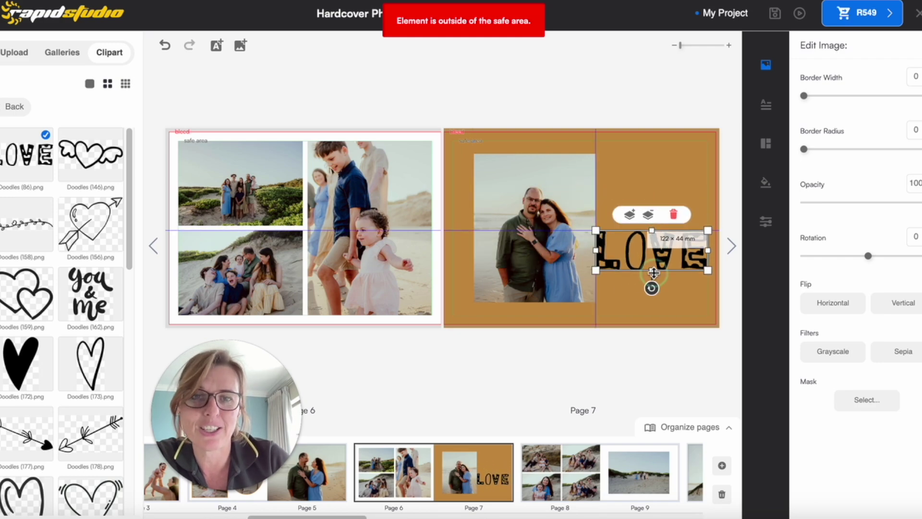
left_click_drag(652, 271, 653, 264)
left_click_drag(624, 256, 627, 287)
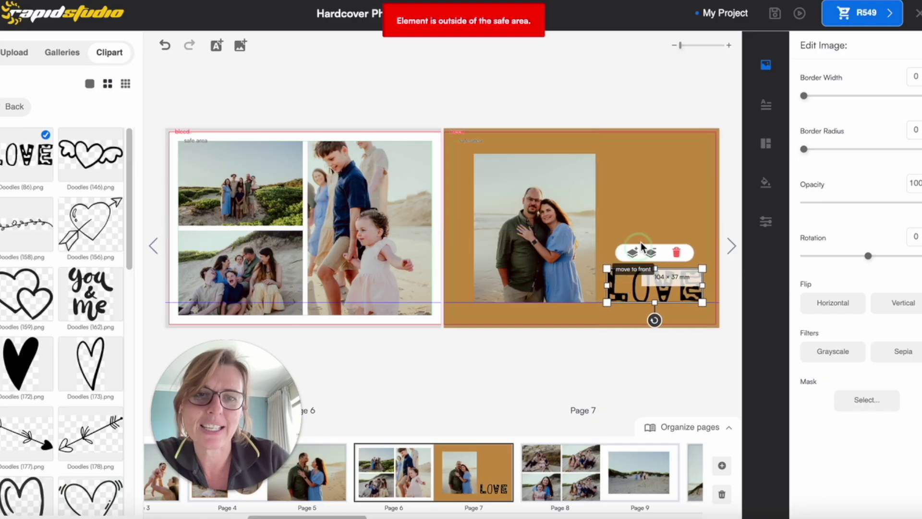
left_click(645, 228)
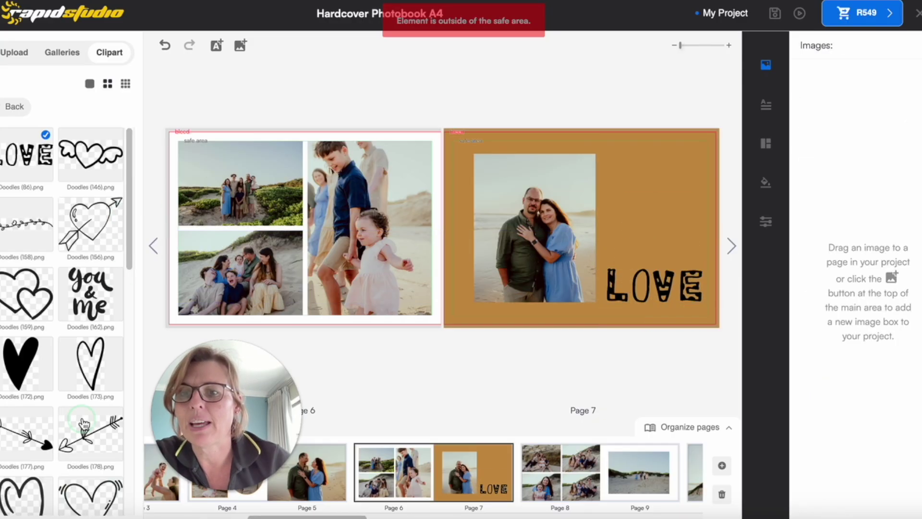
Add the outlined heart Doodles (173).png above the LOVE clipart on page 7 and tilt it slightly clockwise
mouse_move(251, 240)
left_mouse_down()
mouse_move(581, 243)
mouse_move(644, 207)
mouse_move(671, 212)
left_mouse_up()
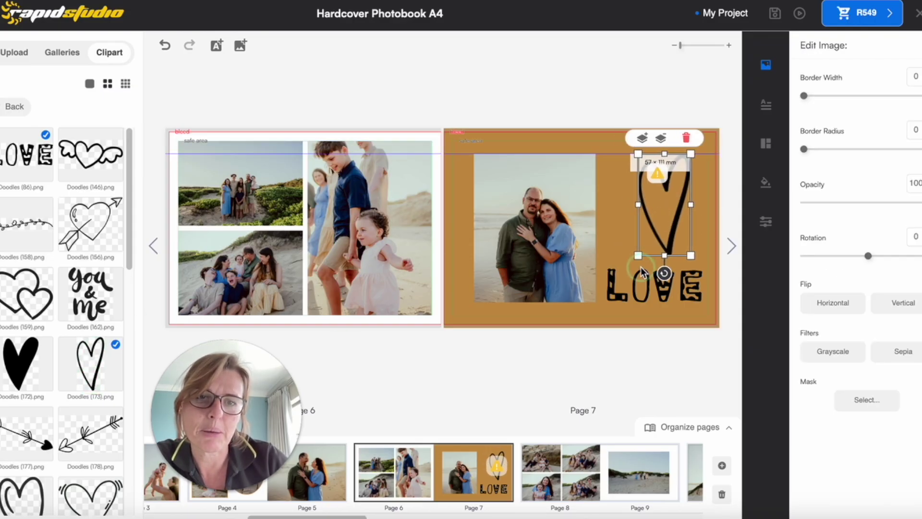
left_click_drag(664, 273, 672, 239)
left_click_drag(661, 209, 651, 212)
left_click(683, 220)
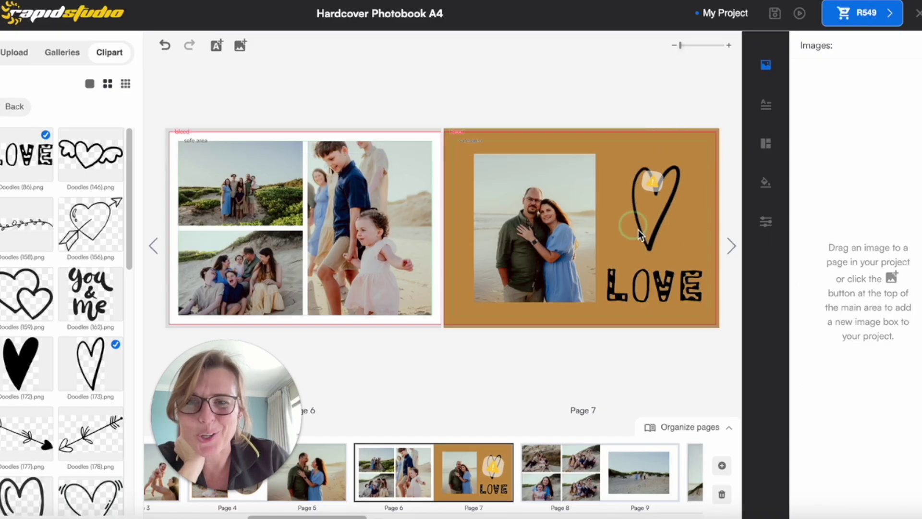
Replace the empty quarter of page 8 with the "you & me" clipart, sized to about 78 × 93 mm
left_click(730, 246)
left_click(349, 272)
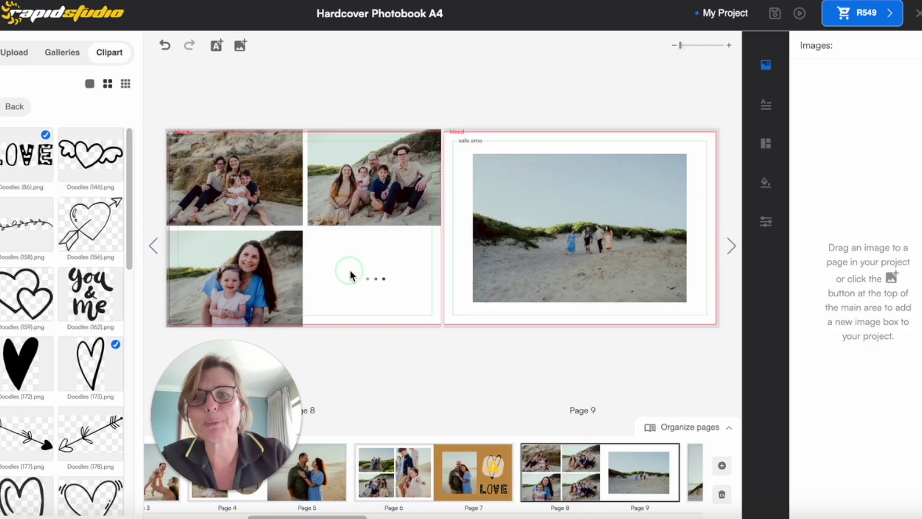
left_click_drag(91, 293, 355, 273)
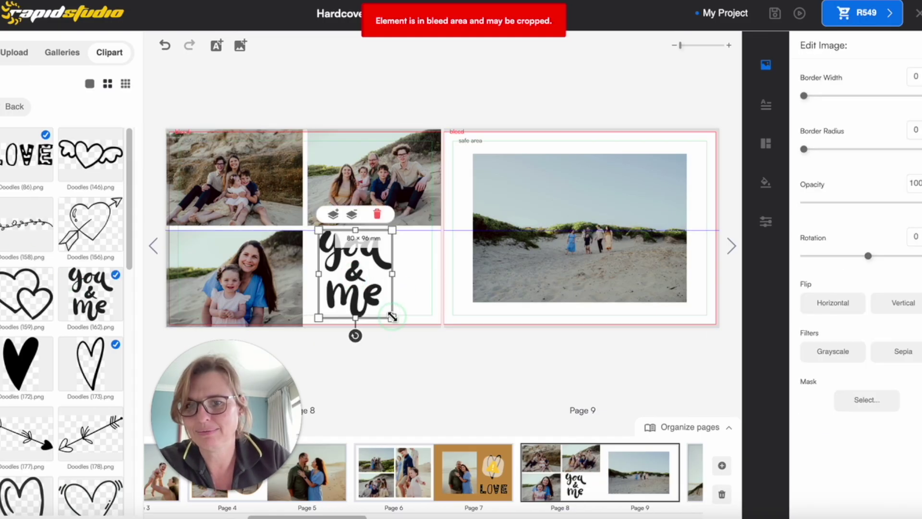
left_click_drag(391, 315, 387, 306)
left_click_drag(355, 272, 376, 273)
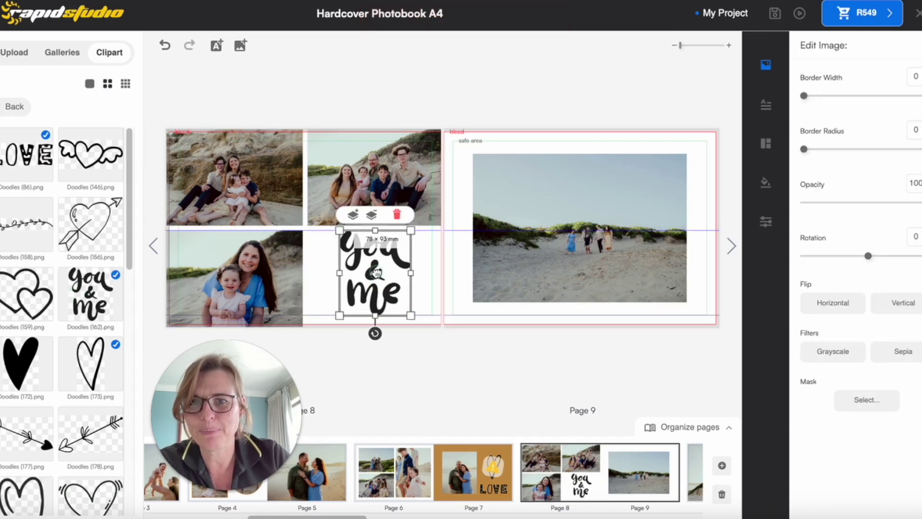
left_click(506, 244)
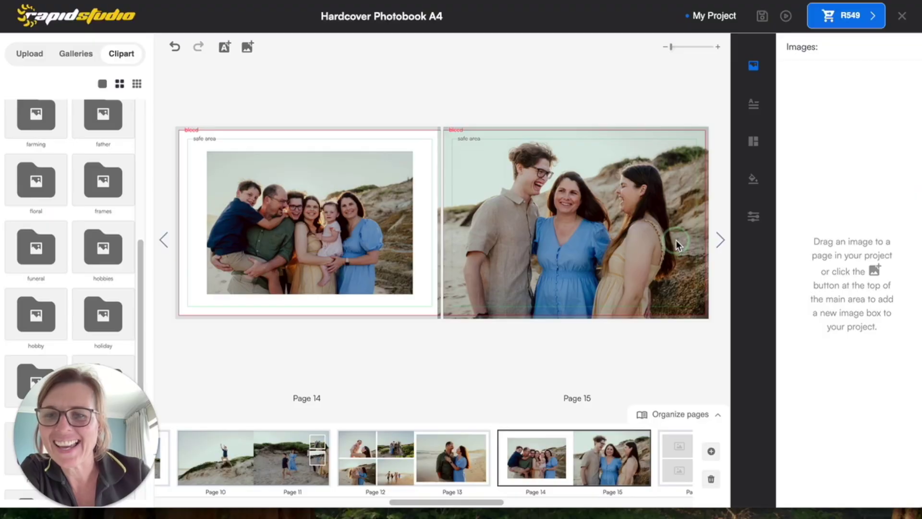
Apply the rough-edged border mask to the photos on pages 15 and 14 and preview the spread
left_click(571, 213)
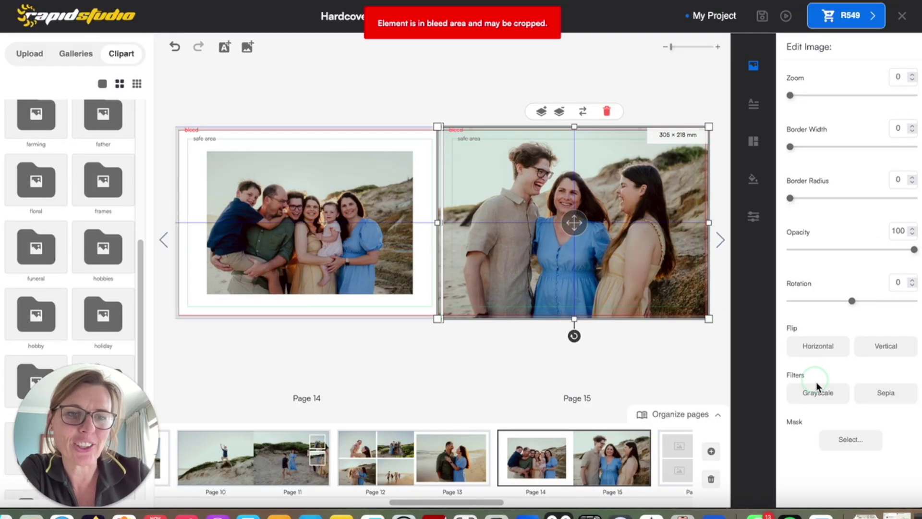
left_click(847, 440)
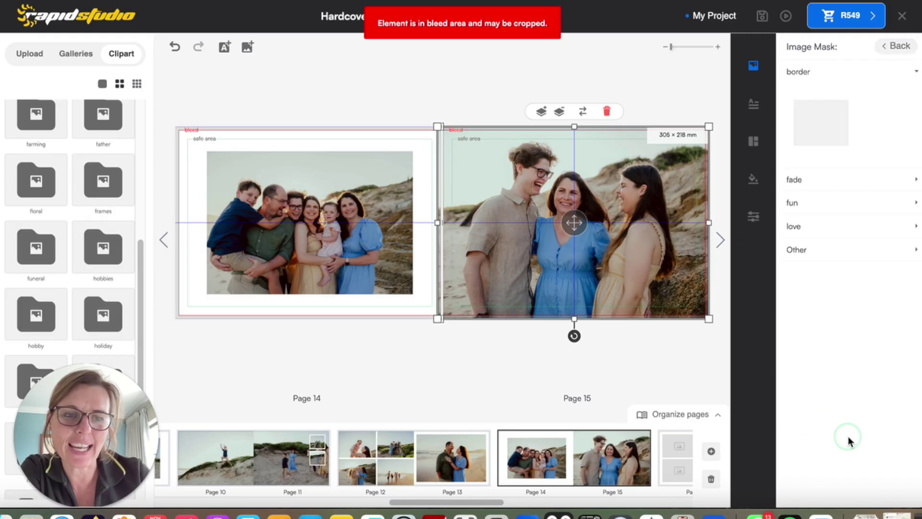
left_click(820, 125)
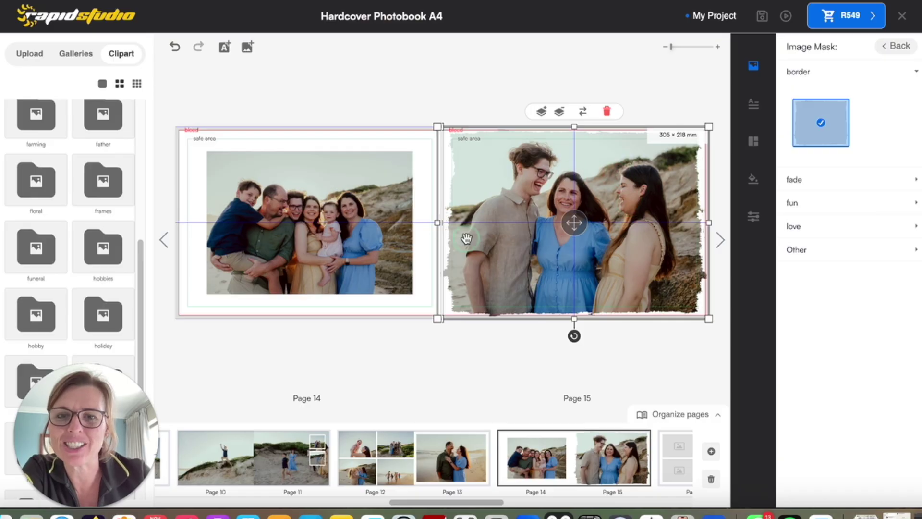
left_click(360, 227)
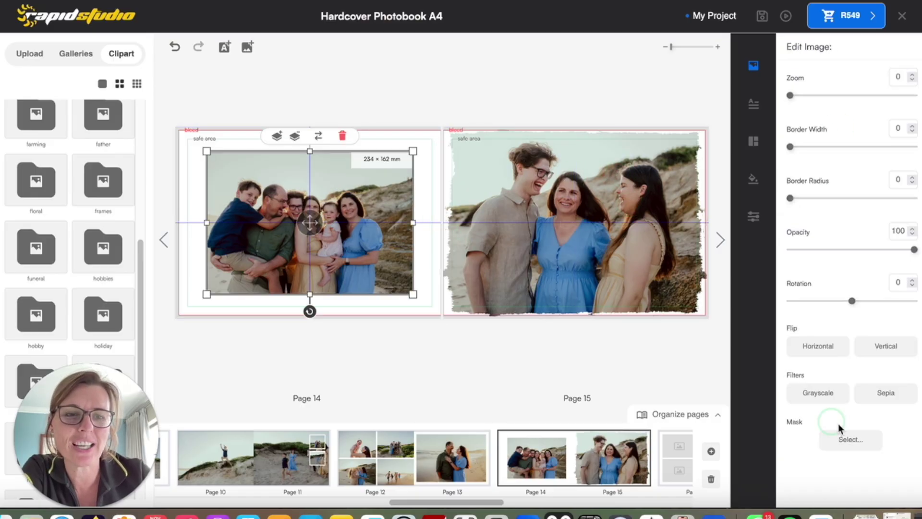
left_click(845, 439)
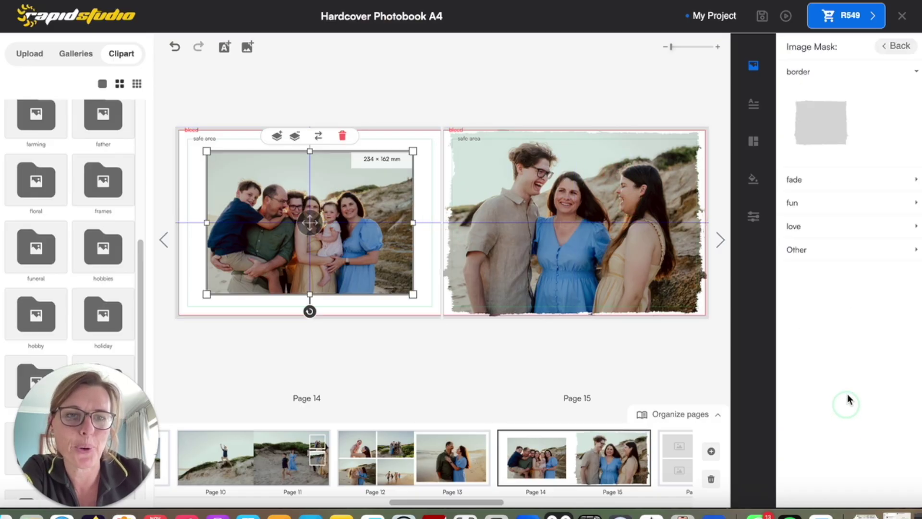
left_click(818, 143)
left_click(786, 18)
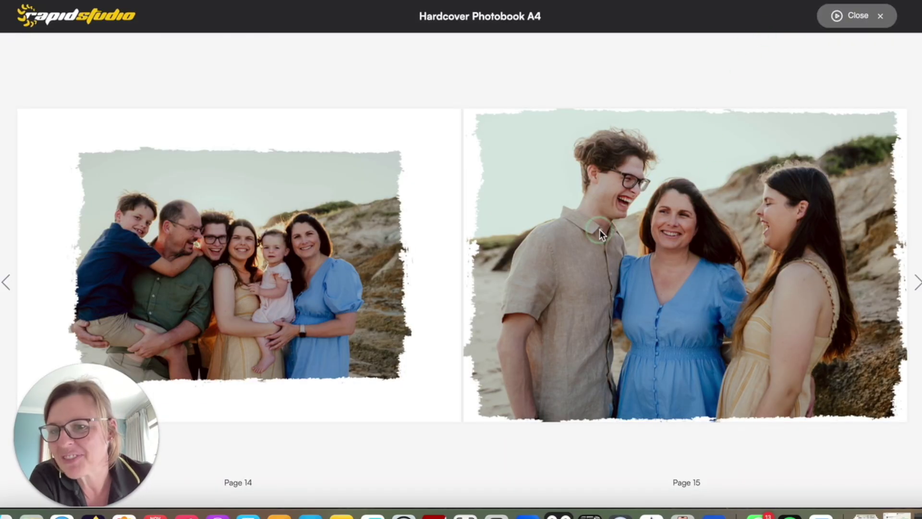
left_click(854, 21)
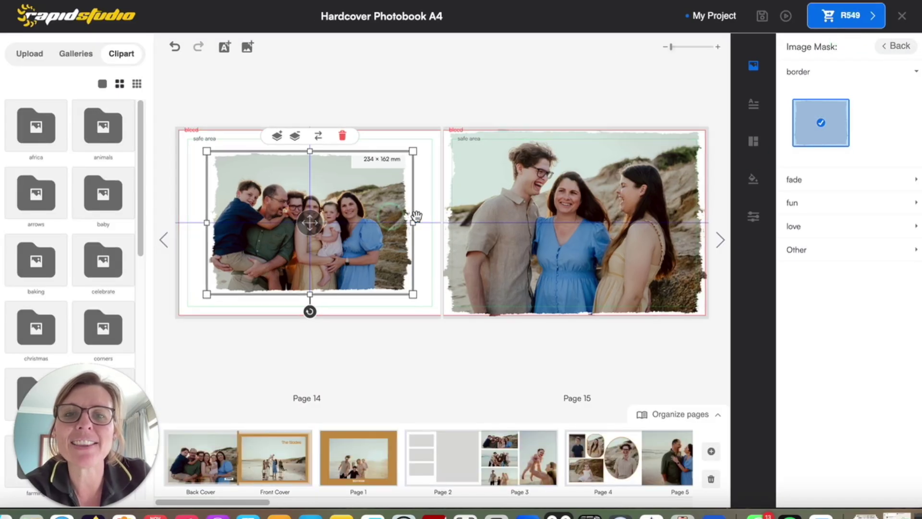
Try the oval fade mask and the FUN lettering mask on page 15's photo
left_click(521, 211)
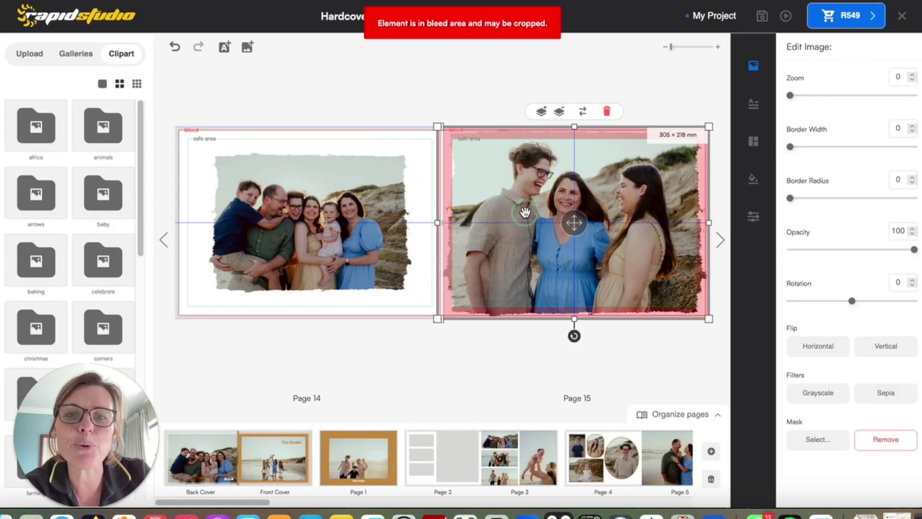
left_click(817, 439)
left_click(882, 199)
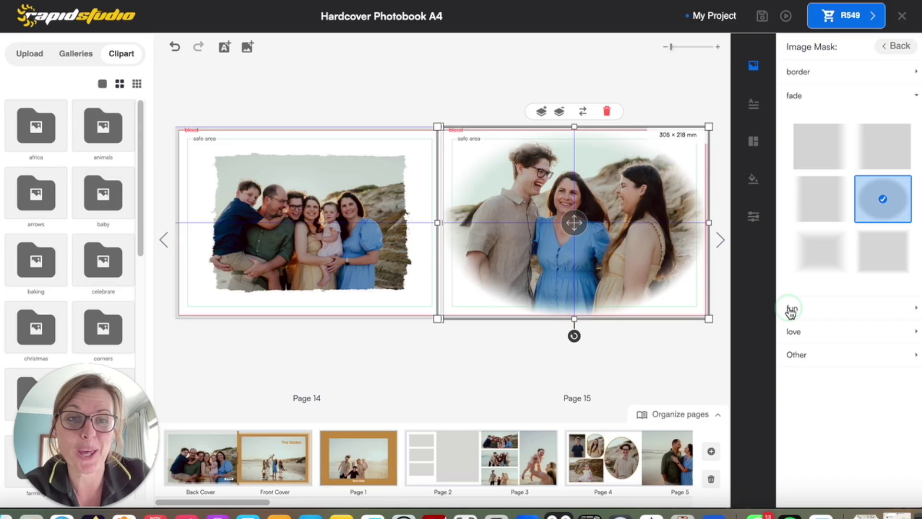
left_click(810, 309)
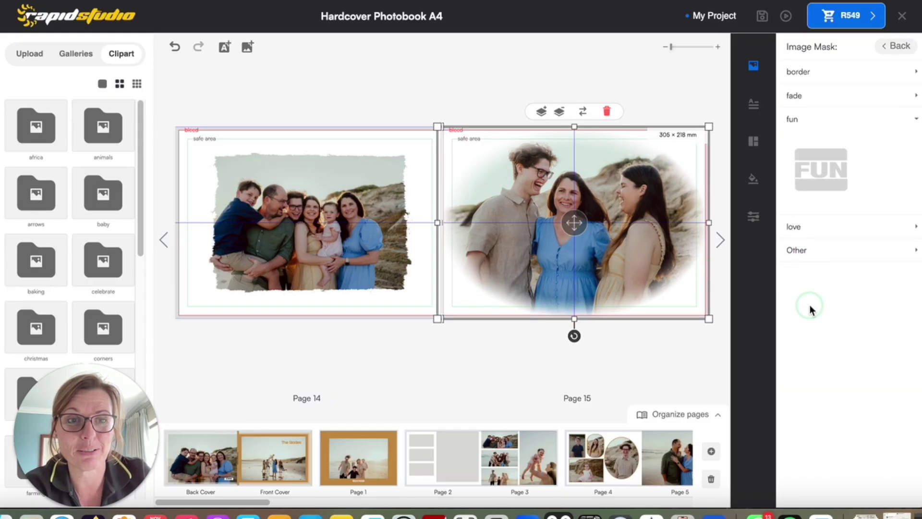
left_click(817, 172)
Try the smooth heart mask from the love group and the star mask from the Other group on page 15's photo
left_click(812, 233)
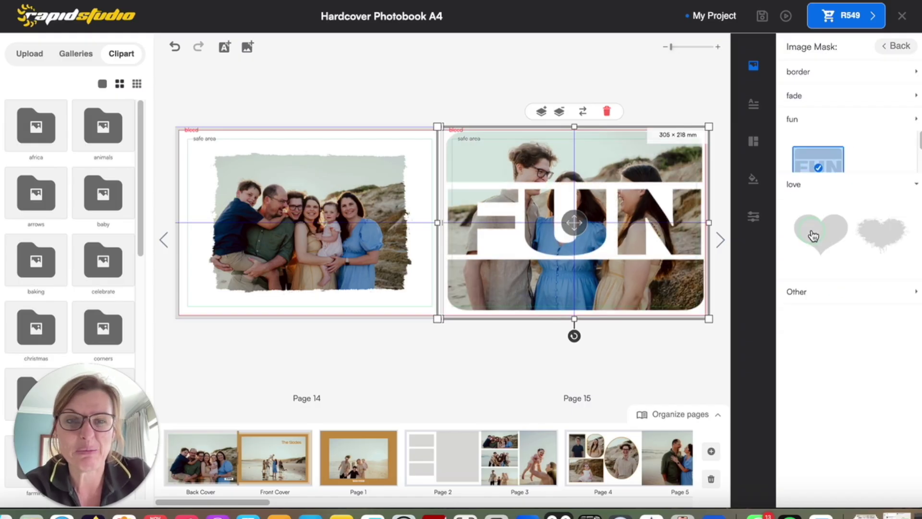
left_click(820, 211)
left_click(825, 263)
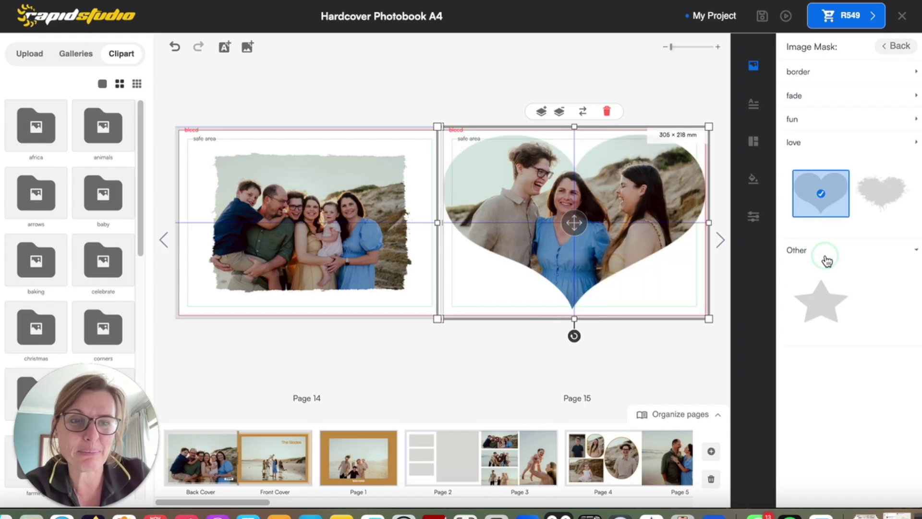
left_click(817, 237)
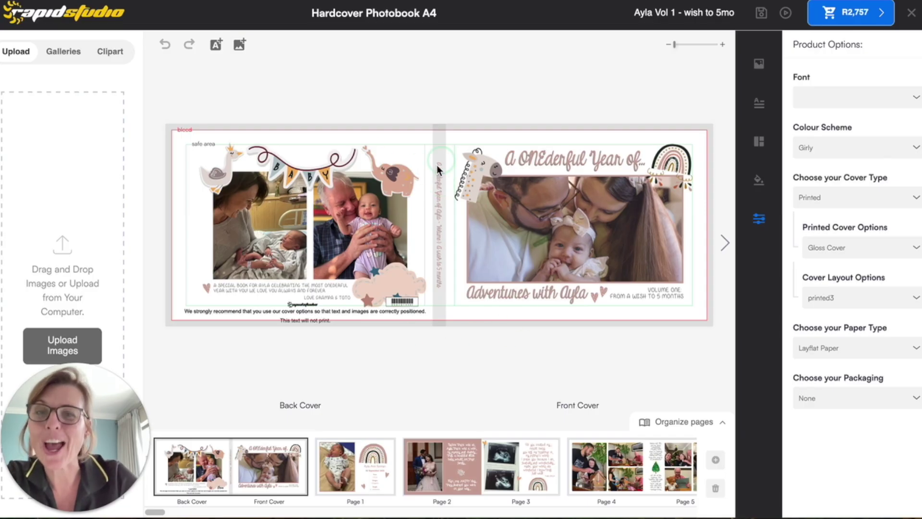
Examine the page layouts of the finished baby photobook in the organize pages overview
left_click(708, 425)
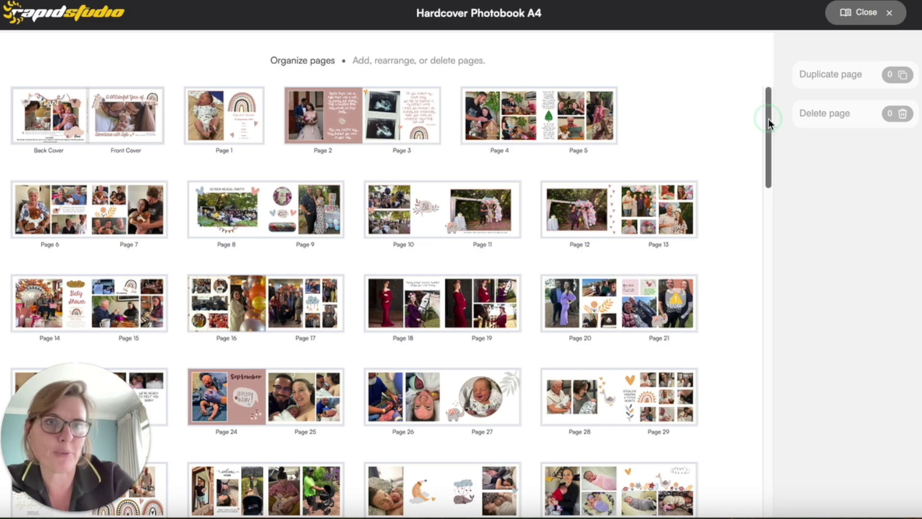
left_click_drag(768, 122, 772, 96)
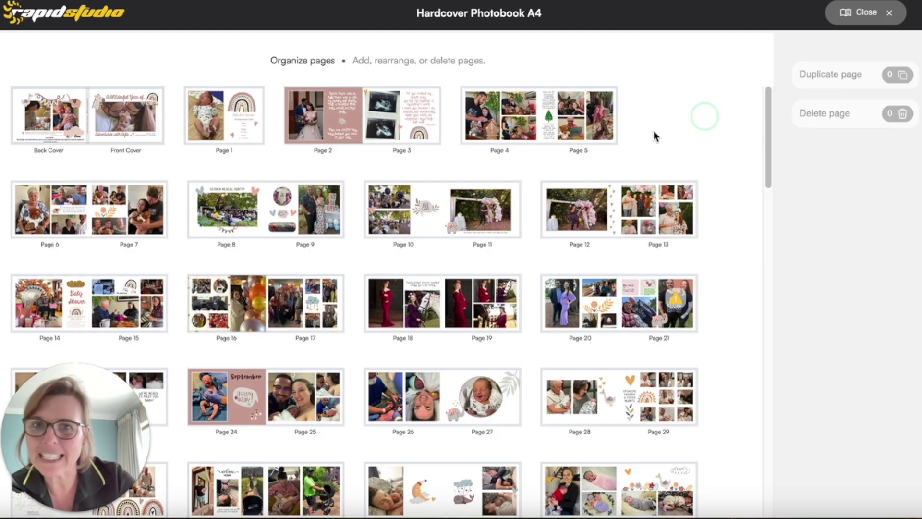
Reorder the book by moving the pages 10–11 spread to pages 2–3 and the pages 20–21 spread to pages 10–11
mouse_move(466, 216)
left_mouse_down()
mouse_move(390, 179)
mouse_move(367, 143)
left_mouse_up()
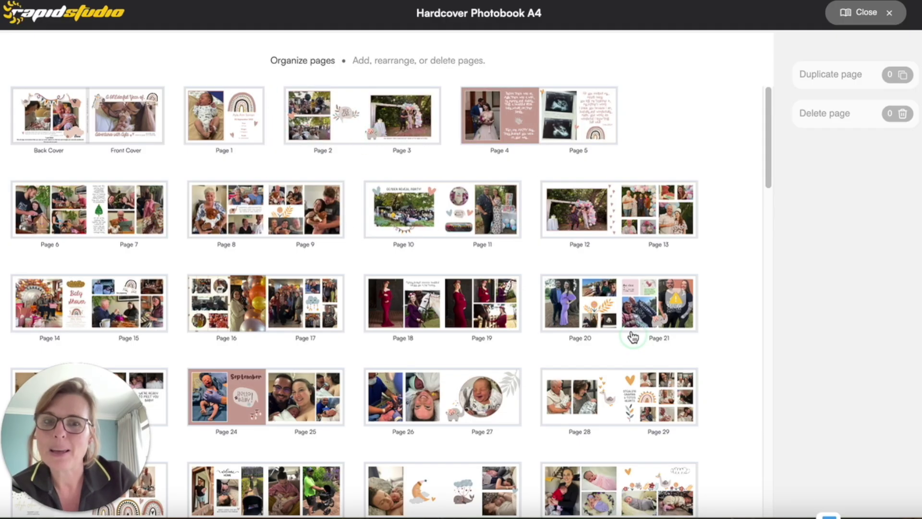
mouse_move(619, 331)
left_mouse_down()
mouse_move(568, 264)
mouse_move(465, 175)
mouse_move(443, 221)
left_mouse_up()
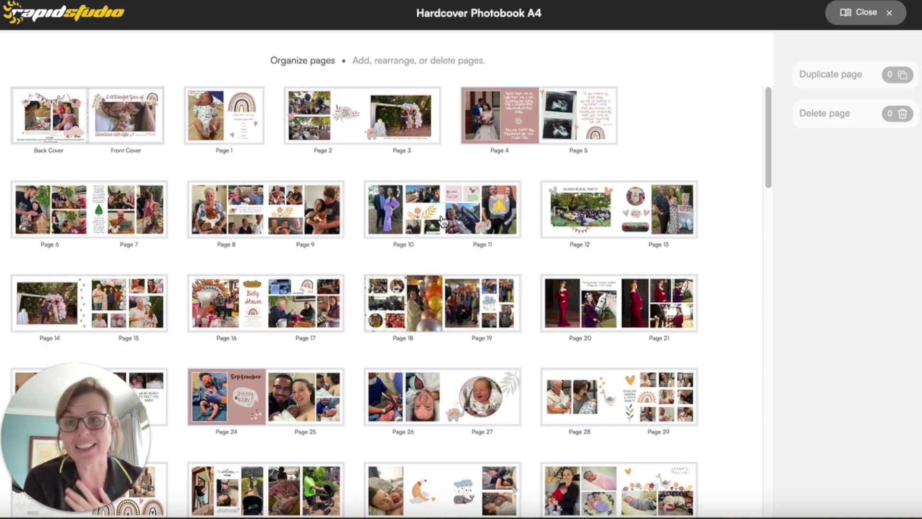
left_click(618, 126)
Duplicate the December spread on pages 78–79 in the page organizer
left_click_drag(768, 148, 768, 478)
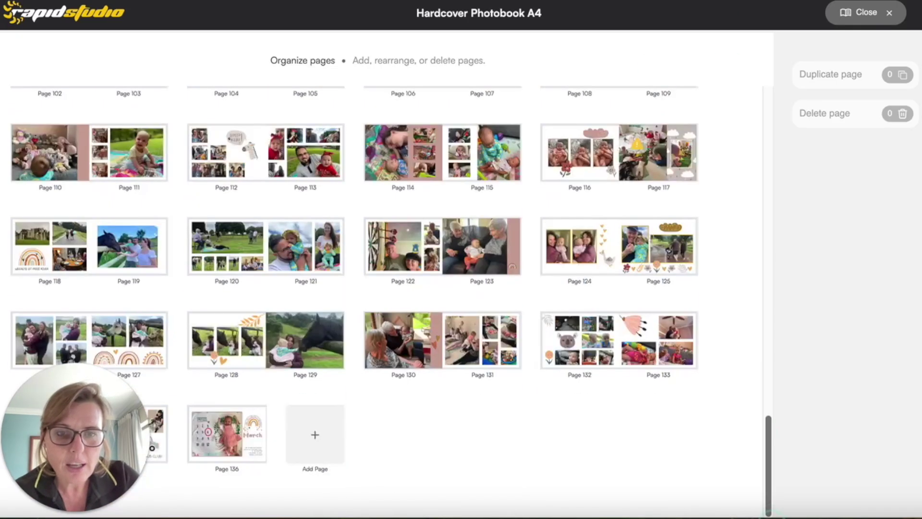
left_click_drag(767, 435, 779, 271)
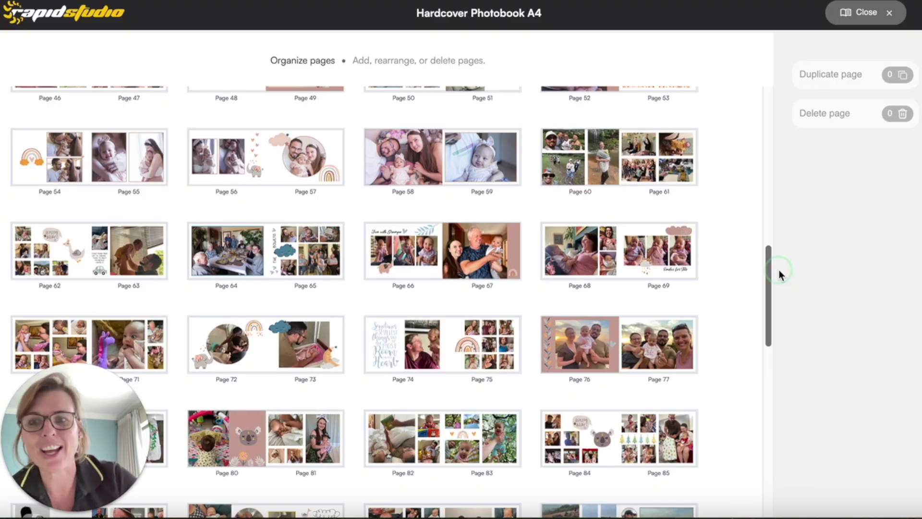
left_click_drag(768, 269, 771, 308)
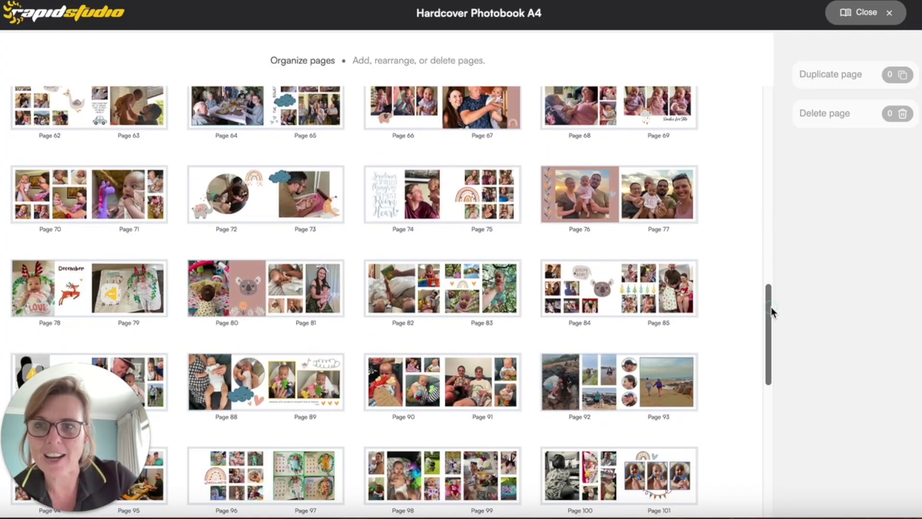
left_click(89, 284)
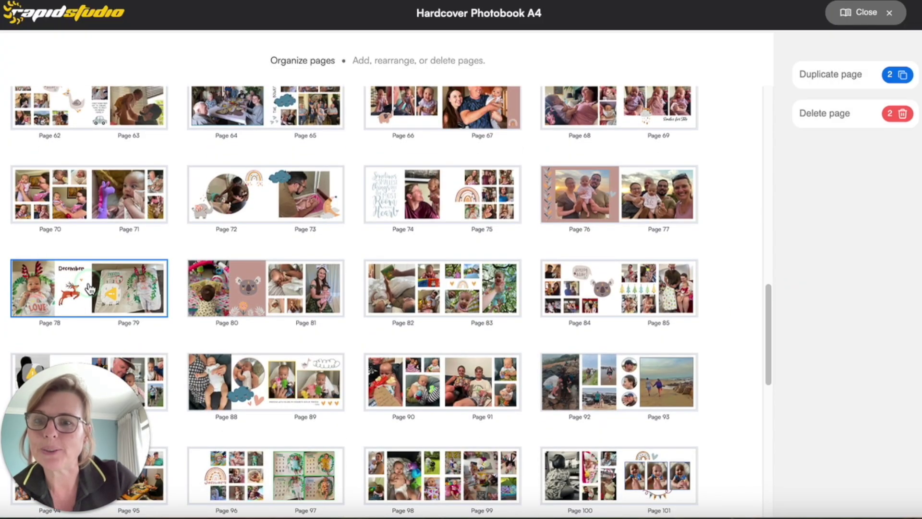
left_click(423, 285)
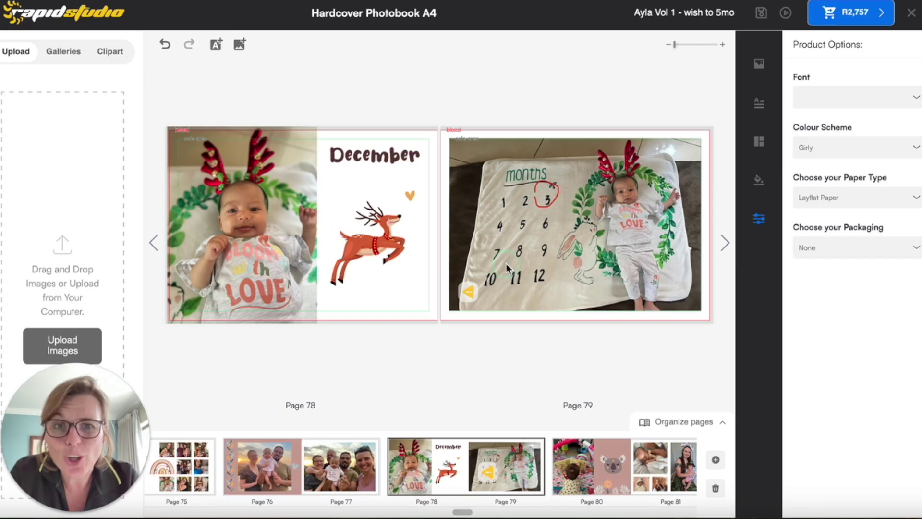
left_click(726, 250)
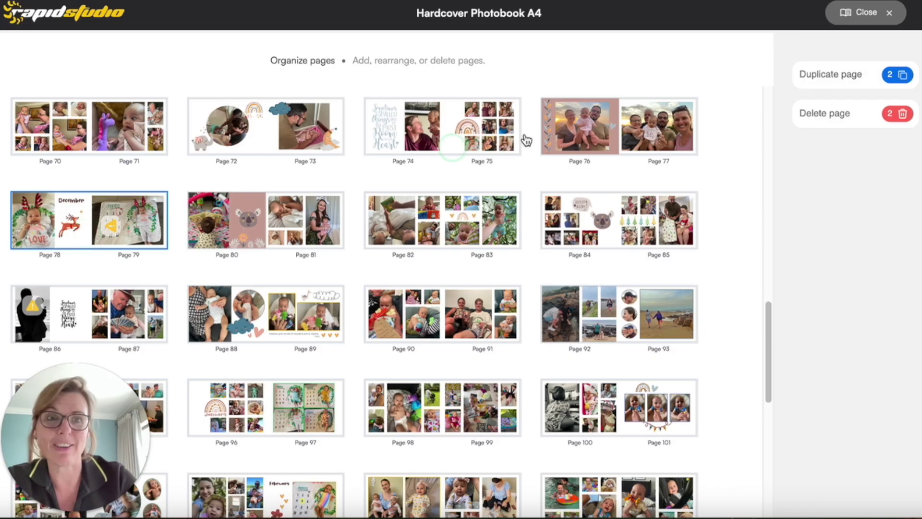
left_click(835, 85)
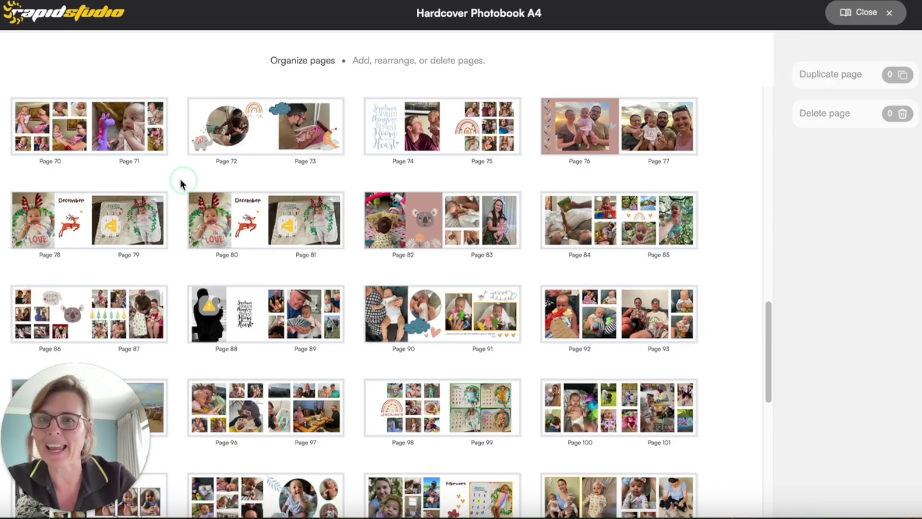
Move the duplicated December spread to pages 130–131, right after the horse photo spread
scroll(309, 243, "down", 1)
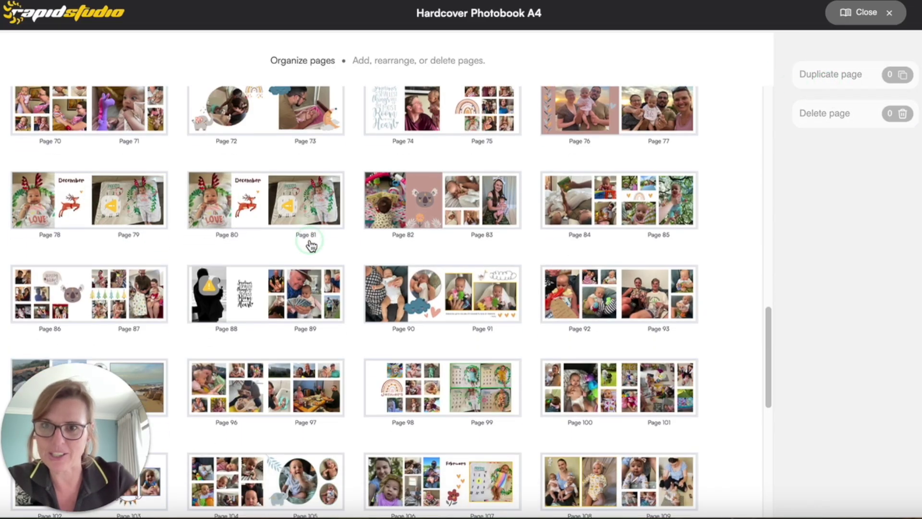
mouse_move(268, 181)
left_mouse_down()
mouse_move(404, 386)
mouse_move(344, 433)
mouse_move(360, 354)
mouse_move(402, 356)
left_mouse_up()
scroll(403, 382, "down", 9)
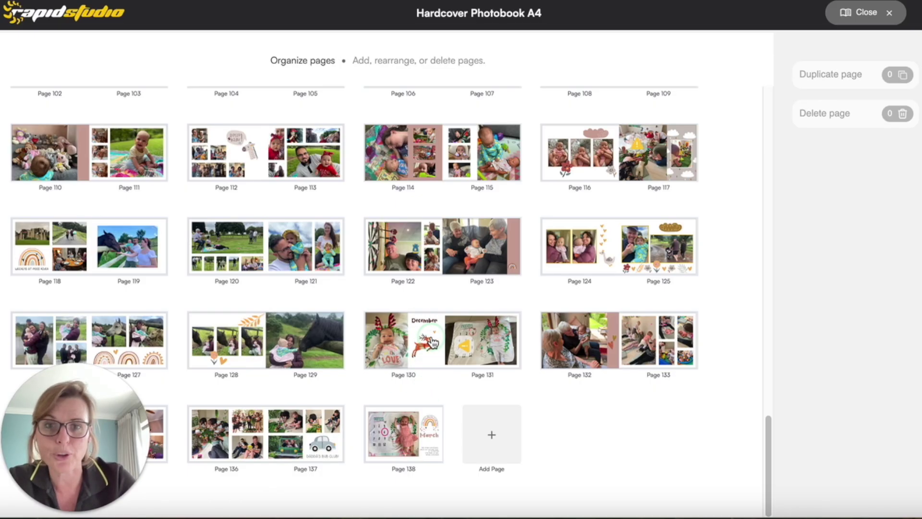
Replace page 130's baby photo with IMG_5955.jpeg and swap the December heading and reindeer for October and rainbow clipart
left_click(849, 13)
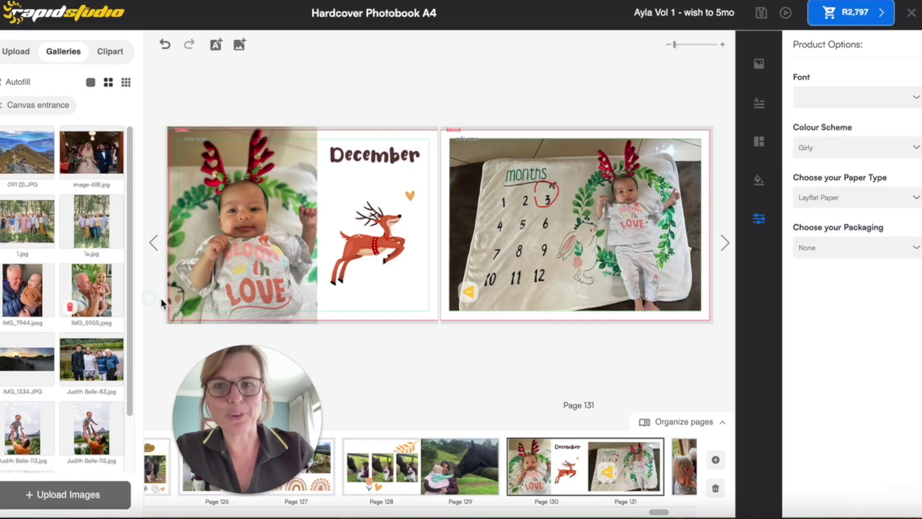
left_click_drag(91, 288, 233, 223)
left_click(371, 149)
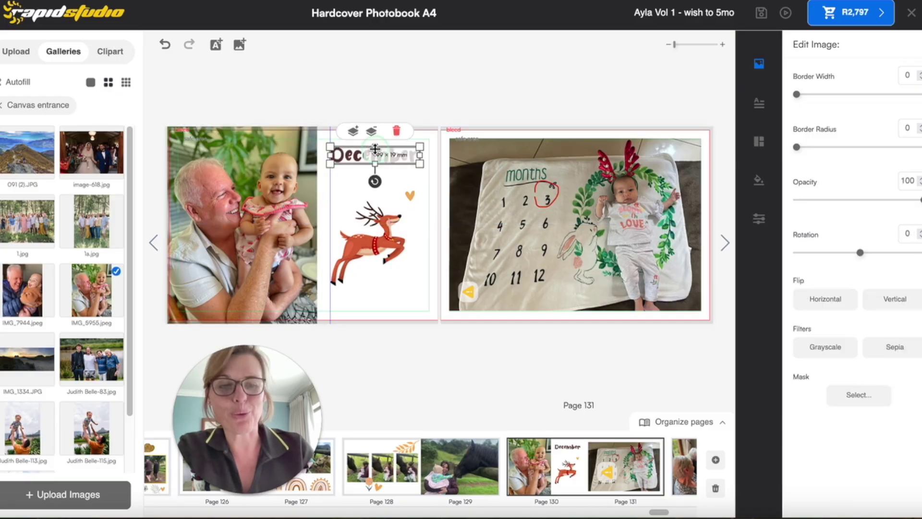
key("Delete")
left_click(343, 188)
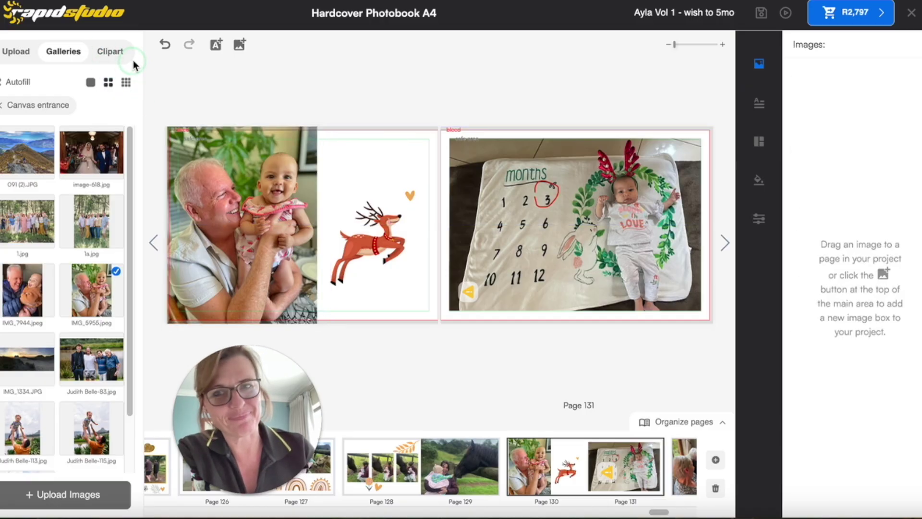
left_click(105, 51)
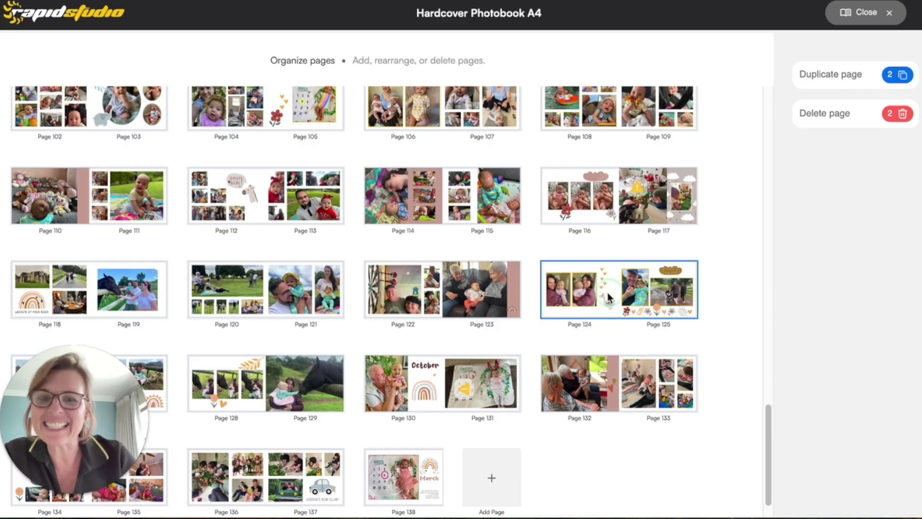
Duplicate the spread on pages 124–125 and return to the editor at the original spread
left_click(810, 83)
left_click_drag(102, 404, 291, 421)
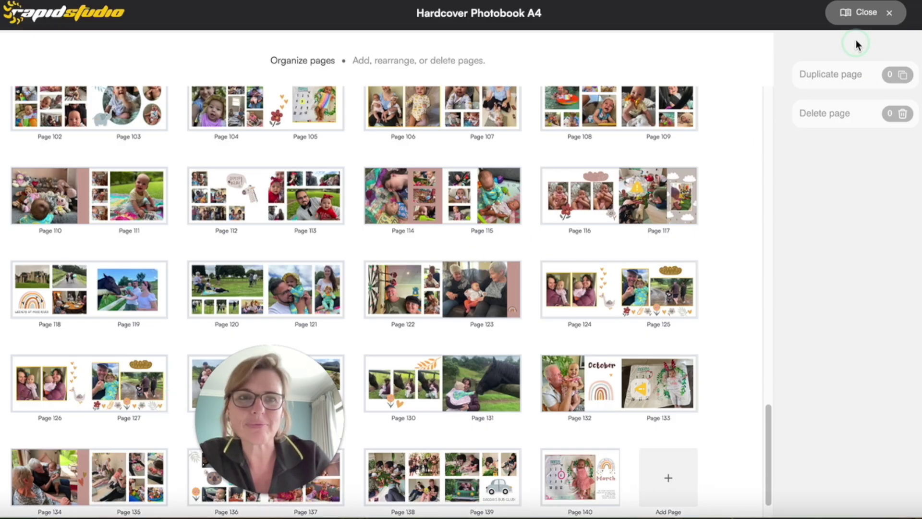
left_click(859, 14)
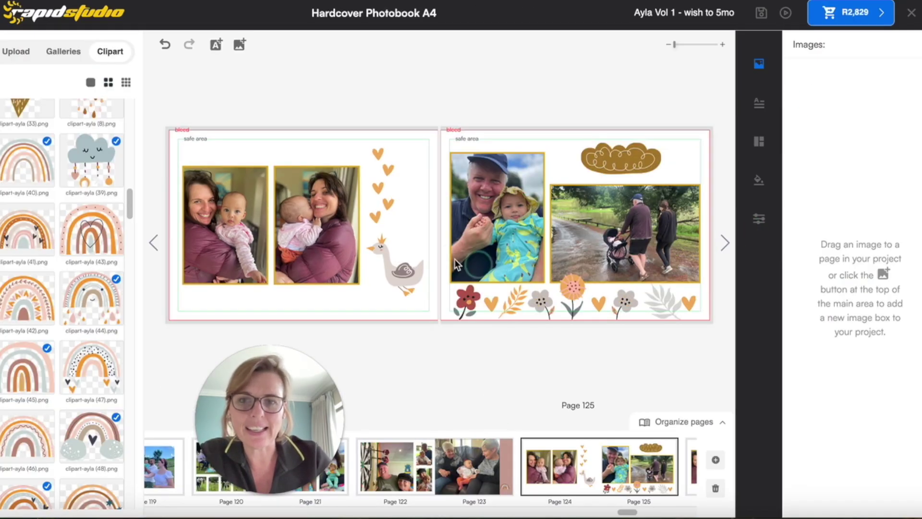
Replace the goose clipart on page 124 with the red flower clipart below the hearts, about 58 × 76 mm
left_click(392, 267)
key("Delete")
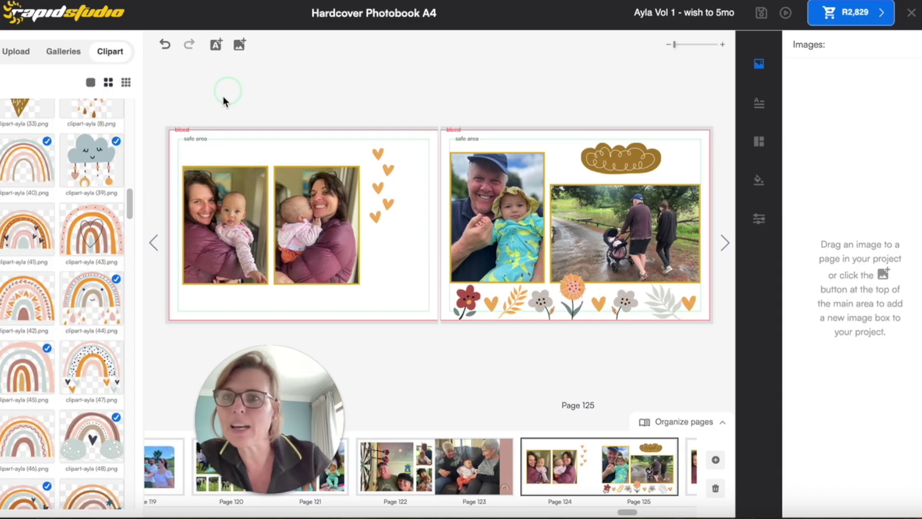
left_click_drag(128, 201, 134, 181)
scroll(130, 188, "down", 20)
scroll(110, 304, "down", 5)
left_click_drag(92, 269, 395, 267)
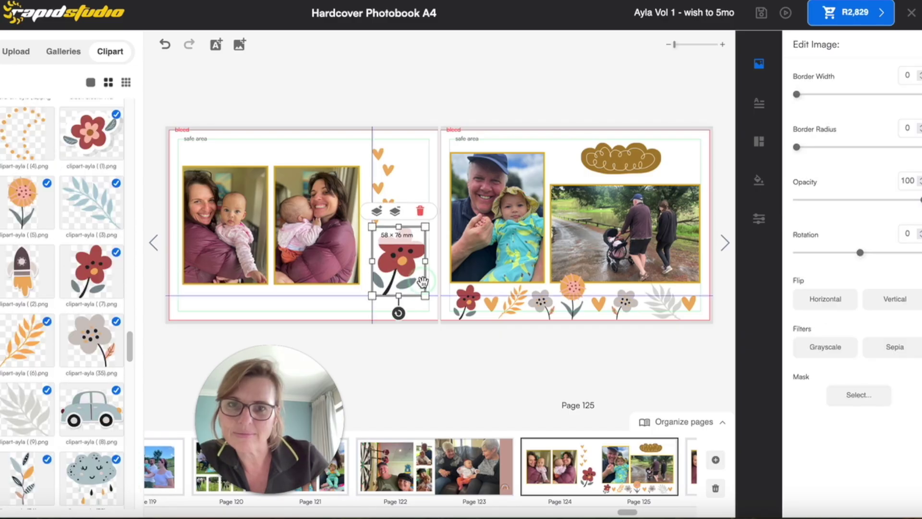
left_click(342, 301)
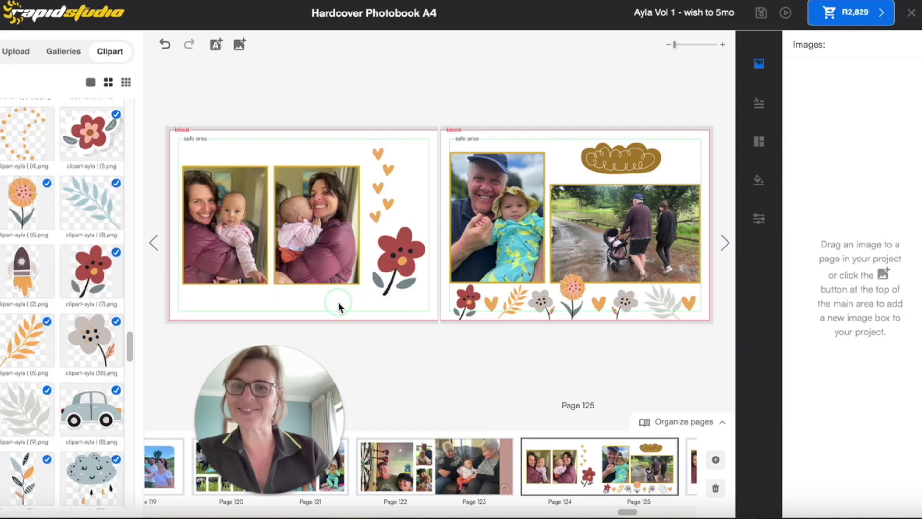
Delete the duplicate spread on pages 126–127 from the book
left_click(681, 421)
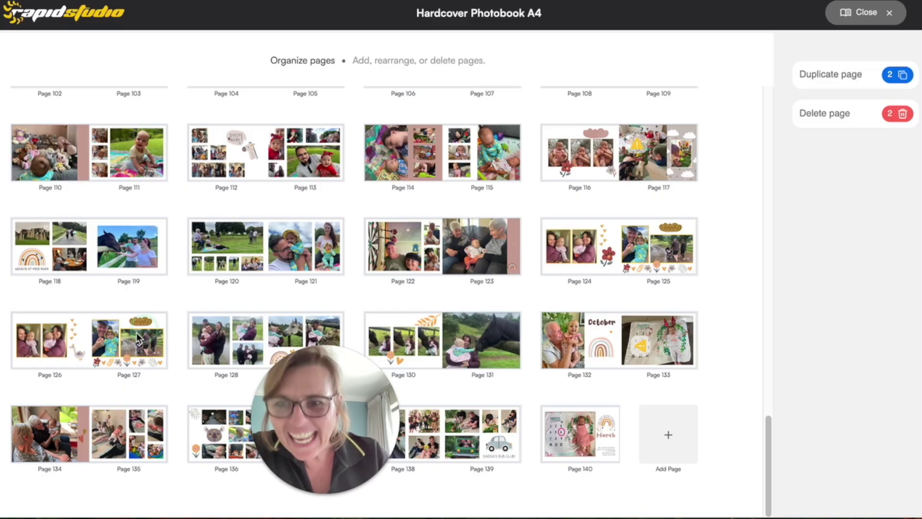
left_click(86, 335)
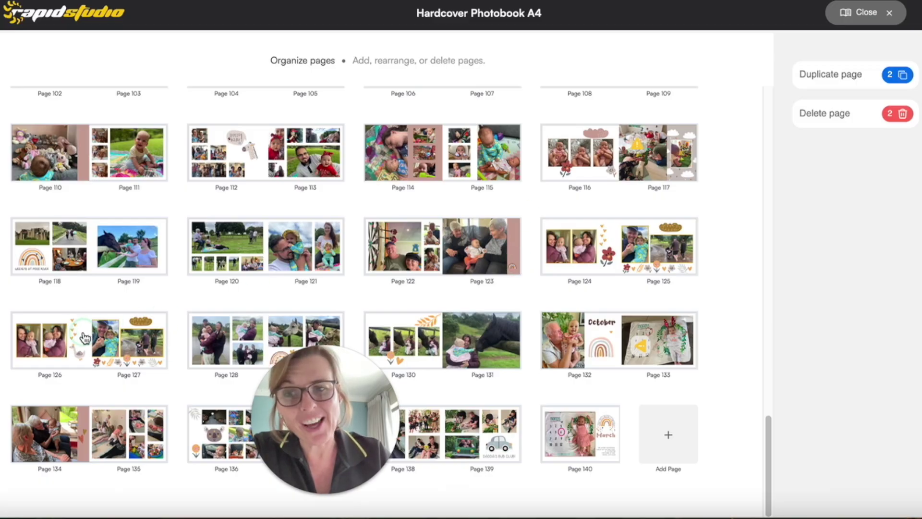
left_click(894, 114)
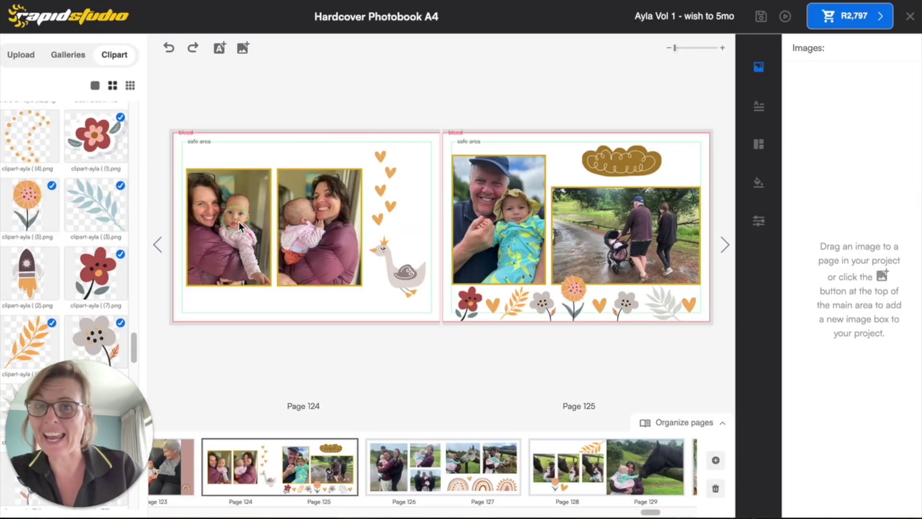
Copy all photos and clipart on page 124 to the clipboard
left_click(304, 221)
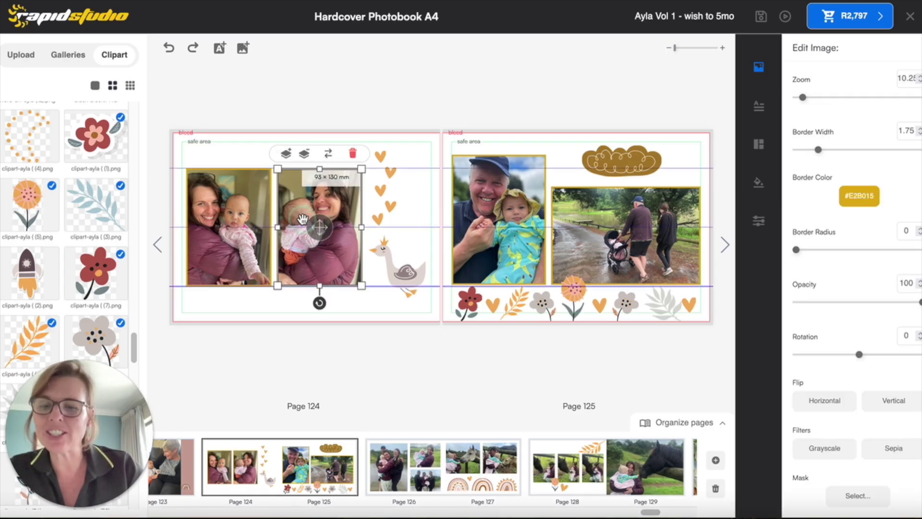
key("ctrl+a")
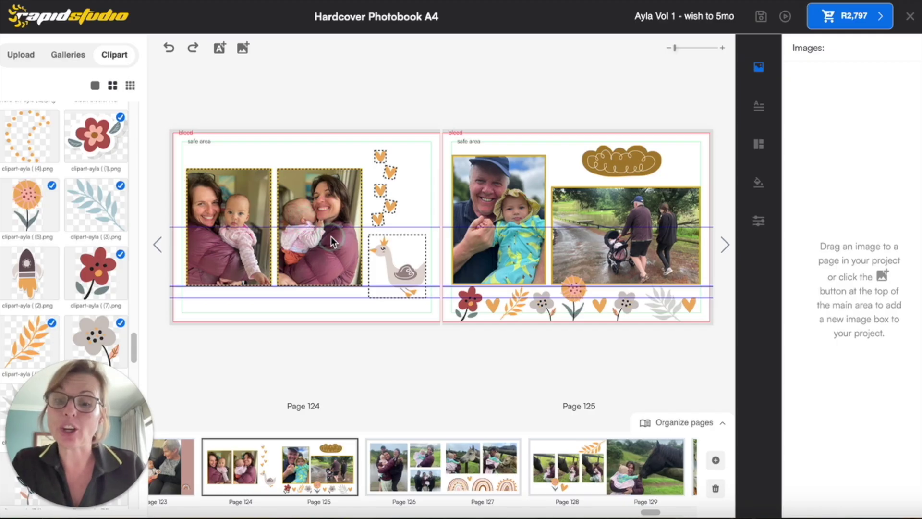
key("ctrl+c")
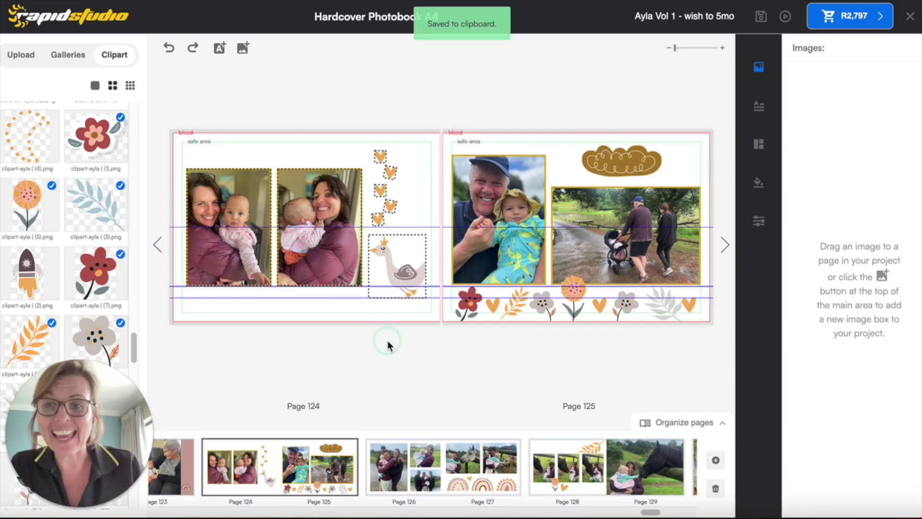
Delete the three photos on page 126 and paste the elements copied from page 124 in their place
left_click(427, 473)
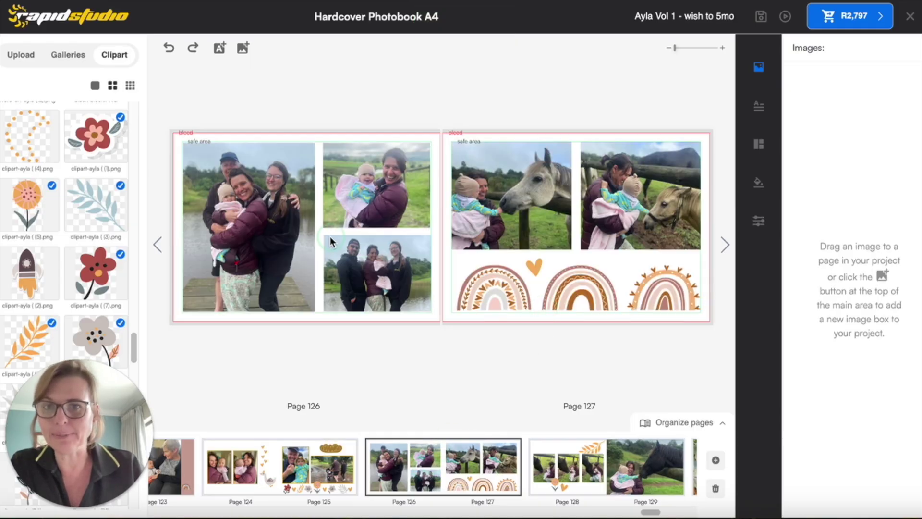
left_click(278, 226)
key("Delete")
left_click(366, 200)
key("Delete")
left_click(368, 254)
key("Delete")
left_click(320, 218)
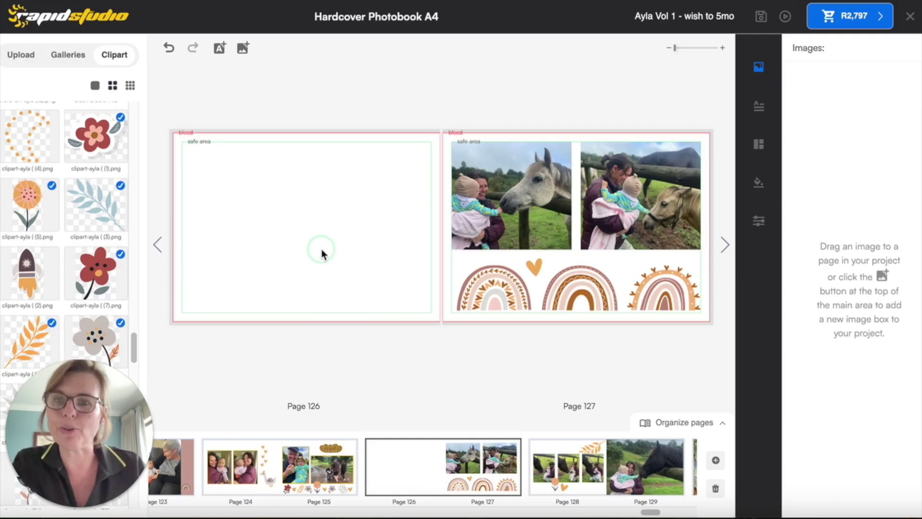
key("ctrl+v")
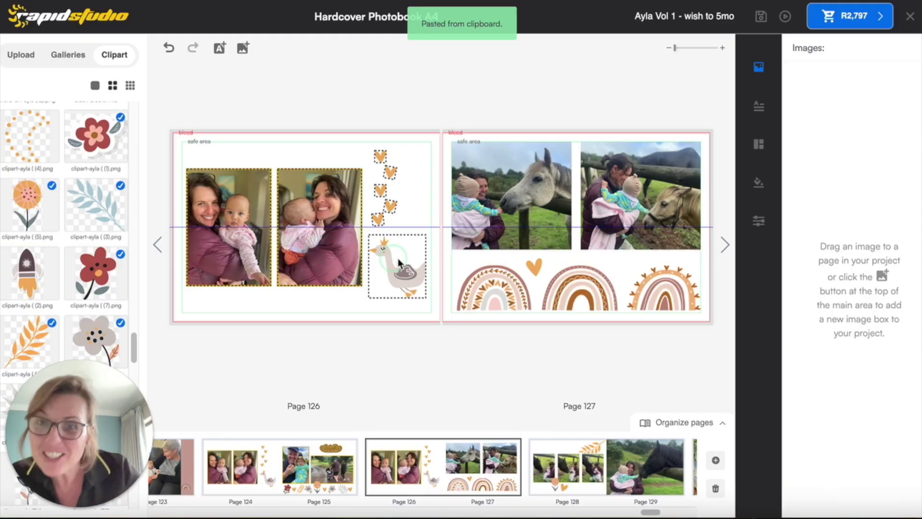
left_click(415, 192)
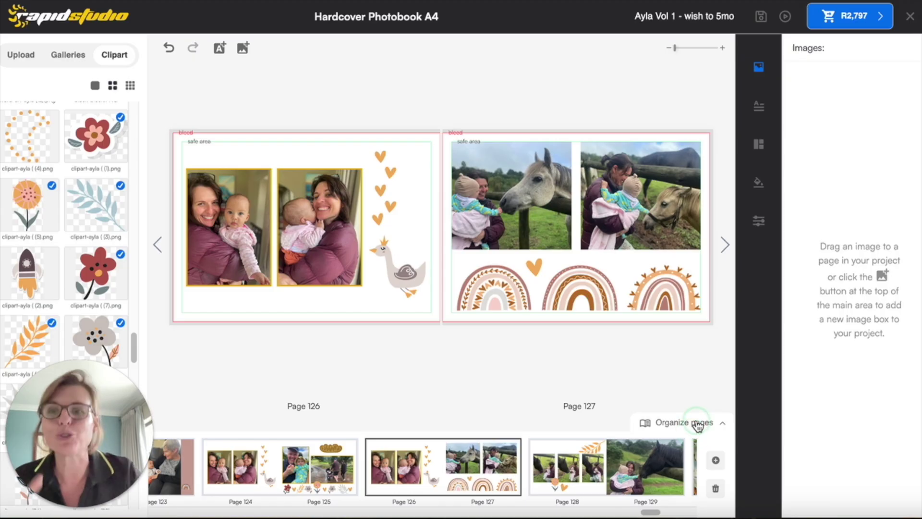
Select the goose and all five hearts on page 124 together and move them slightly up and right to the safe-area edge
left_click(394, 214)
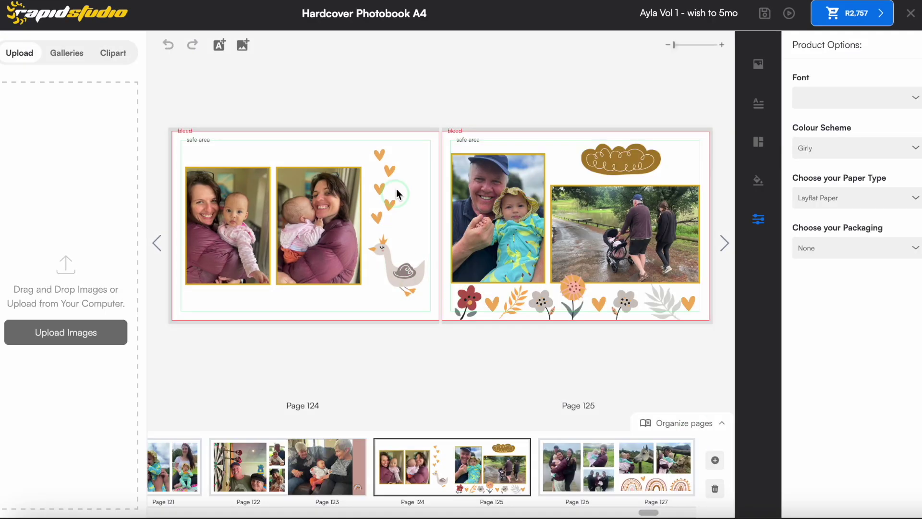
left_click(398, 281)
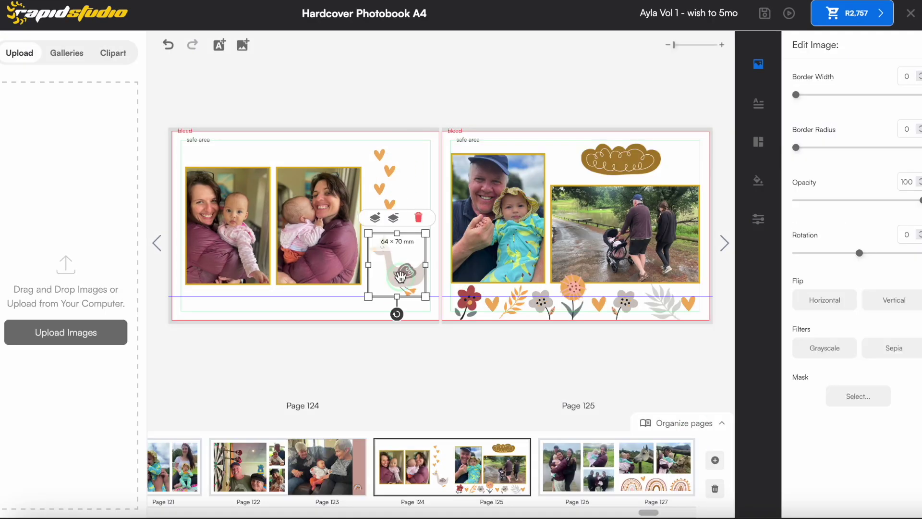
left_click(392, 206)
left_click(377, 216, "shift")
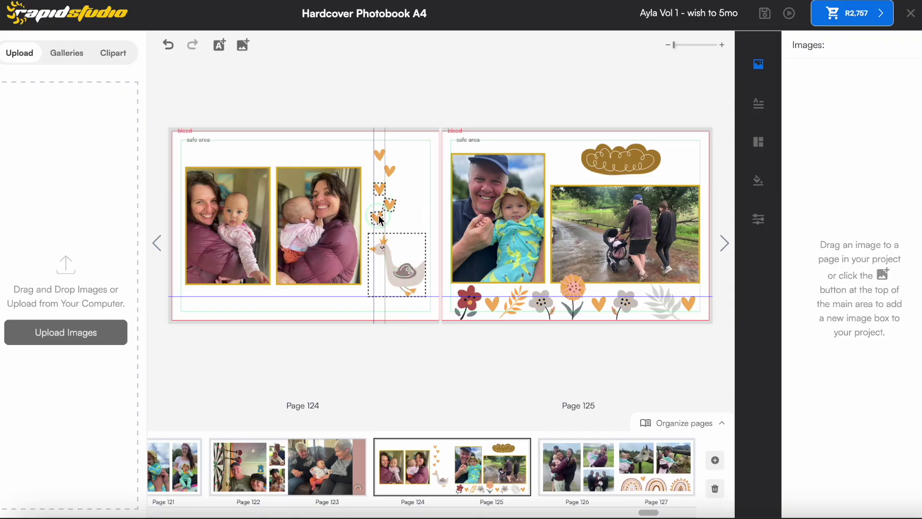
left_click(383, 161, "shift")
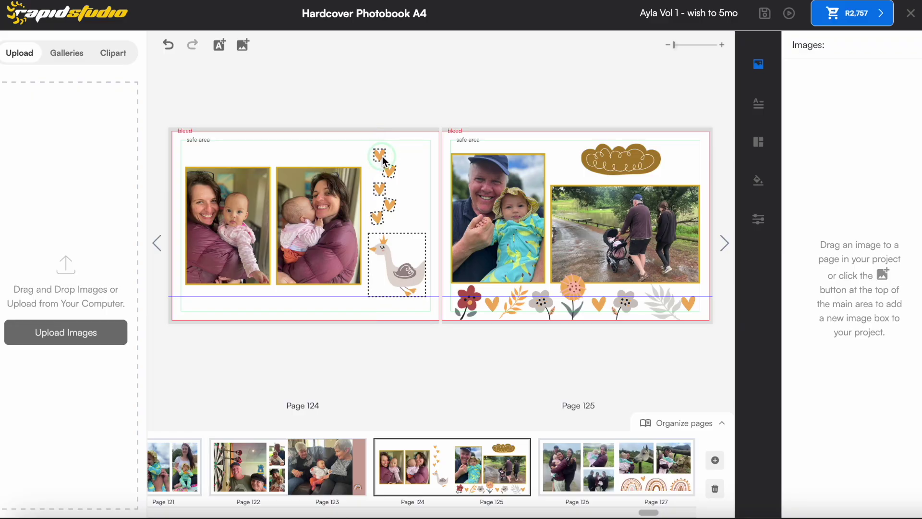
mouse_move(394, 236)
left_mouse_down()
mouse_move(395, 253)
mouse_move(436, 231)
mouse_move(391, 237)
mouse_move(397, 246)
left_mouse_up()
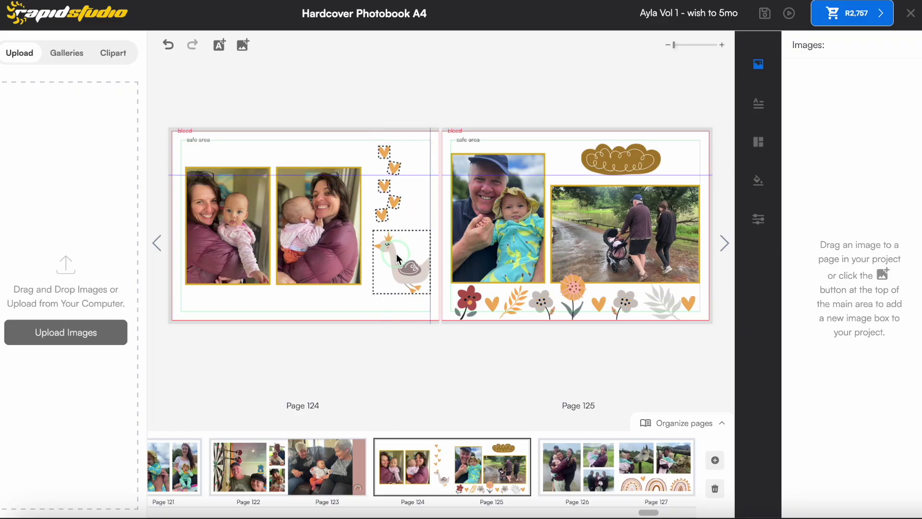
Copy the selected goose and hearts on page 124, and narrow the large darts photo on page 122 to about half its width
key("ctrl+c")
left_click(288, 442)
left_click(354, 229)
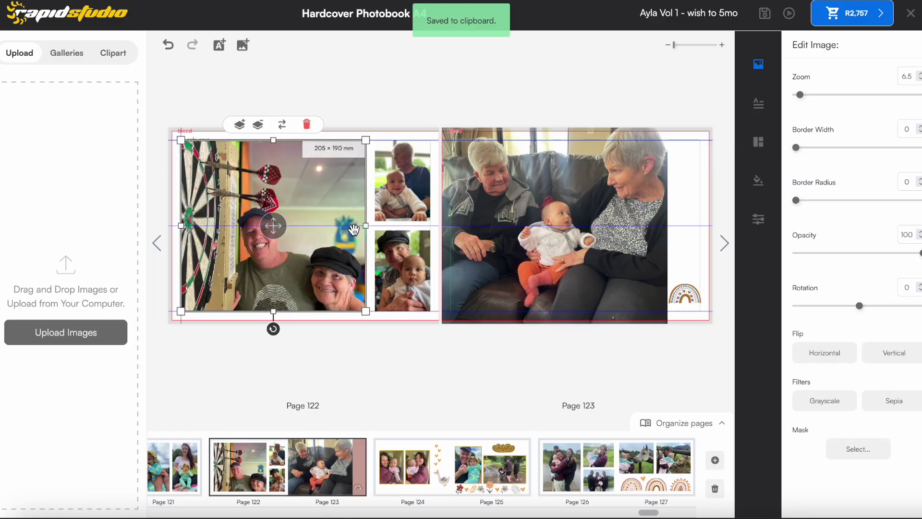
left_click_drag(364, 225, 265, 222)
left_click(318, 228)
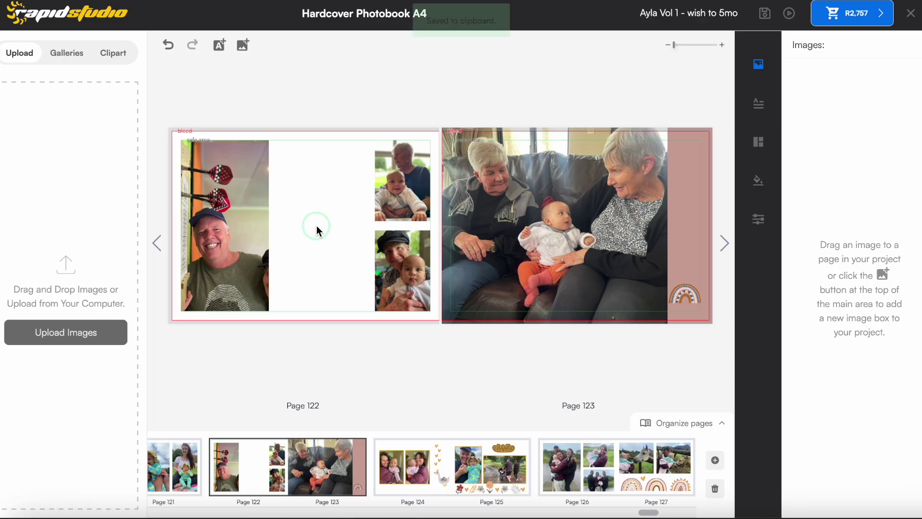
Paste the copied goose and hearts on page 122 and place them in the gap between the narrowed photo and the two small photos
key("ctrl+v")
left_click_drag(383, 267, 324, 273)
left_click(346, 218)
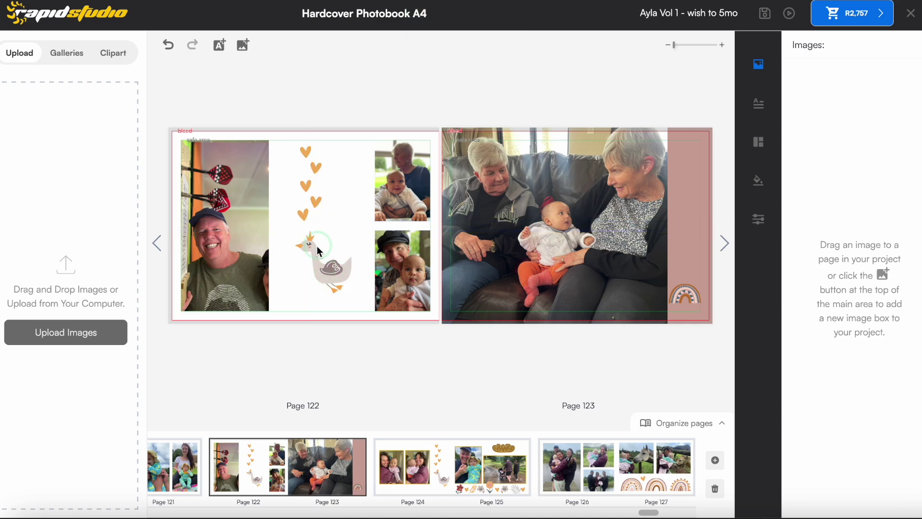
left_click(316, 254)
left_click_drag(316, 255, 315, 257)
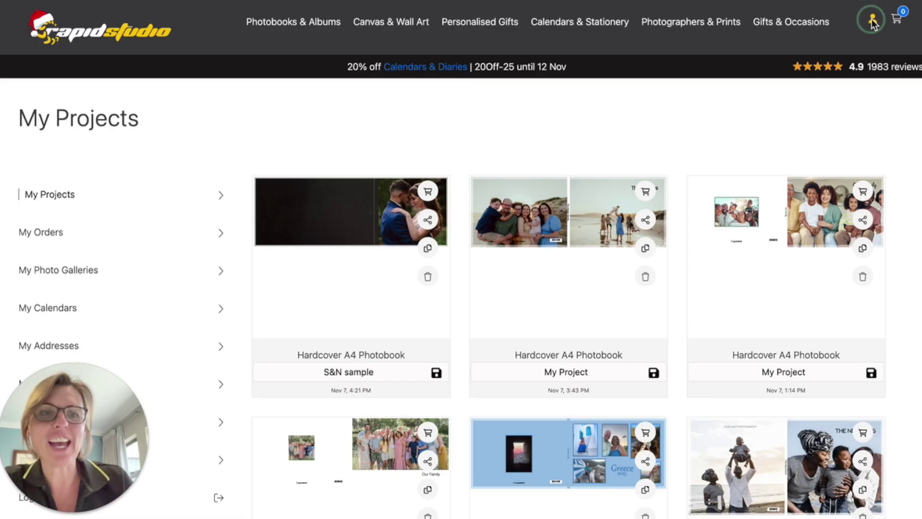
Duplicate the S&N sample hardcover photobook in the saved projects
left_click(872, 19)
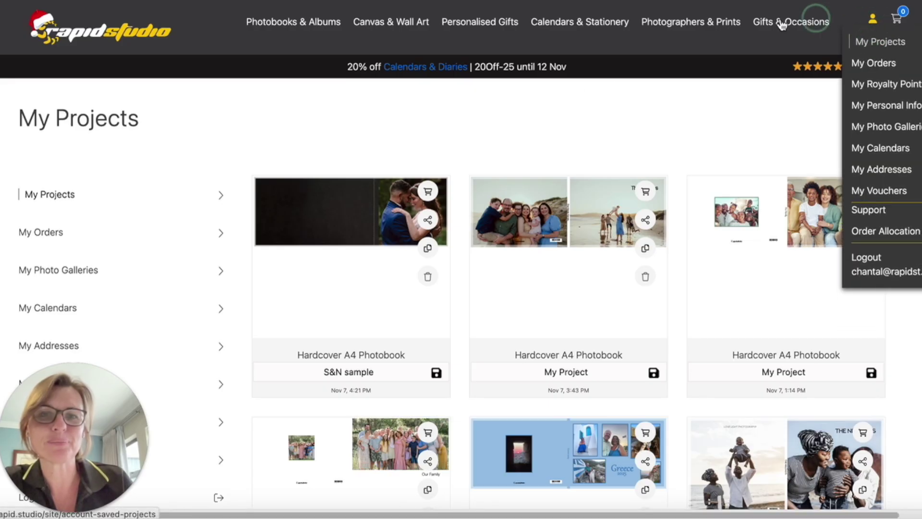
left_click(427, 253)
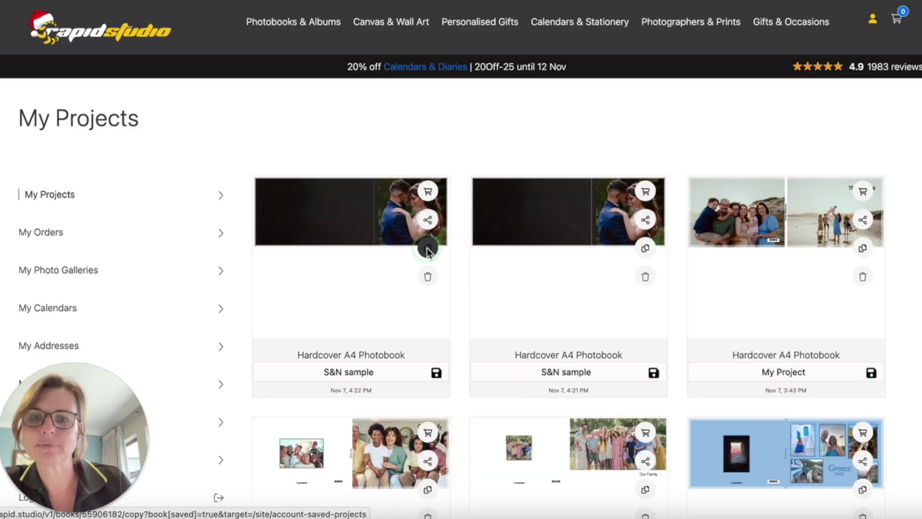
left_click(373, 212)
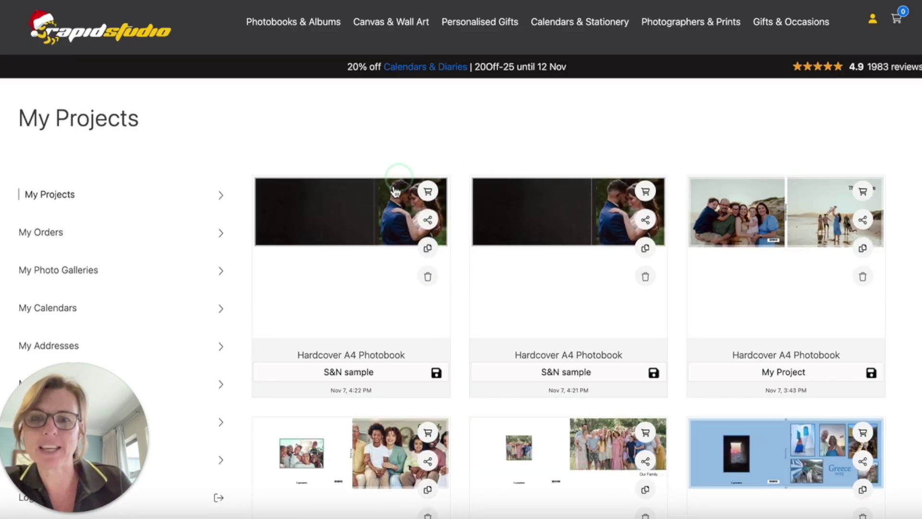
Rename the original S&N sample project as "S&N smith" and its new duplicate as "S&N jones"
double_click(570, 379)
type("smith")
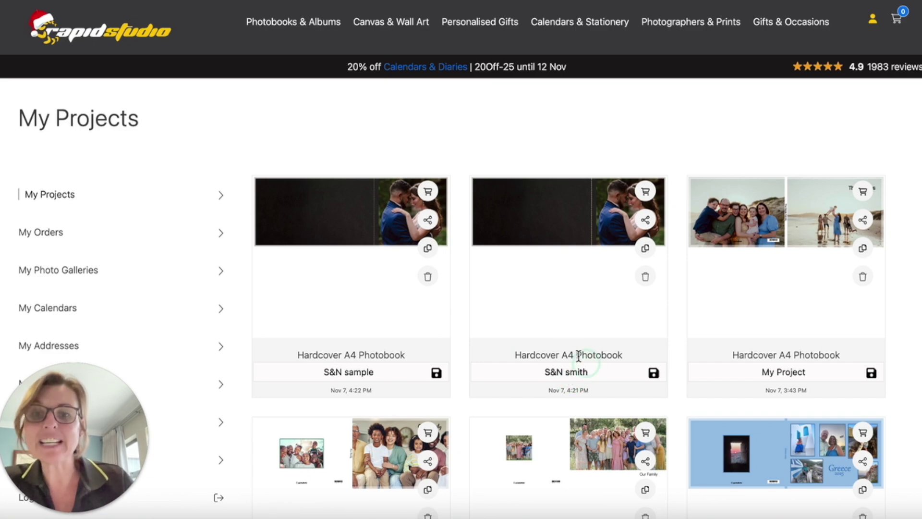
left_click(355, 374)
double_click(378, 373)
type("jones")
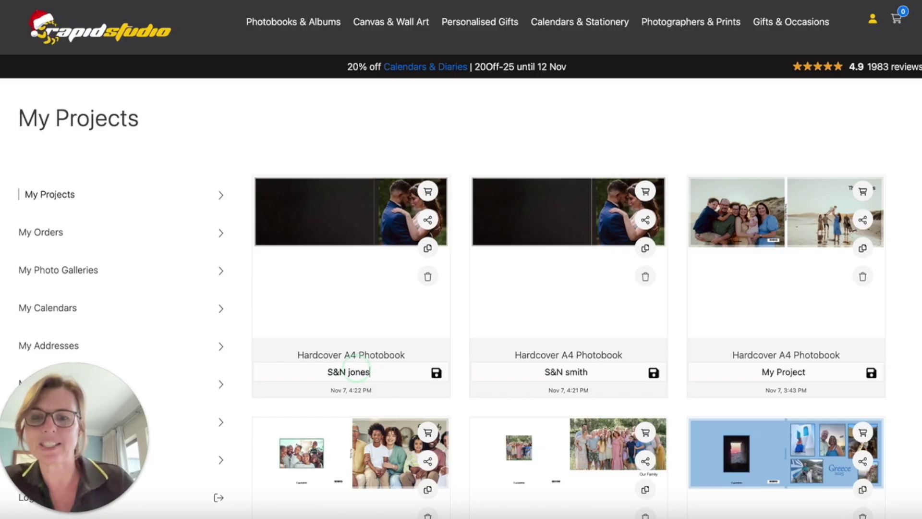
left_click(464, 314)
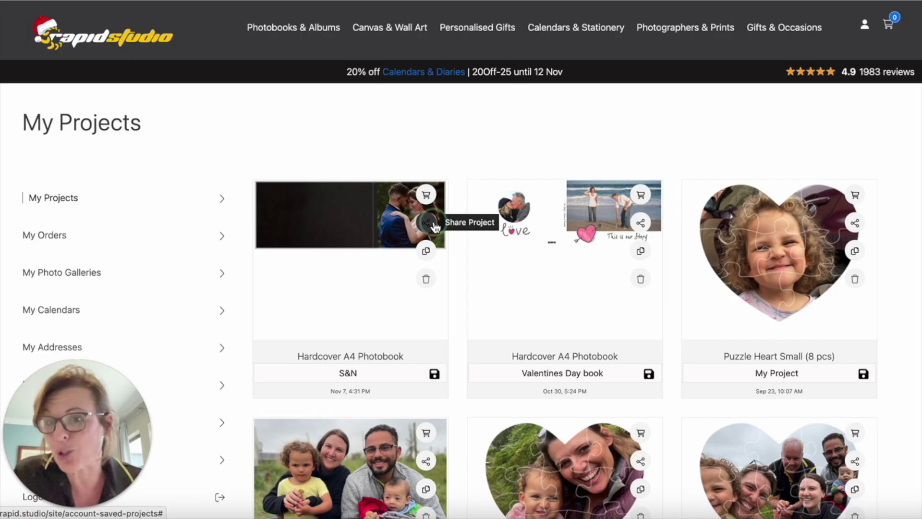
Copy the S&N project's share link and paste it below the message text in the Gmail draft "Any changes to your album"
left_click(435, 227)
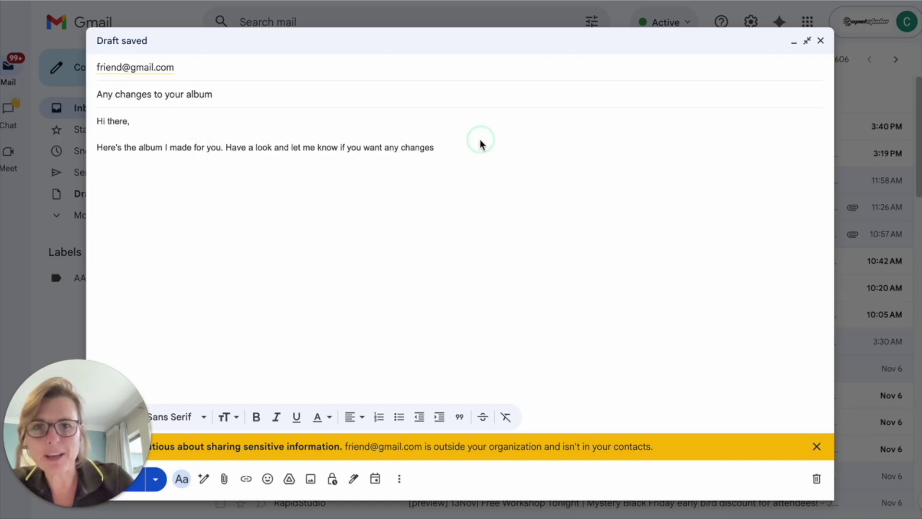
left_click(225, 182)
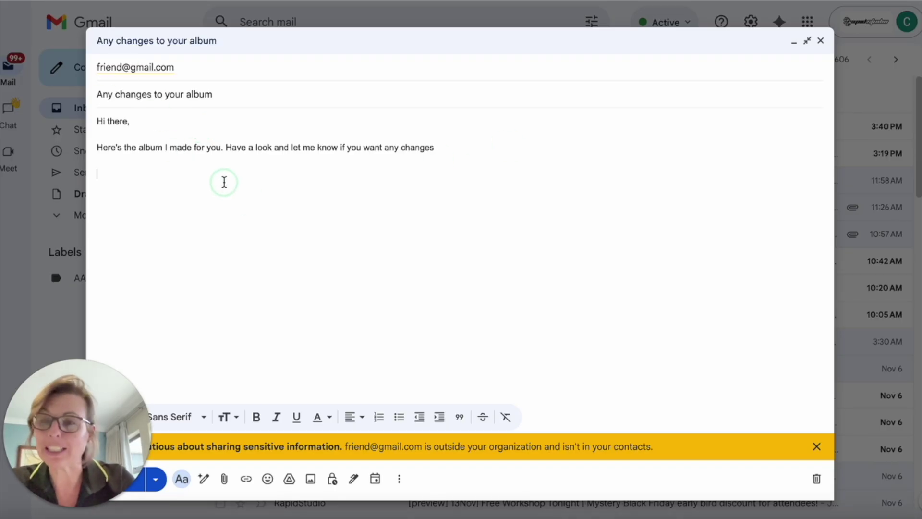
key("ctrl+v")
key("Return")
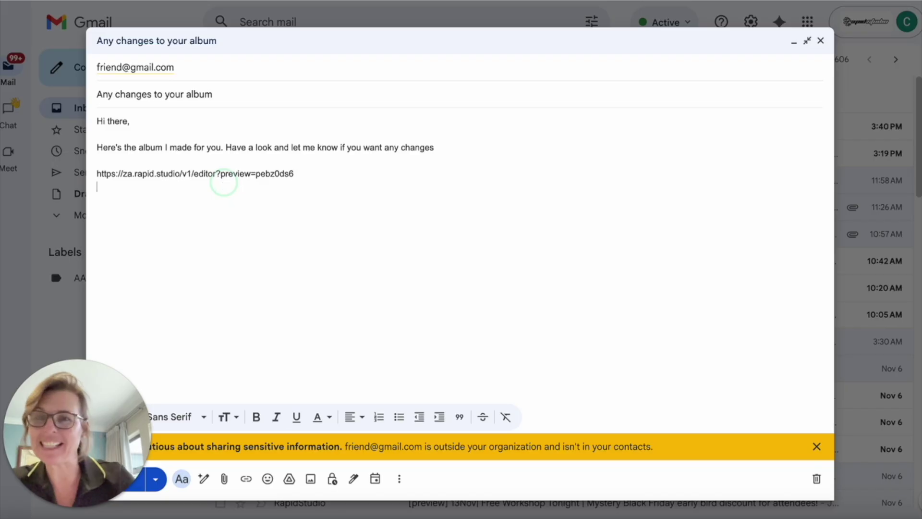
Select the pasted link in the draft and page through the shared wedding photobook's preview from the cover past page 7
left_click(213, 181)
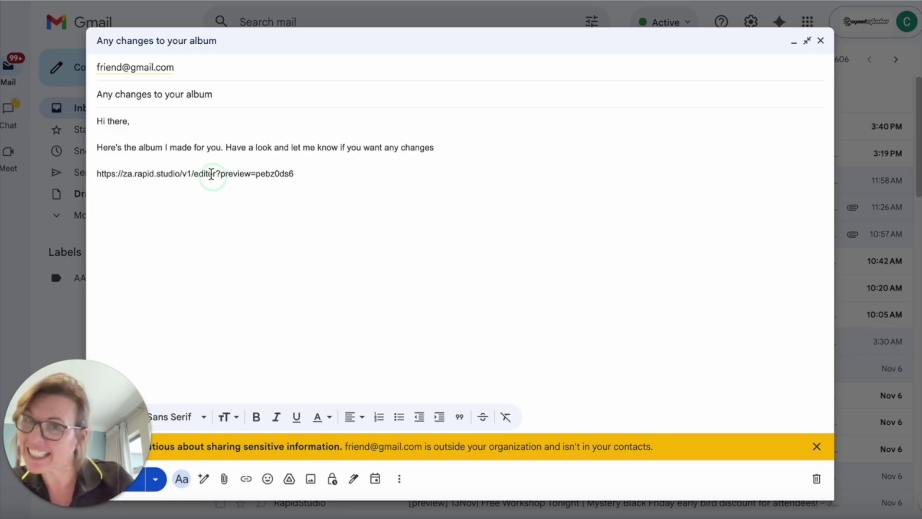
left_click_drag(300, 174, 113, 165)
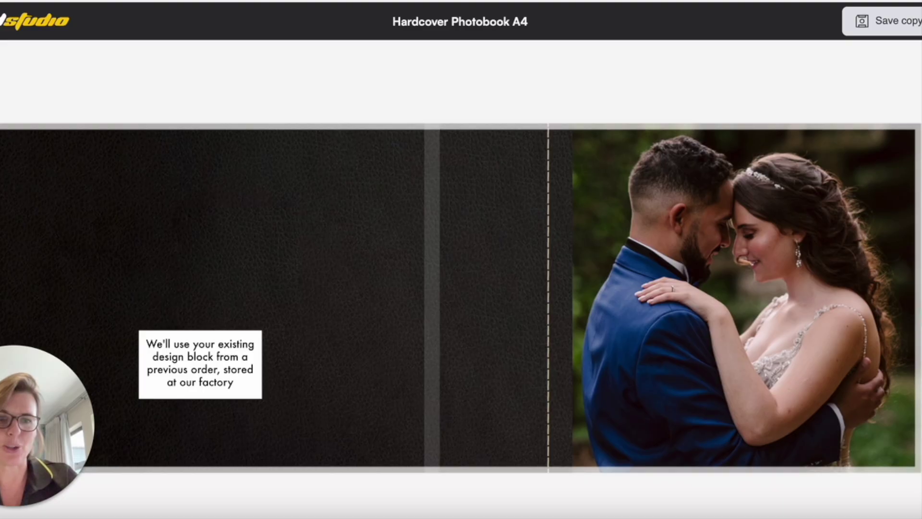
key("Right")
key("Right")
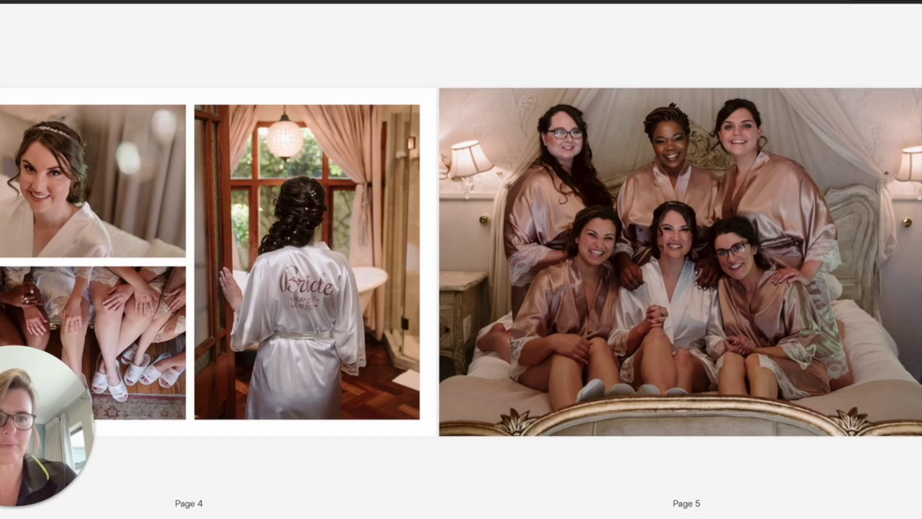
key("Right")
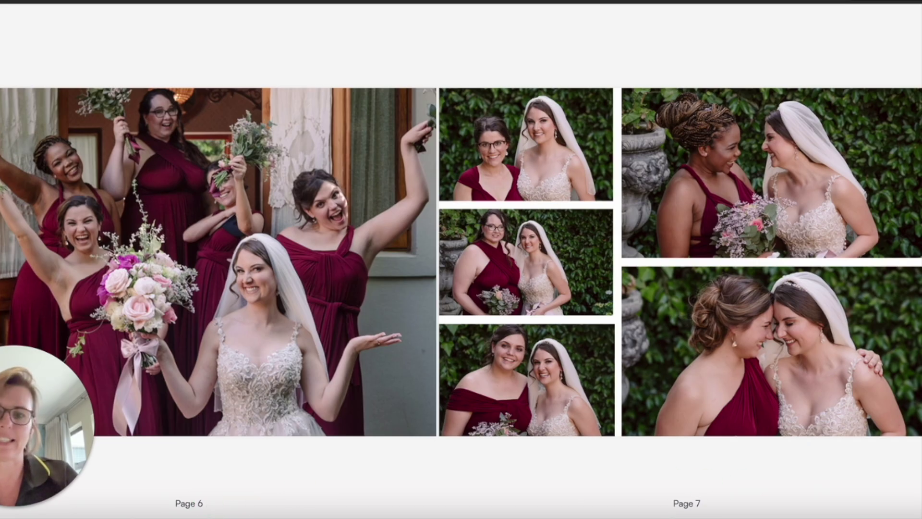
key("Right")
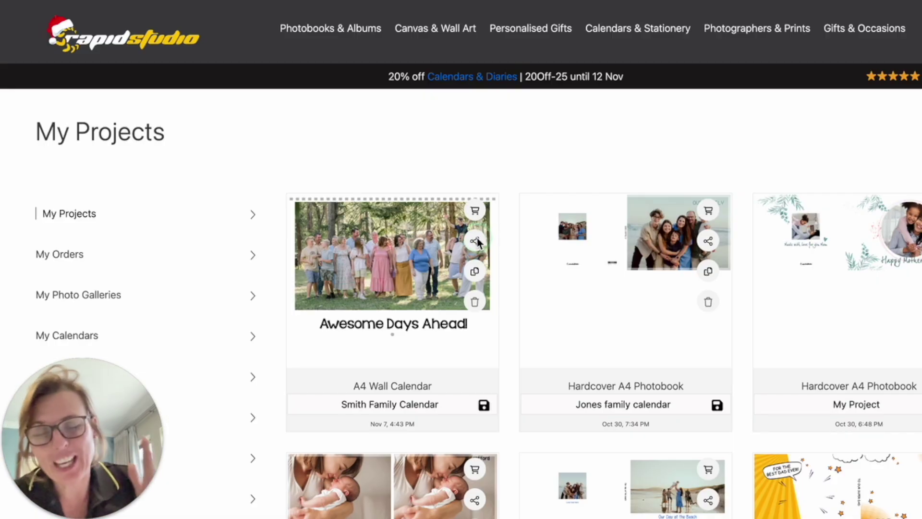
Open the Smith Family Calendar project, page through it to April 2026, and save and exit it
left_click(477, 262)
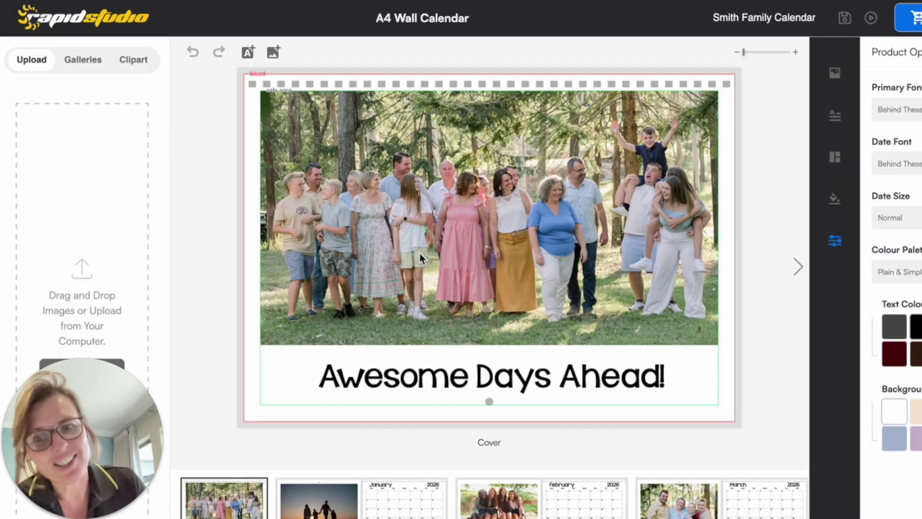
left_click(799, 268)
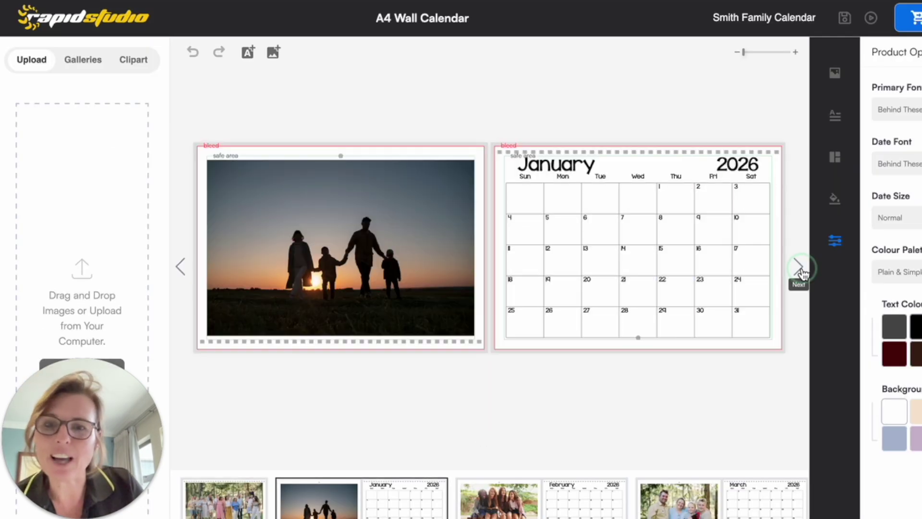
left_click(800, 269)
left_click(800, 269)
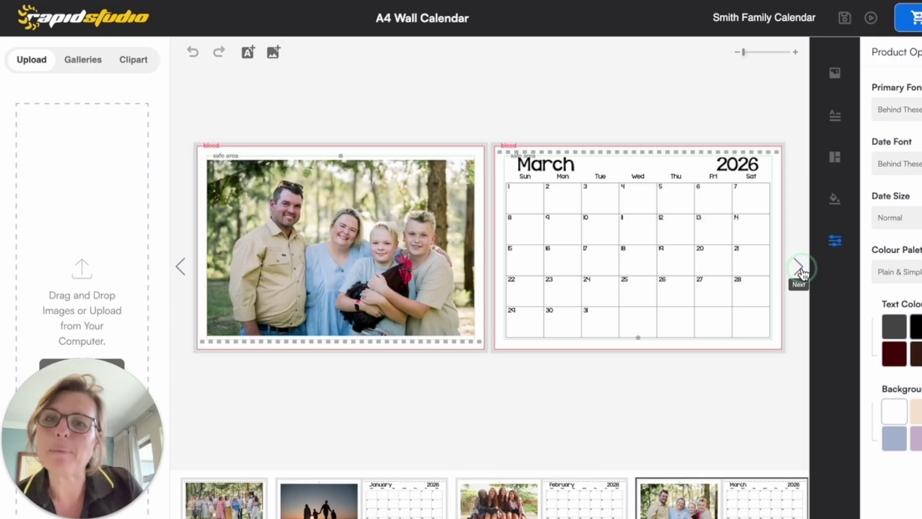
left_click(800, 269)
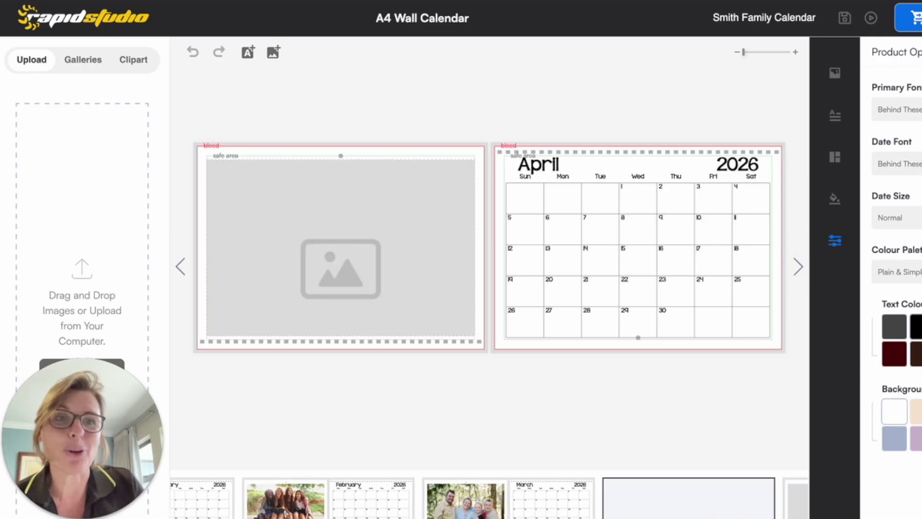
left_click(844, 18)
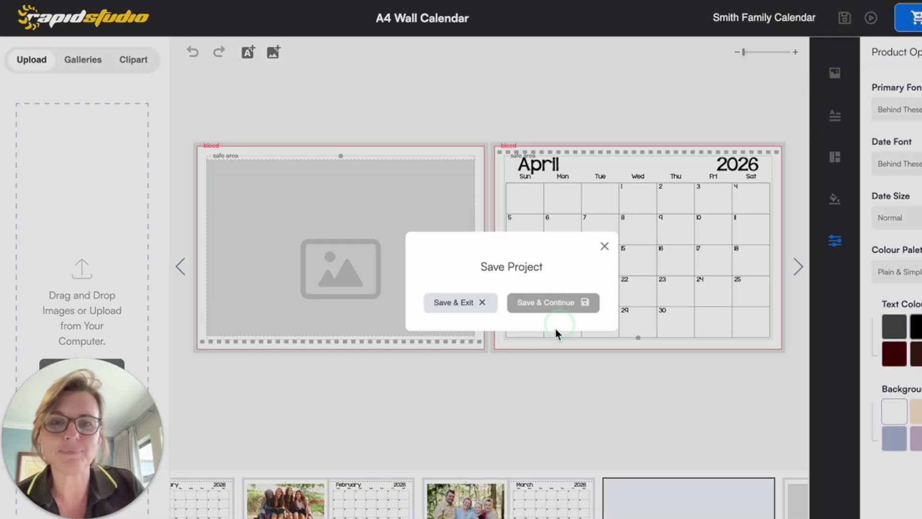
left_click(471, 301)
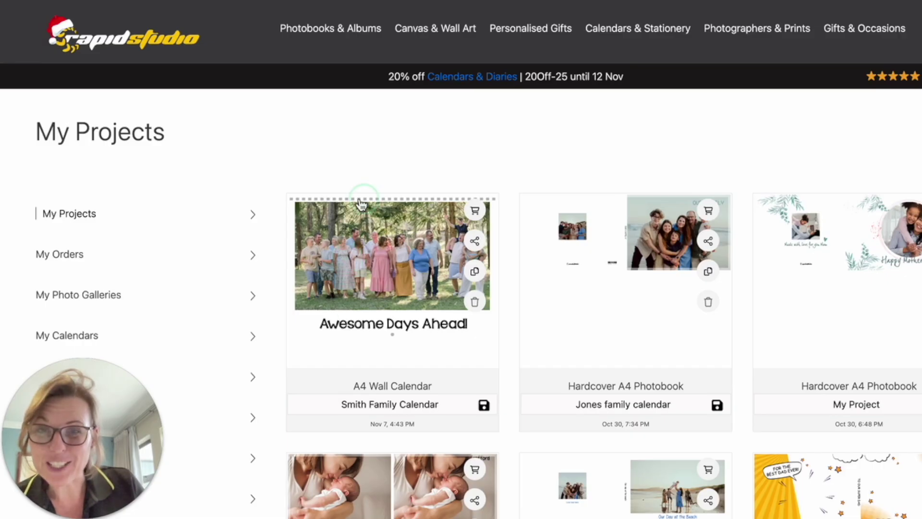
Copy the Smith Family Calendar's share link and switch to the Gmail draft
left_click(476, 242)
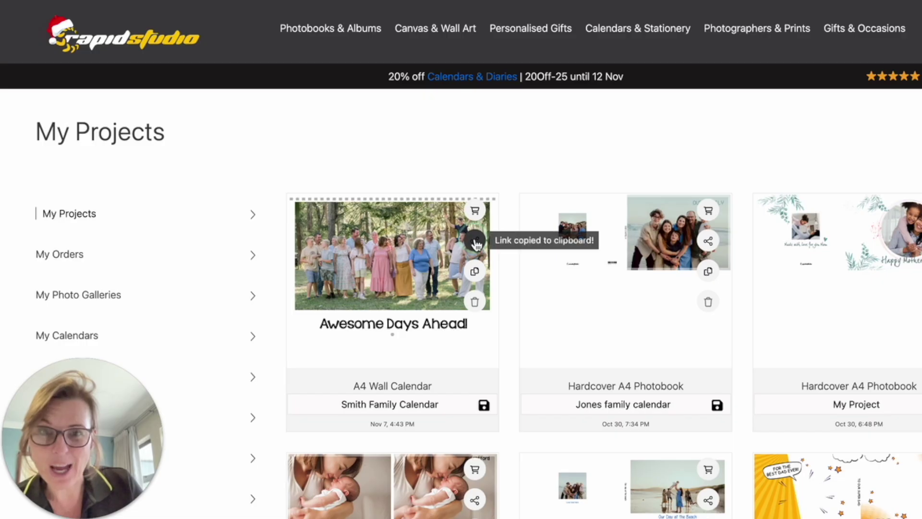
left_click(527, 47)
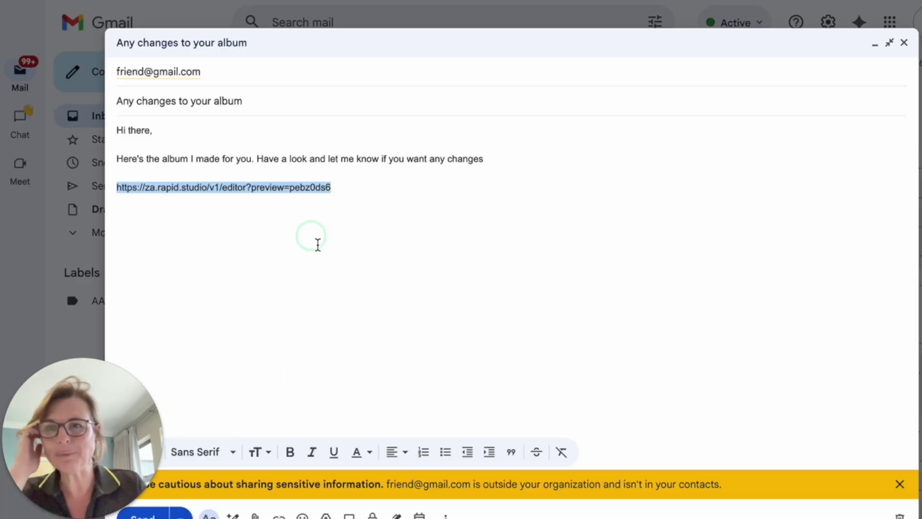
left_click(297, 158)
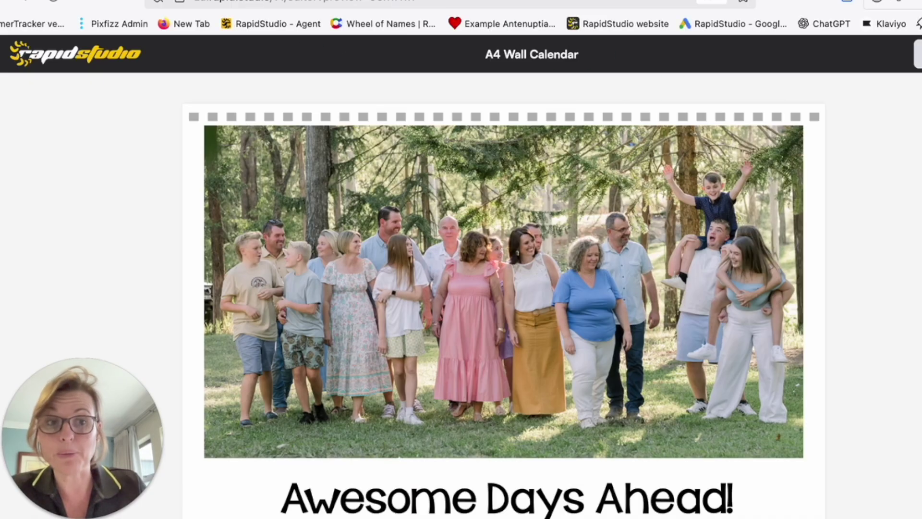
Save a copy of the shared A4 Wall Calendar from its preview and copy the share link of the newly saved project
left_click(921, 345)
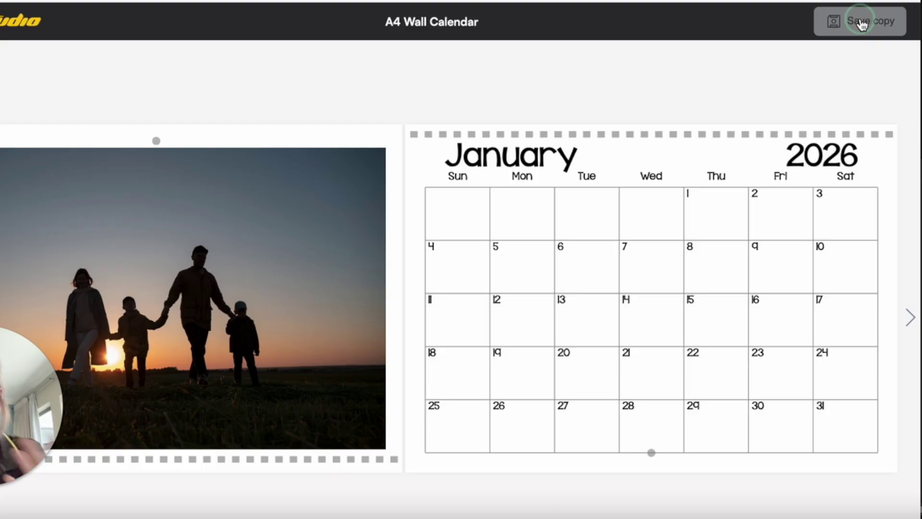
left_click(861, 22)
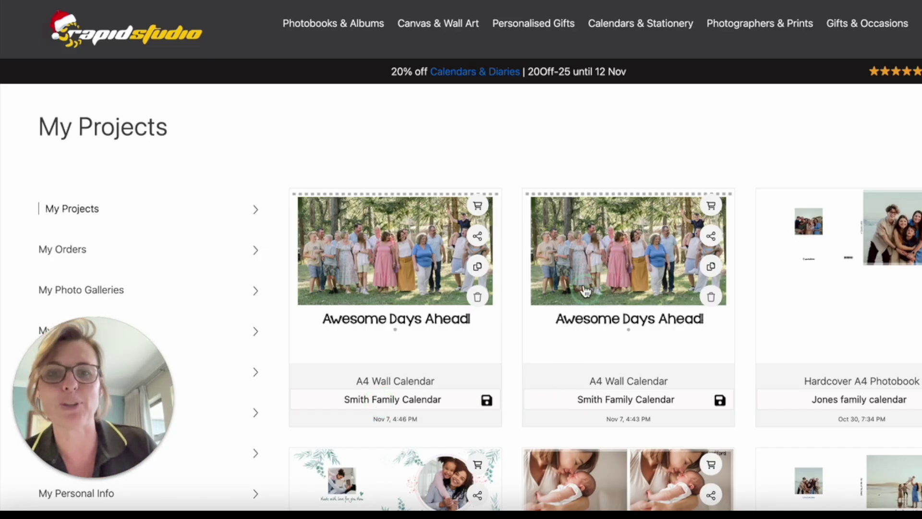
left_click(473, 237)
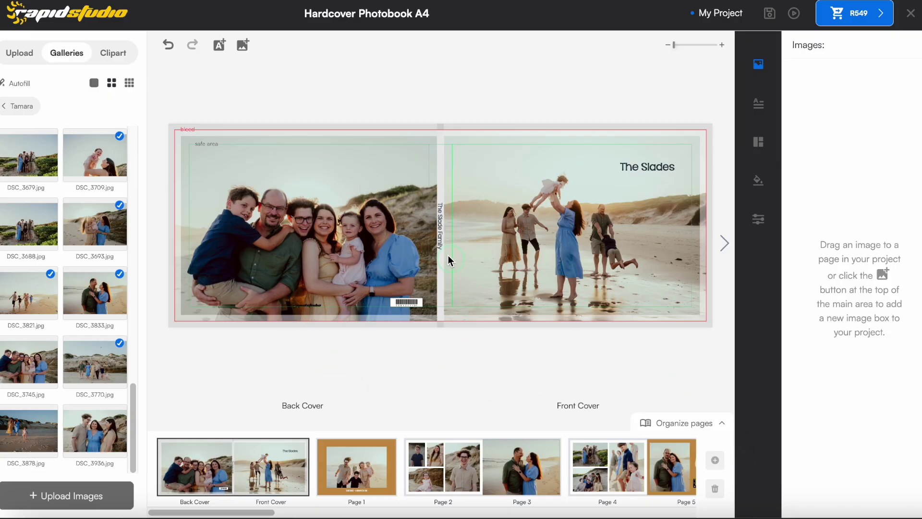
Preview The Slades hardcover photobook and page from the covers through to pages 6–7
left_click(794, 14)
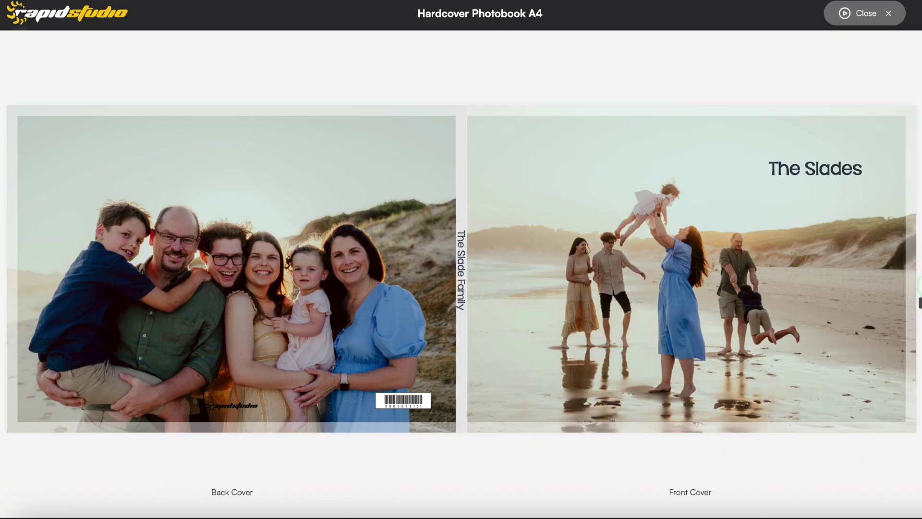
left_click(920, 287)
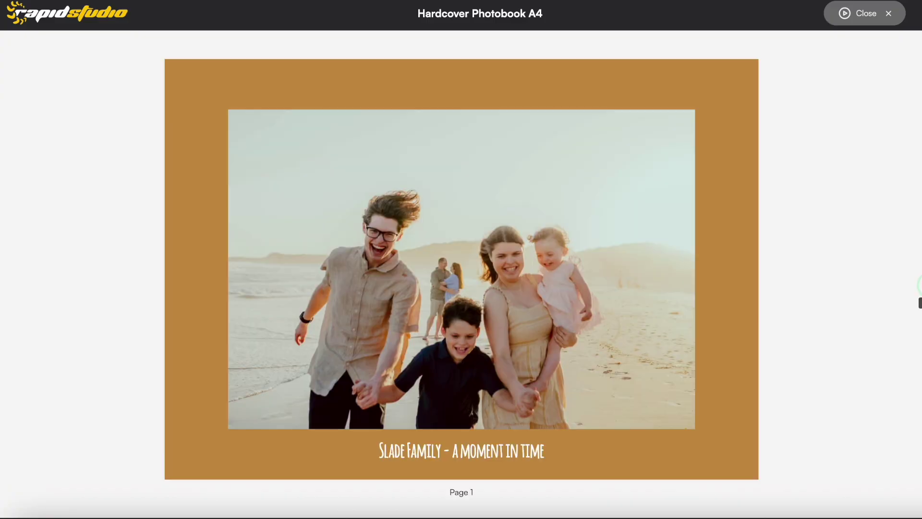
left_click(919, 286)
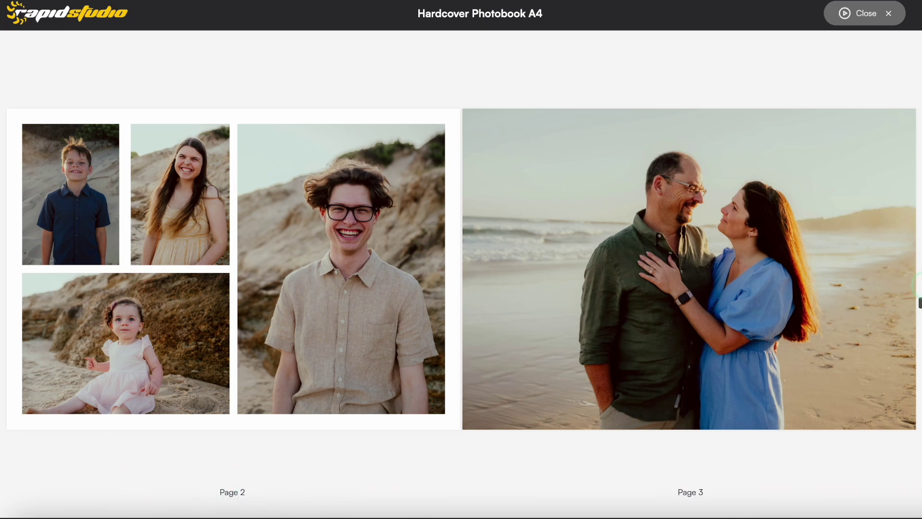
left_click(919, 287)
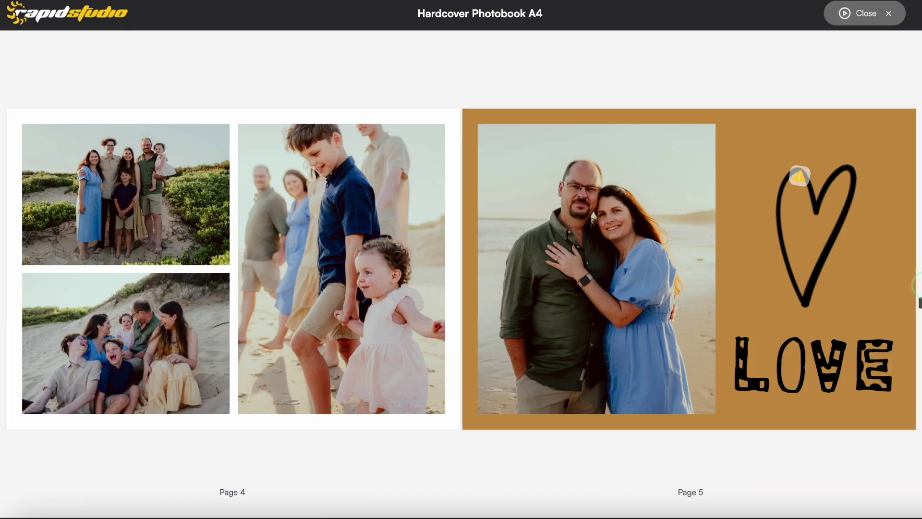
left_click(919, 286)
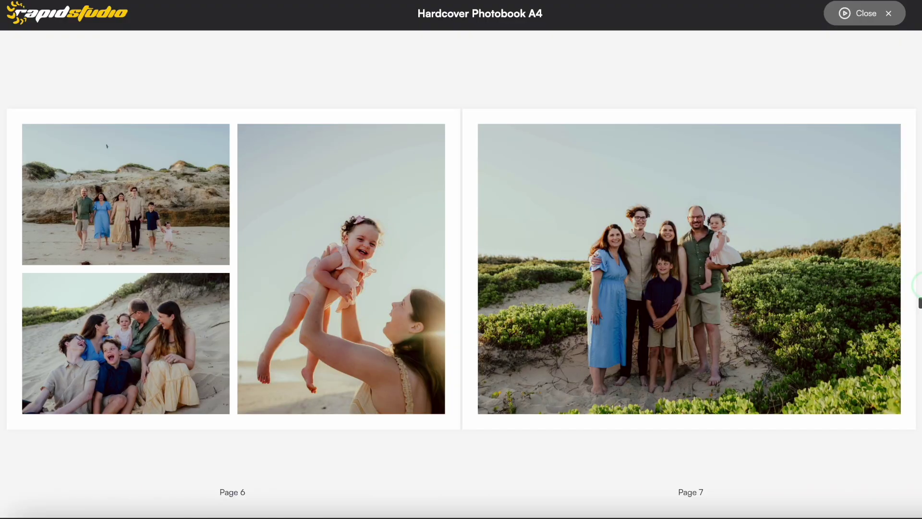
Page through the photobook preview from pages 8–9 to pages 12–13 and close the preview
left_click(919, 287)
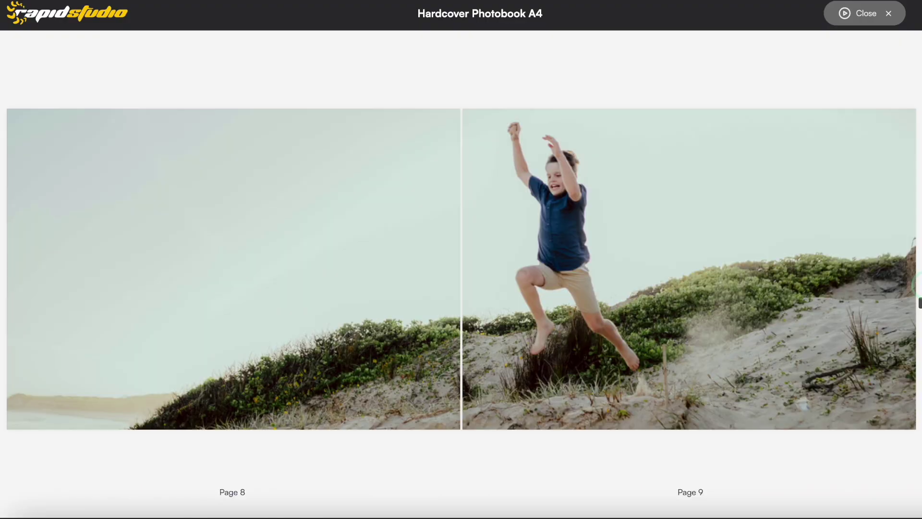
left_click(919, 286)
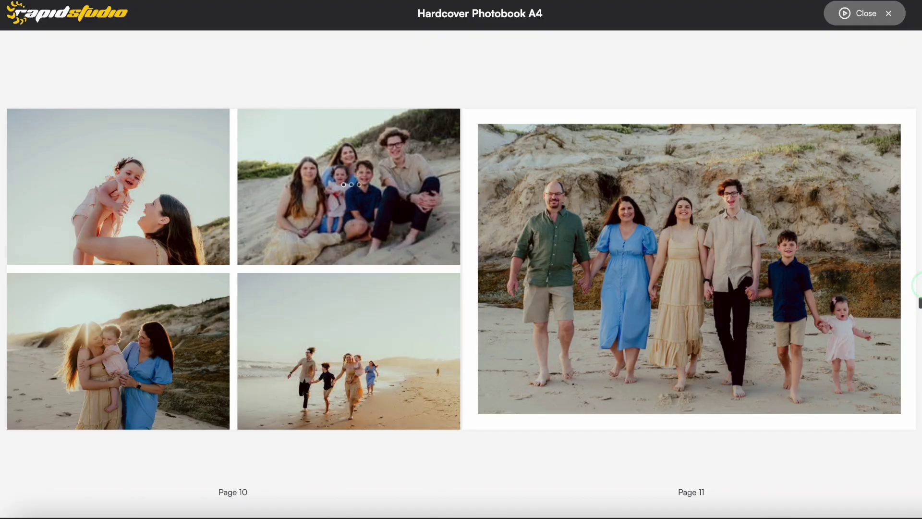
left_click(919, 301)
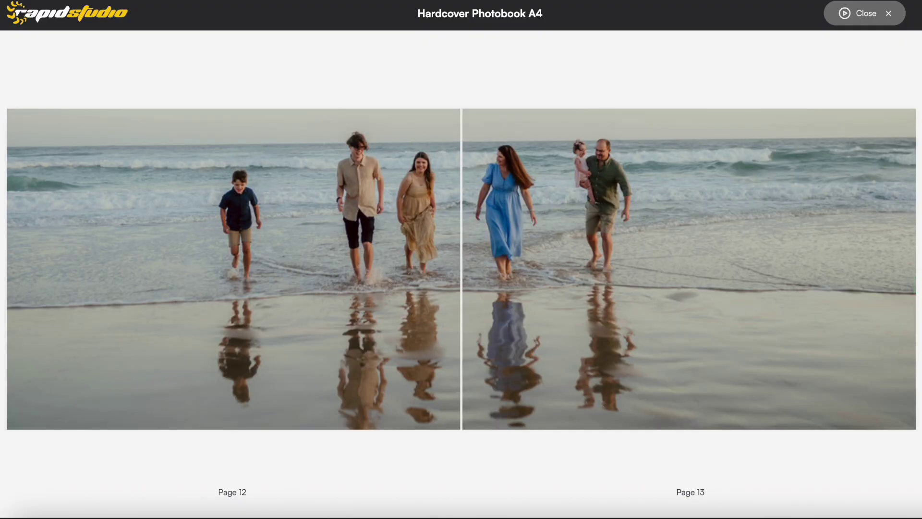
left_click(857, 13)
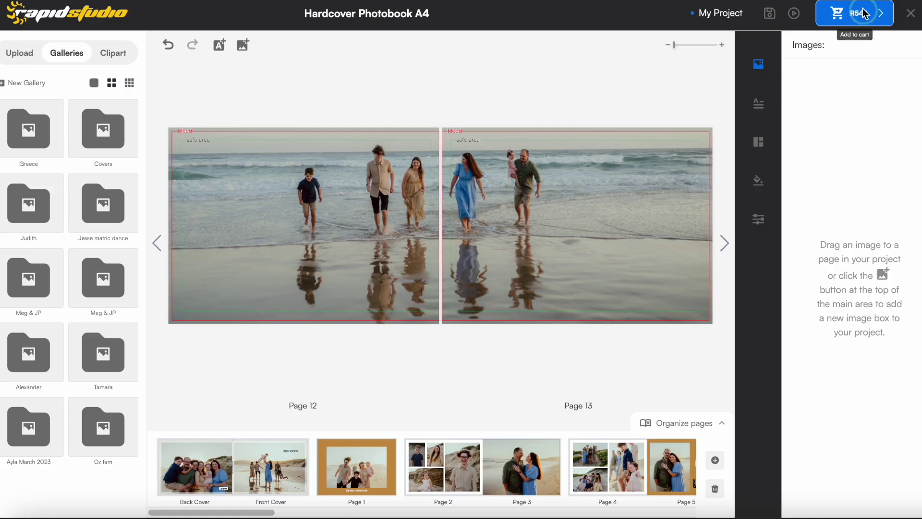
left_click(860, 22)
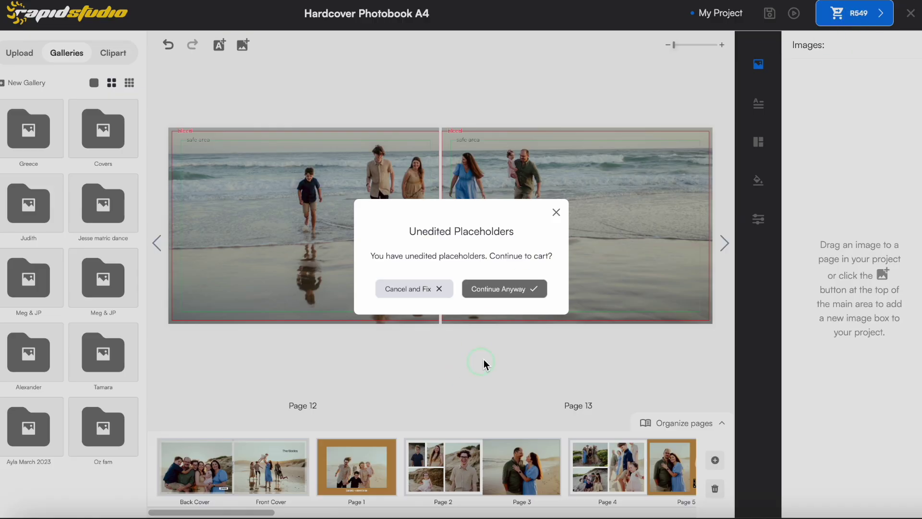
left_click(411, 294)
left_click(556, 212)
Preview the photobook once more, go back to pages 10–11, and close the preview
left_click(794, 13)
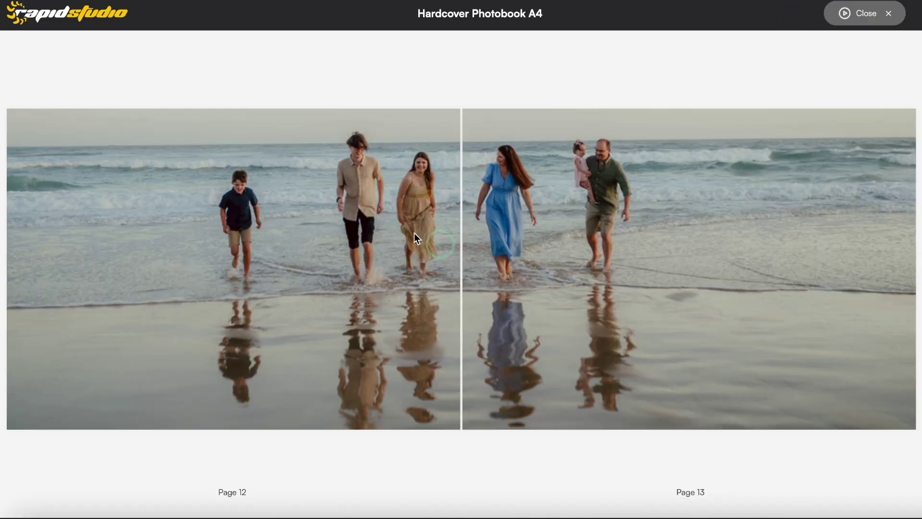
left_click(2, 291)
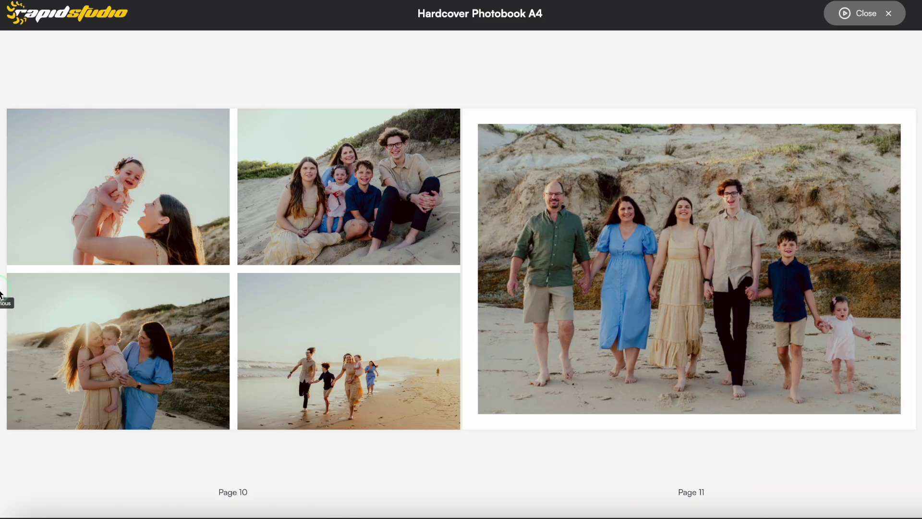
left_click(869, 14)
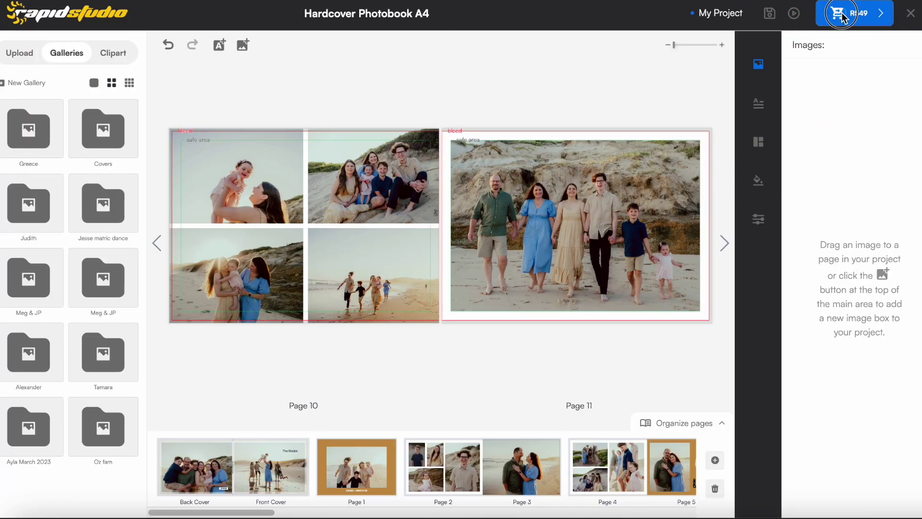
Add the Hardcover Photobook A4 to the cart, continuing despite the unedited placeholders
left_click(841, 15)
left_click(502, 295)
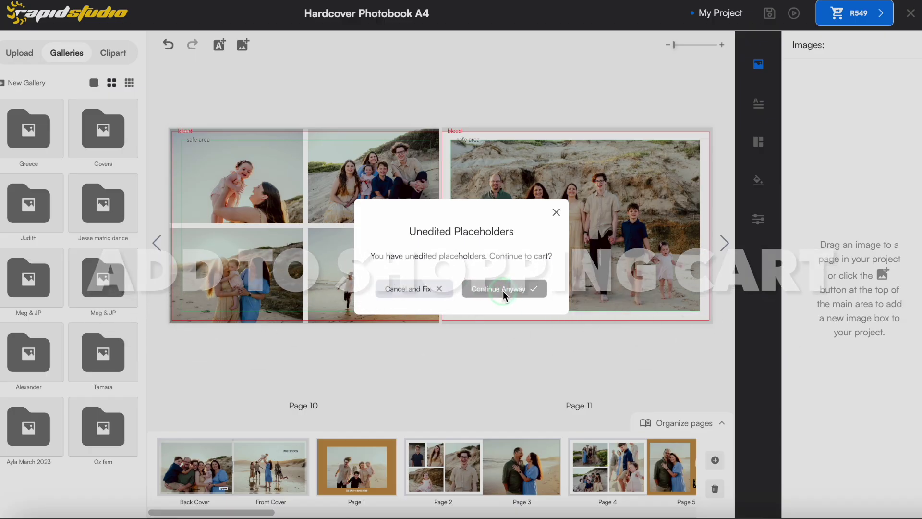
left_click(503, 290)
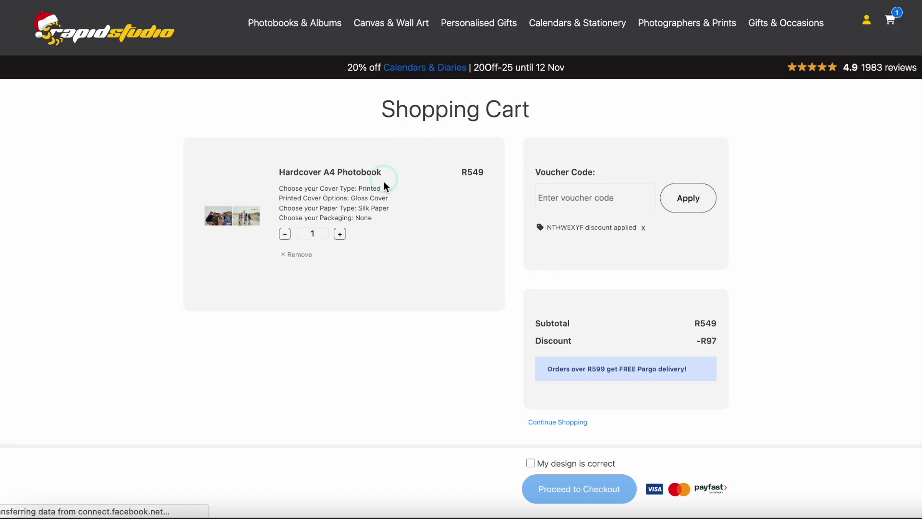
Set the Hardcover A4 Photobook quantity to 2, confirm that the design is correct, and proceed to checkout
left_click(343, 235)
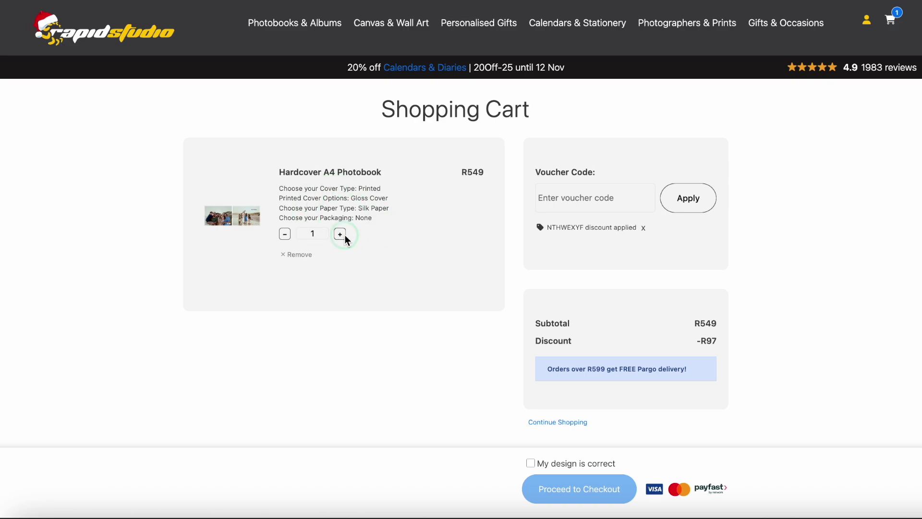
left_click(340, 235)
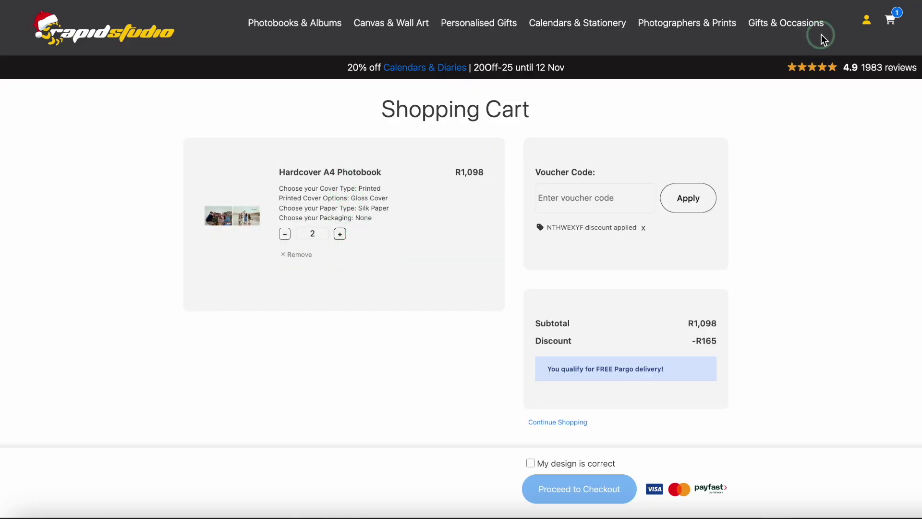
left_click(867, 21)
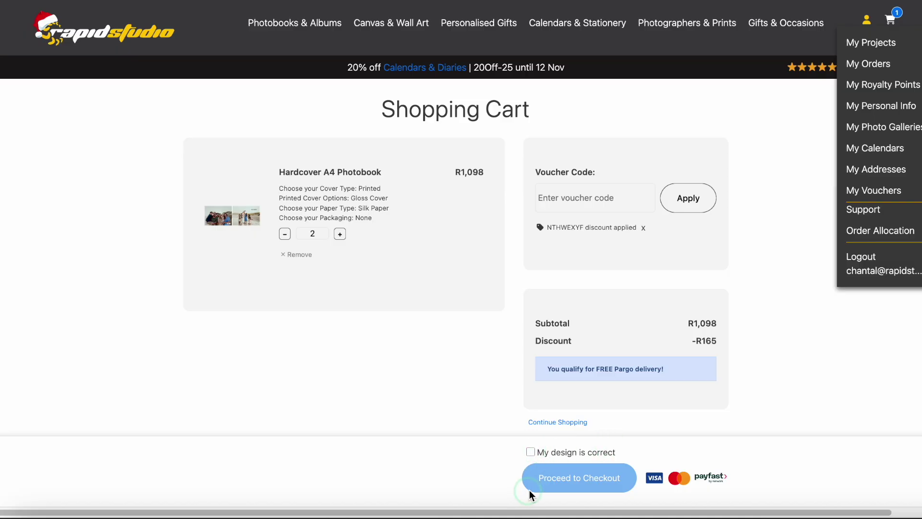
left_click(573, 479)
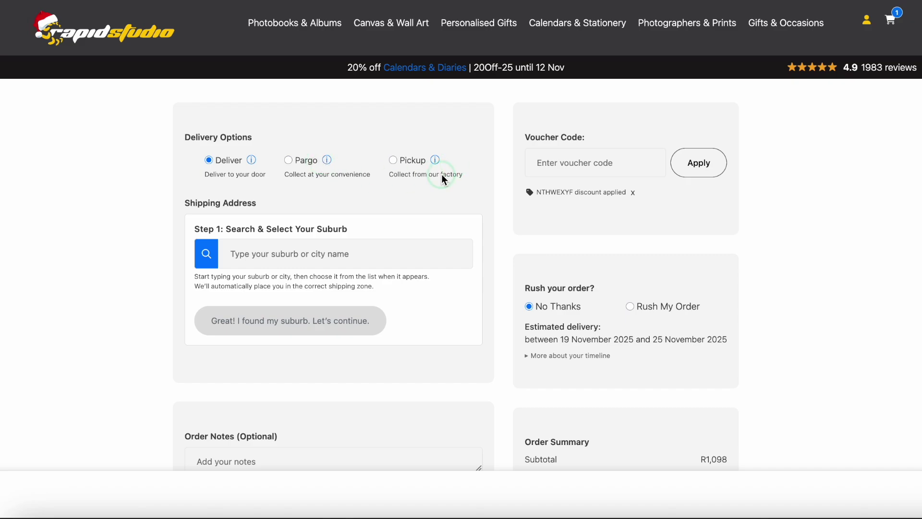
Search for the delivery suburb, choose its Johannesburg match, and continue to the shipping address details
left_click(258, 260)
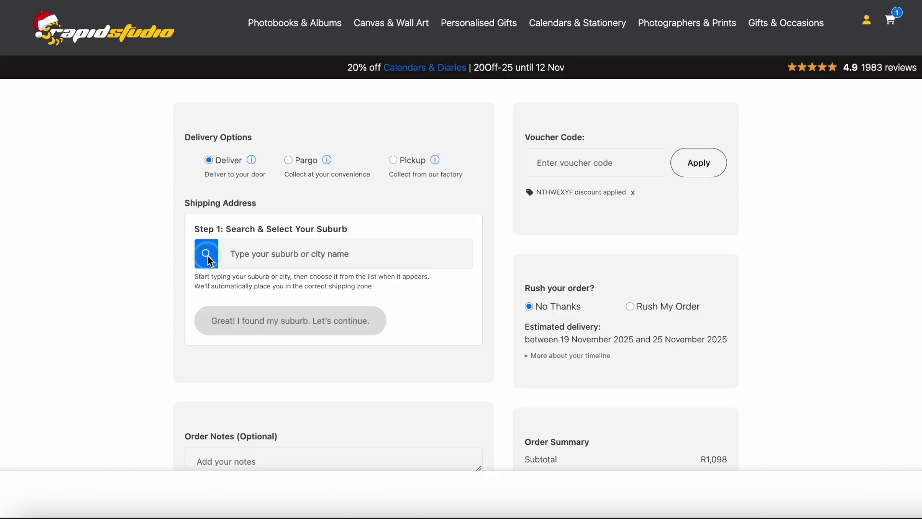
left_click(236, 253)
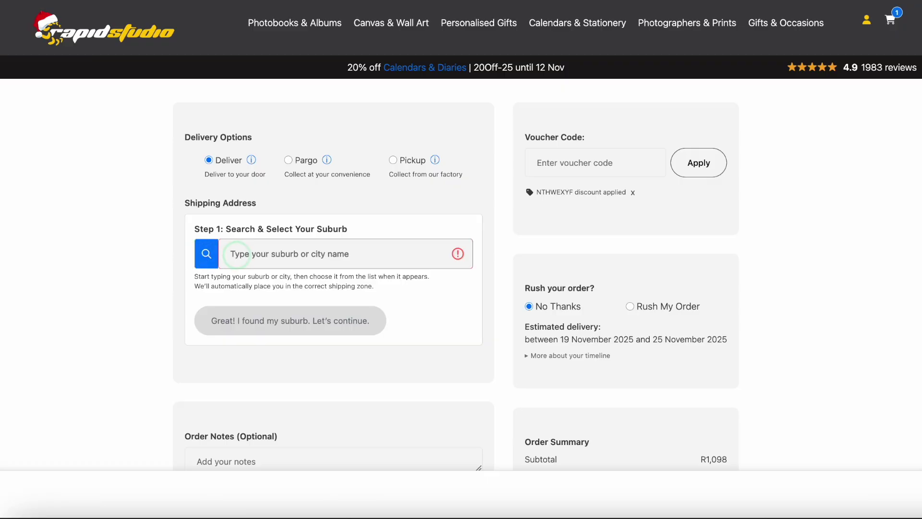
type("rosebank")
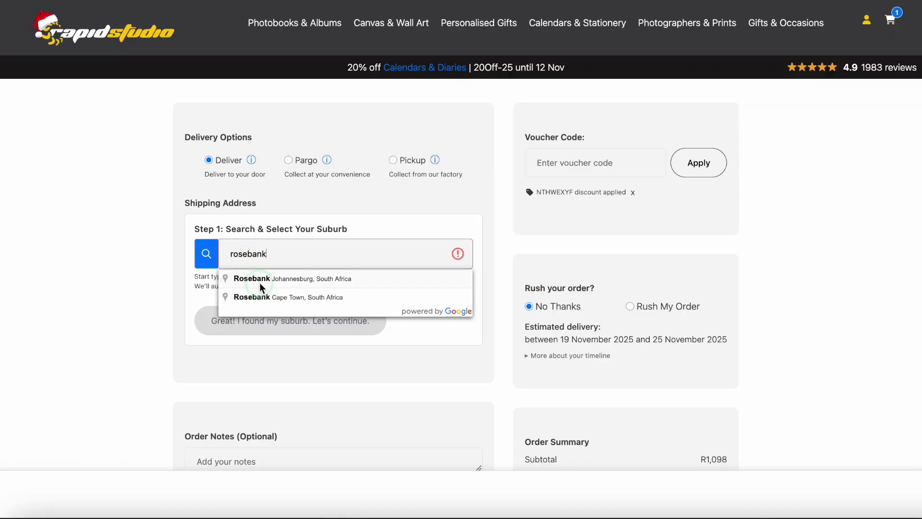
left_click(261, 283)
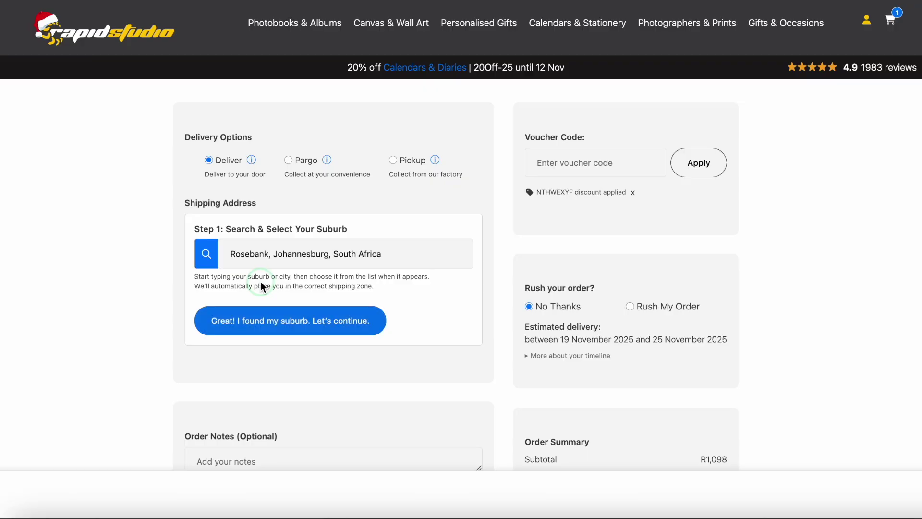
left_click(278, 322)
Complete and save the recipient's shipping address for door delivery
left_click(431, 377)
left_click(425, 355)
scroll(425, 355, "down", 5)
left_click(447, 357)
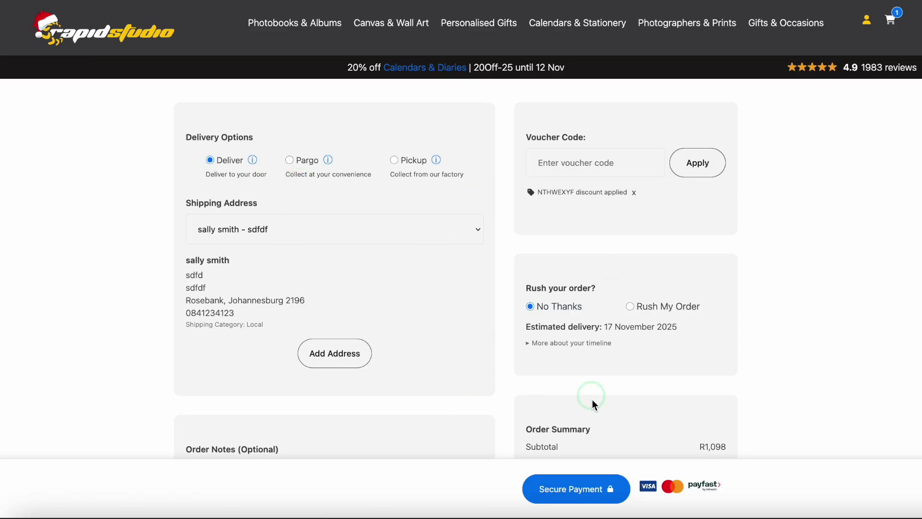
Proceed to secure payment and look through the payment methods Payfast offers
left_click(571, 499)
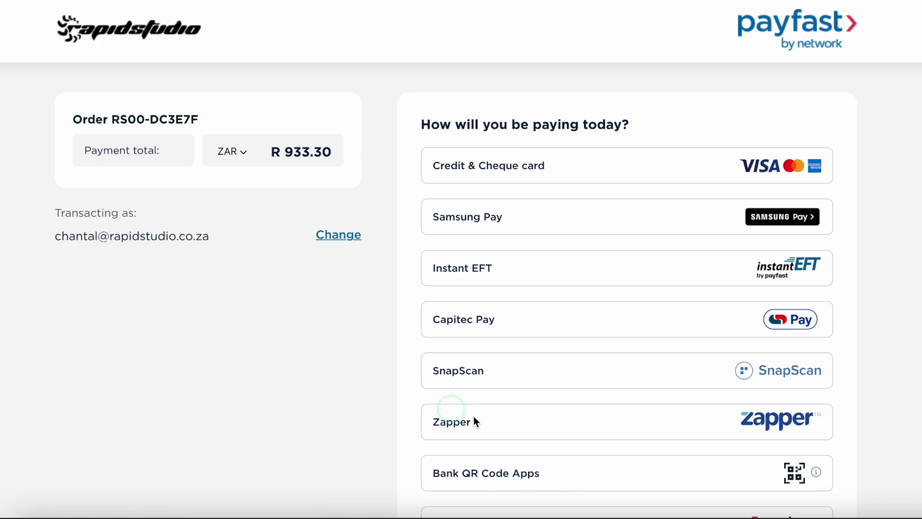
scroll(781, 315, "down", 5)
scroll(771, 325, "up", 4)
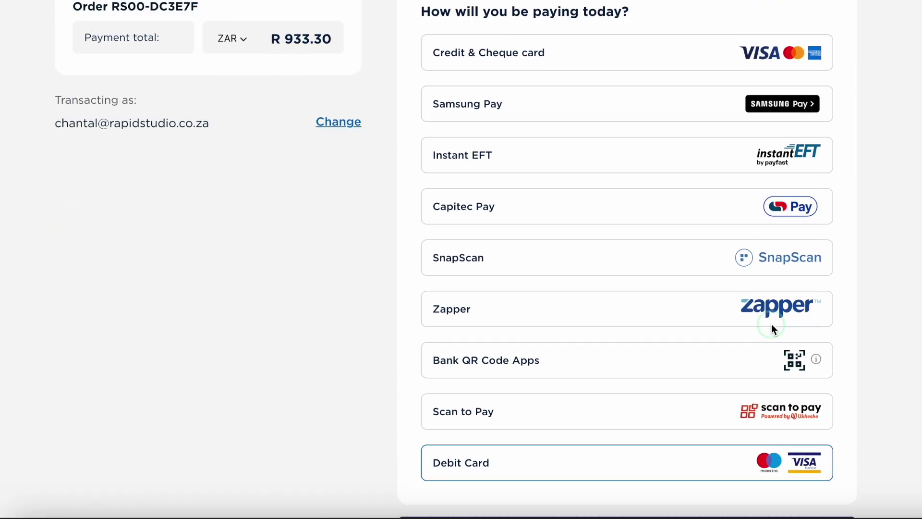
scroll(771, 324, "up", 2)
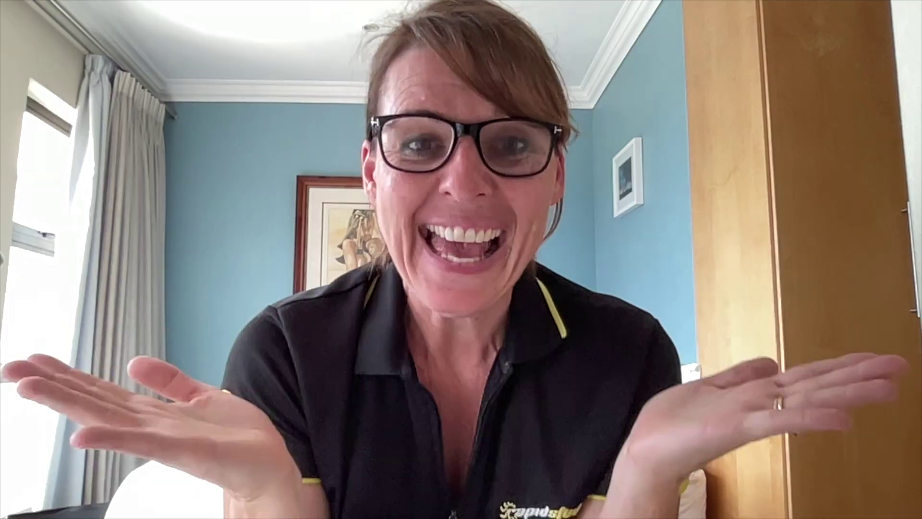